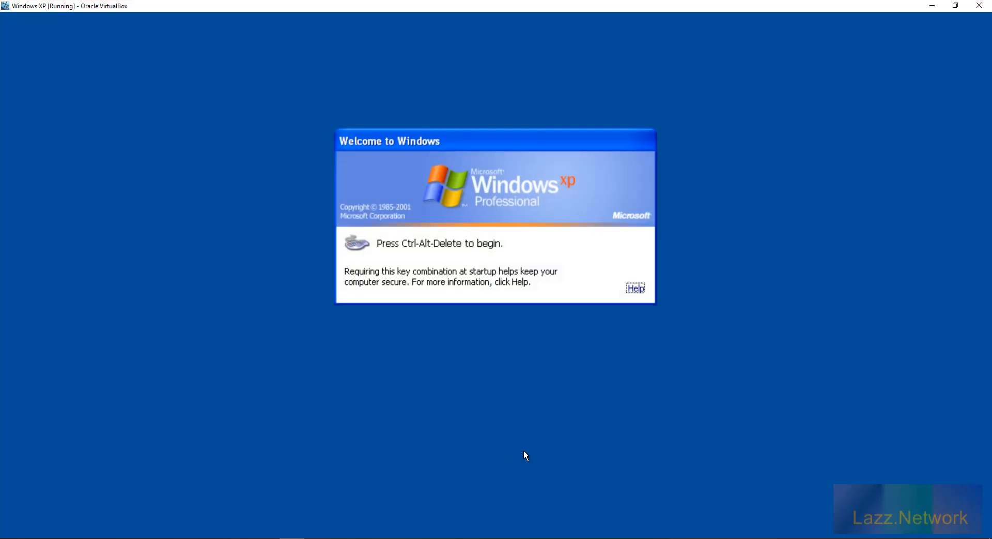
# Step: Log on to the Windows XP virtual machine with the user name and account password
pyautogui.hotkey('ctrl', 'alt', 'Delete')
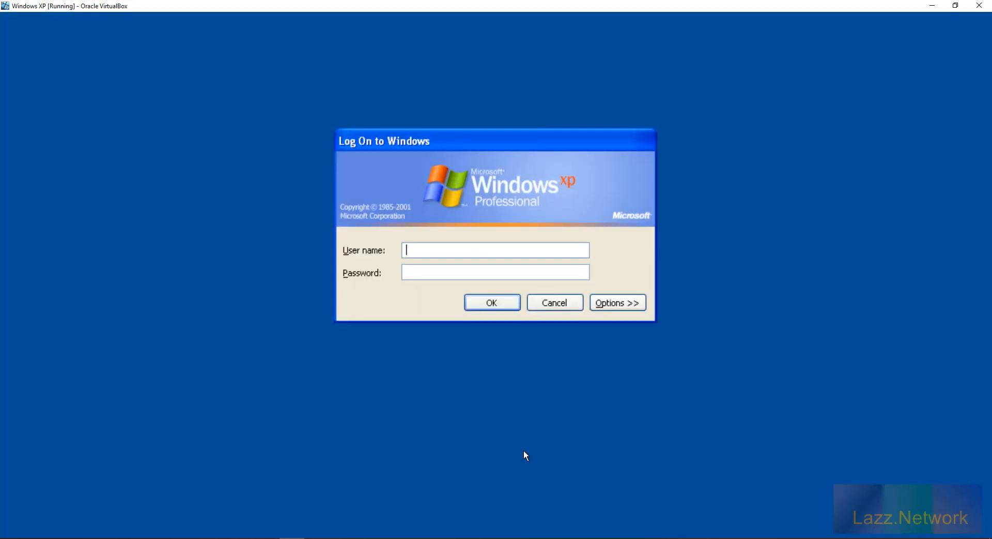
pyautogui.write('Lazz')
pyautogui.press('Tab')
pyautogui.write('*********')
pyautogui.press('Return')
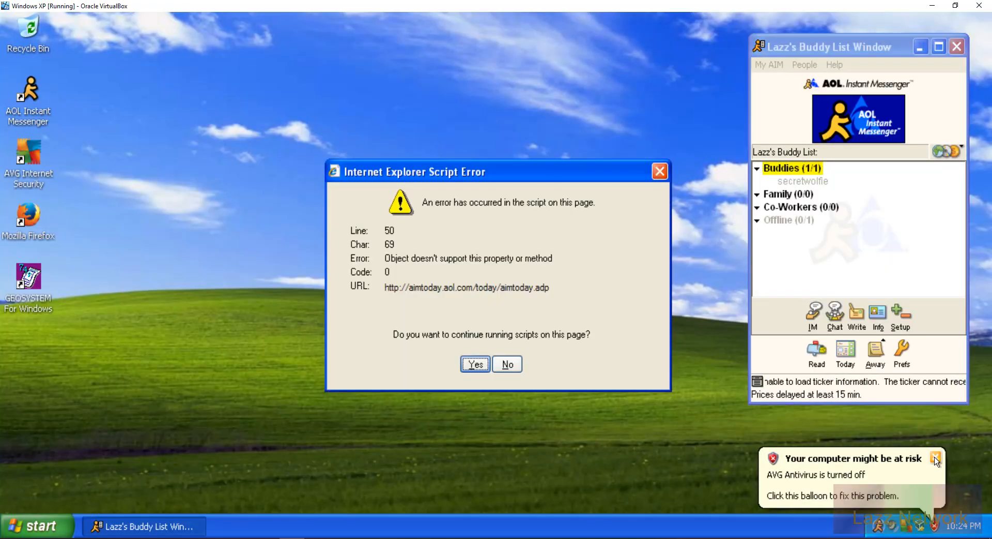
# Step: Dismiss the security notification, decline to continue running page scripts, and close the AOL Instant Messenger buddy list
pyautogui.click(937, 459)
pyautogui.click(507, 364)
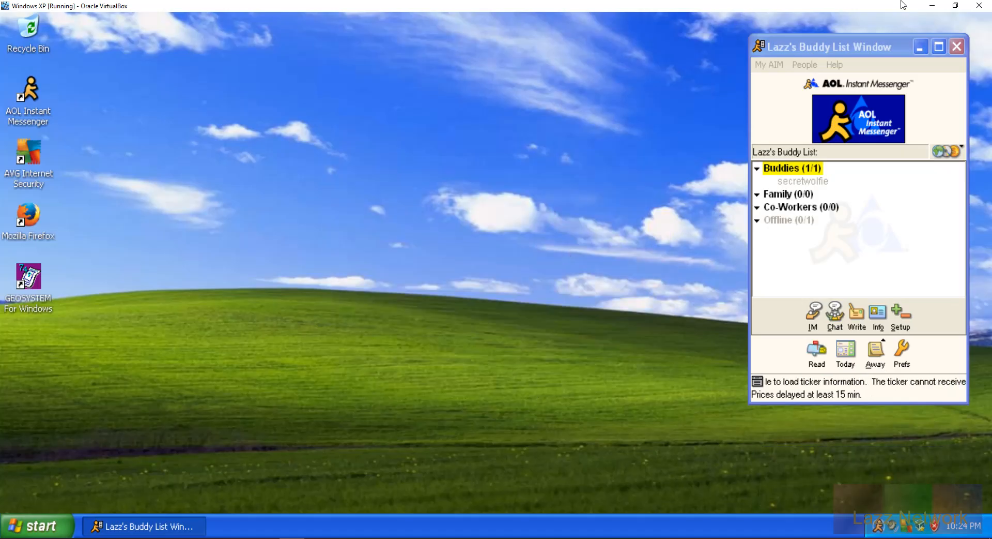
pyautogui.click(921, 47)
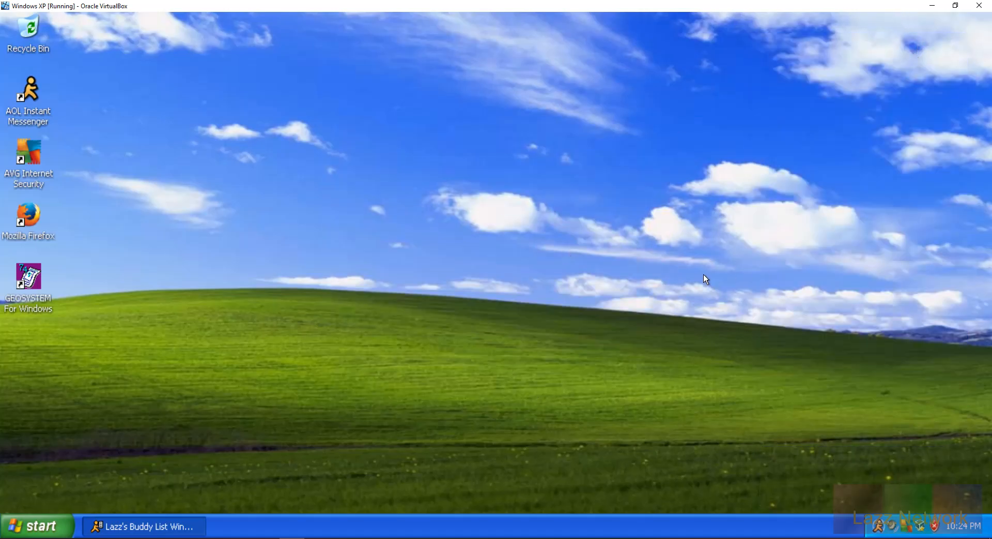
pyautogui.click(177, 528)
pyautogui.click(963, 39)
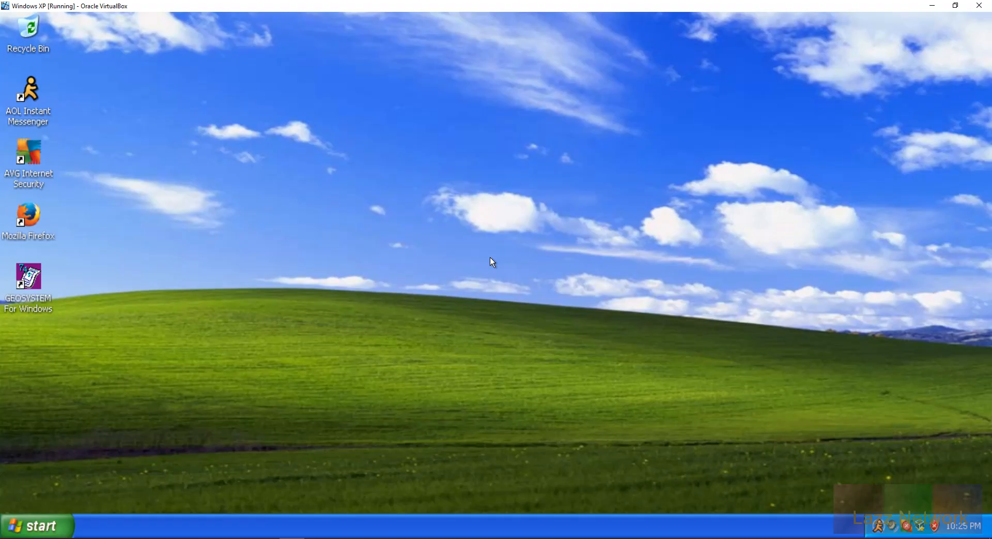
# Step: Launch GEOSYSTEM for Windows in the virtual machine
pyautogui.doubleClick(30, 277)
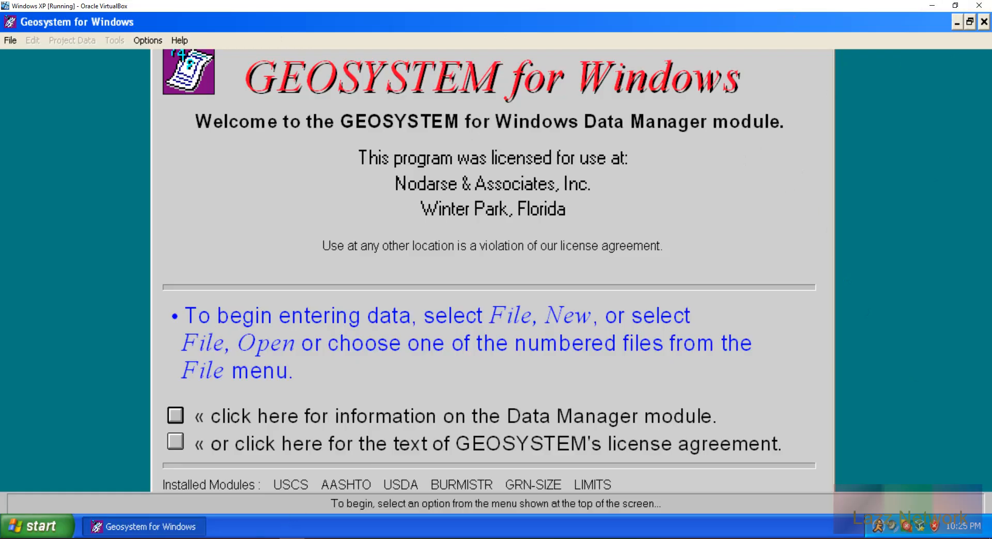
# Step: Switch to Oracle VirtualBox Manager and examine the running Windows XP machine's screen, remote display and recording settings
pyautogui.click(933, 6)
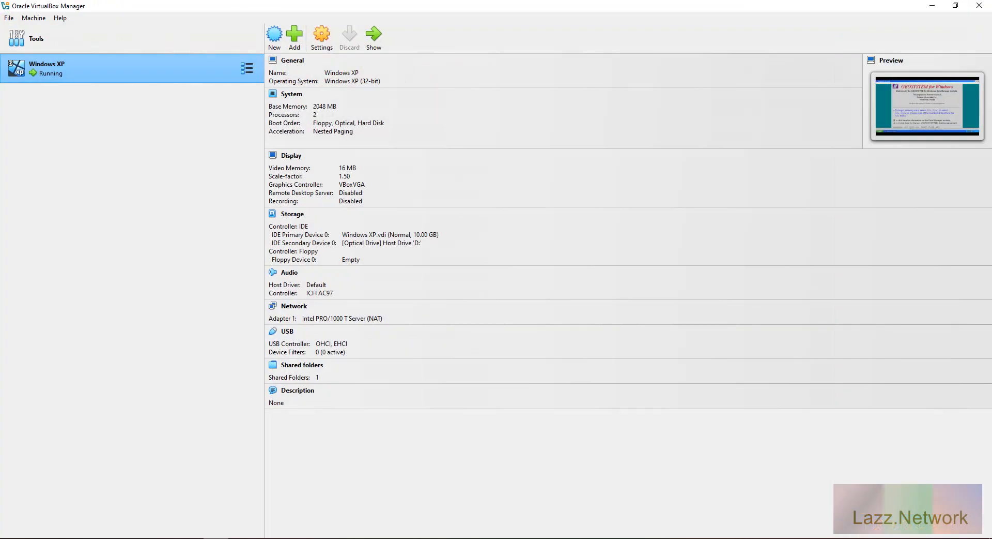
pyautogui.click(322, 38)
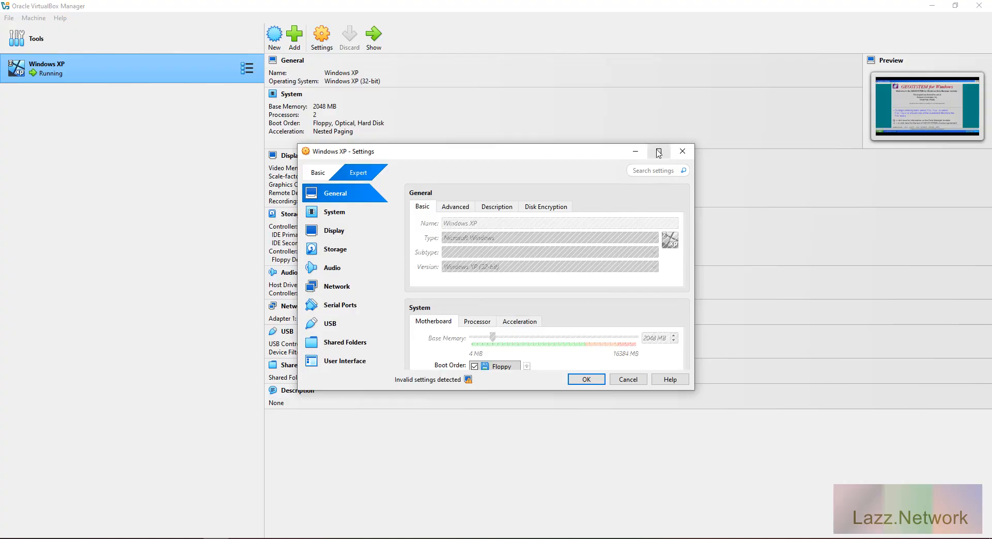
pyautogui.click(658, 152)
pyautogui.scroll(-1, 414, 296)
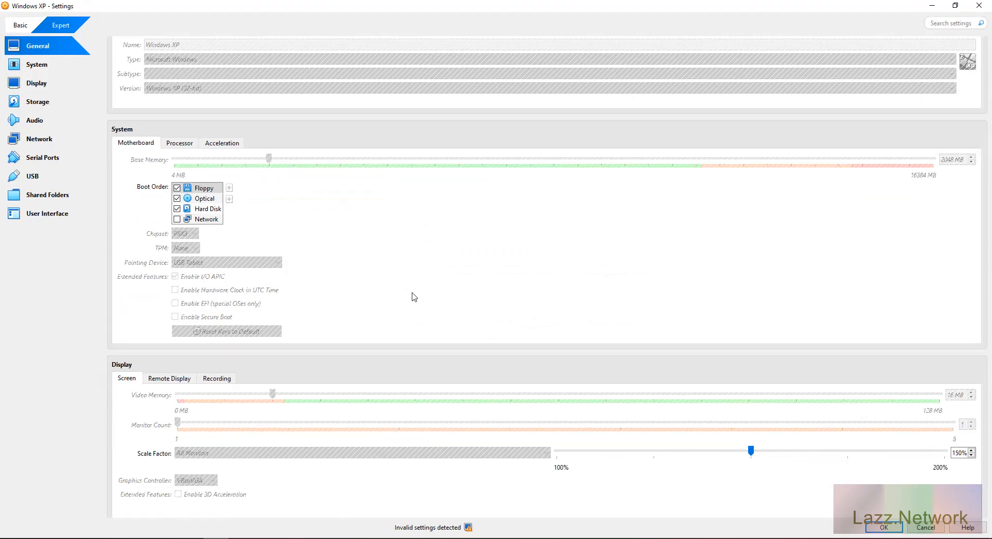
pyautogui.click(33, 84)
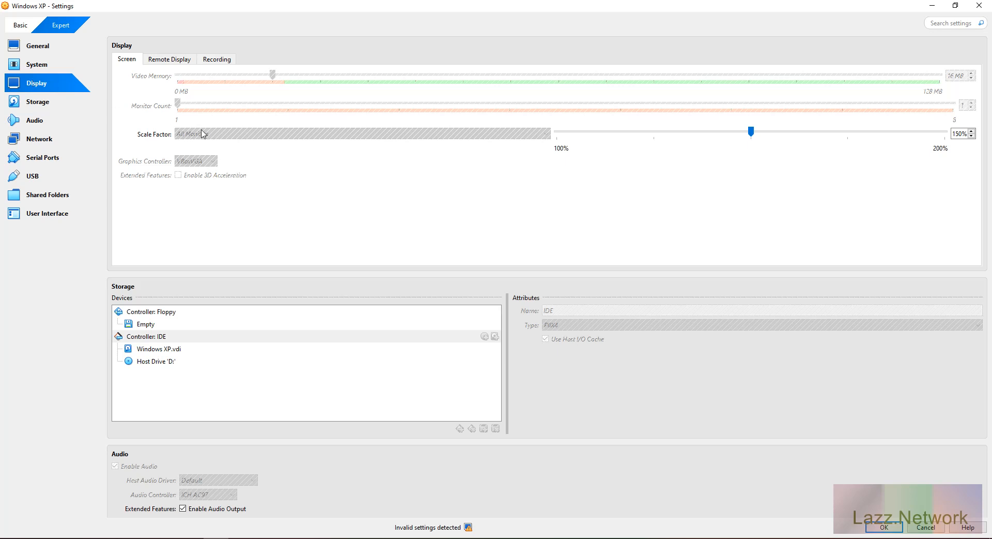
pyautogui.click(173, 61)
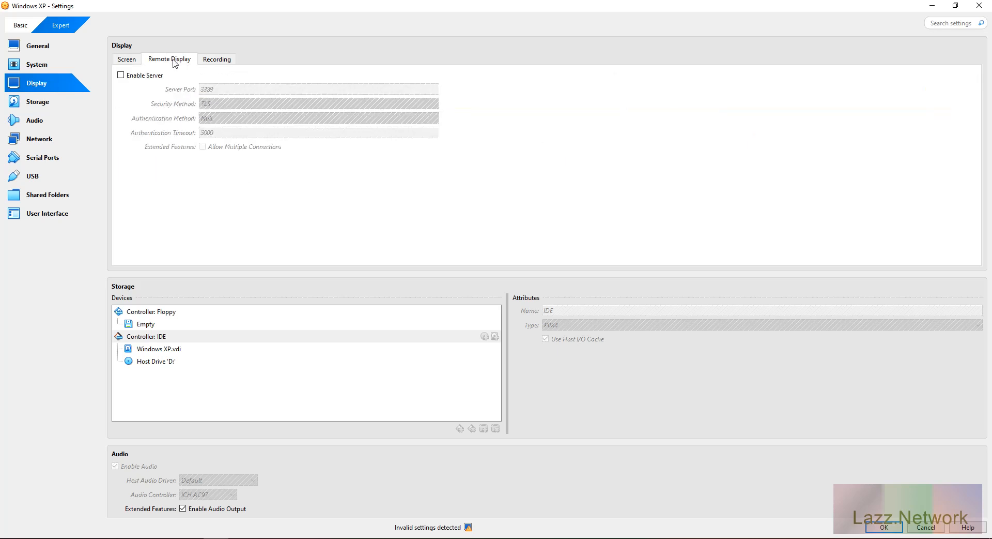
pyautogui.click(216, 60)
pyautogui.click(126, 61)
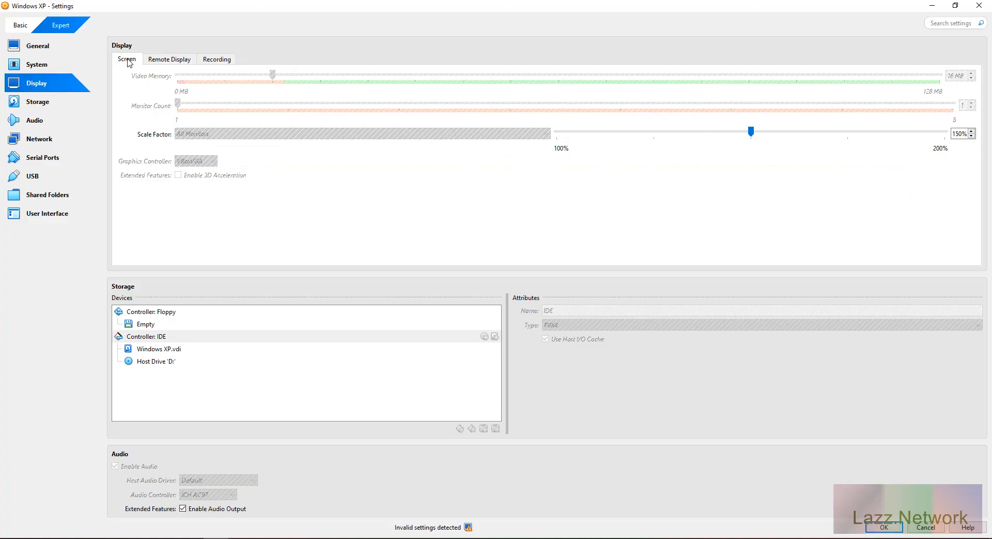
# Step: Check the display scale factor and the basic settings view, and close the machine settings without changes
pyautogui.scroll(-3, 589, 238)
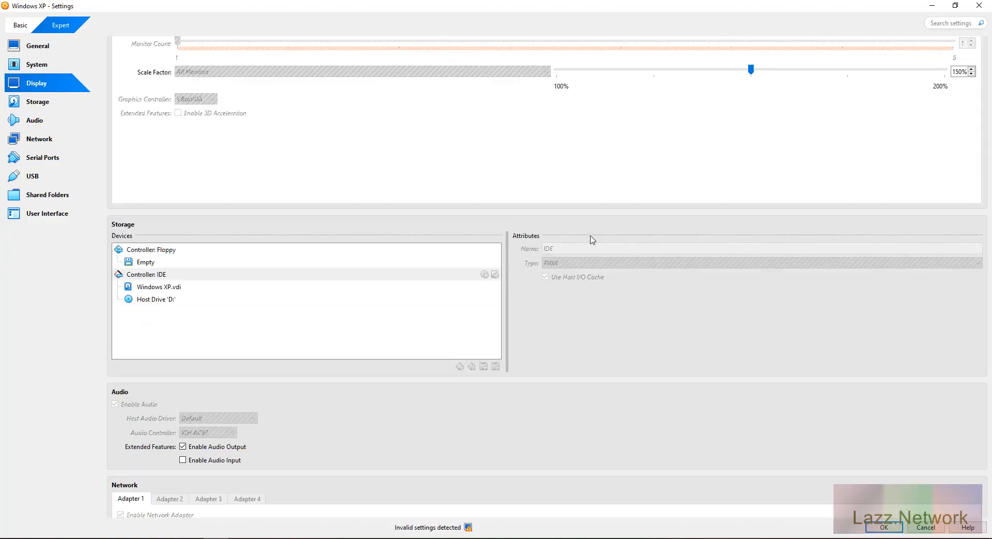
pyautogui.scroll(4, 593, 239)
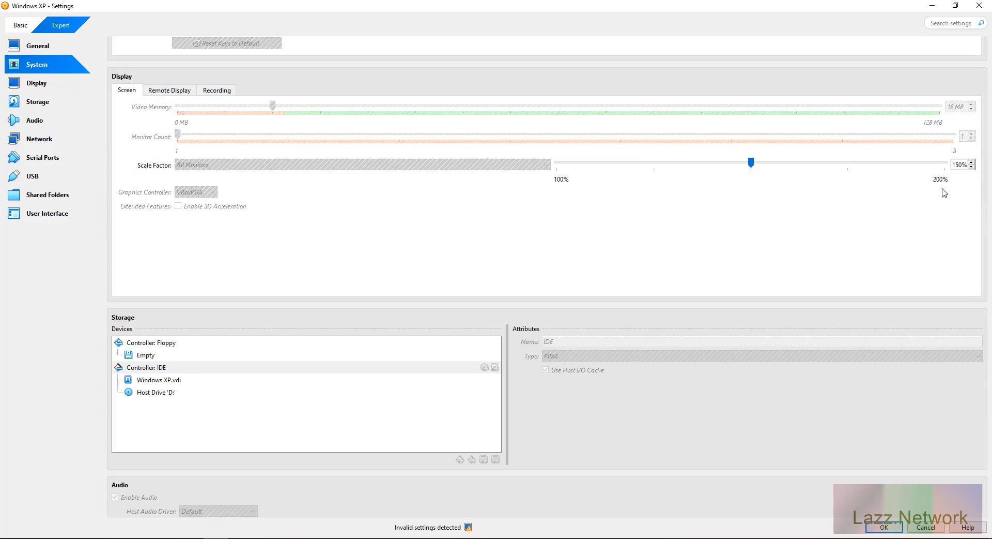
pyautogui.click(959, 165)
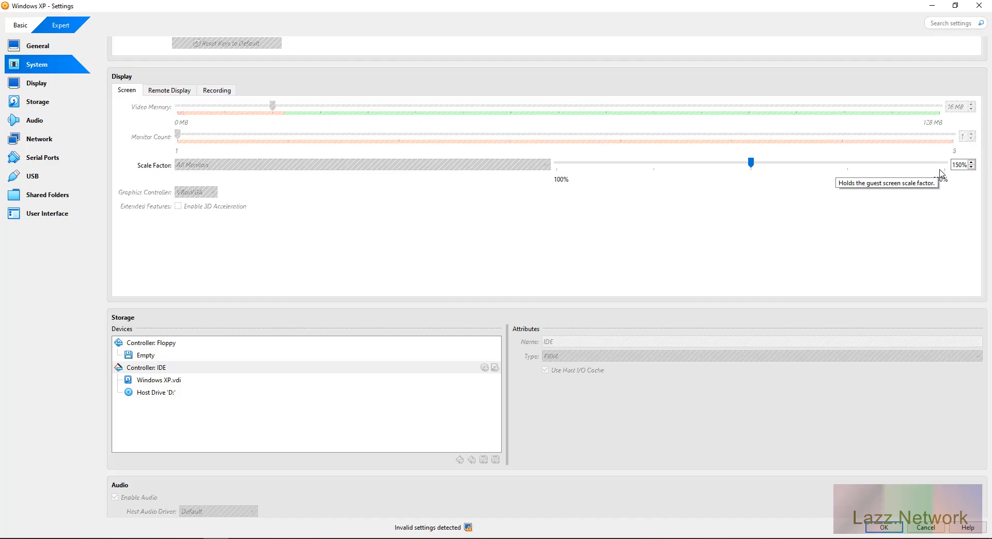
pyautogui.click(19, 26)
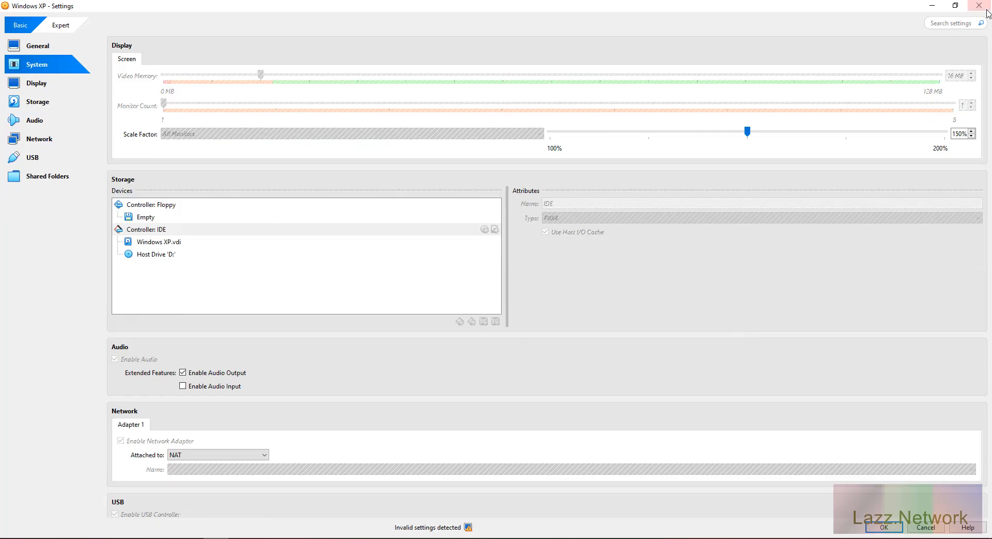
pyautogui.click(978, 6)
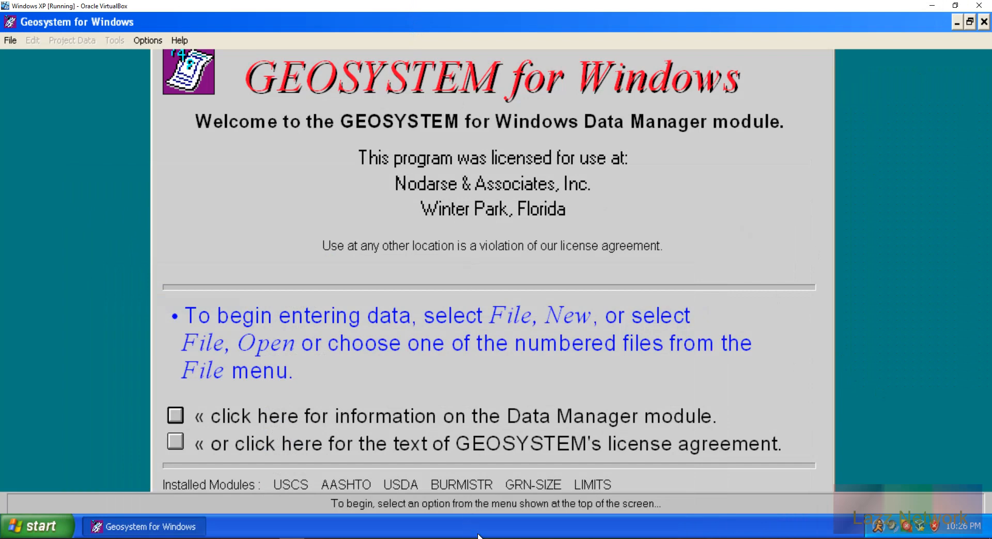
# Step: View the virtual machine in a smaller window, maximize it again, and close GEOSYSTEM for Windows
pyautogui.click(956, 5)
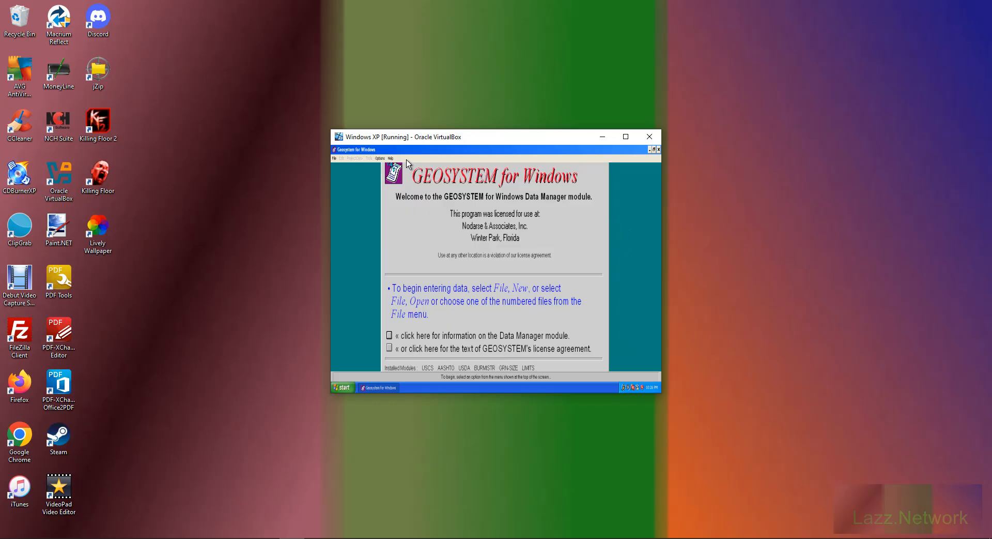
pyautogui.click(626, 136)
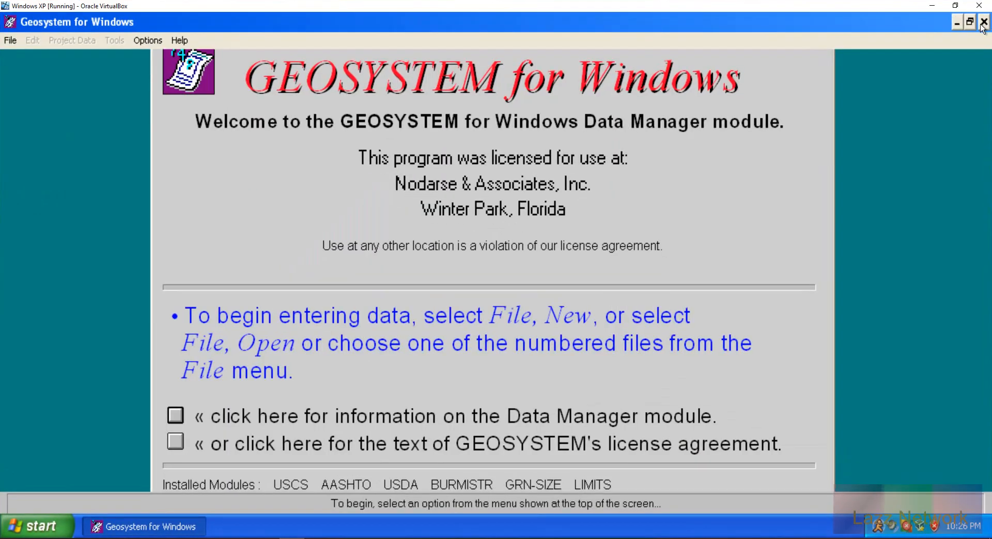
pyautogui.click(983, 23)
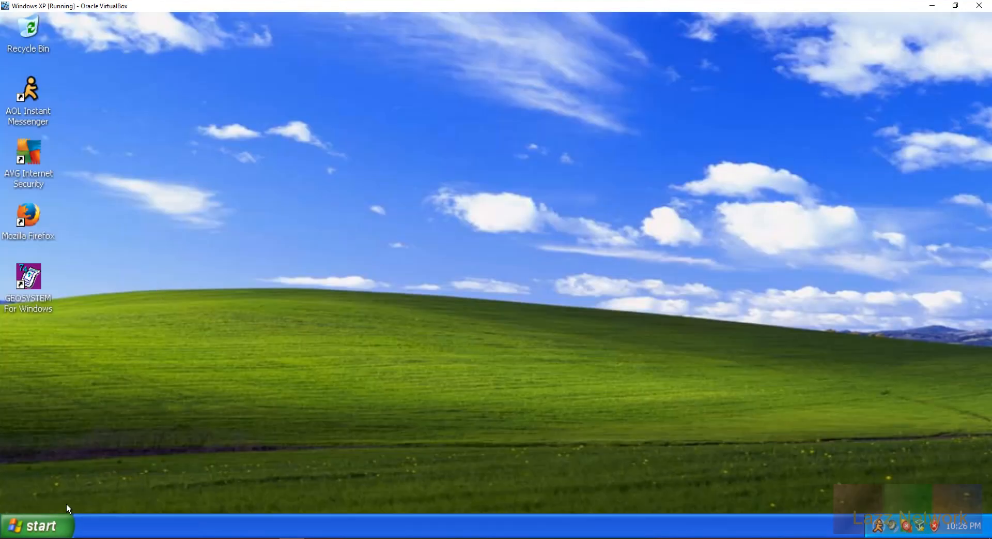
# Step: Shut down Windows XP with the plain Shut down option instead of installing updates
pyautogui.click(41, 528)
pyautogui.click(269, 491)
pyautogui.hotkey('alt', 'F4')
pyautogui.click(583, 240)
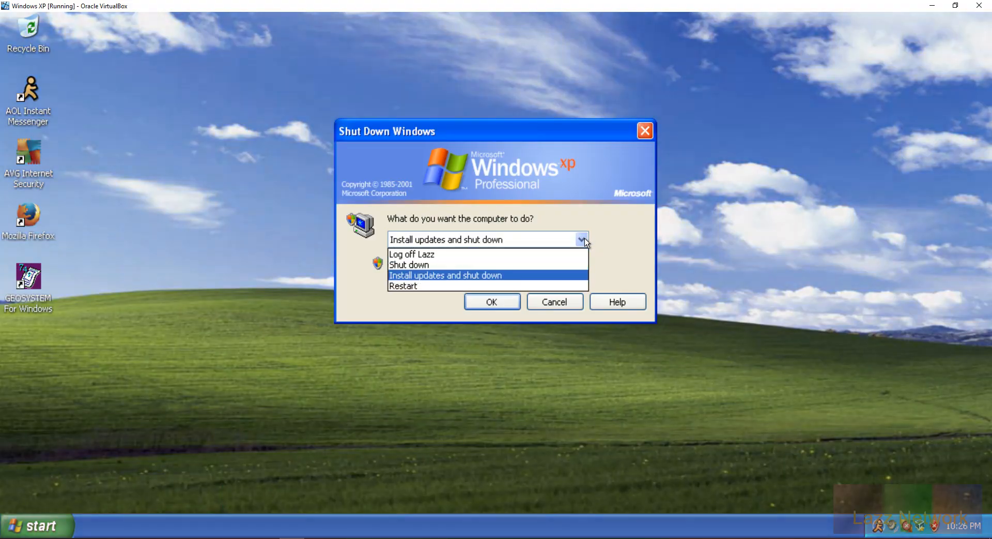
pyautogui.click(417, 267)
pyautogui.click(490, 301)
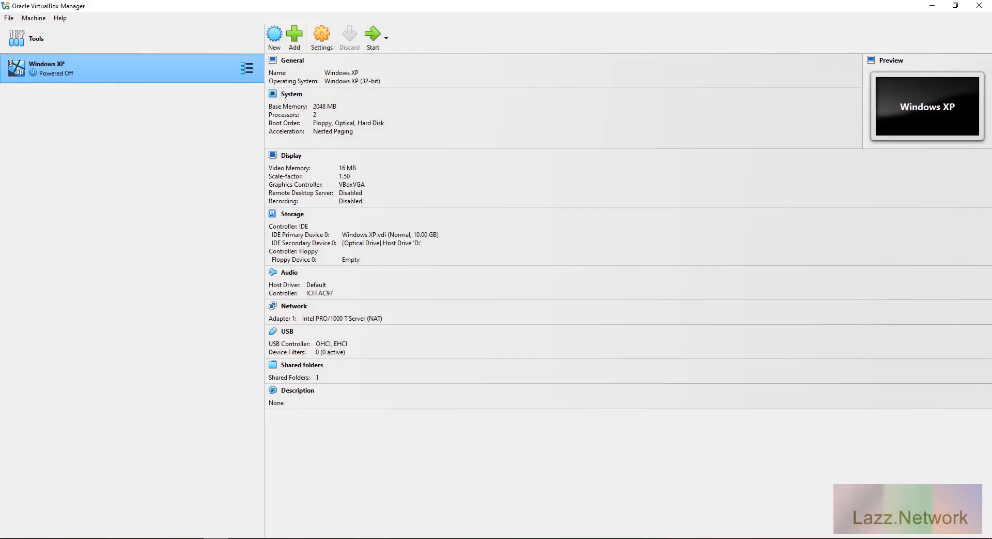
# Step: Set the powered-off Windows XP machine's display scale factor to 100% in its expert settings, leaving the graphics controller at VBoxVGA
pyautogui.click(321, 41)
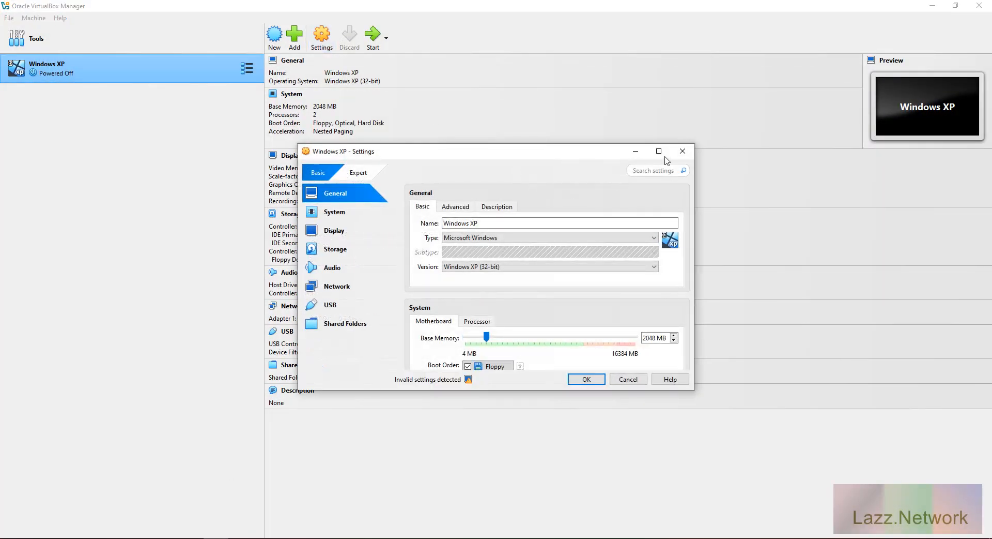
pyautogui.click(659, 151)
pyautogui.click(52, 86)
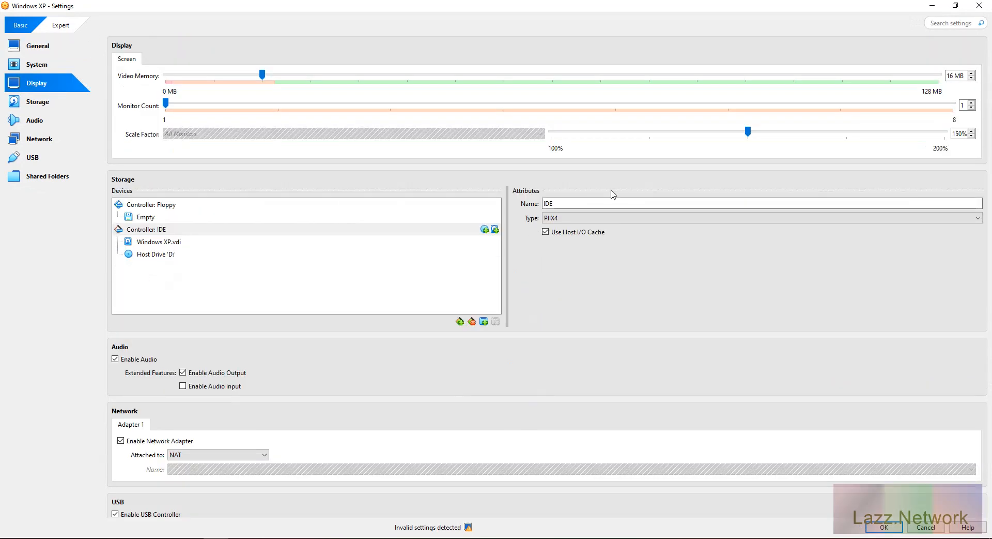
pyautogui.scroll(2, 540, 159)
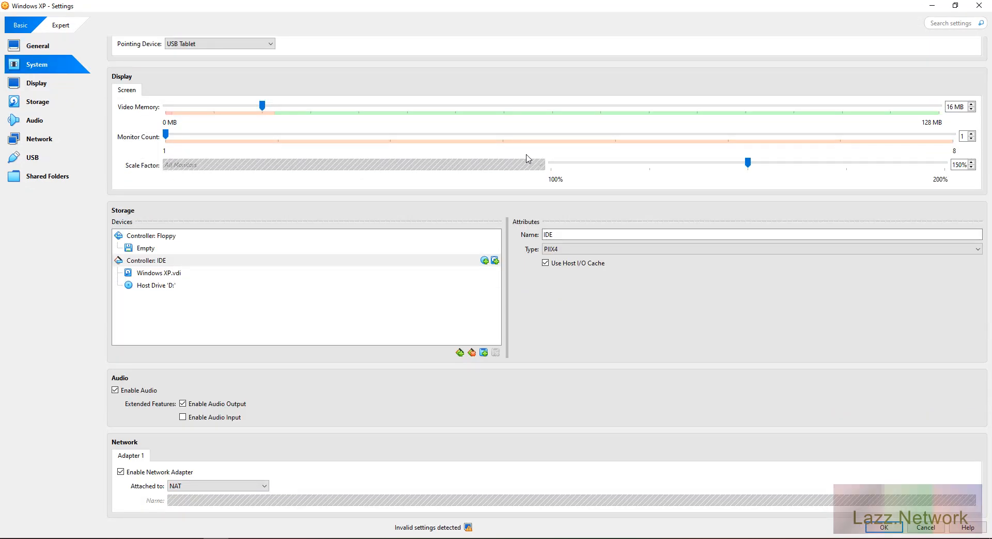
pyautogui.click(62, 25)
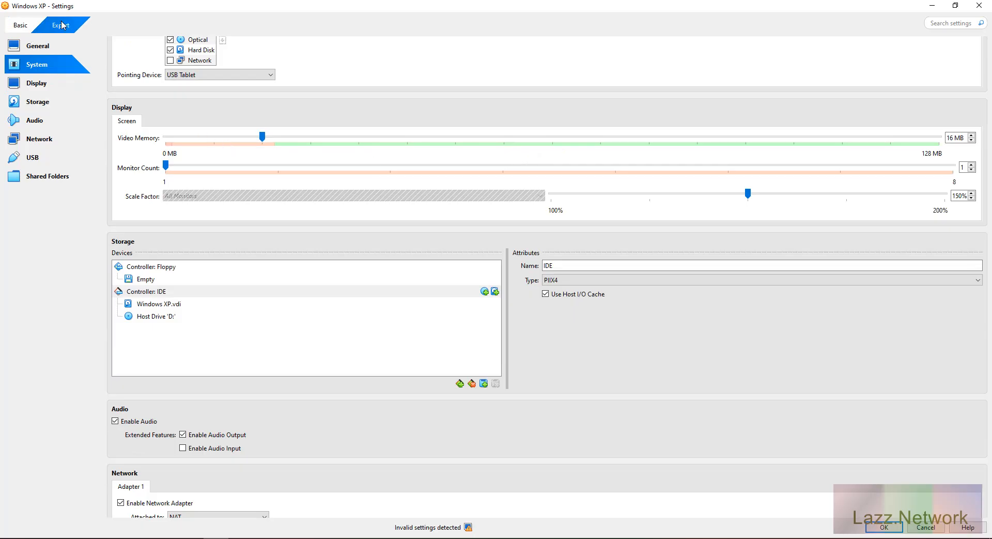
pyautogui.scroll(1, 562, 255)
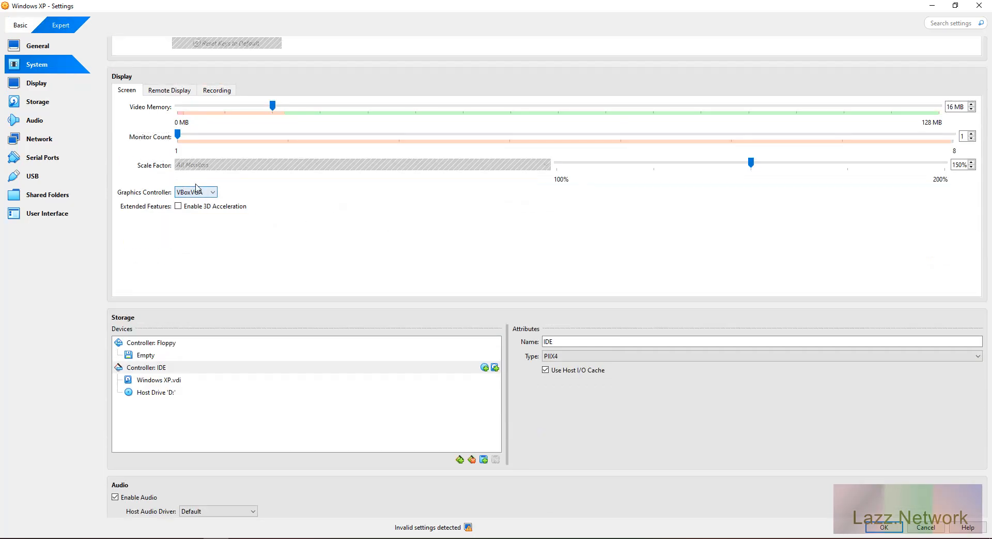
pyautogui.click(213, 193)
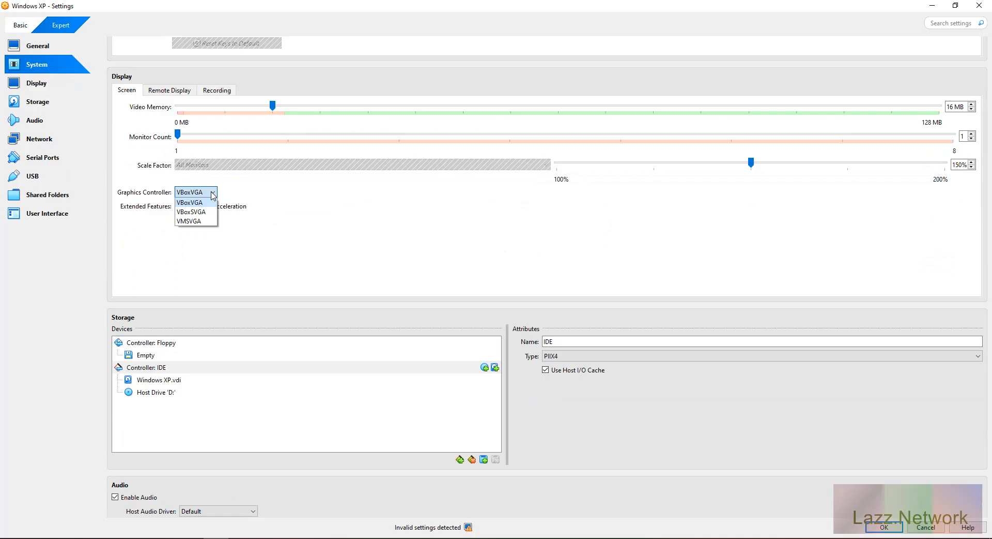
pyautogui.click(212, 194)
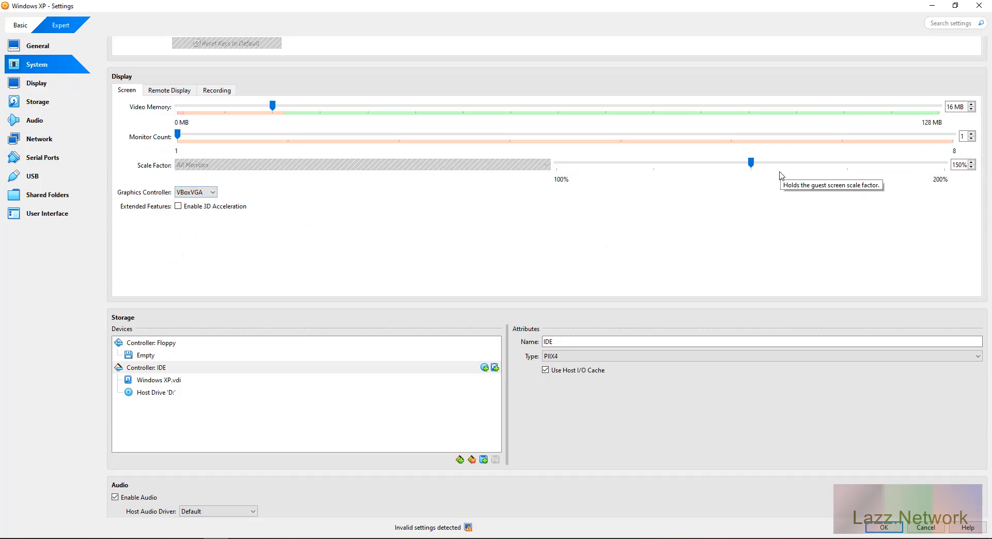
pyautogui.moveTo(751, 164); pyautogui.dragTo(551, 202)
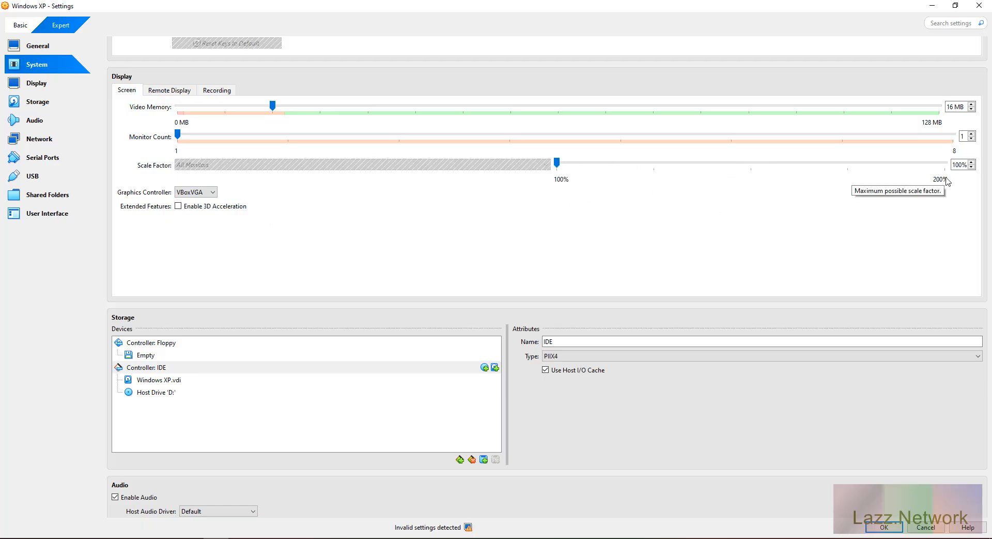
# Step: Review the remote display and recording options, and save the Windows XP machine's settings
pyautogui.click(159, 92)
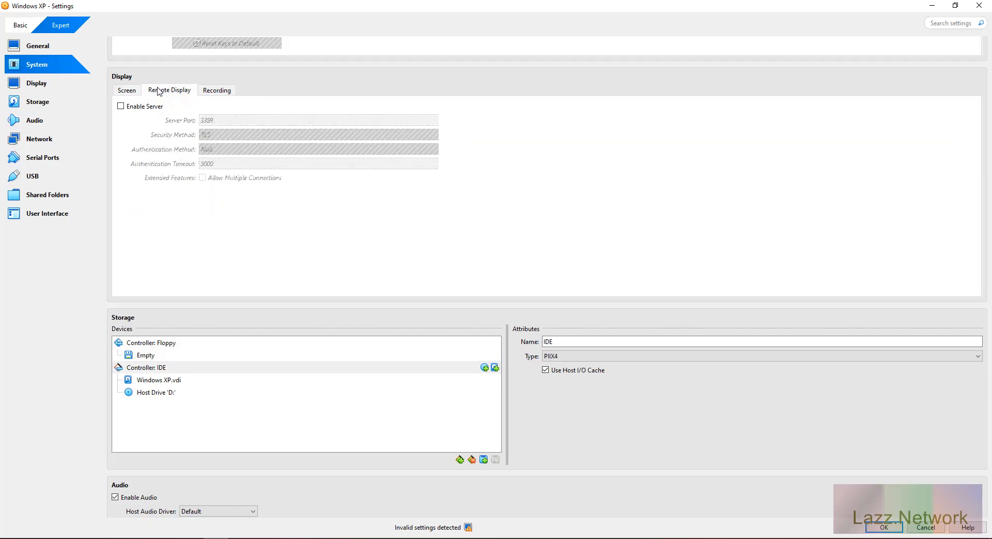
pyautogui.click(218, 92)
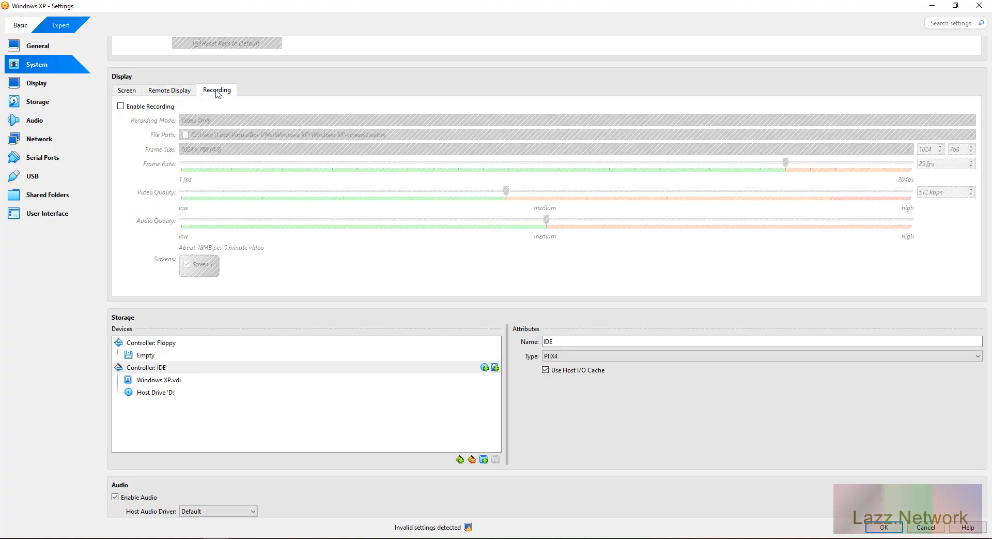
pyautogui.click(133, 91)
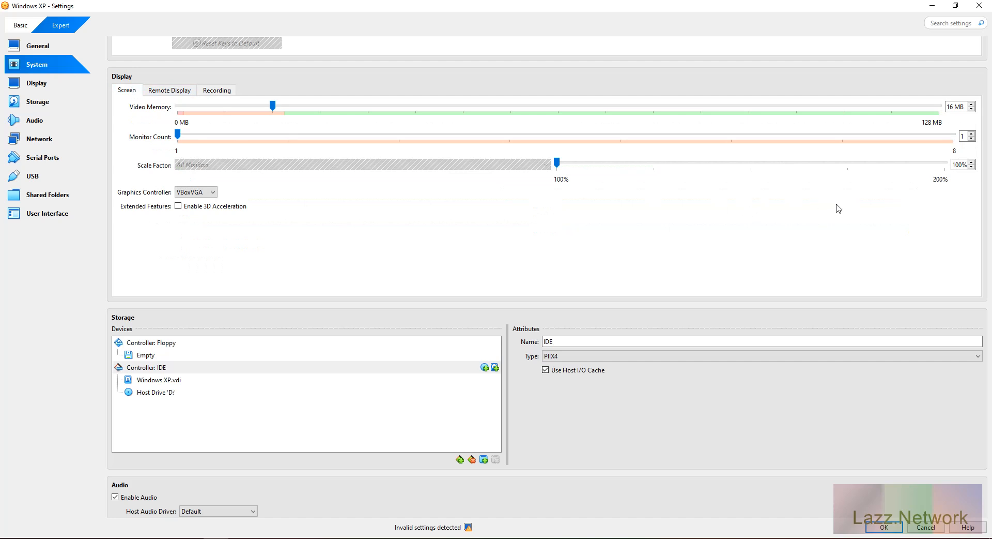
pyautogui.click(885, 527)
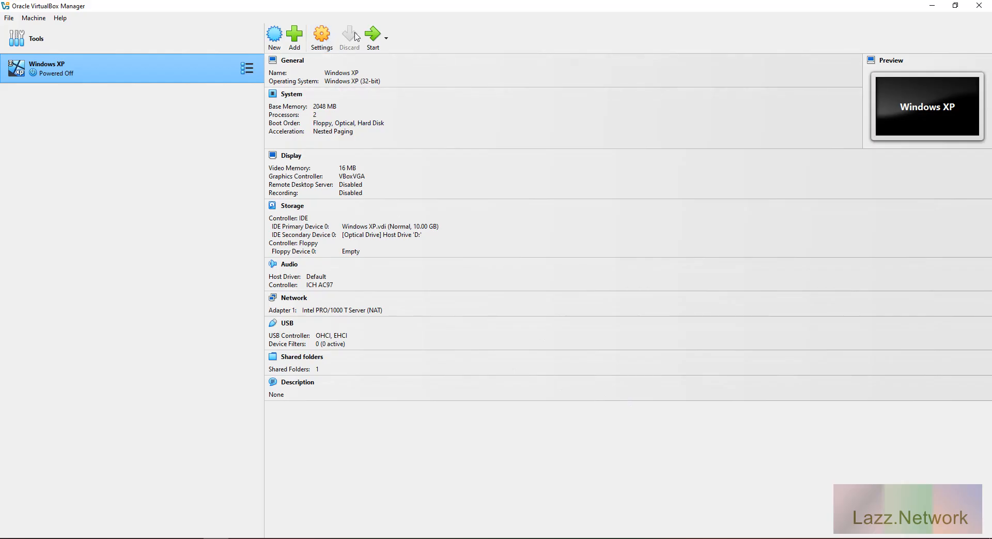
pyautogui.click(33, 18)
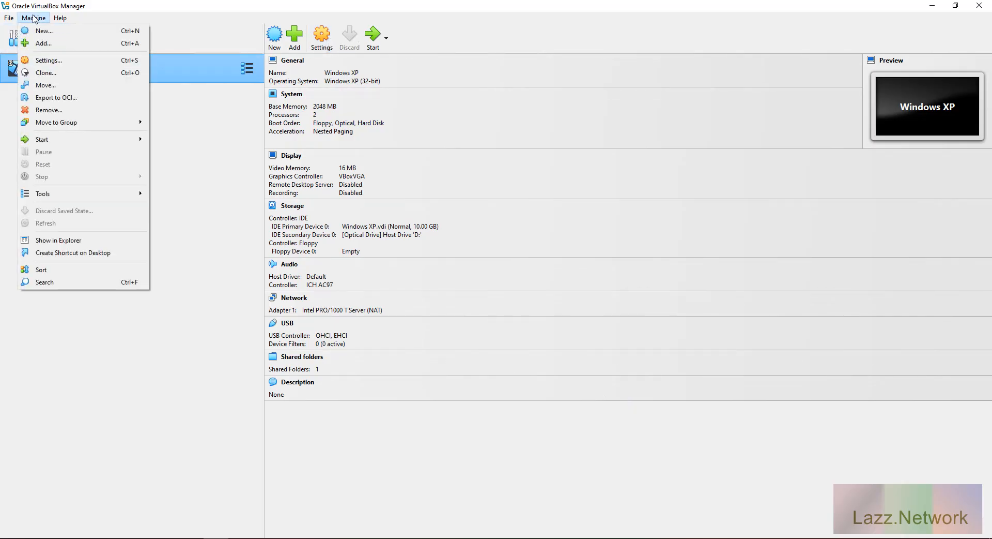
pyautogui.moveTo(56, 19)
pyautogui.click(39, 20)
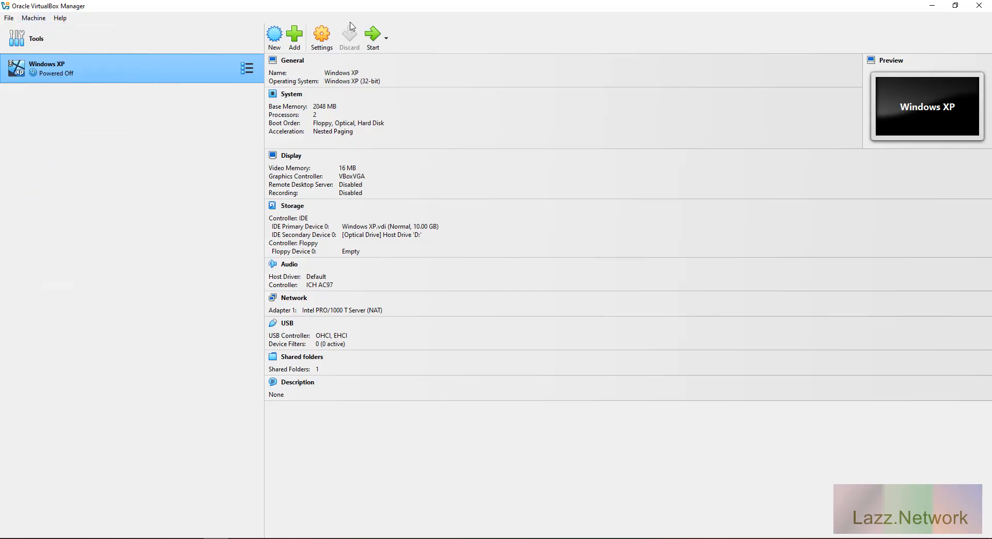
# Step: Start the Windows XP virtual machine and bring its running window to the front
pyautogui.click(373, 43)
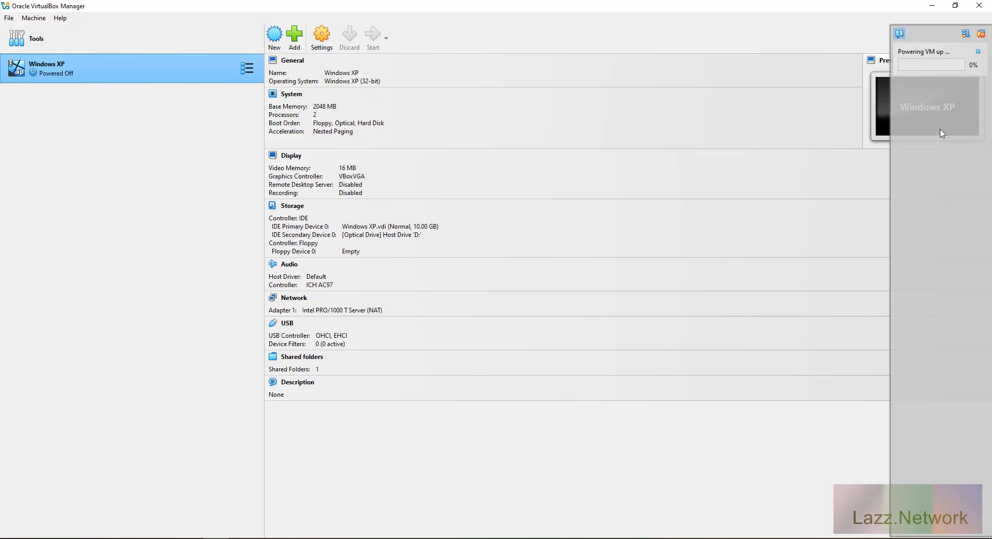
pyautogui.click(960, 54)
pyautogui.moveTo(954, 55)
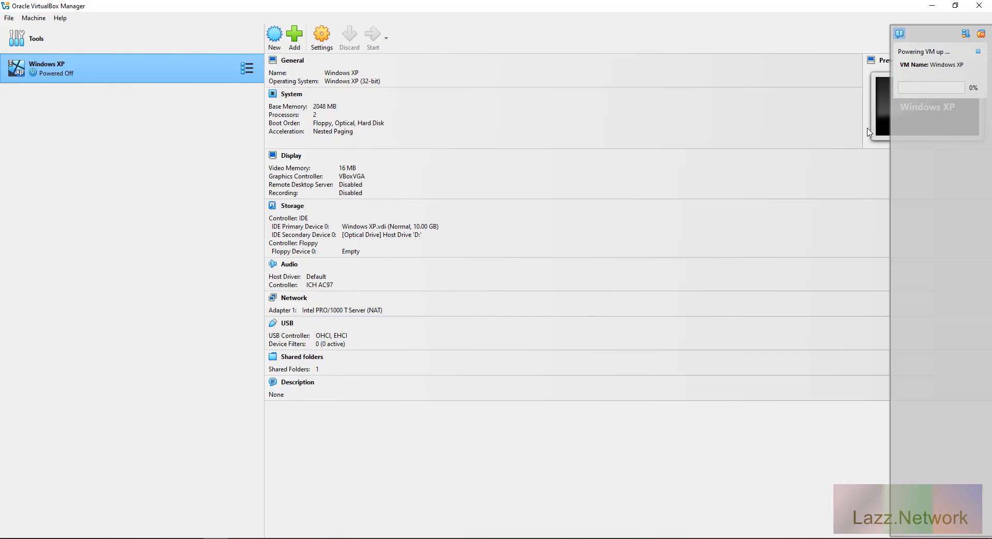
pyautogui.click(241, 538)
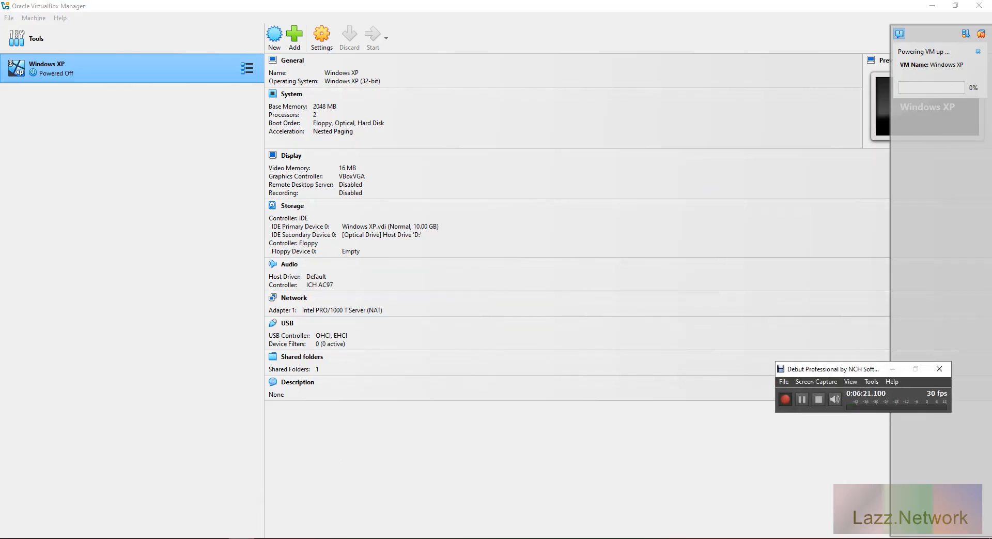
pyautogui.click(803, 399)
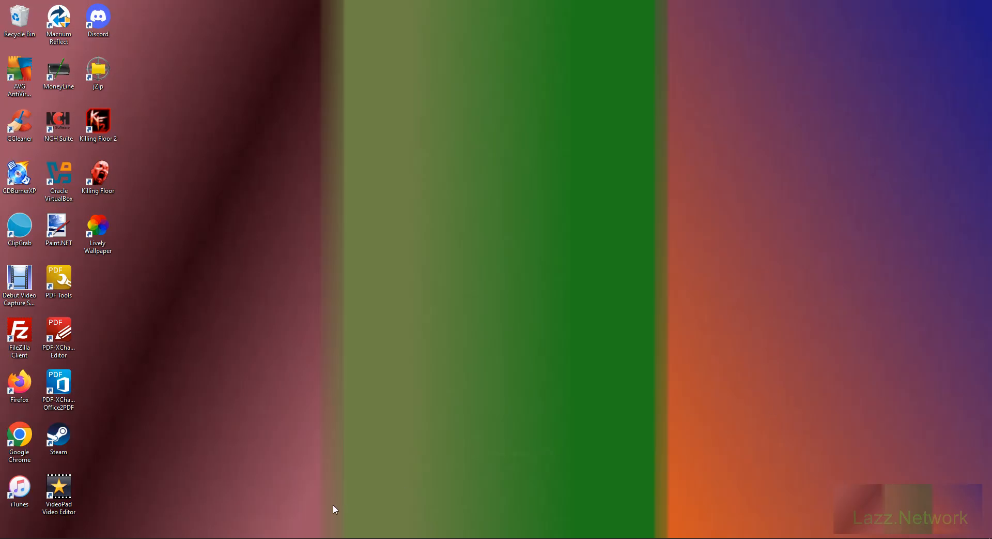
pyautogui.click(305, 536)
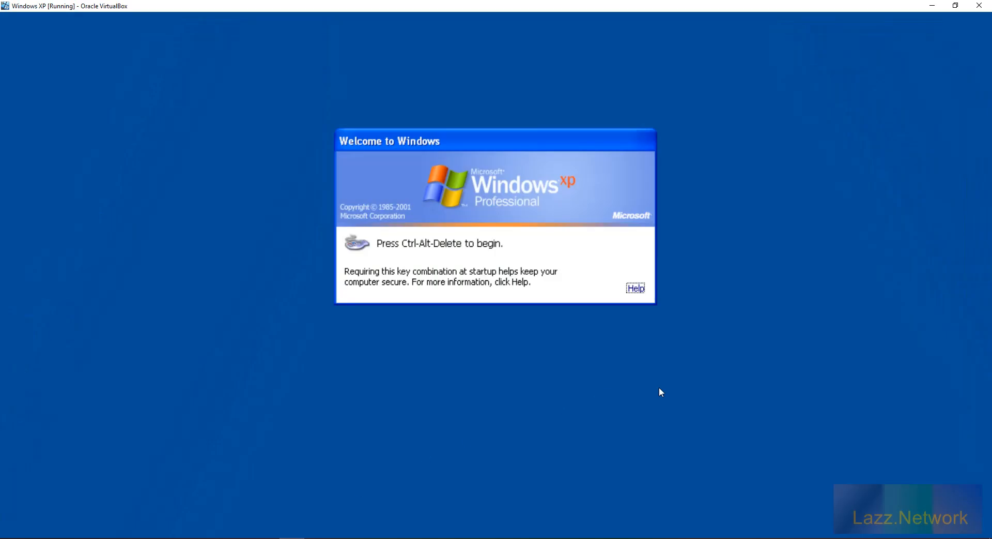
# Step: Log on to Windows XP by entering the account's user name and password
pyautogui.hotkey('ctrl', 'alt', 'Delete')
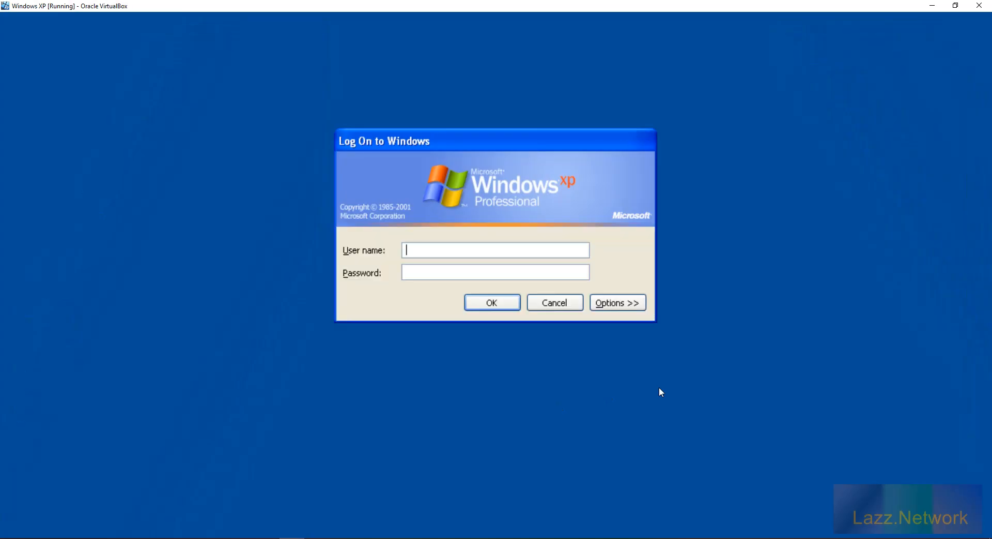
pyautogui.write('Lazz')
pyautogui.press('Tab')
pyautogui.write('••••••••••')
pyautogui.press('Return')
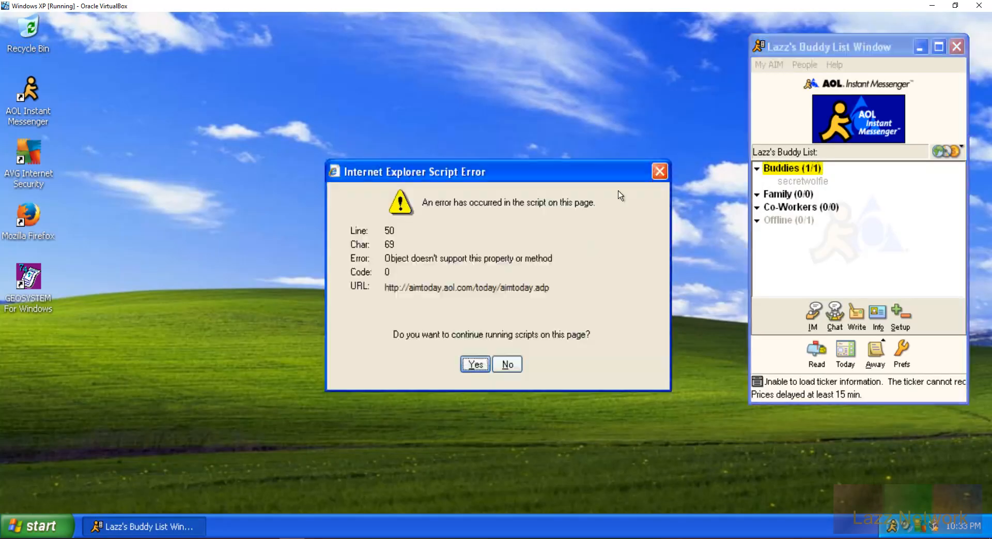
# Step: Dismiss the script error and the AOL Instant Messenger buddy list, and launch GEOSYSTEM for Windows, clearing the antivirus notice
pyautogui.click(508, 365)
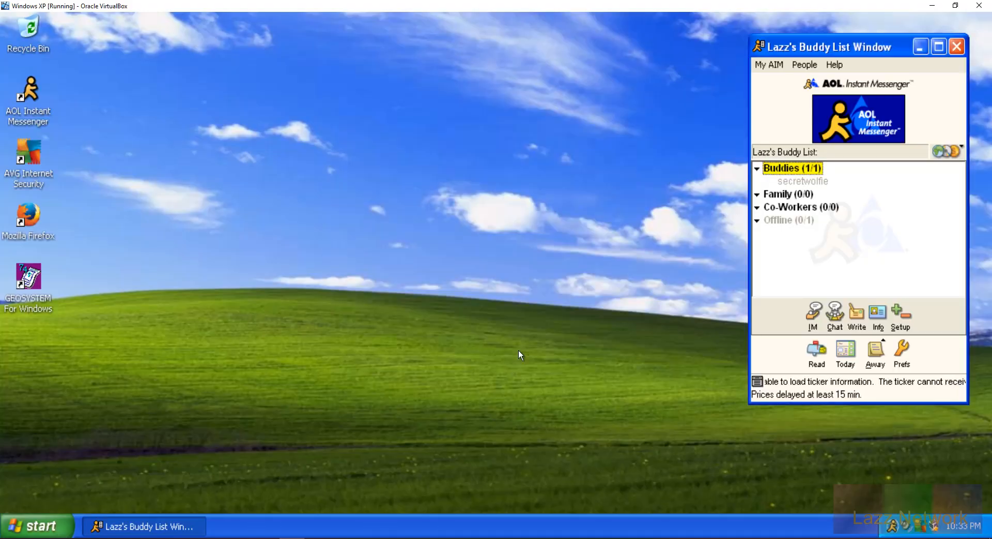
pyautogui.click(957, 47)
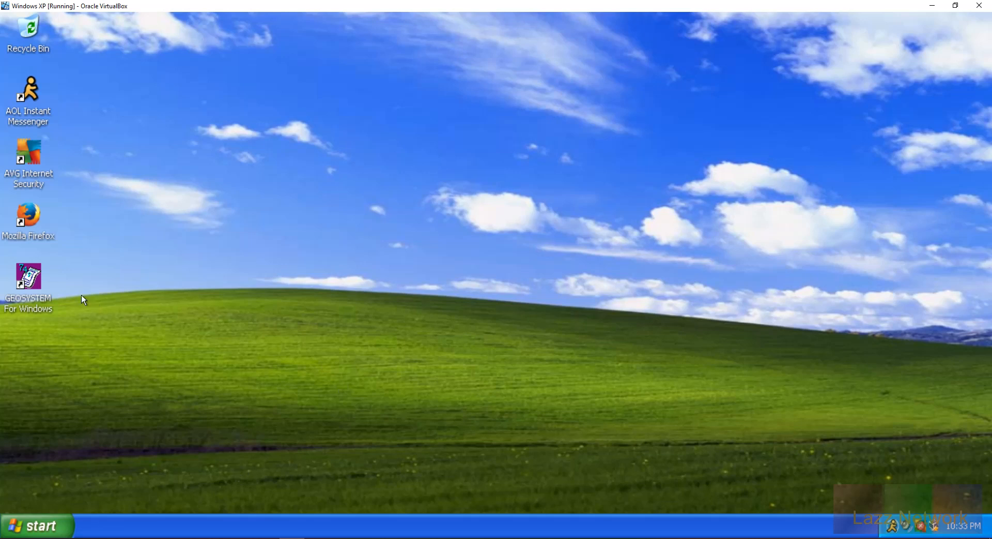
pyautogui.doubleClick(34, 279)
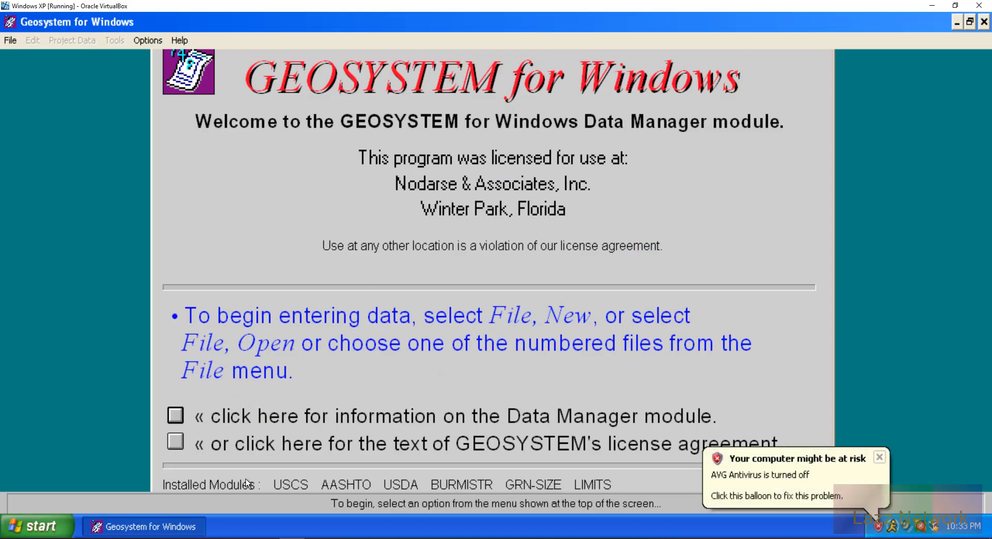
pyautogui.click(880, 456)
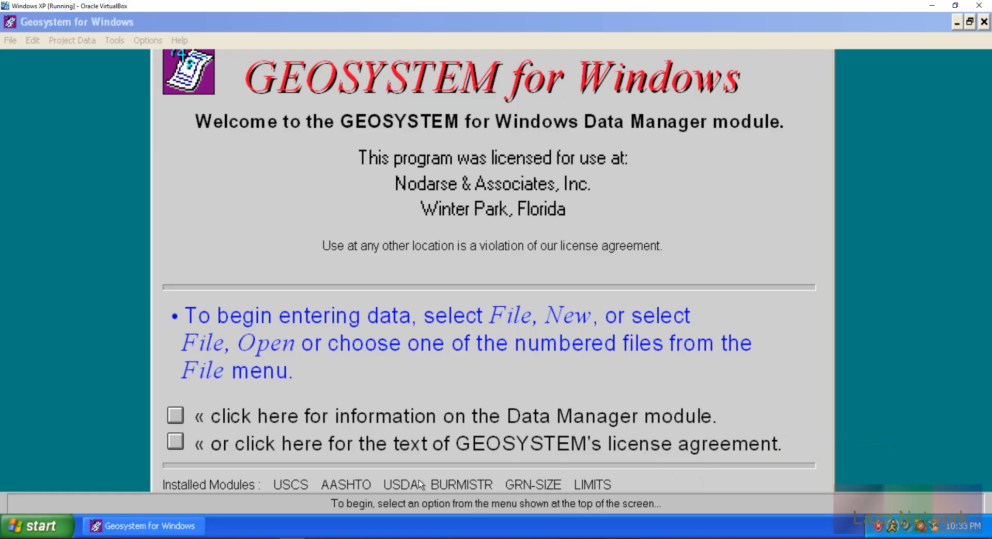
pyautogui.click(364, 18)
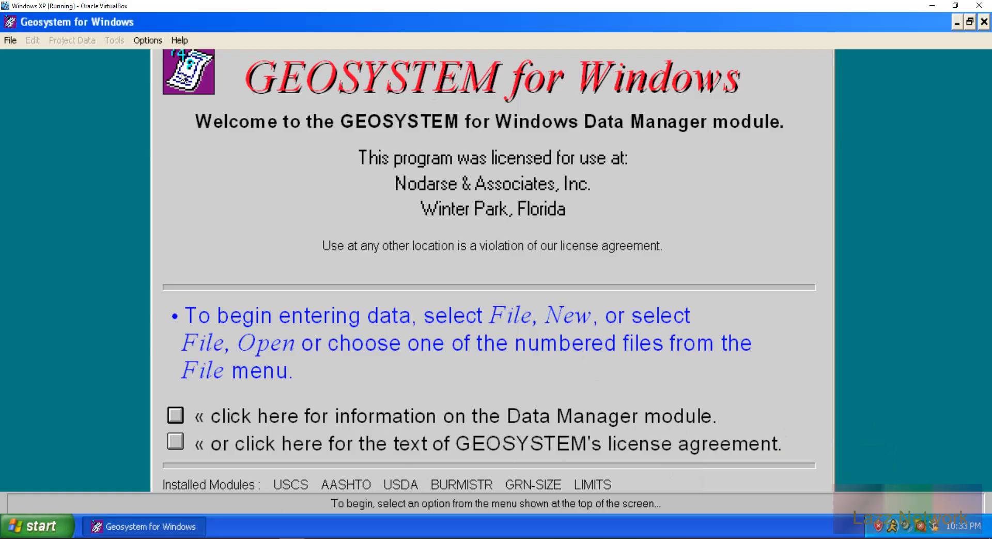
# Step: Open the LAZZ project from C:\GEOSYS in GEOSYSTEM for Windows
pyautogui.click(11, 41)
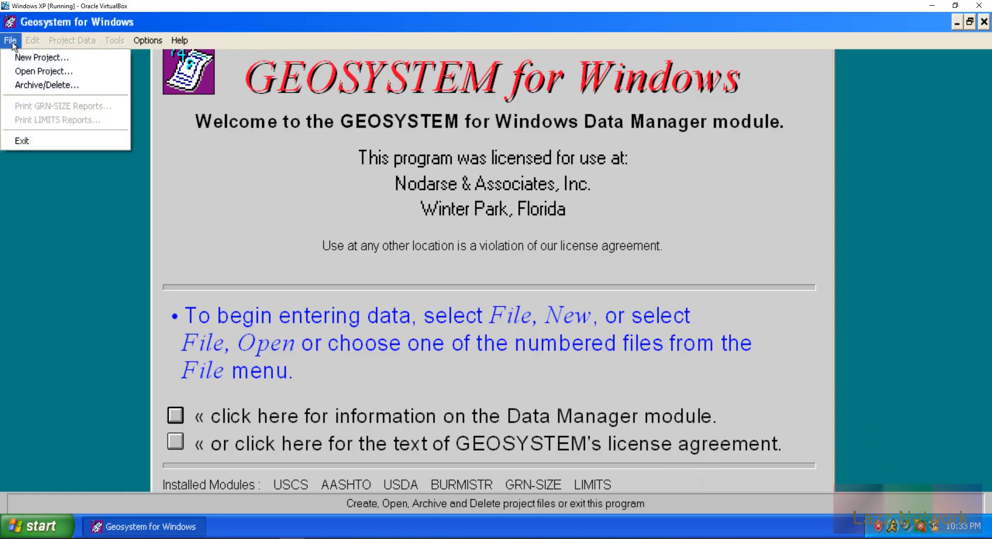
pyautogui.click(27, 70)
pyautogui.click(253, 222)
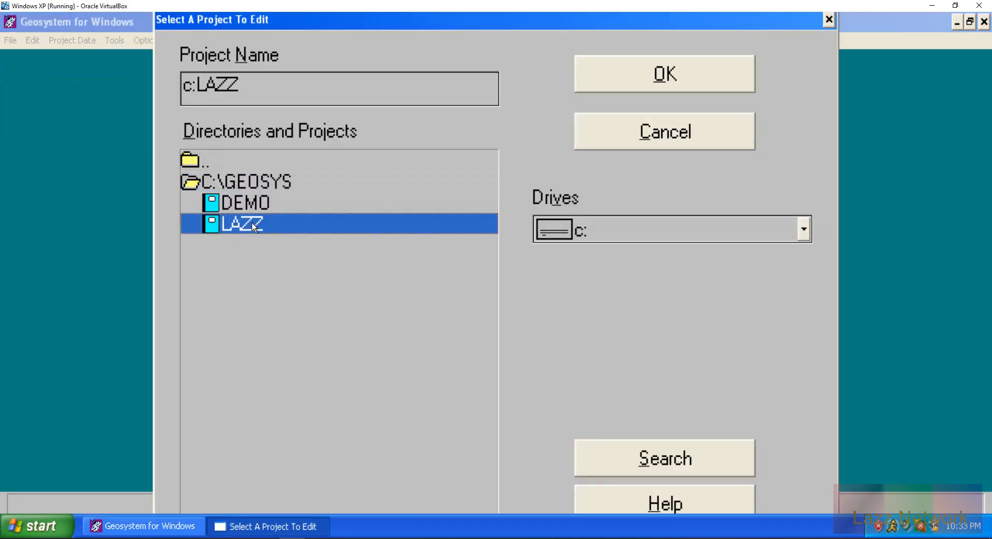
pyautogui.click(694, 84)
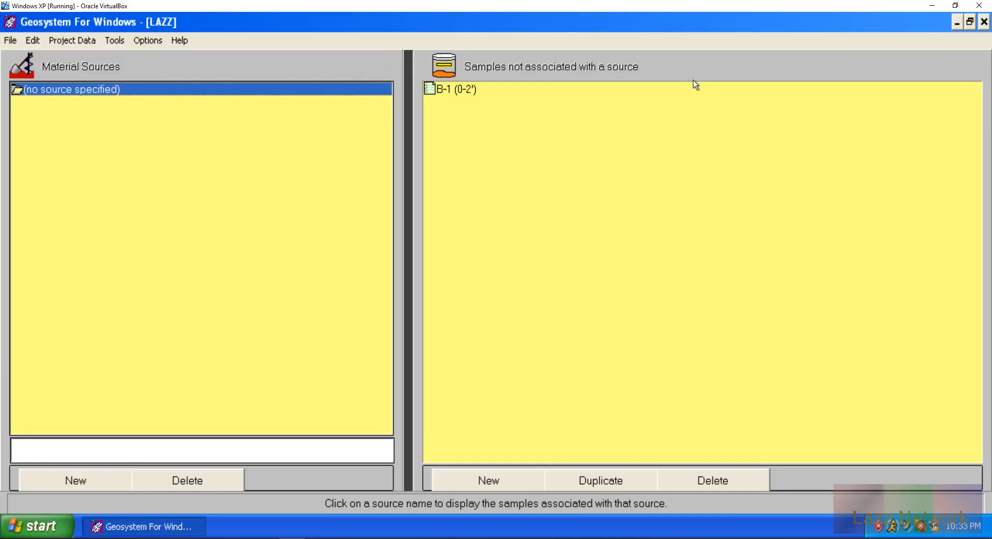
# Step: Open sample B-1 (0-2') and start its Grain-Size Distribution test module
pyautogui.click(455, 91)
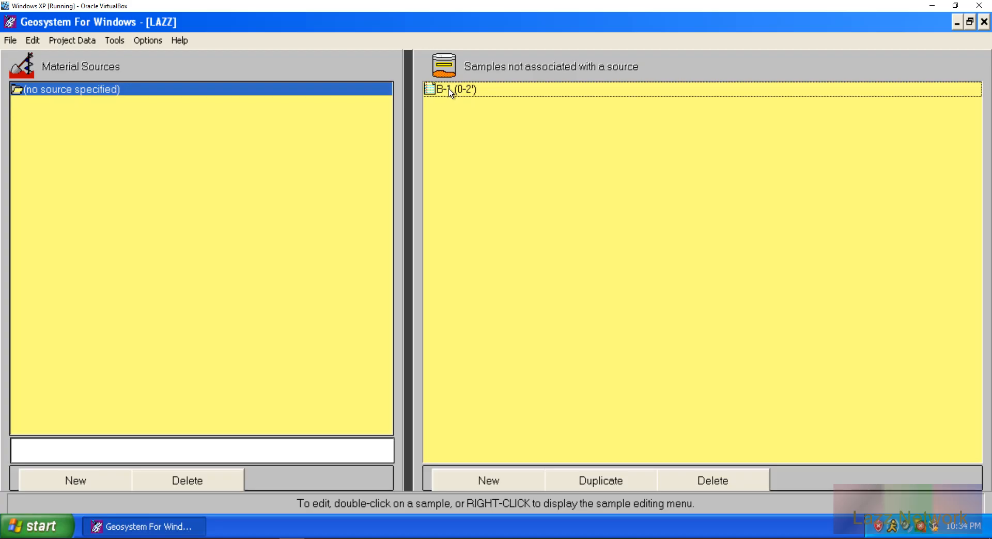
pyautogui.doubleClick(450, 91)
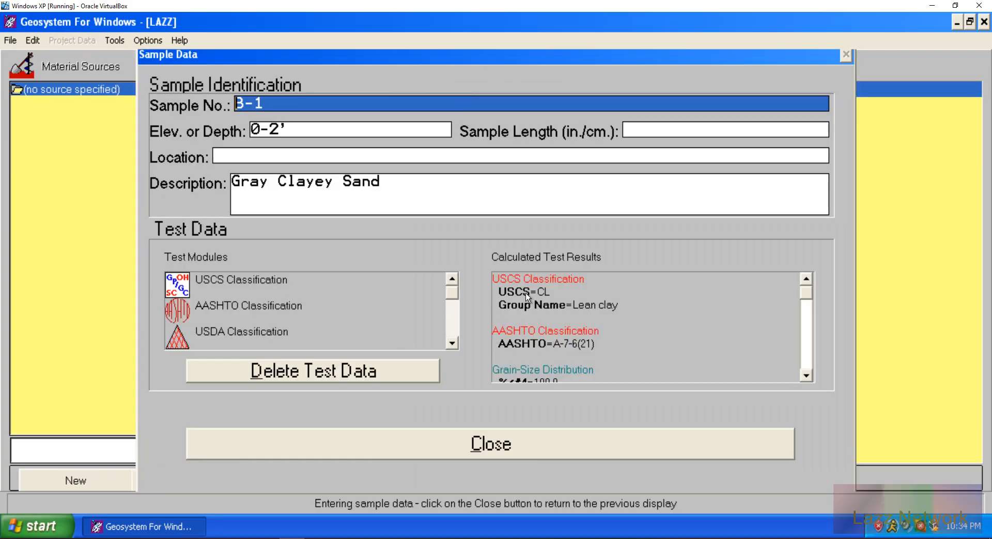
pyautogui.click(452, 343)
pyautogui.click(452, 343)
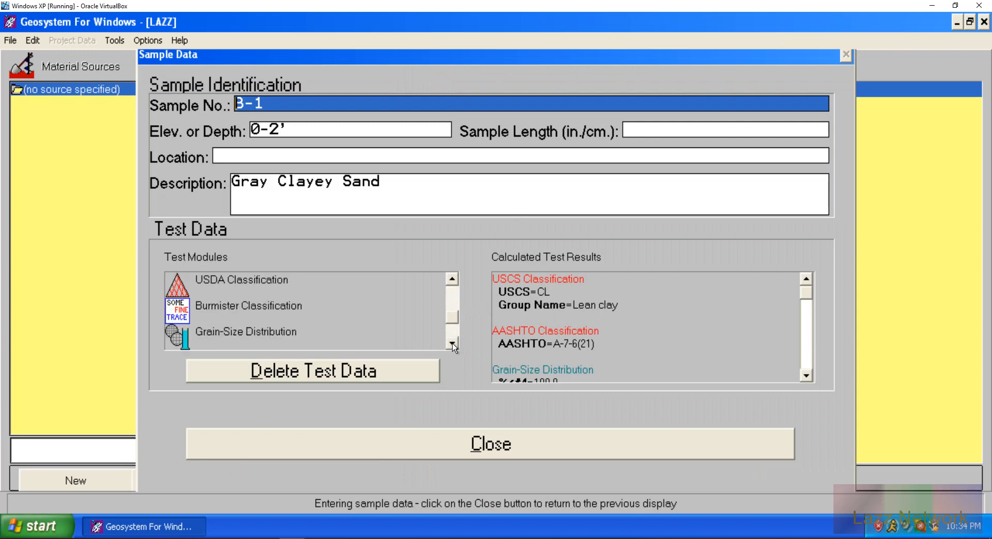
pyautogui.click(453, 344)
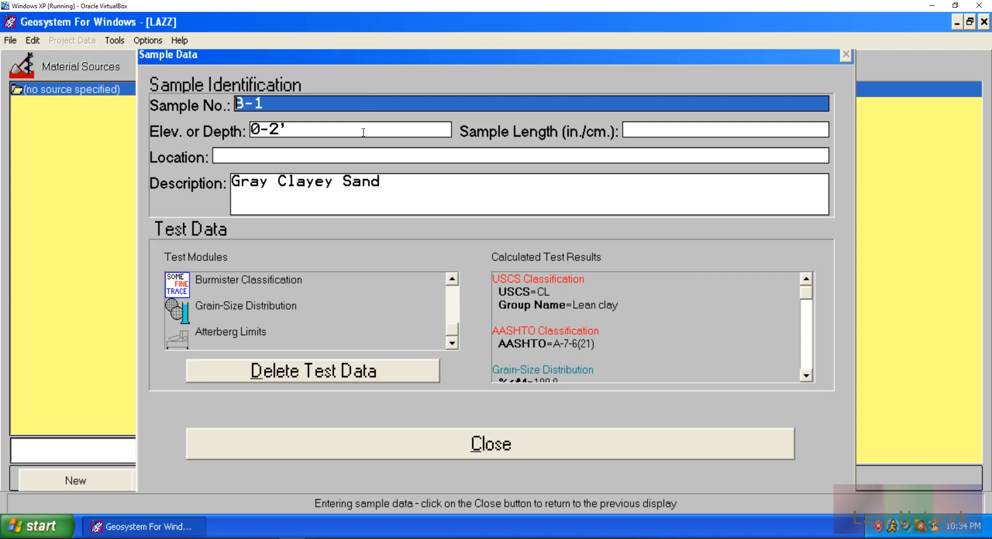
pyautogui.click(254, 312)
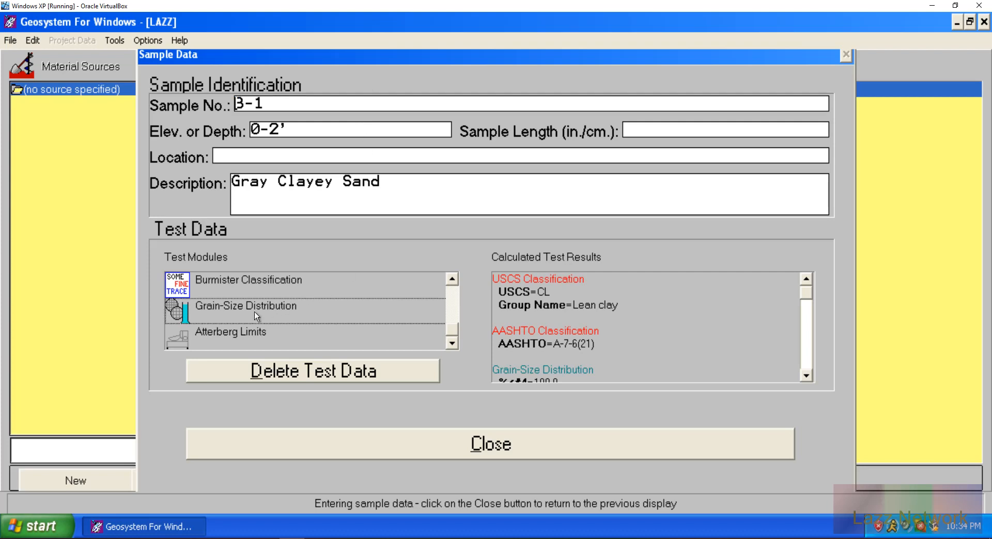
pyautogui.doubleClick(280, 309)
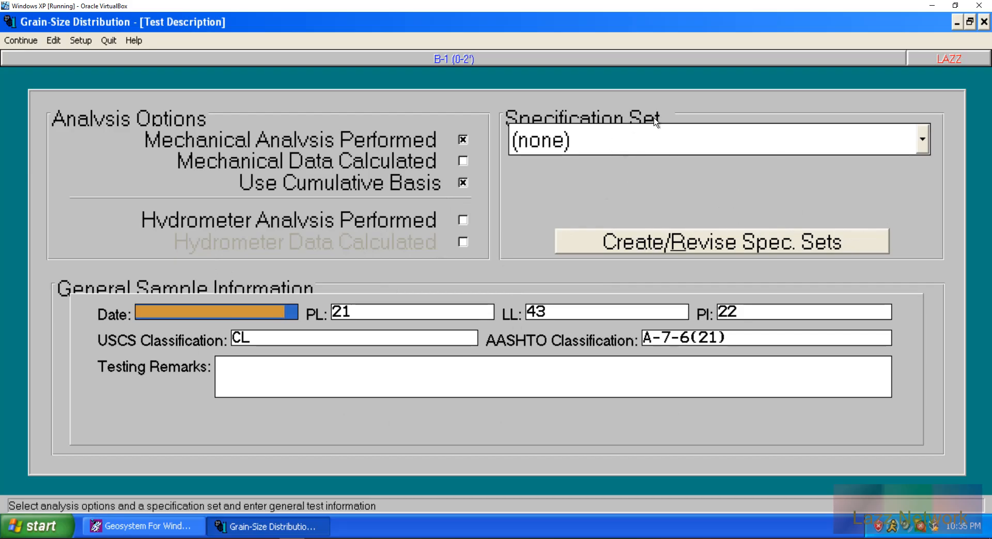
# Step: Check the available specification sets, keep (none), and set the grain-size test date to 8/23/25
pyautogui.click(924, 140)
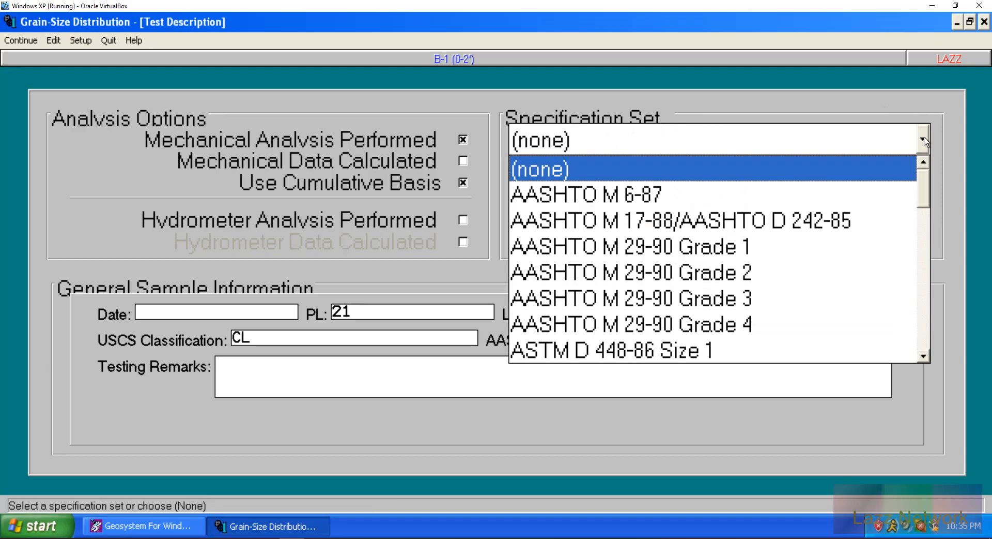
pyautogui.click(924, 141)
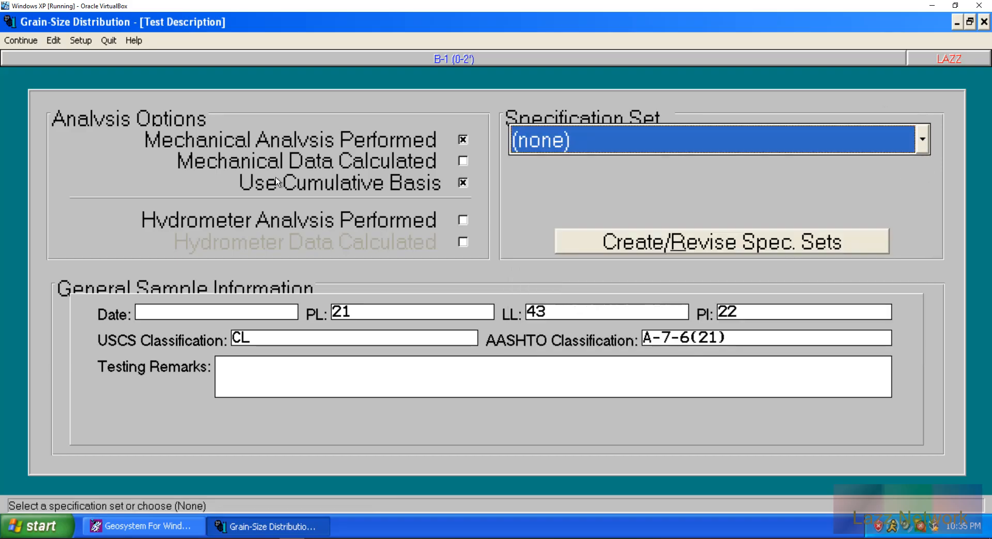
pyautogui.click(211, 312)
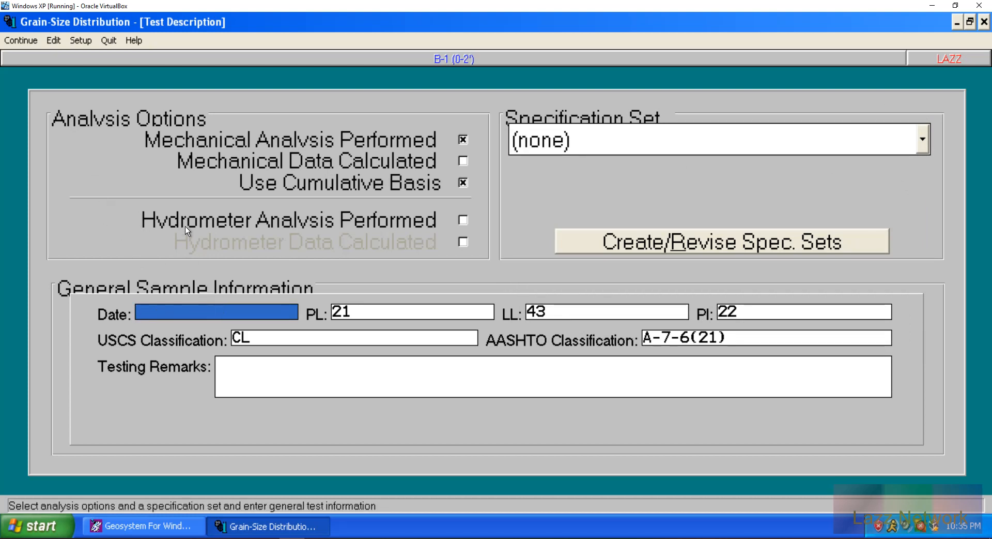
pyautogui.write('5/8')
pyautogui.press('BackSpace')
pyautogui.press('BackSpace')
pyautogui.press('BackSpace')
pyautogui.press('BackSpace')
pyautogui.press('BackSpace')
pyautogui.press('BackSpace')
pyautogui.press('BackSpace')
pyautogui.press('BackSpace')
pyautogui.press('BackSpace')
pyautogui.press('BackSpace')
pyautogui.press('BackSpace')
pyautogui.write('8/23/25')
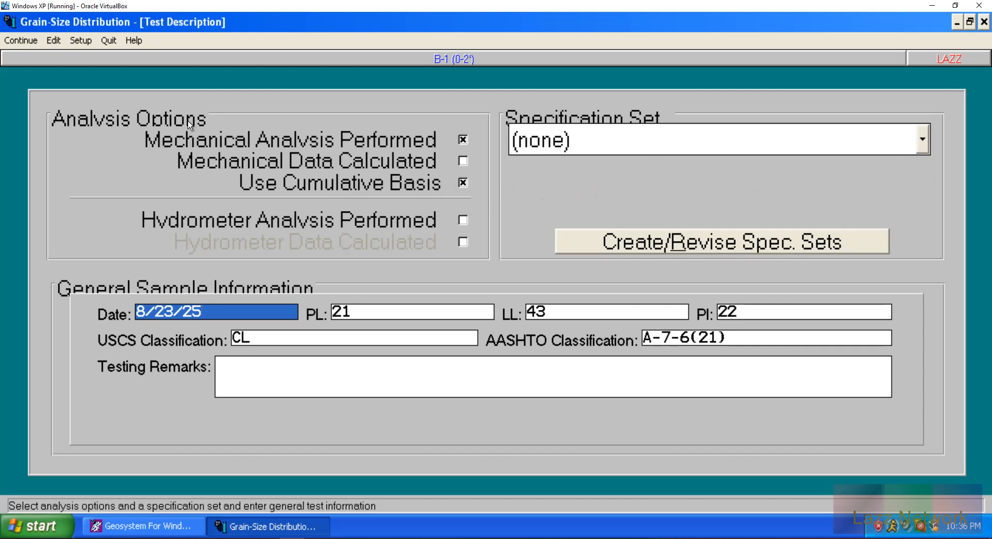
# Step: Set Report Coarse/Medium/Fine Gravel,Sand to Yes in the grain-size setup
pyautogui.click(82, 41)
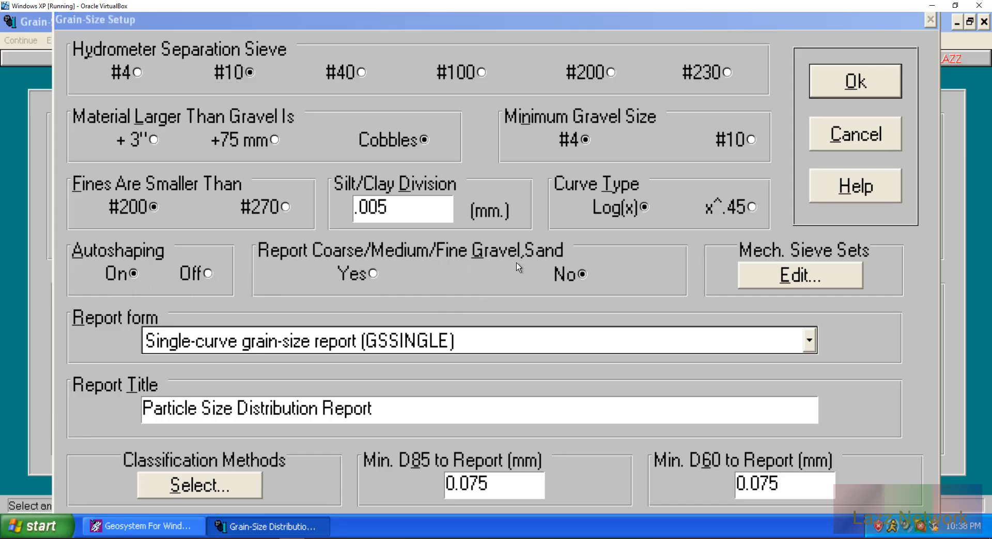
pyautogui.click(488, 21)
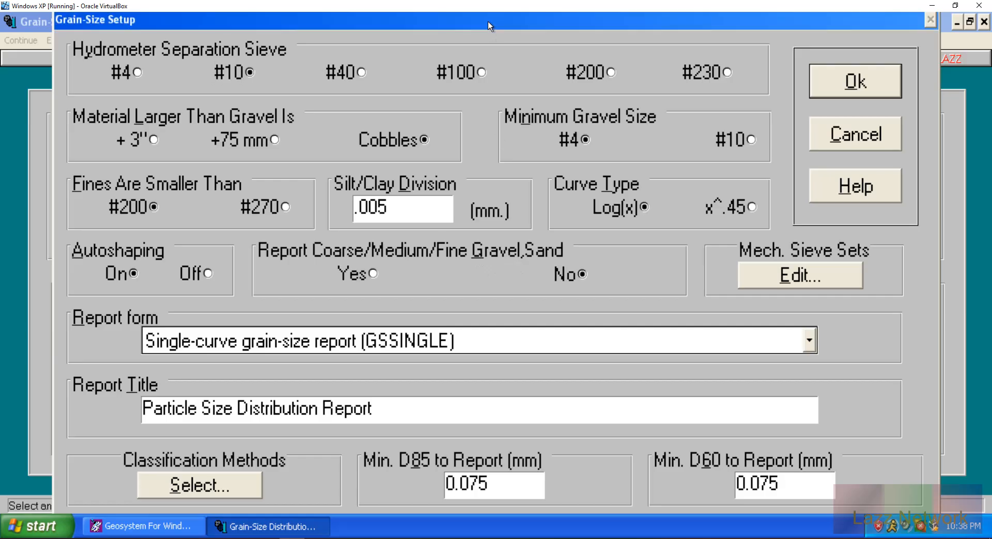
pyautogui.click(372, 274)
# Step: Examine the sieve sizes in the "DEMO" Project, Aggregate and ASTM D422 Uniform-Spacing mechanical sieve sets
pyautogui.click(823, 279)
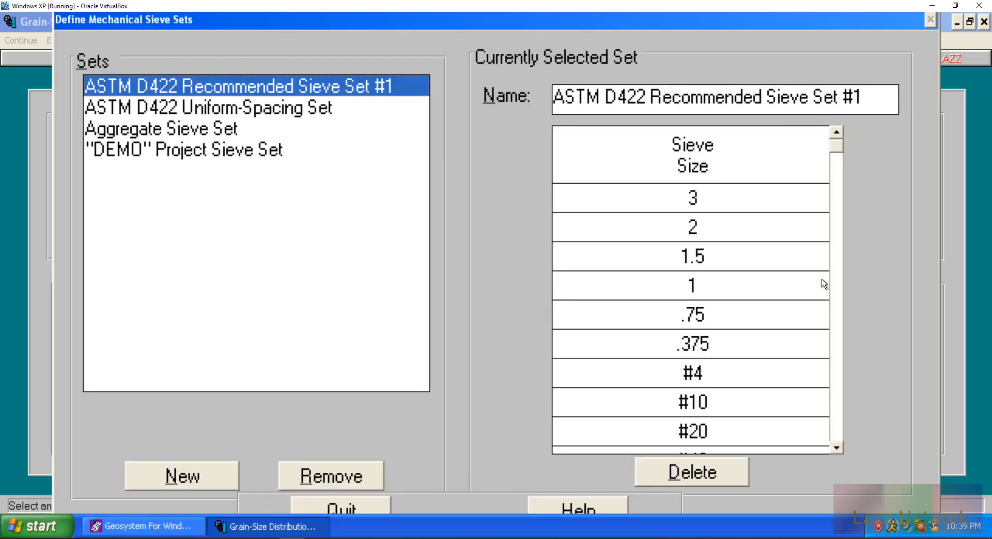
pyautogui.click(227, 150)
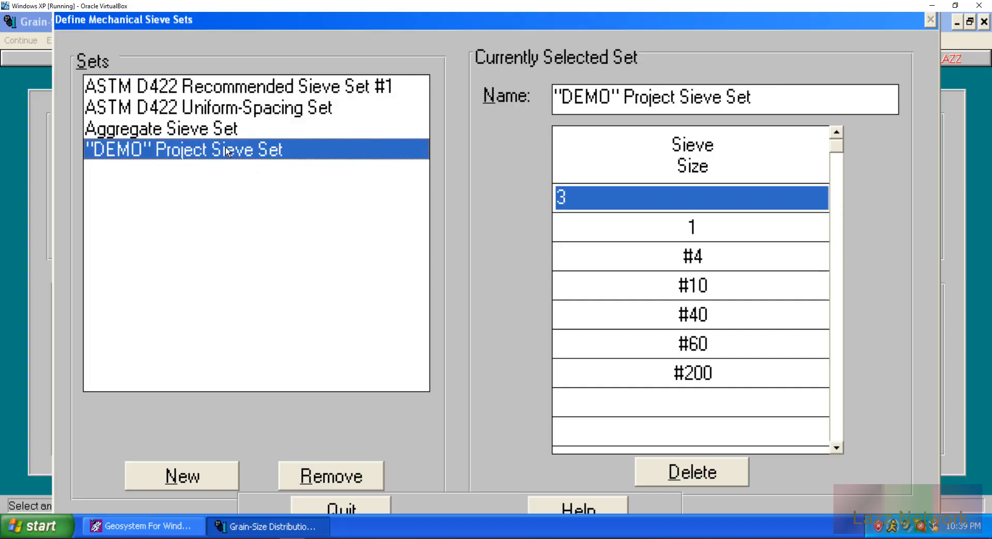
pyautogui.click(216, 129)
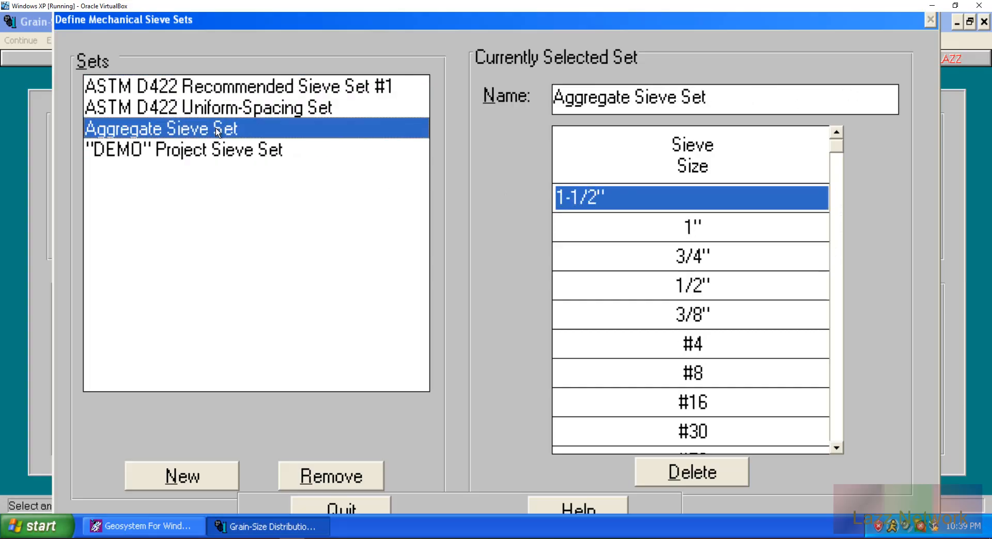
pyautogui.click(222, 108)
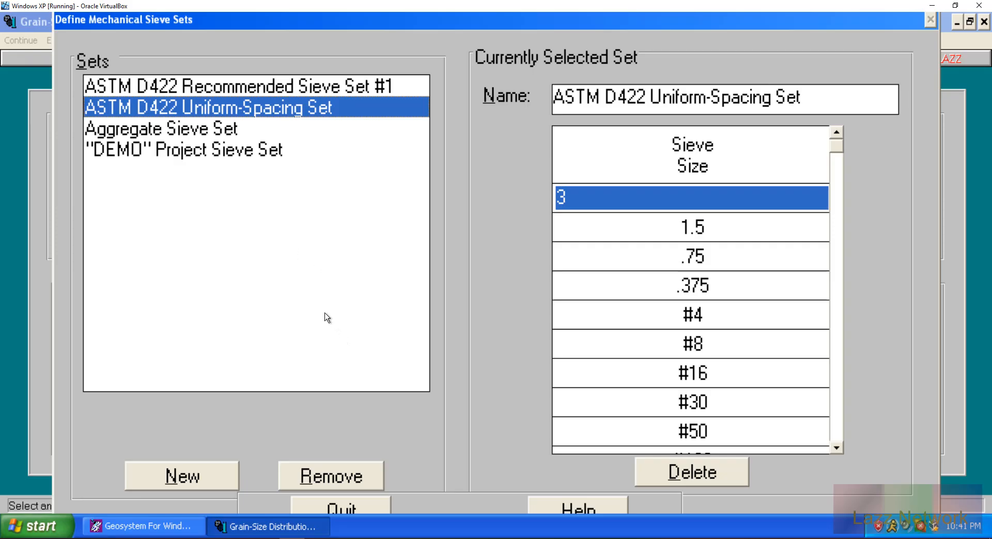
# Step: Try to add a new mechanical sieve set from the grain-size module's sieve set definitions
pyautogui.click(196, 468)
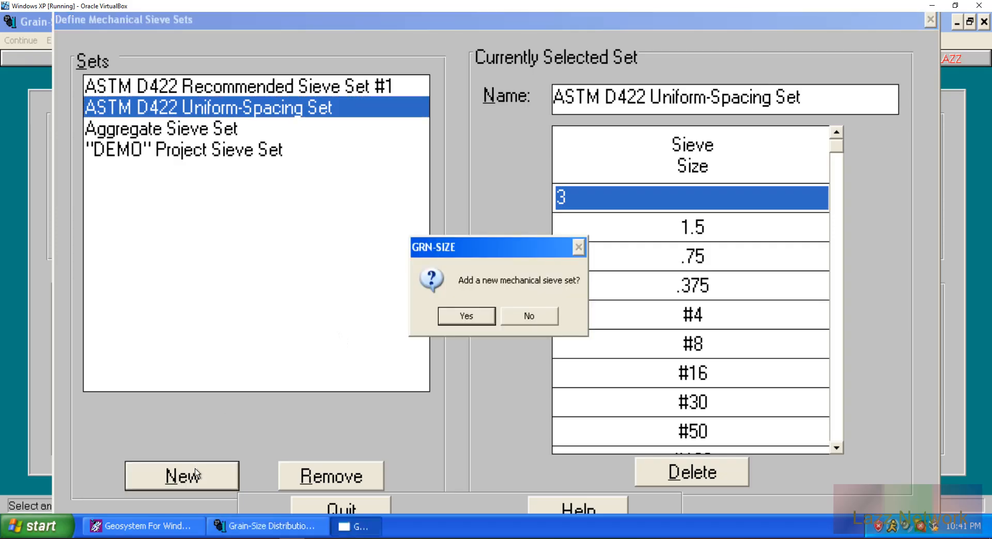
pyautogui.click(466, 316)
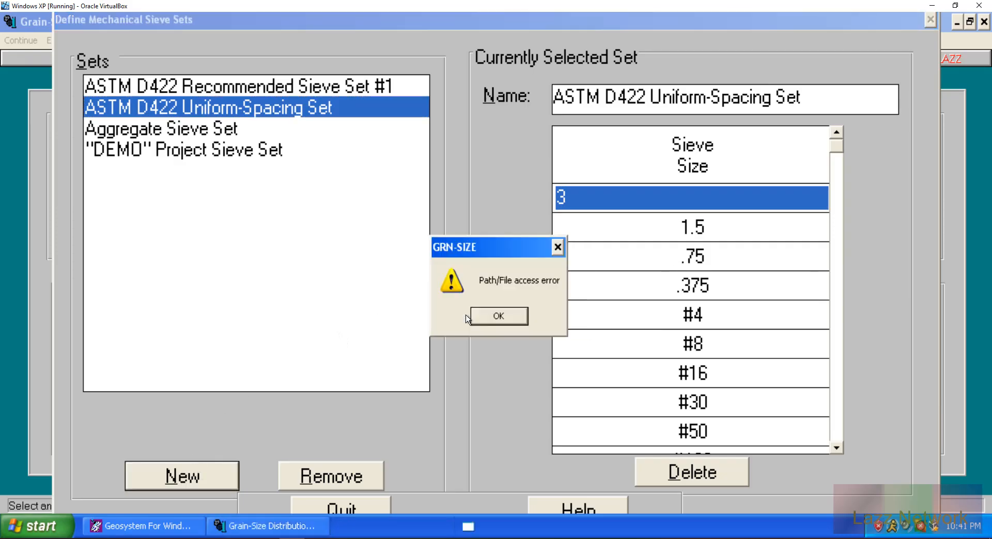
pyautogui.click(511, 317)
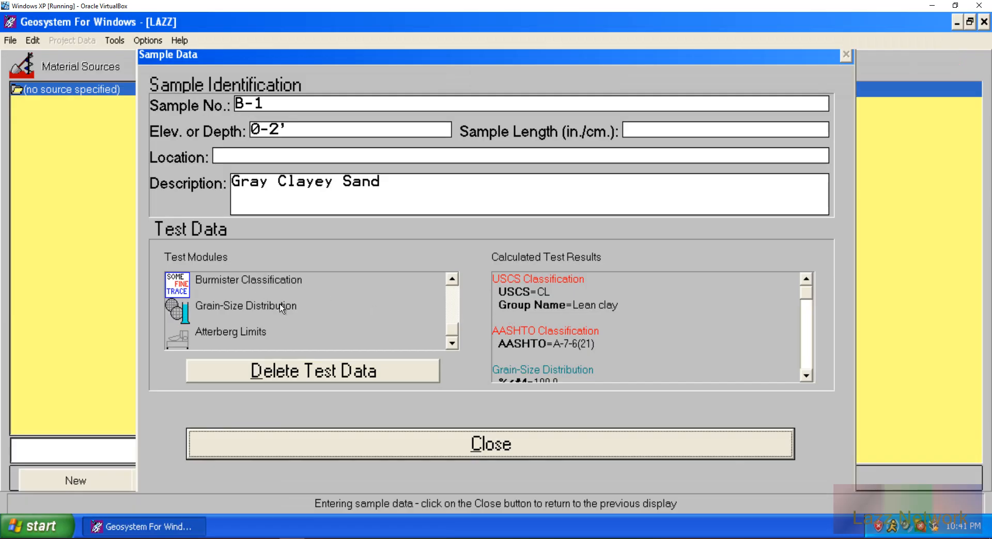
# Step: Open the GRN-SIZE setup from the sample data window and try to add a new mechanical sieve set there
pyautogui.click(114, 40)
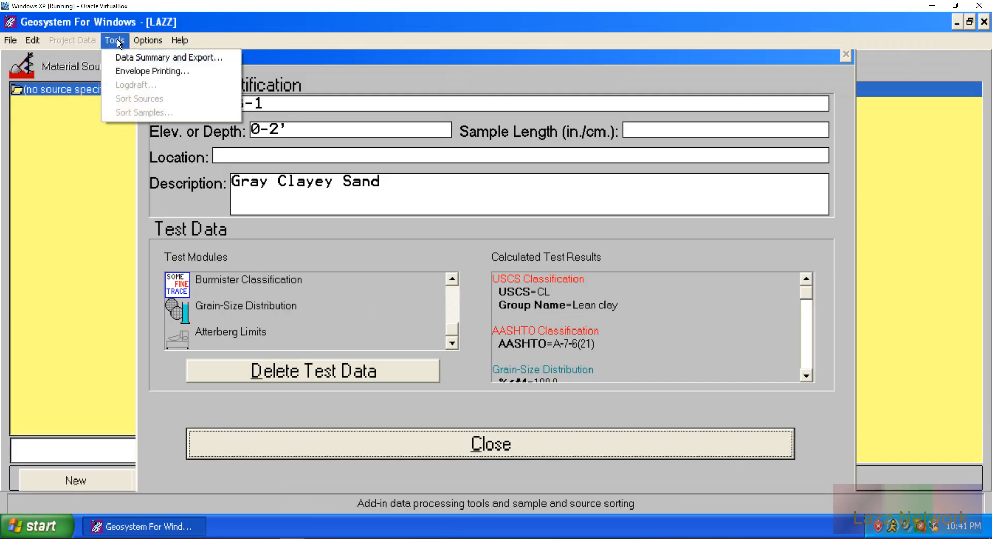
pyautogui.moveTo(161, 40)
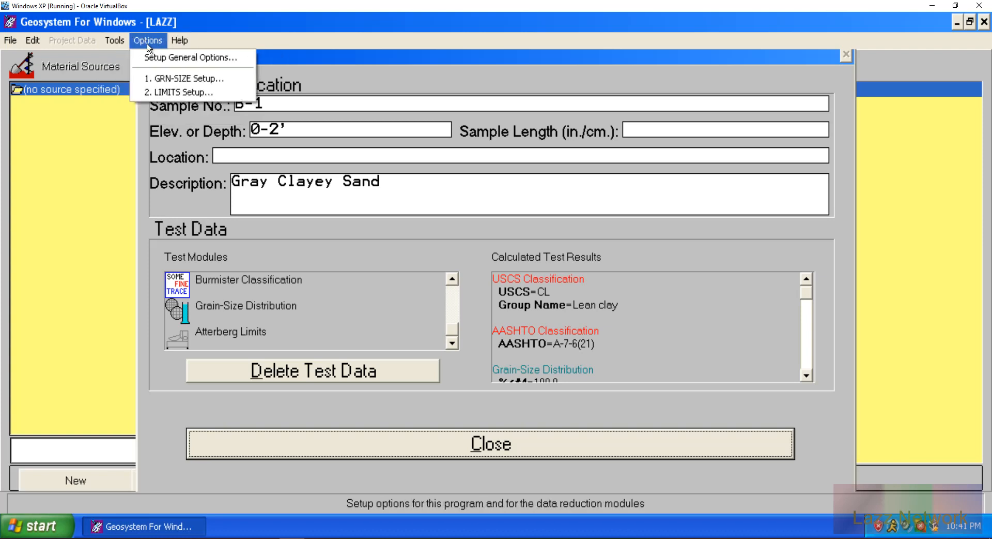
pyautogui.click(169, 76)
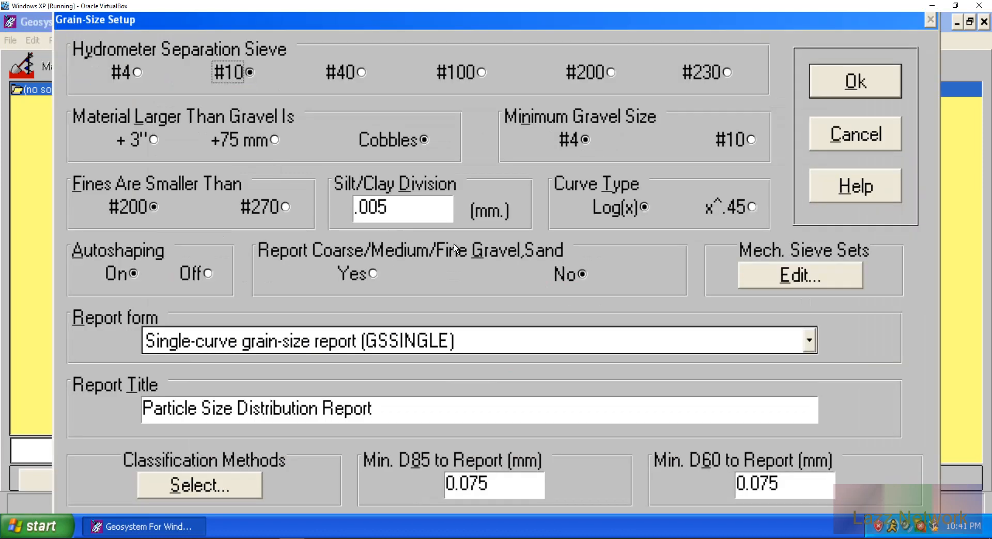
pyautogui.click(791, 274)
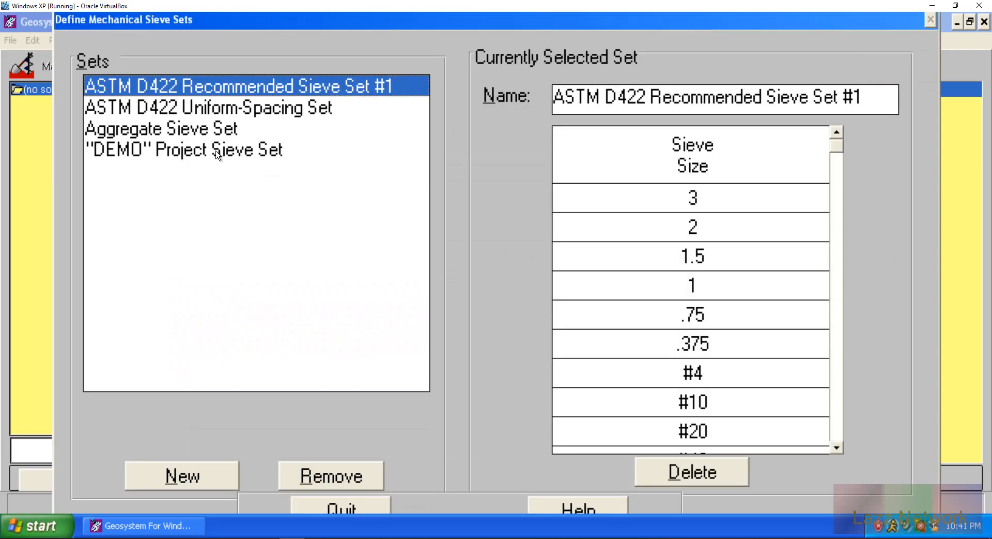
pyautogui.click(200, 472)
pyautogui.click(487, 322)
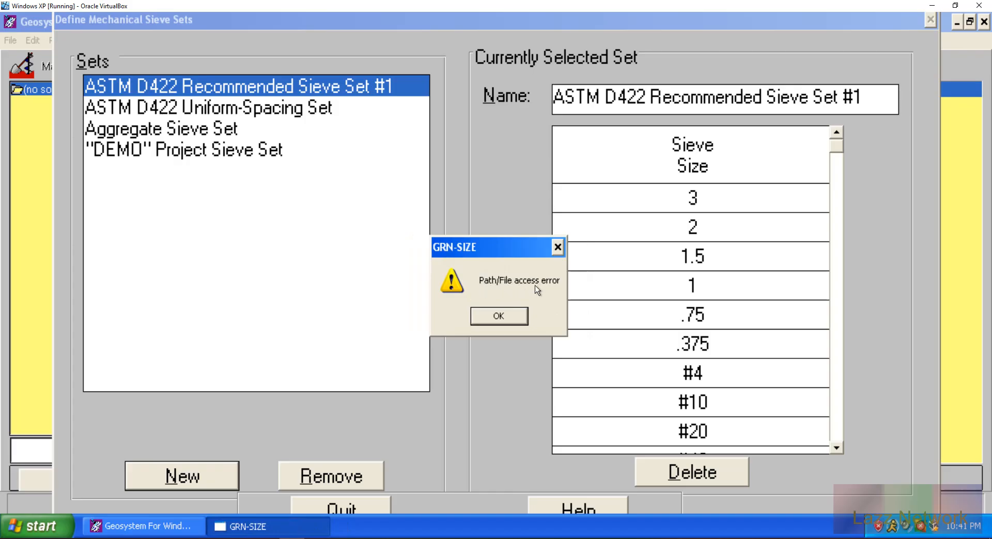
pyautogui.click(513, 317)
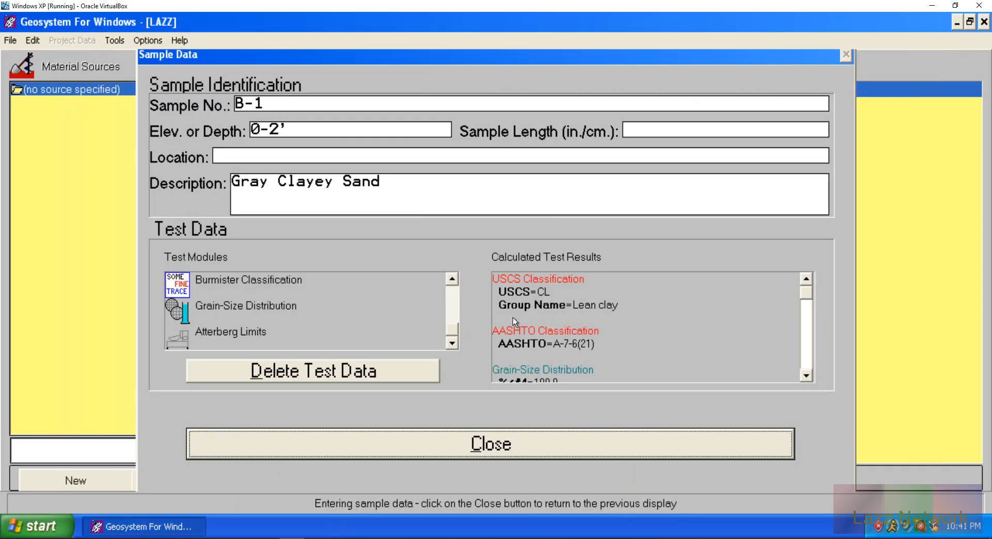
# Step: Review the general setup options for decimal places, dimension units, figure naming and the LOGDRAFT program path
pyautogui.click(157, 39)
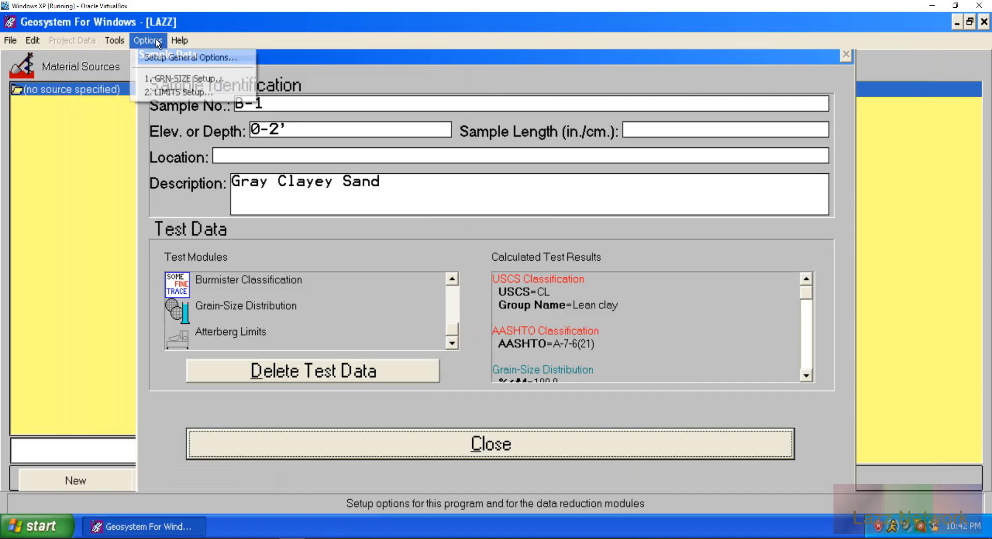
pyautogui.click(172, 57)
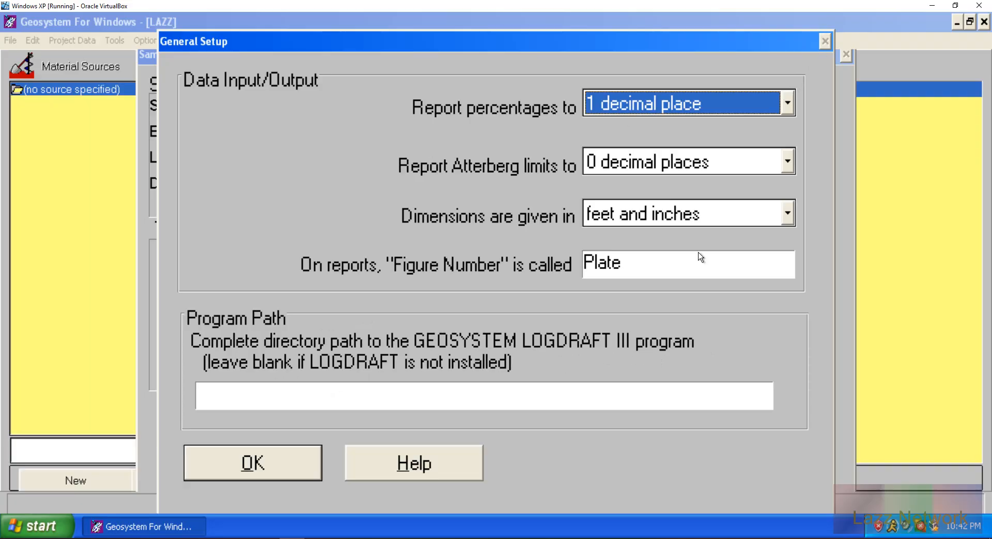
pyautogui.click(279, 469)
pyautogui.click(175, 42)
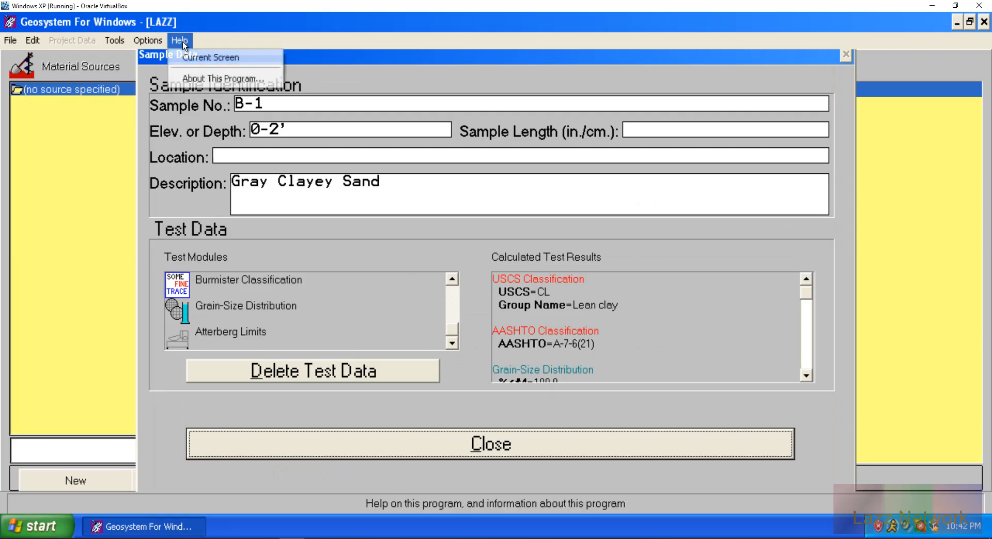
pyautogui.moveTo(161, 43)
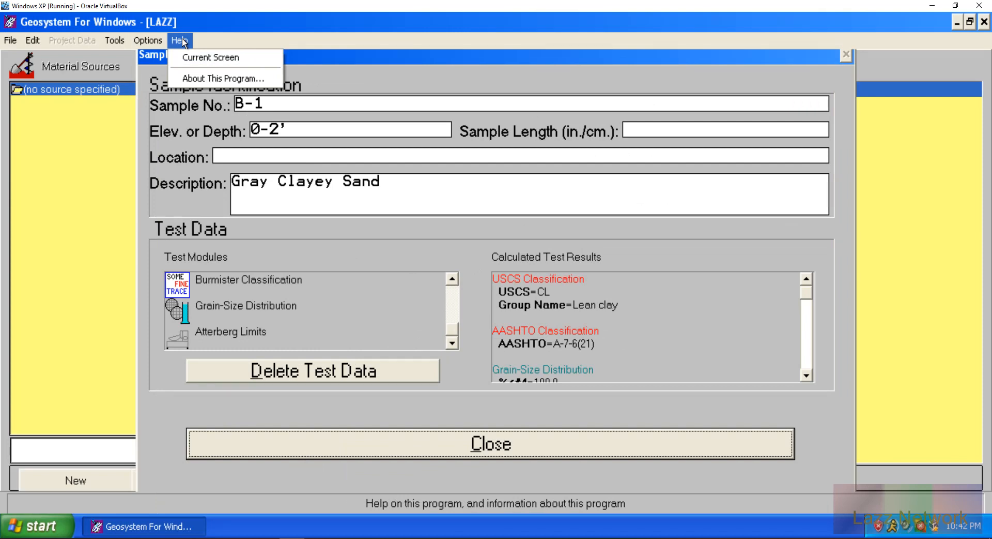
pyautogui.click(184, 41)
# Step: Open the GEOSYS folder on Local Disk (C:) in My Computer and look through its files
pyautogui.click(34, 531)
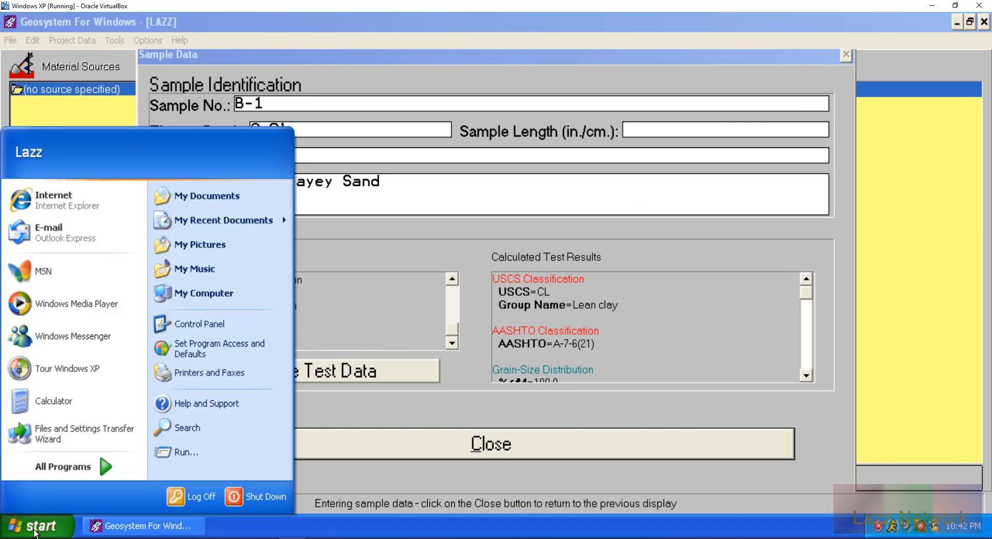
pyautogui.click(196, 292)
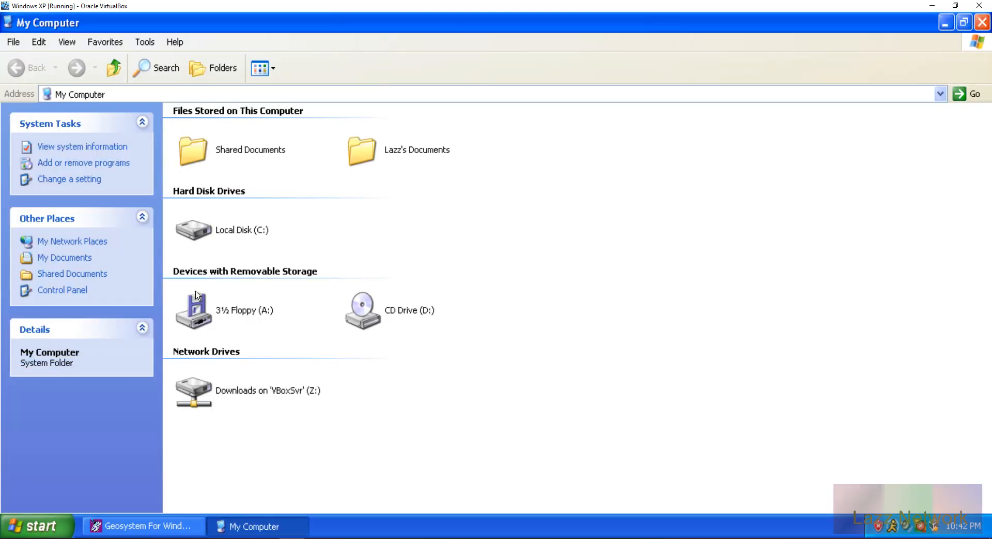
pyautogui.doubleClick(197, 228)
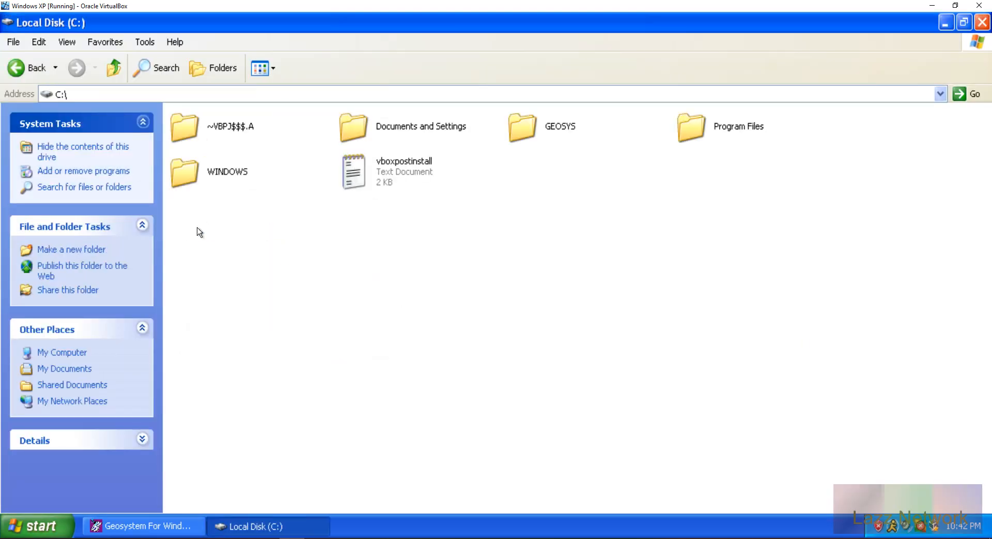
pyautogui.doubleClick(518, 129)
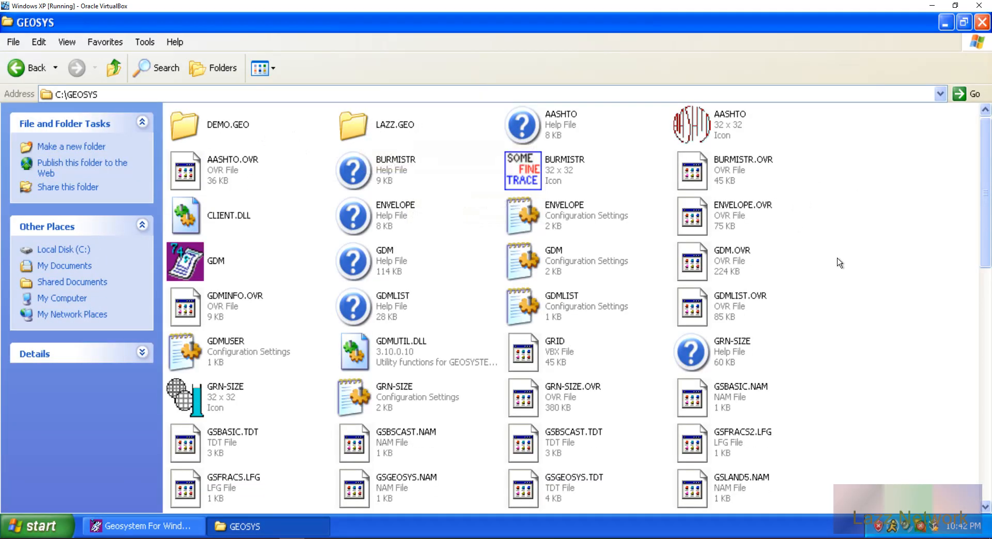
pyautogui.scroll(-5, 840, 263)
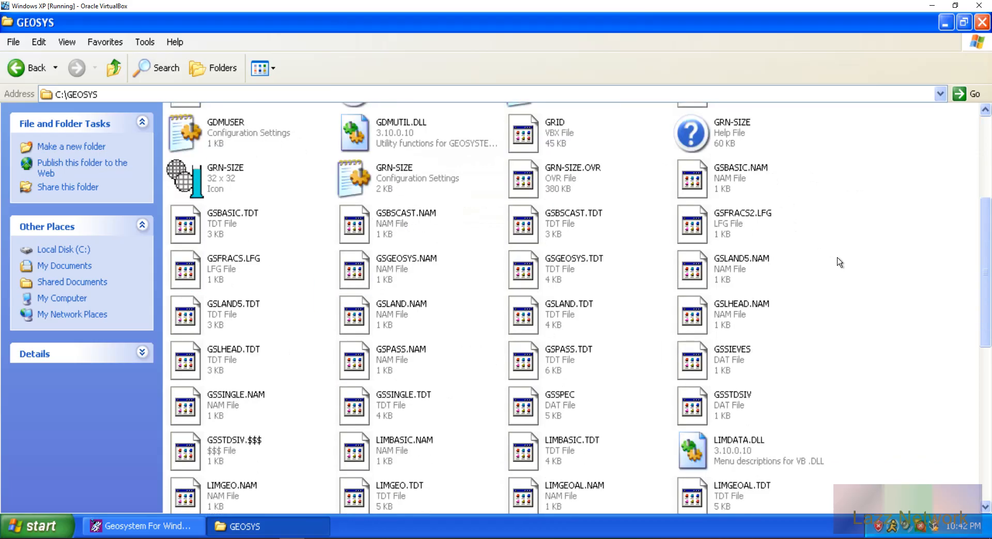
pyautogui.scroll(-7, 840, 262)
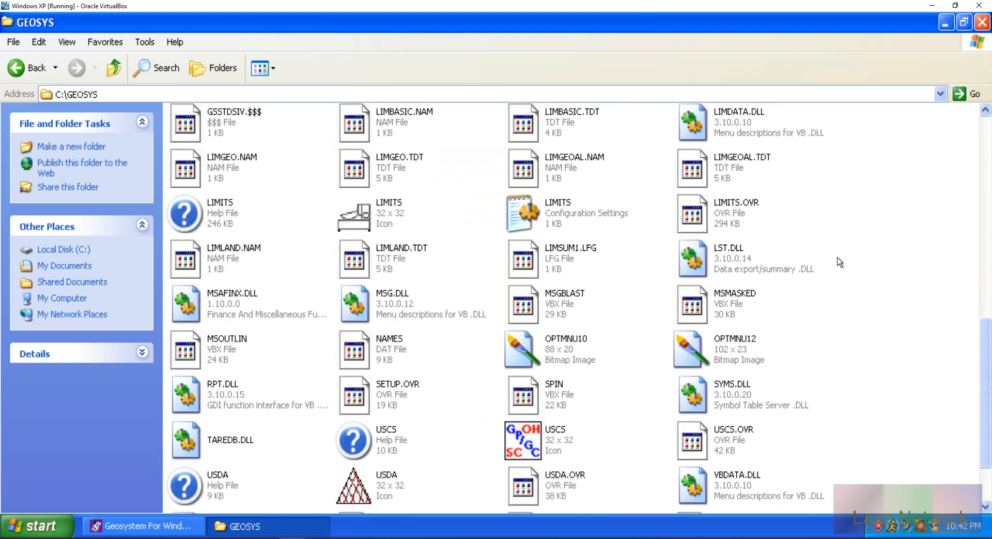
pyautogui.scroll(-2, 840, 263)
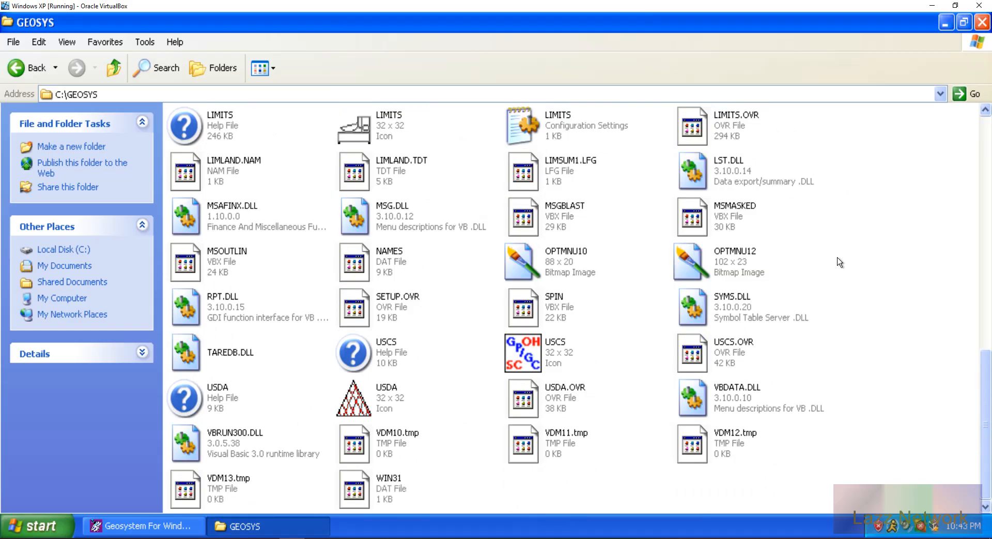
pyautogui.scroll(9, 840, 263)
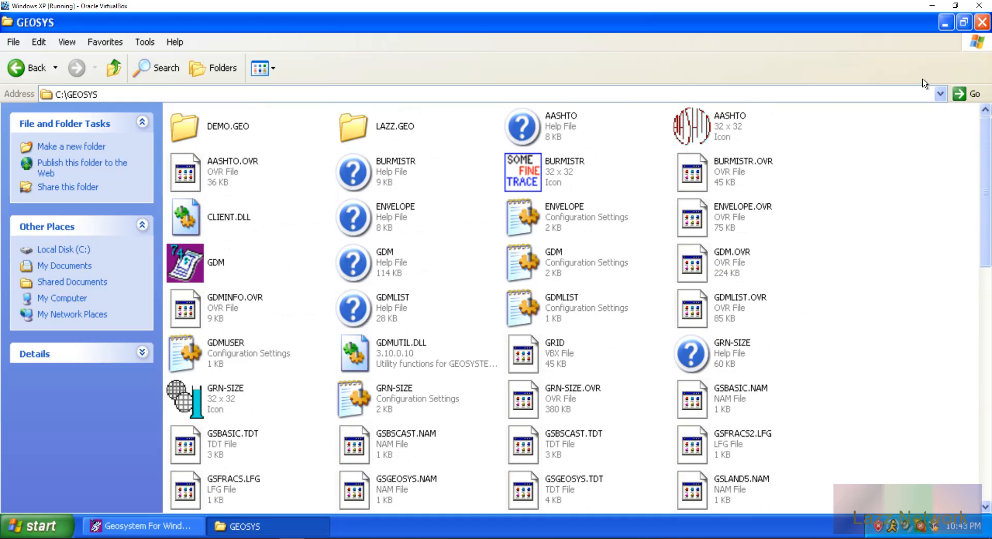
pyautogui.click(947, 23)
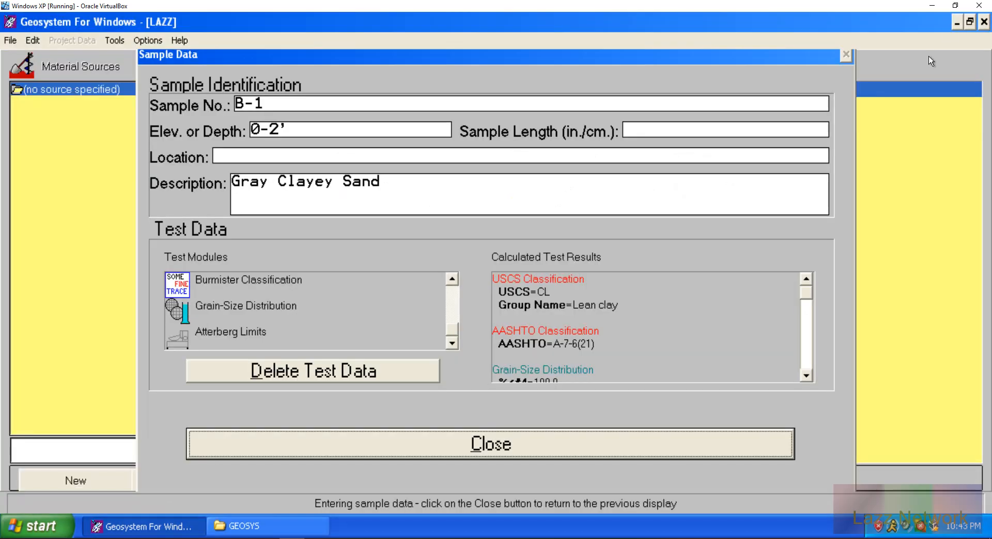
# Step: Return to the GEOSYS folder window and copy its directory path C:\GEOSYS
pyautogui.click(275, 522)
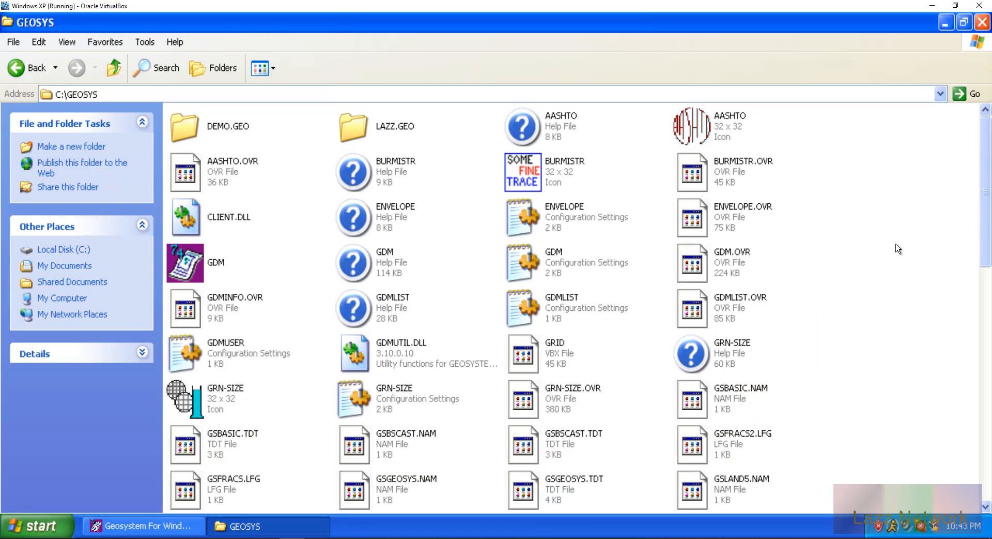
pyautogui.rightClick(870, 209)
pyautogui.moveTo(830, 324)
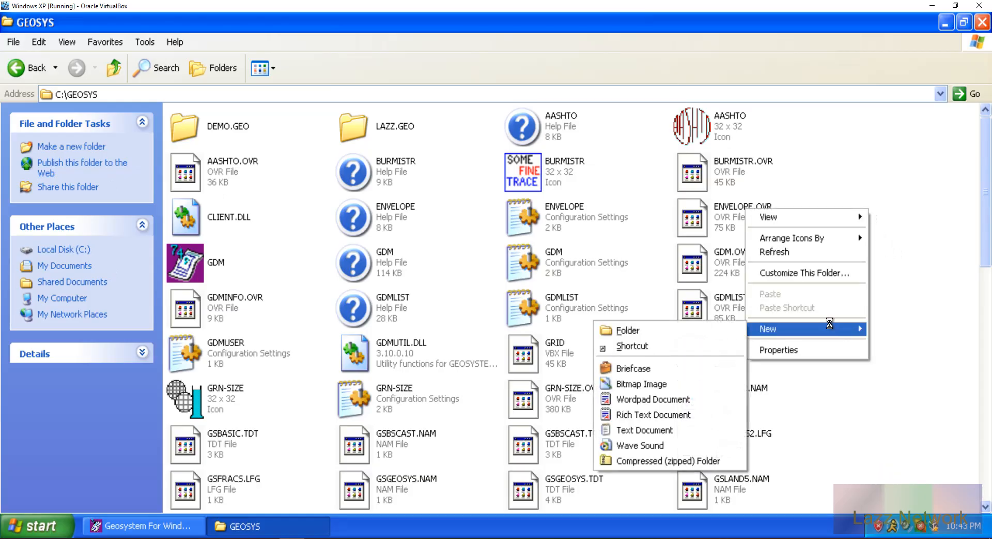
pyautogui.click(951, 311)
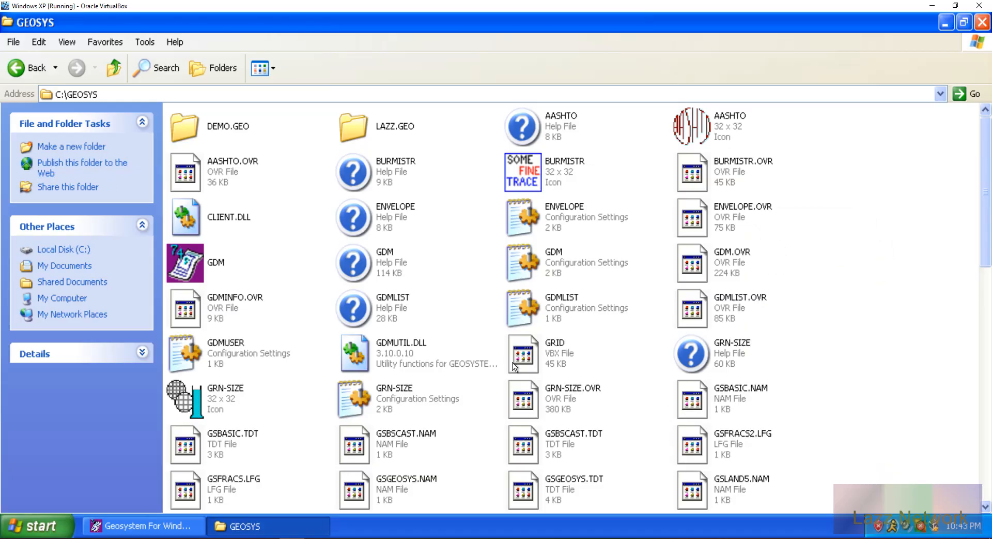
pyautogui.click(102, 95)
pyautogui.hotkey('ctrl', 'c')
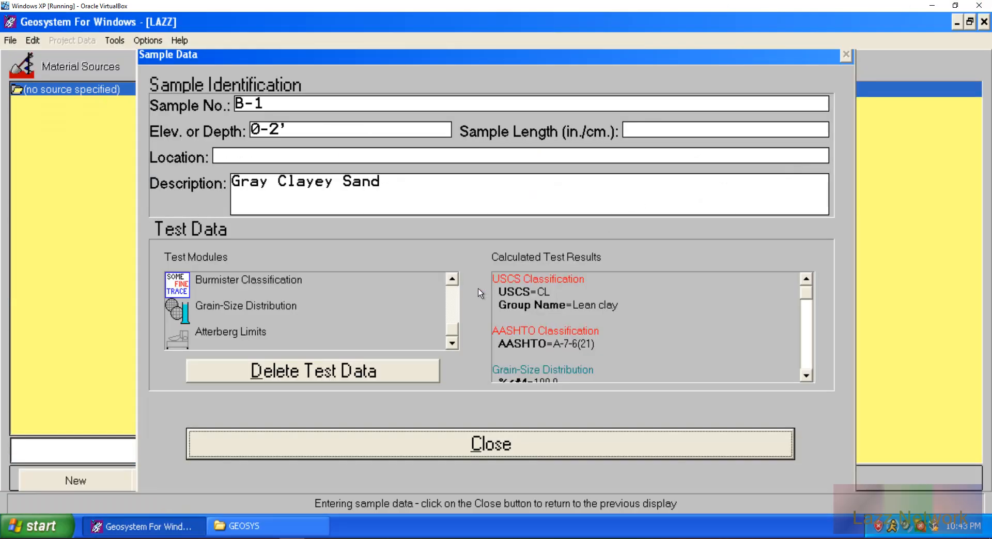
# Step: Set the GEOSYSTEM LOGDRAFT III program path to C:\GEOSYS in the general setup and save it
pyautogui.click(147, 40)
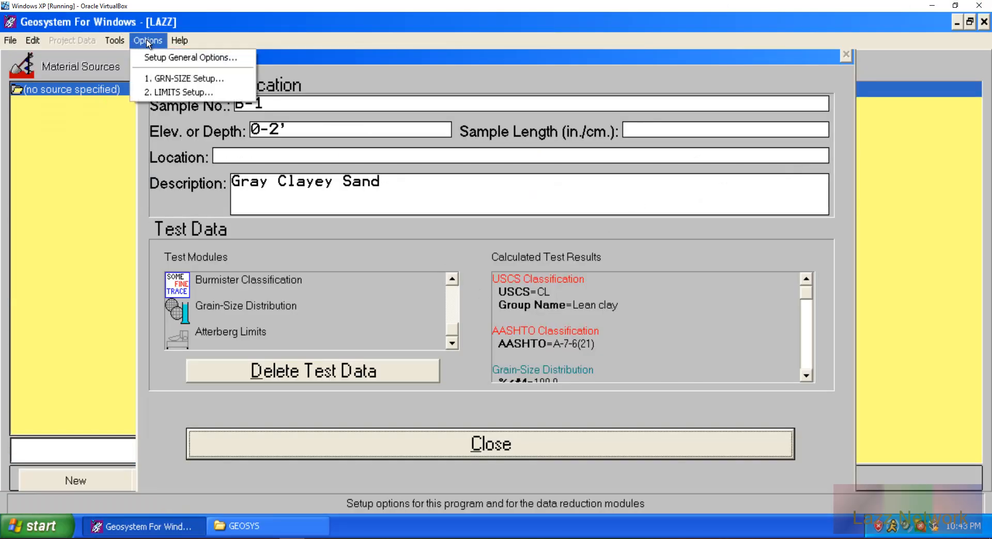
pyautogui.click(173, 58)
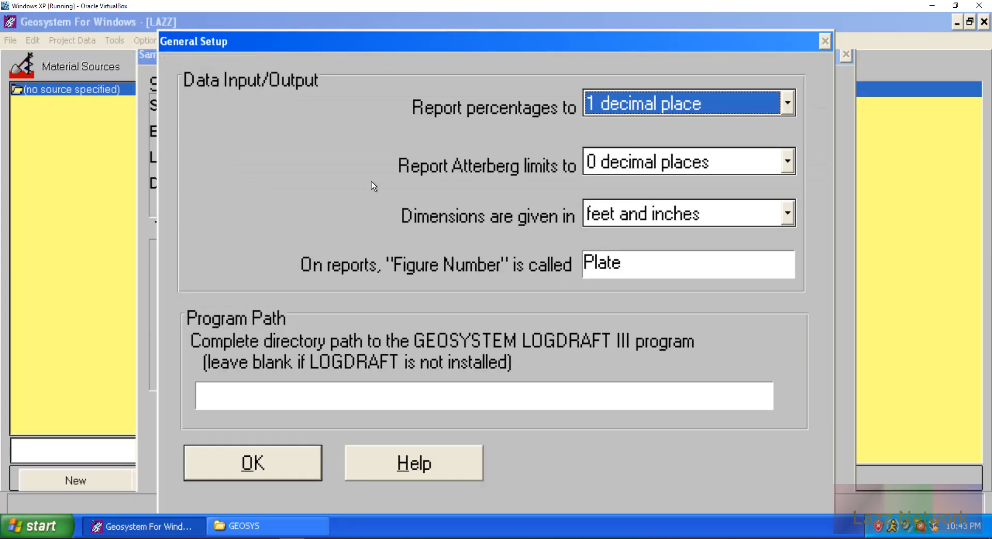
pyautogui.click(461, 395)
pyautogui.hotkey('ctrl', 'v')
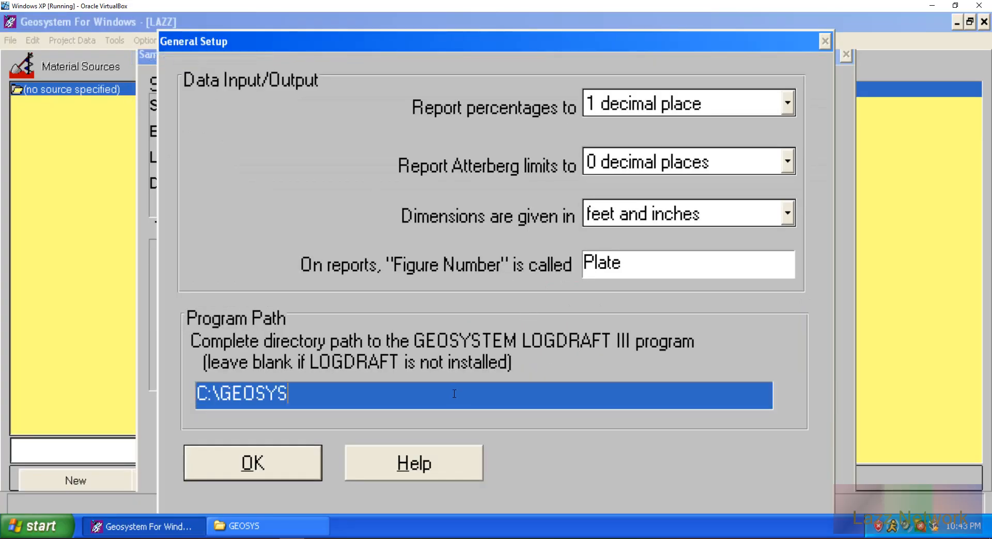
pyautogui.click(276, 470)
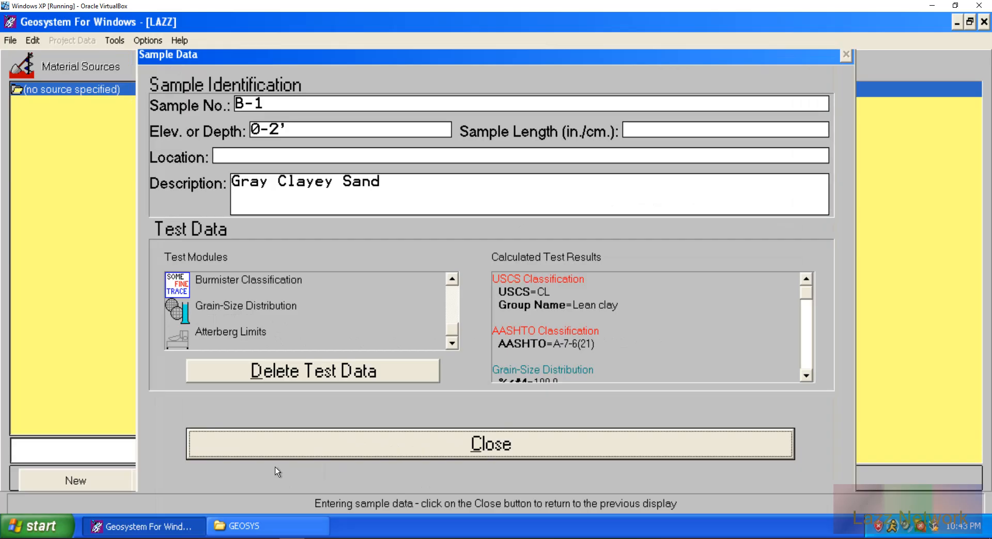
# Step: Reopen the mechanical sieve sets in the GRN-SIZE setup and retry adding a new set
pyautogui.click(149, 40)
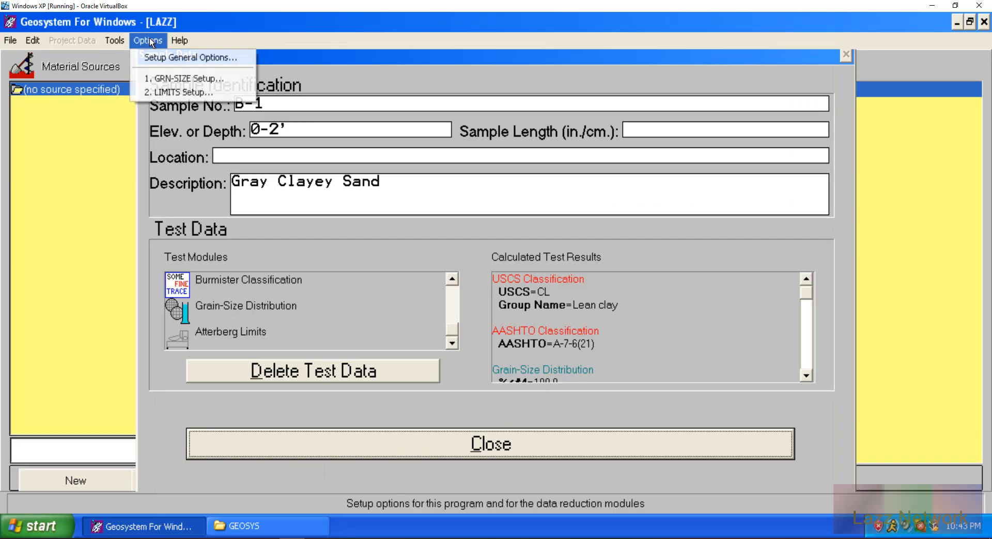
pyautogui.click(172, 77)
pyautogui.click(814, 275)
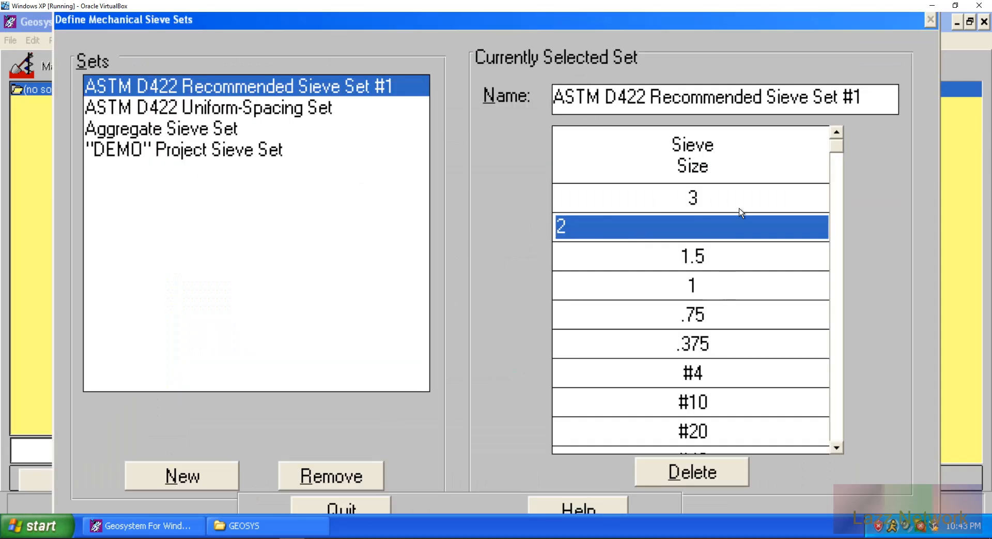
pyautogui.click(201, 478)
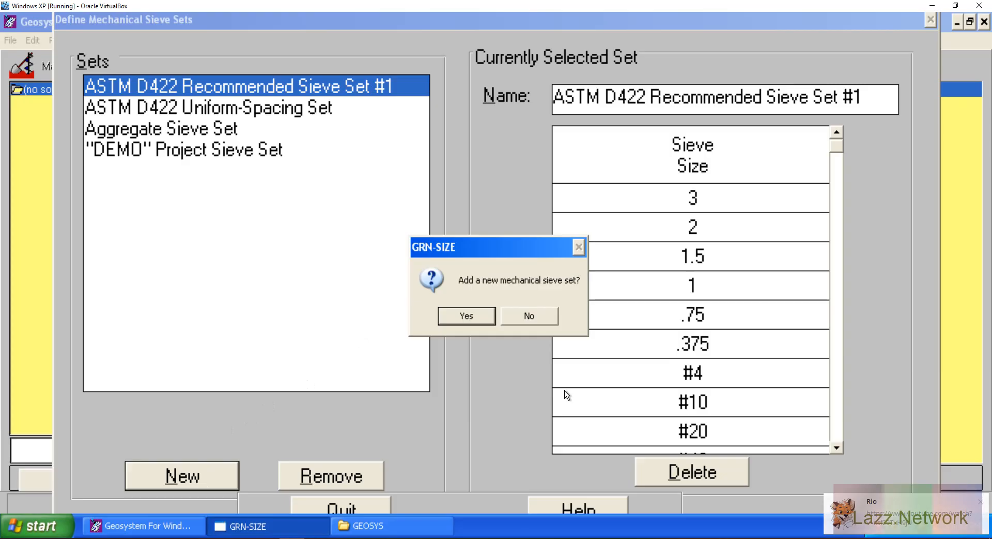
pyautogui.click(981, 501)
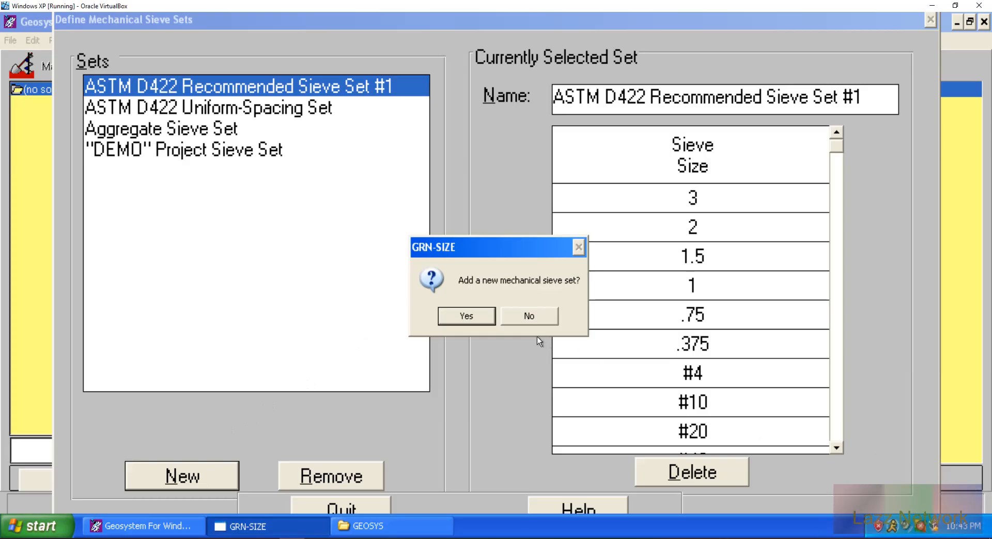
pyautogui.click(469, 318)
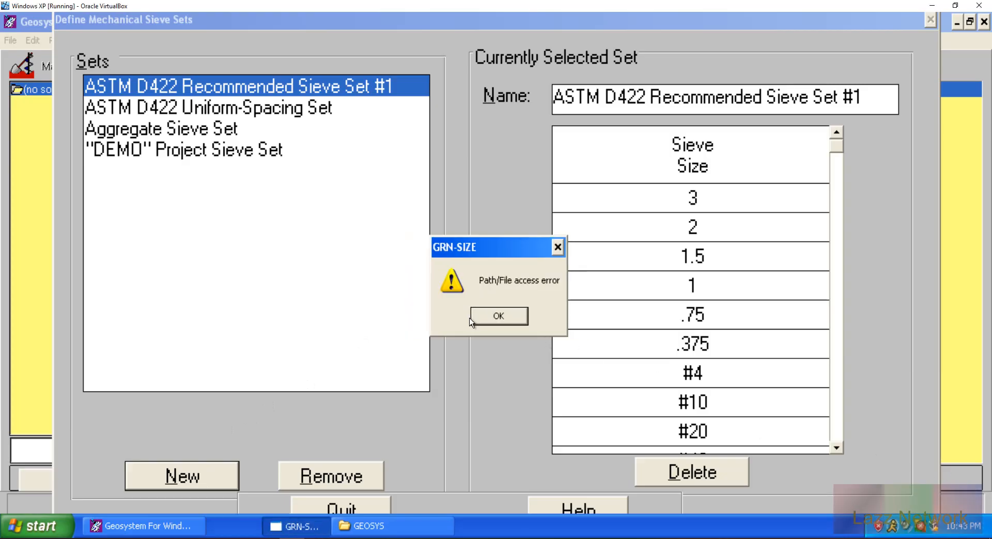
# Step: Dismiss the path error and reopen the mechanical sieve sets from the GRN-SIZE setup
pyautogui.click(505, 316)
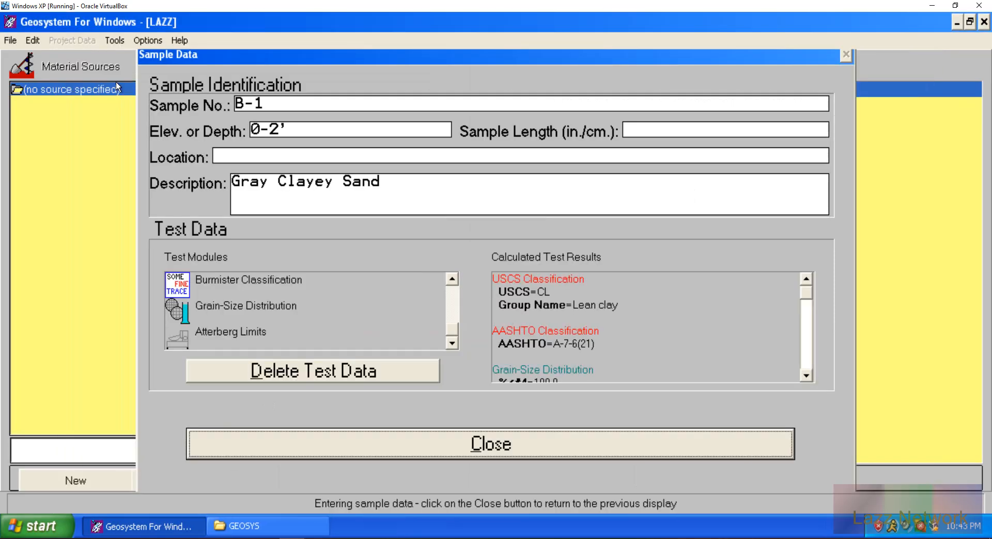
pyautogui.click(151, 40)
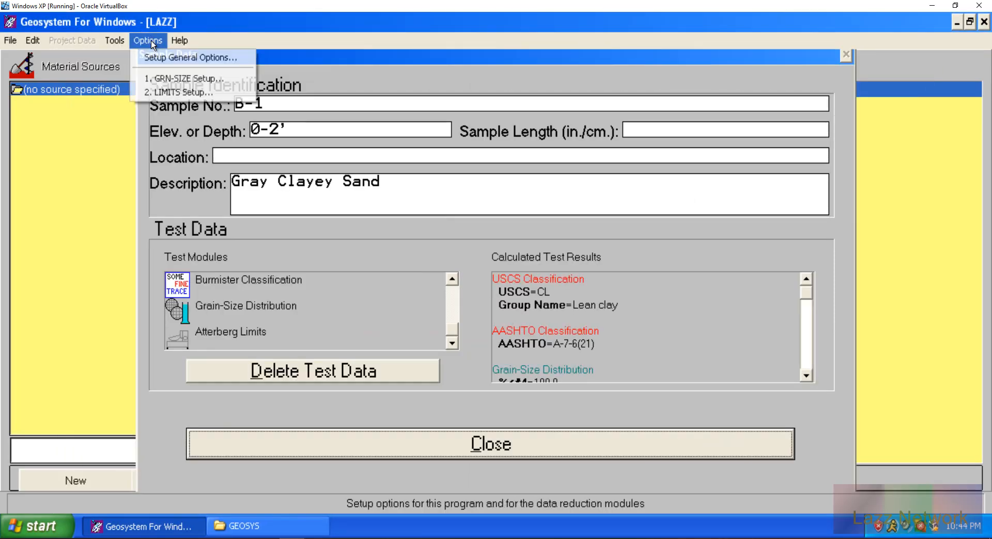
pyautogui.click(178, 78)
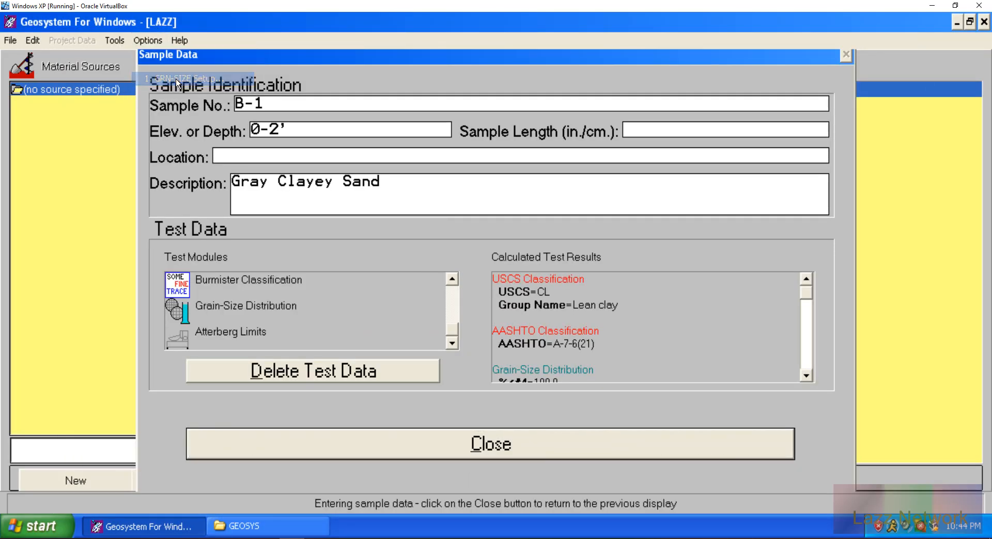
pyautogui.click(825, 279)
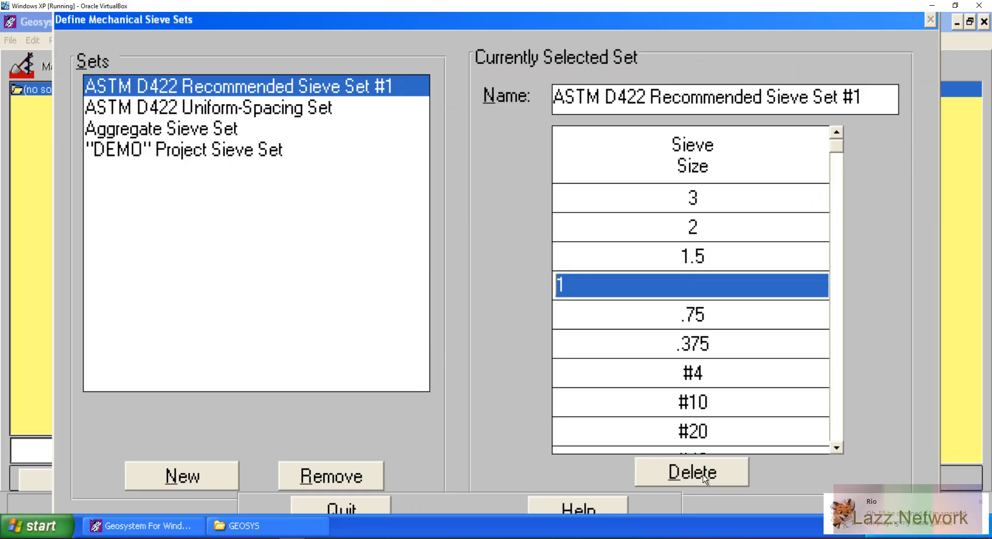
pyautogui.click(981, 504)
# Step: Rename the Aggregate Sieve Set to Soils
pyautogui.click(228, 130)
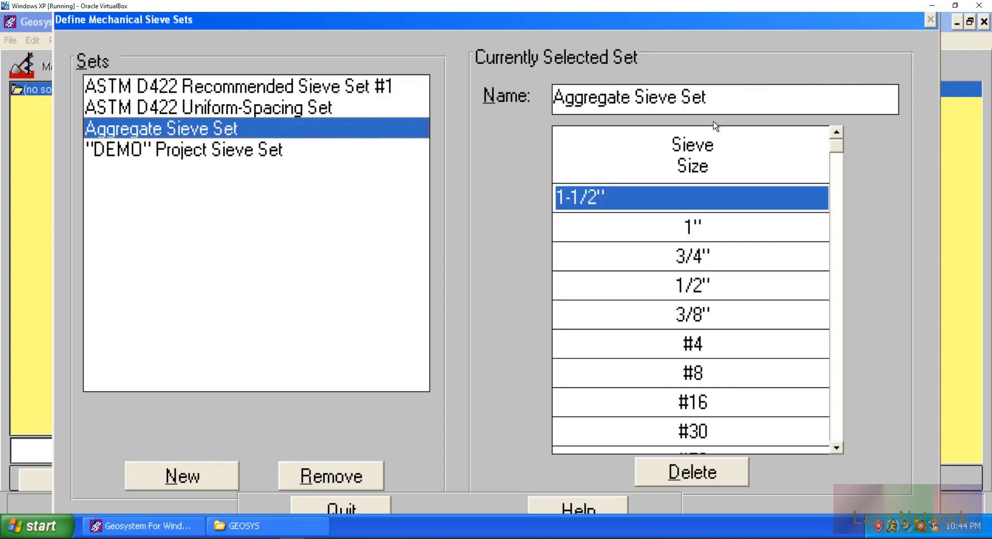
pyautogui.click(723, 99)
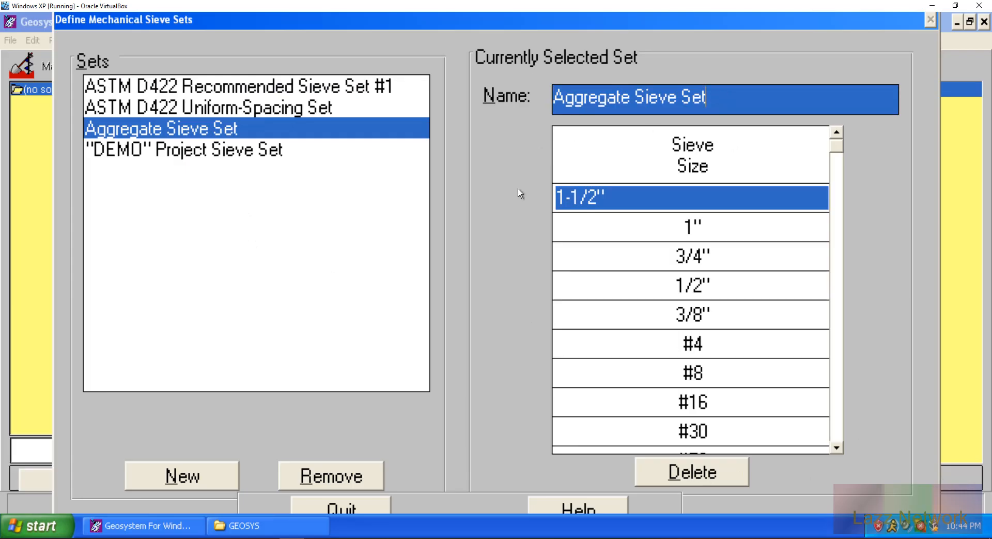
pyautogui.press('BackSpace')
pyautogui.press('BackSpace')
pyautogui.press('BackSpace')
pyautogui.press('BackSpace')
pyautogui.press('BackSpace')
pyautogui.press('BackSpace')
pyautogui.press('BackSpace')
pyautogui.press('BackSpace')
pyautogui.press('BackSpace')
pyautogui.press('BackSpace')
pyautogui.press('BackSpace')
pyautogui.press('BackSpace')
pyautogui.press('BackSpace')
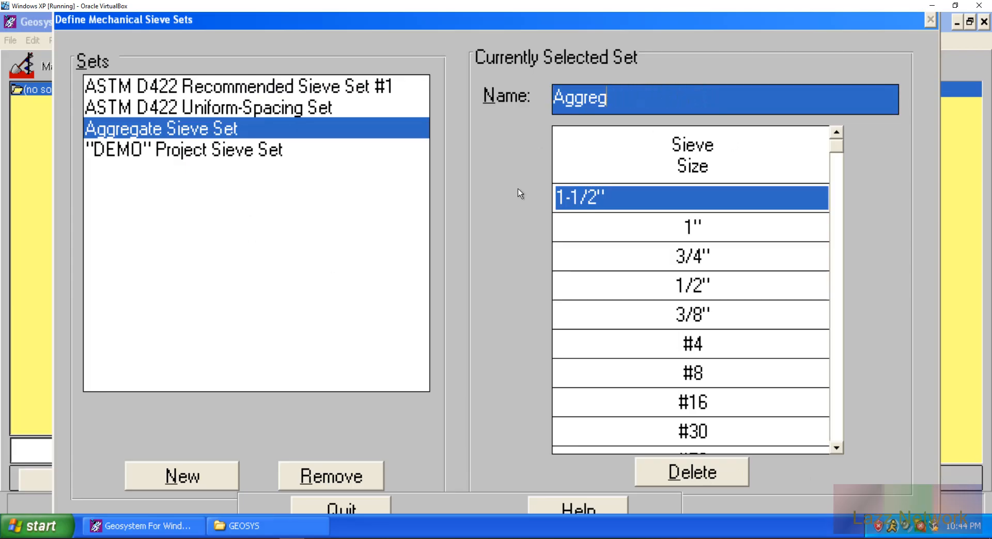
pyautogui.press('BackSpace')
pyautogui.press('BackSpace')
pyautogui.press('BackSpace')
pyautogui.press('BackSpace')
pyautogui.press('BackSpace')
pyautogui.press('BackSpace')
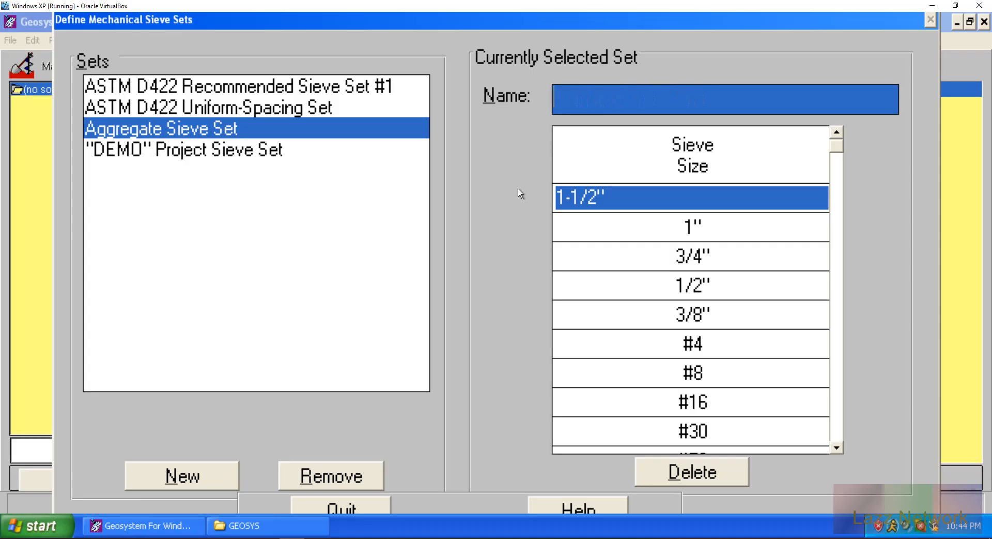
pyautogui.write('Soils')
pyautogui.click(675, 194)
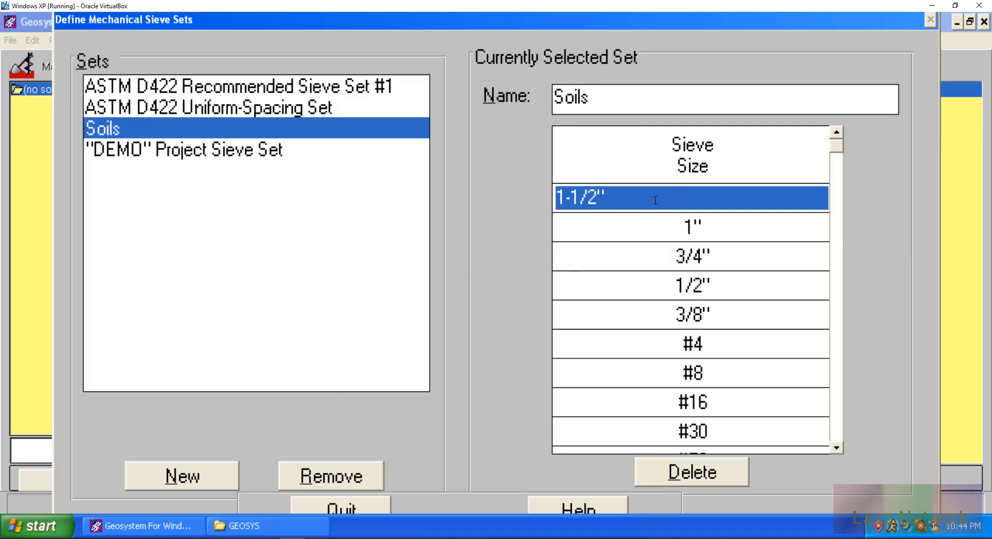
# Step: Replace the 1/2" sieve in the Soils set with 3/8"
pyautogui.click(746, 227)
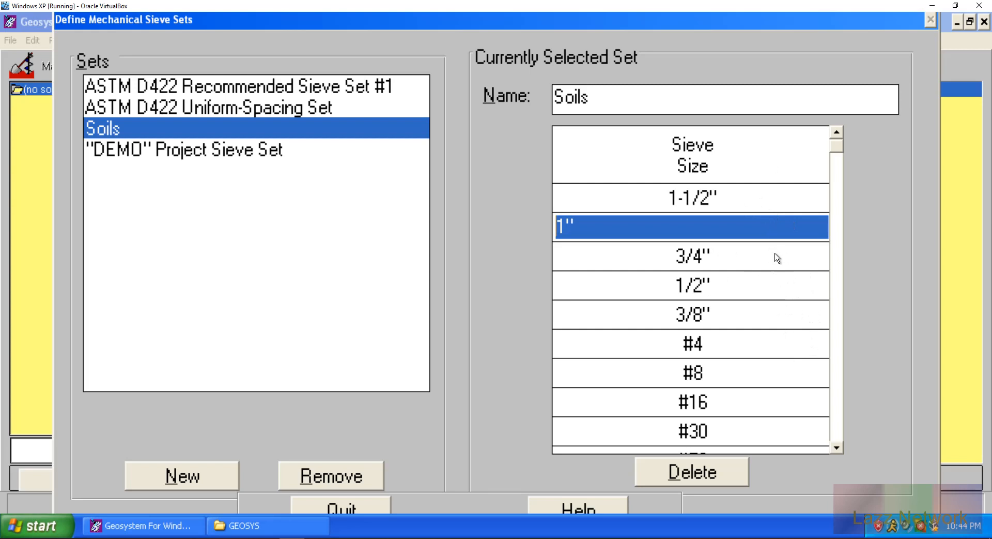
pyautogui.click(733, 262)
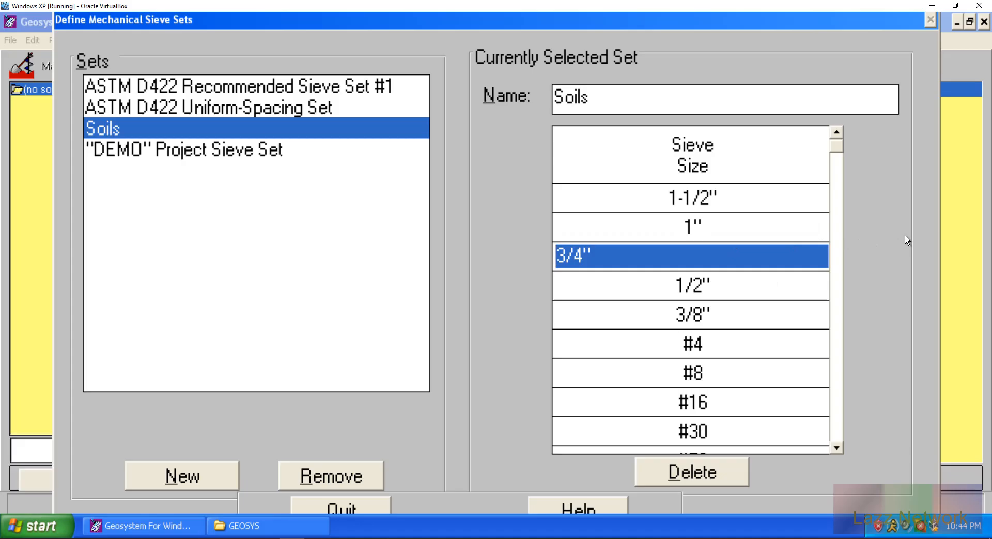
pyautogui.press('Down')
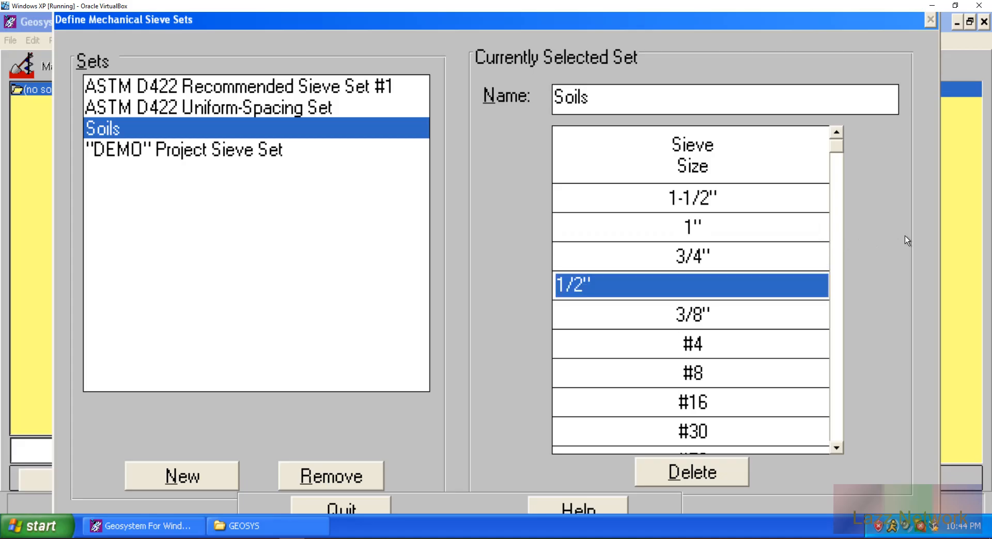
pyautogui.press('Delete')
pyautogui.press('Delete')
pyautogui.press('Delete')
pyautogui.press('Delete')
pyautogui.click(794, 319)
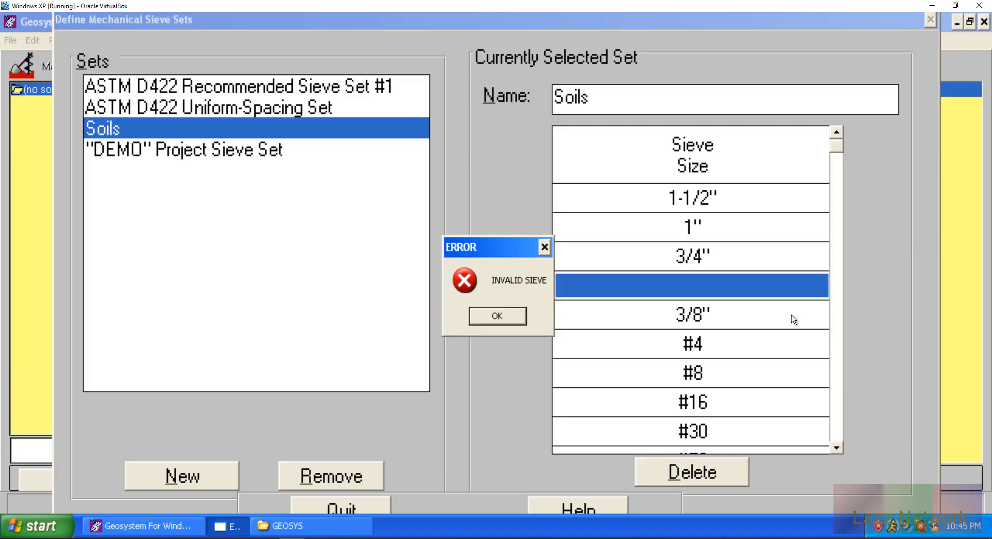
pyautogui.click(497, 316)
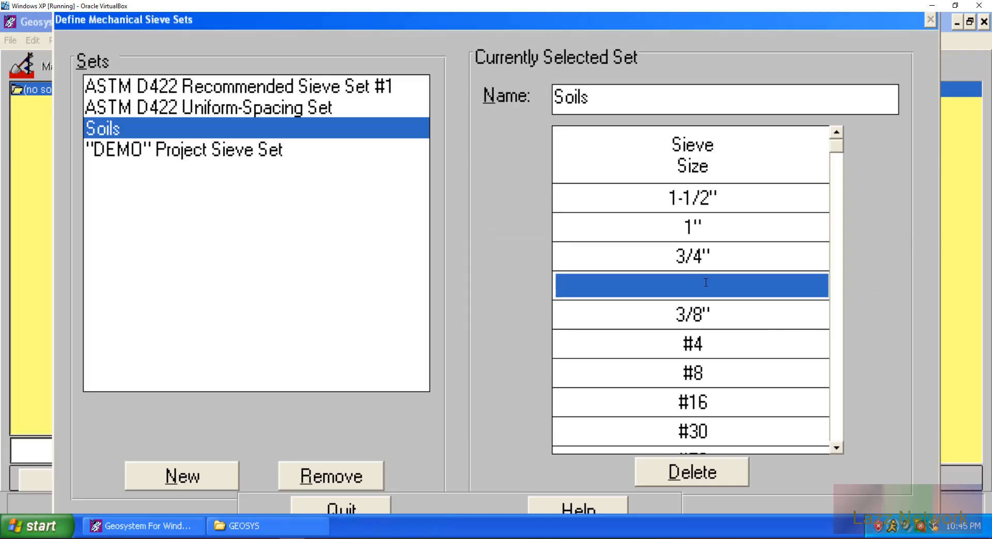
pyautogui.write('3/8"')
pyautogui.press('Return')
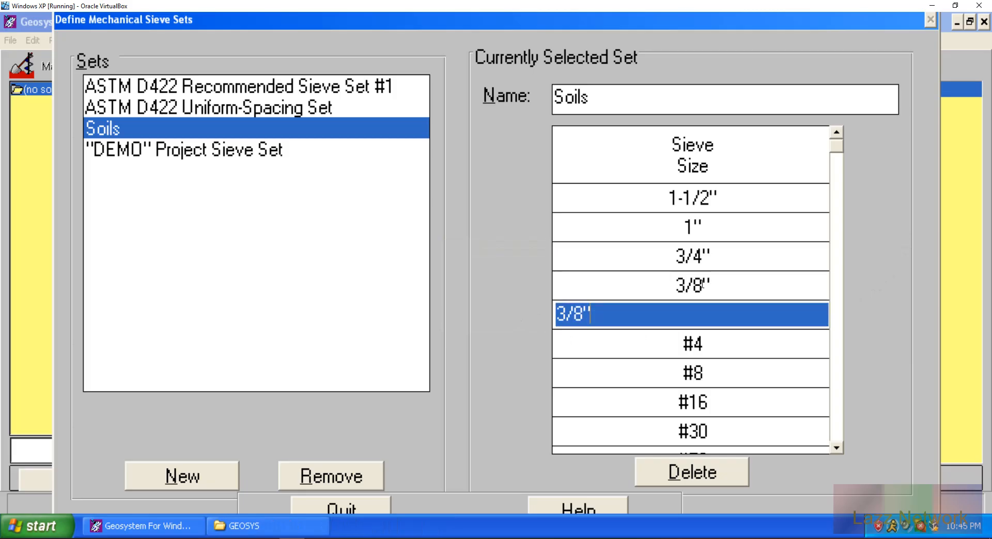
# Step: Set the three sieve sizes following the new 3/8" entry to #4, #10 and #20
pyautogui.write('#')
pyautogui.press('BackSpace')
pyautogui.press('BackSpace')
pyautogui.press('BackSpace')
pyautogui.press('BackSpace')
pyautogui.press('BackSpace')
pyautogui.write('#4')
pyautogui.press('Return')
pyautogui.press('BackSpace')
pyautogui.write('10')
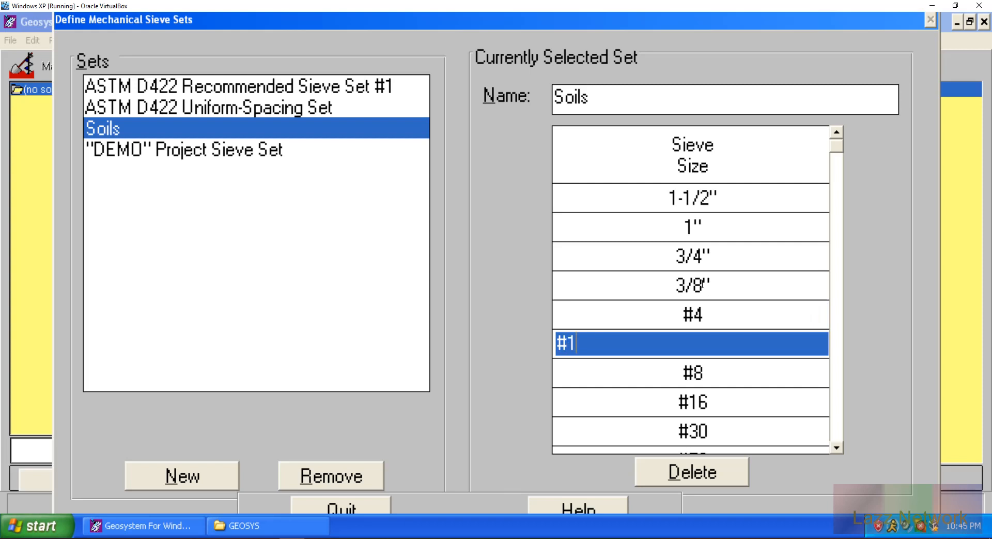
pyautogui.press('Return')
pyautogui.press('BackSpace')
pyautogui.press('BackSpace')
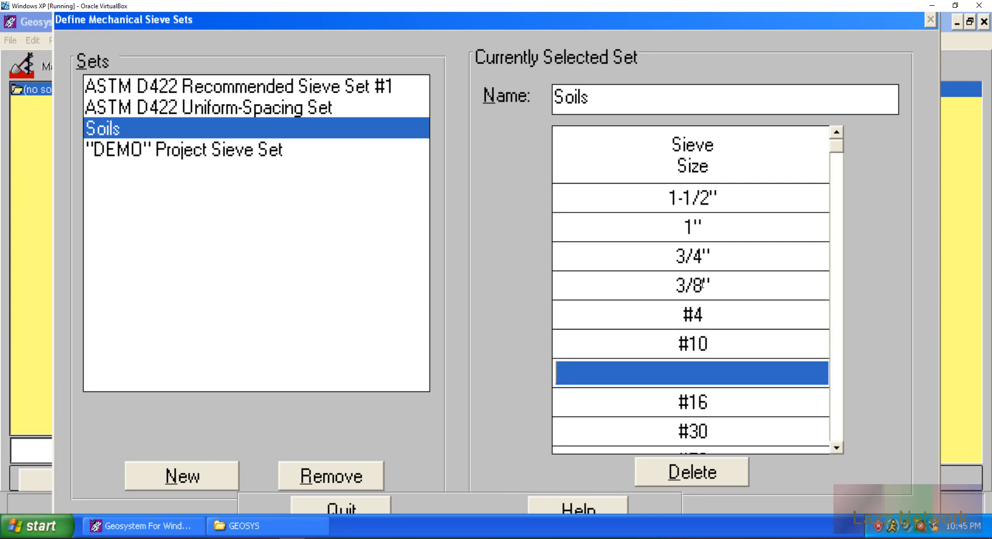
pyautogui.write('#20')
pyautogui.press('Return')
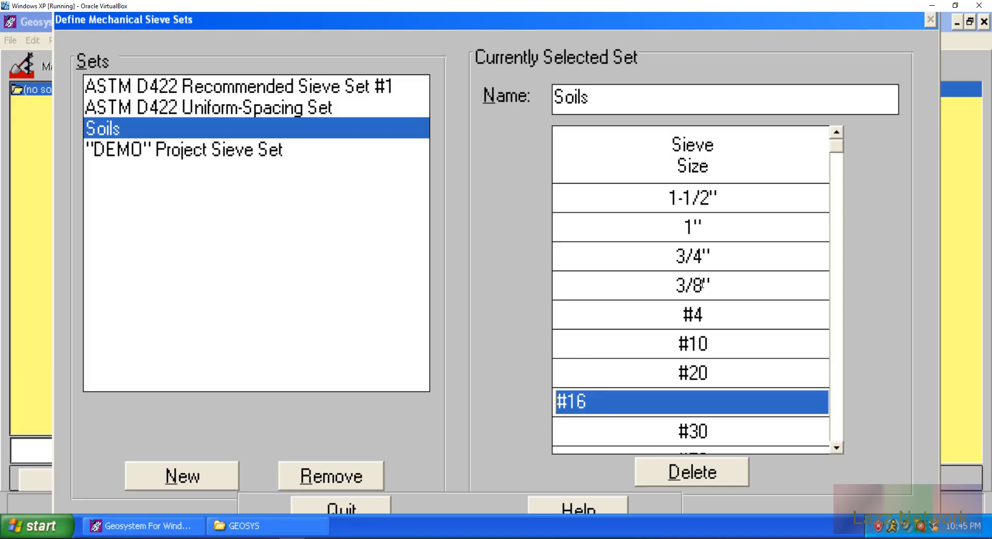
# Step: Change the #16 and #30 sieves in the Soils set to #40 and #60
pyautogui.press('Right')
pyautogui.press('Right')
pyautogui.press('Right')
pyautogui.press('BackSpace')
pyautogui.press('BackSpace')
pyautogui.write('40')
pyautogui.press('Return')
pyautogui.press('Right')
pyautogui.press('Right')
pyautogui.press('Right')
pyautogui.press('BackSpace')
pyautogui.press('BackSpace')
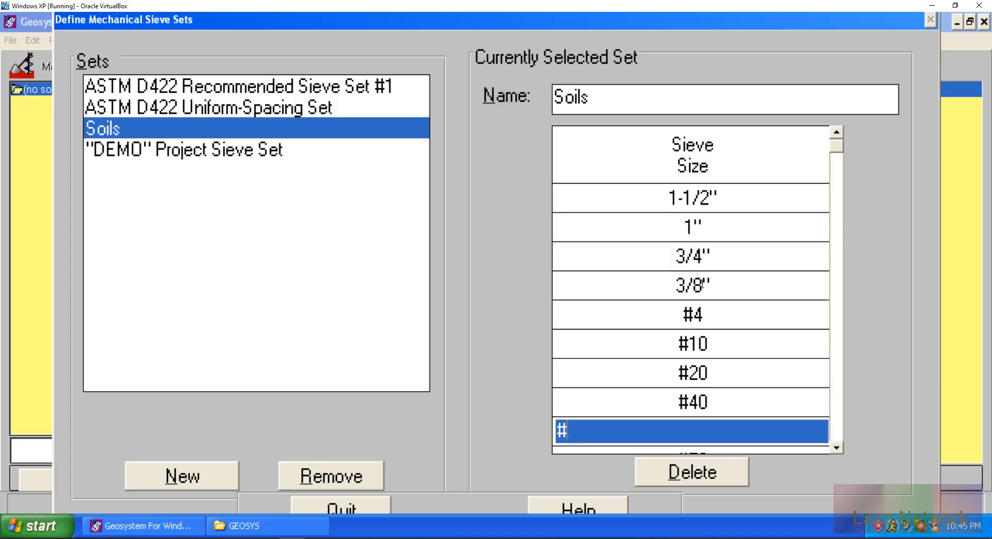
pyautogui.write('60')
pyautogui.press('Return')
# Step: Set the two sieve sizes after #60 to #100 and #140, keeping #200 as the last sieve
pyautogui.press('Right')
pyautogui.press('Right')
pyautogui.press('Right')
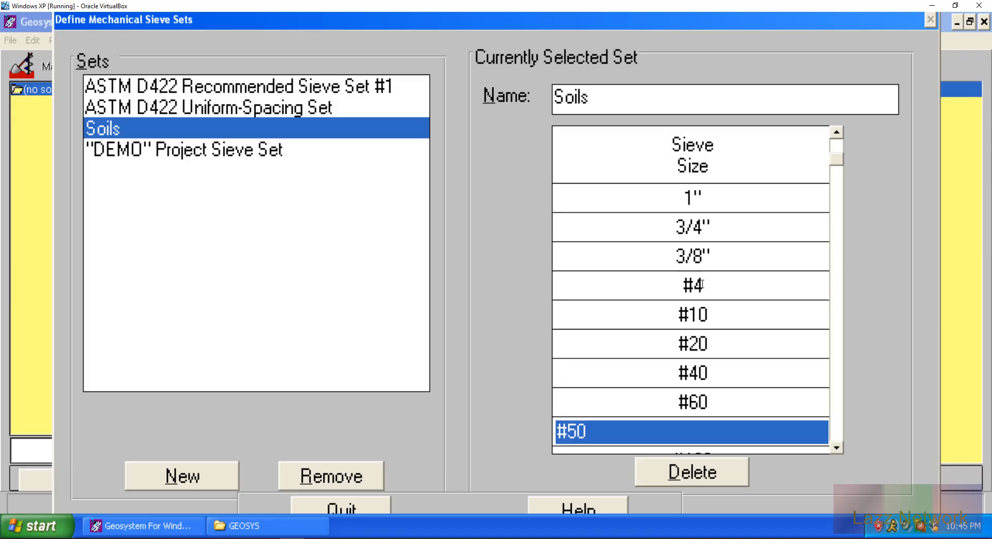
pyautogui.press('BackSpace')
pyautogui.press('BackSpace')
pyautogui.write('100')
pyautogui.press('Return')
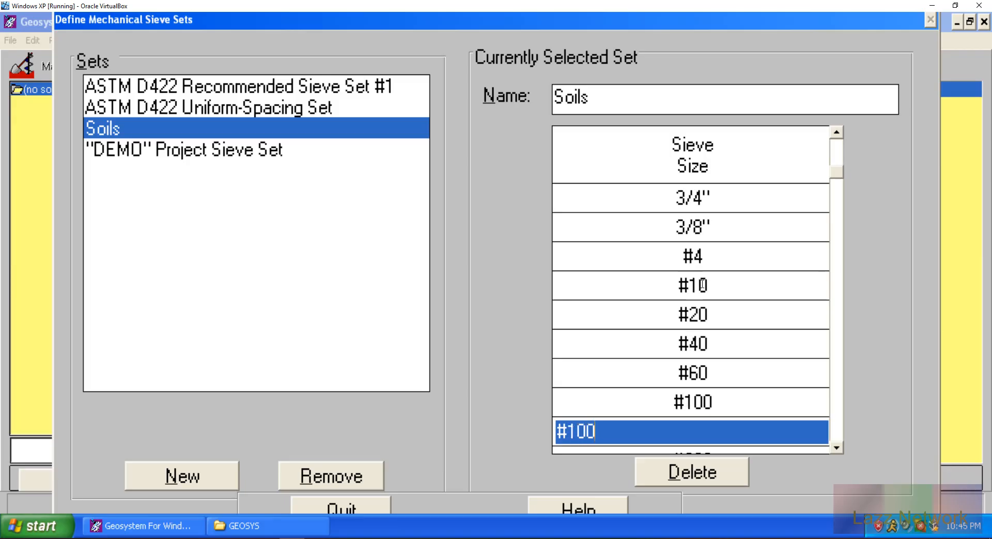
pyautogui.press('BackSpace')
pyautogui.press('BackSpace')
pyautogui.write('40')
pyautogui.press('Return')
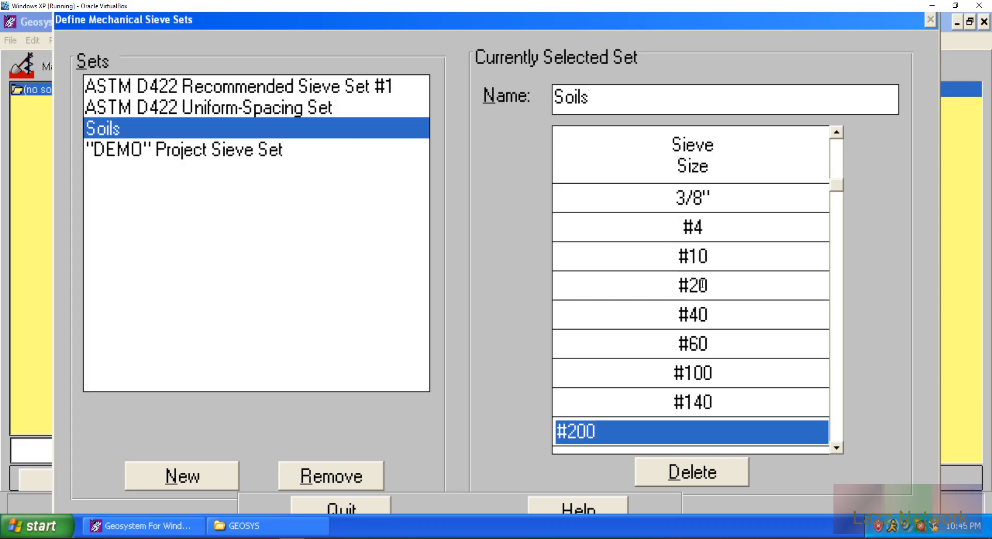
pyautogui.press('Return')
# Step: Check the Soils sieve list back up to its first size and quit the sieve set editor
pyautogui.press('Up')
pyautogui.press('Up')
pyautogui.press('Up')
pyautogui.press('Up')
pyautogui.press('Up')
pyautogui.press('Up')
pyautogui.press('Up')
pyautogui.press('Up')
pyautogui.press('Up')
pyautogui.press('Up')
pyautogui.press('Up')
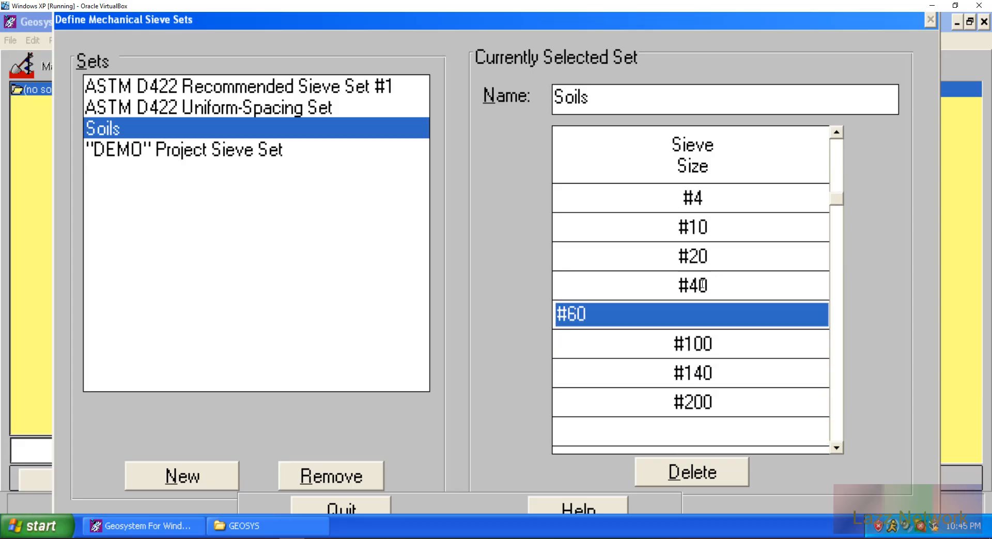
pyautogui.press('Up')
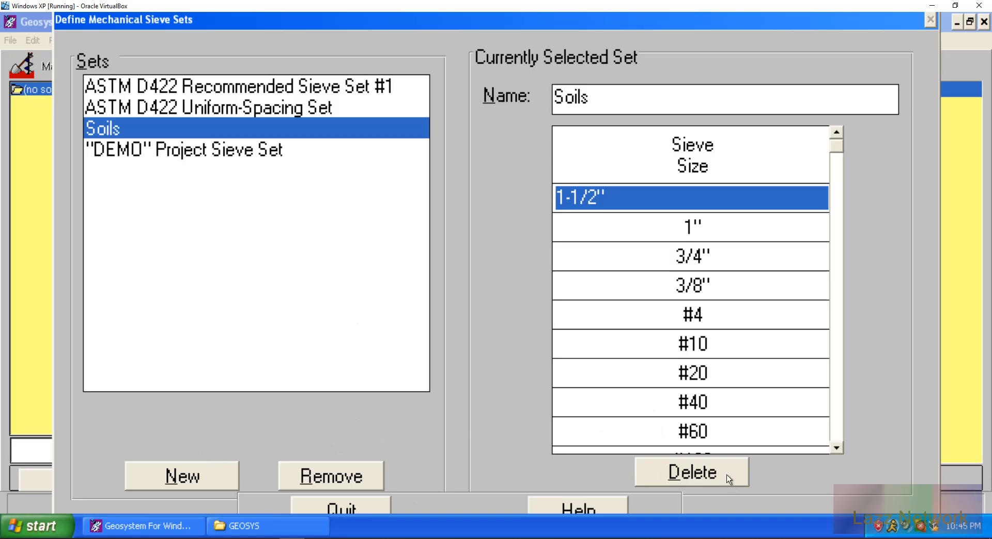
pyautogui.click(367, 507)
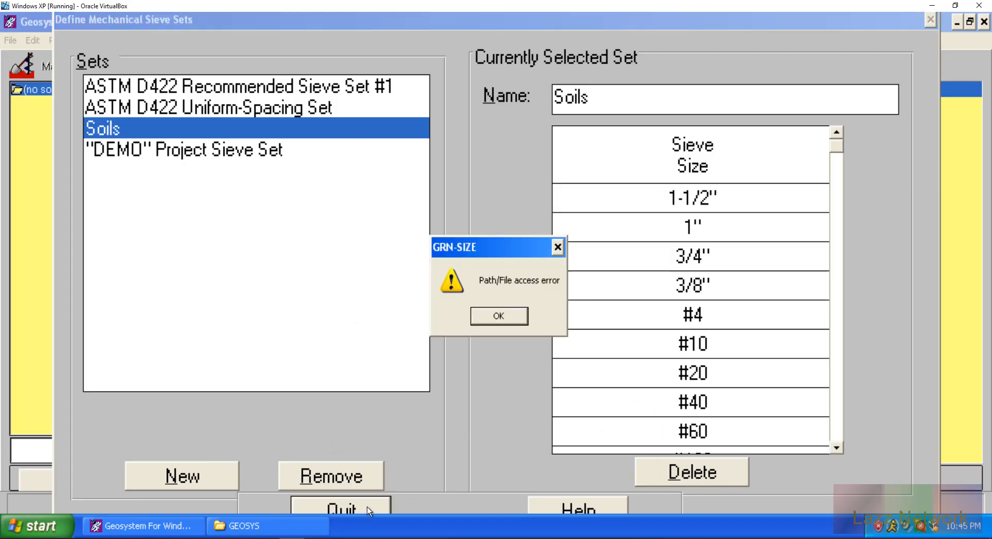
pyautogui.click(503, 316)
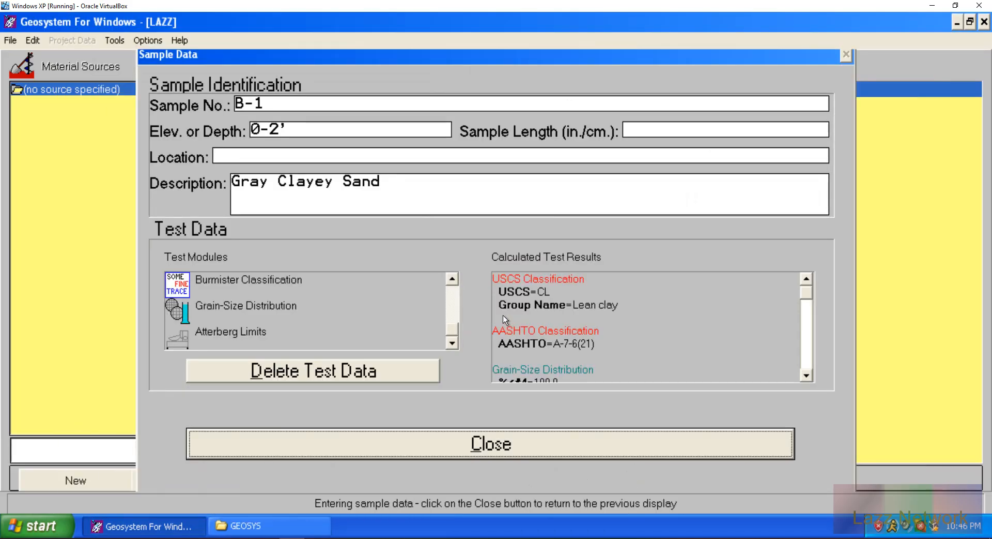
# Step: Enable the USCS and AASHTO classification methods in the GRN-SIZE setup and save the setup
pyautogui.click(150, 41)
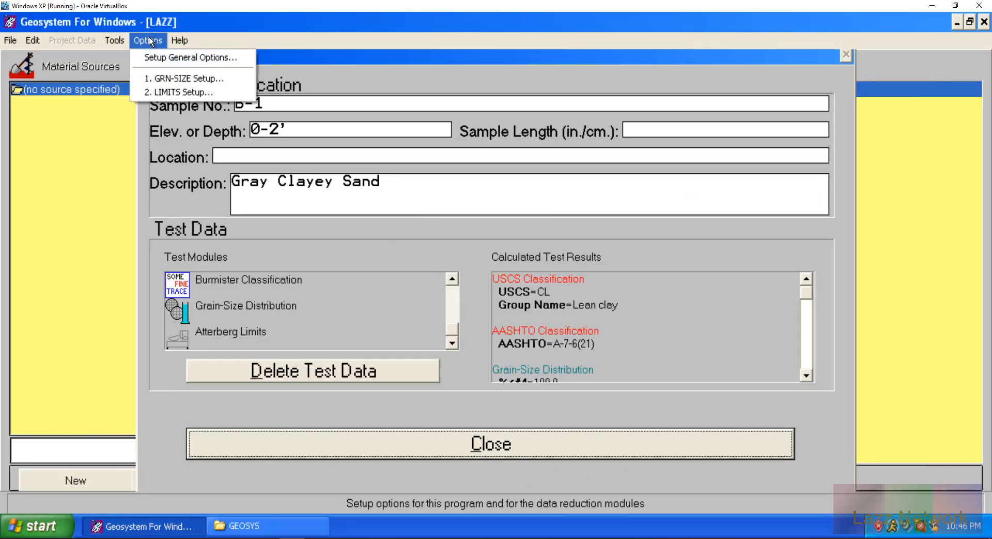
pyautogui.click(184, 79)
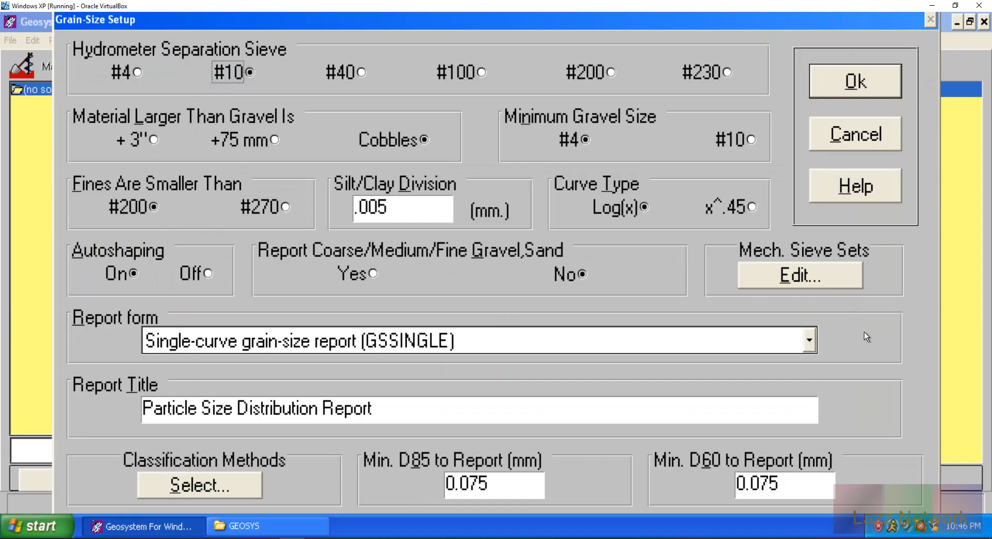
pyautogui.click(237, 486)
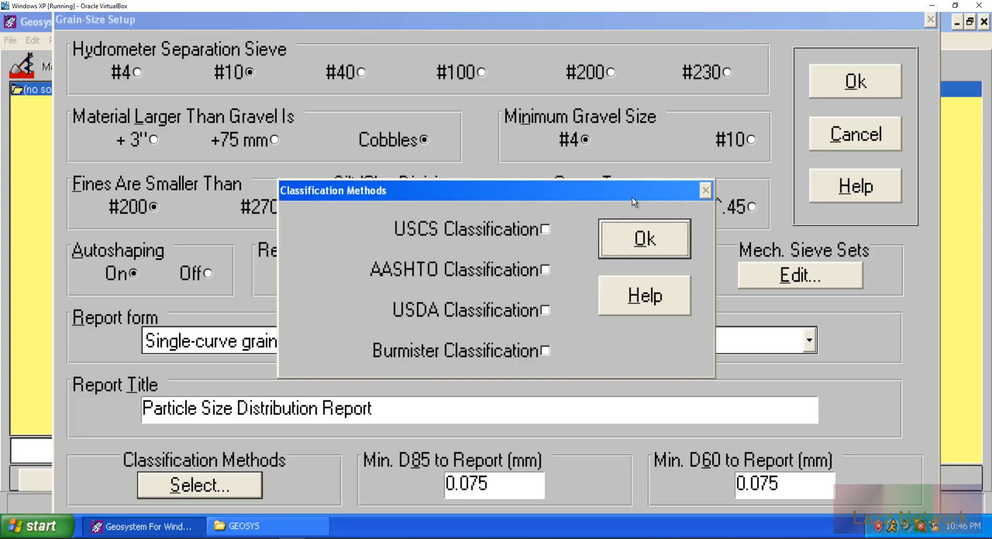
pyautogui.click(546, 229)
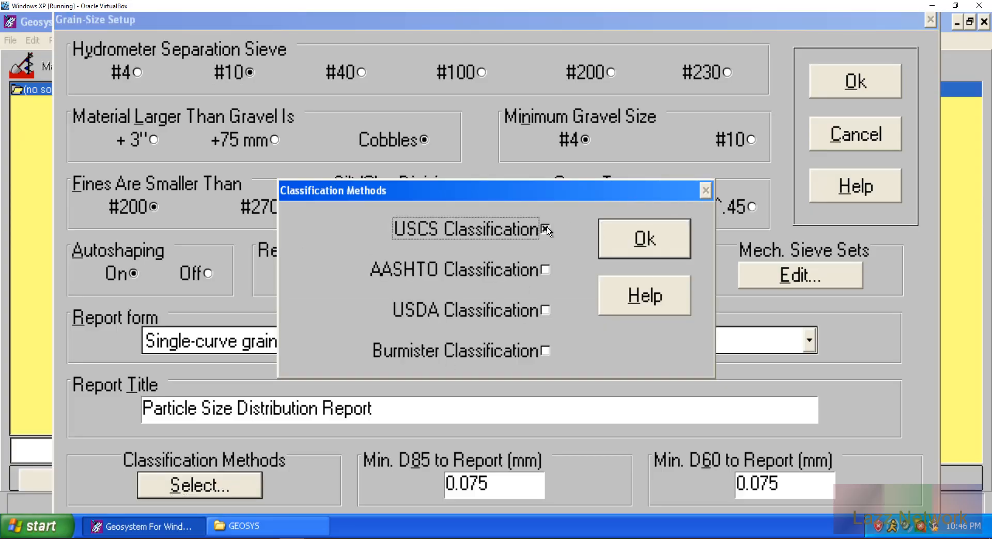
pyautogui.click(546, 269)
pyautogui.click(645, 243)
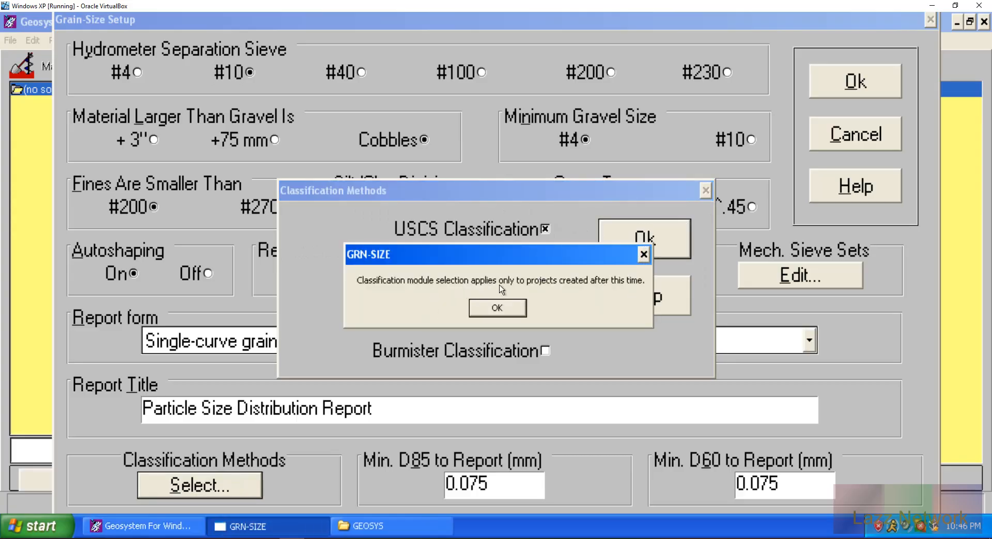
pyautogui.click(516, 307)
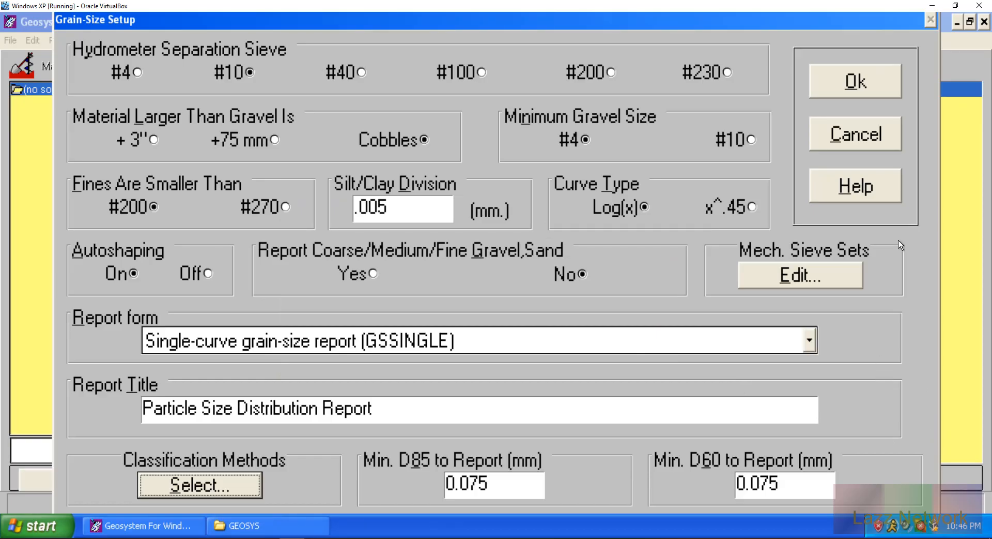
pyautogui.click(854, 87)
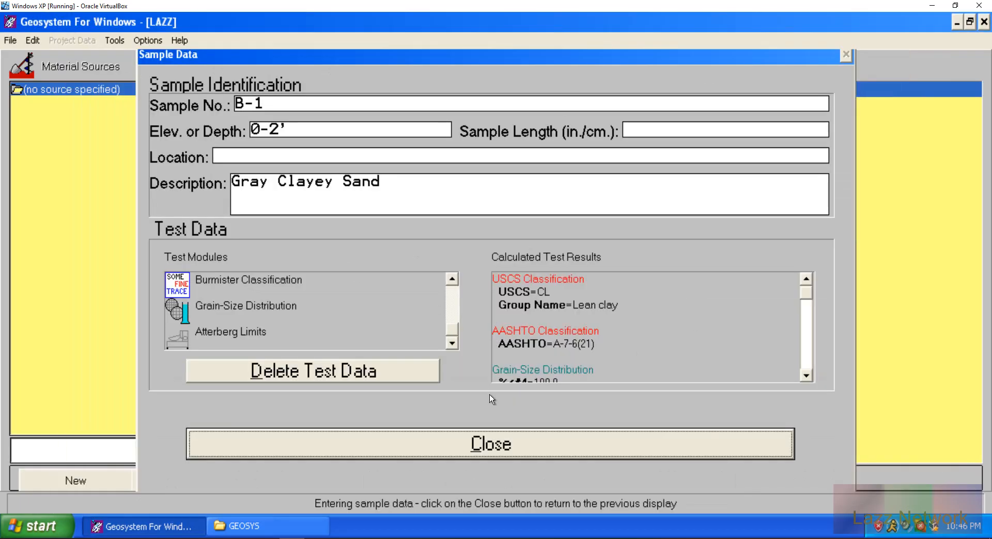
# Step: Close the B-1 sample data, save and exit the LAZZ project, and restart GEOSYSTEM for Windows
pyautogui.click(512, 446)
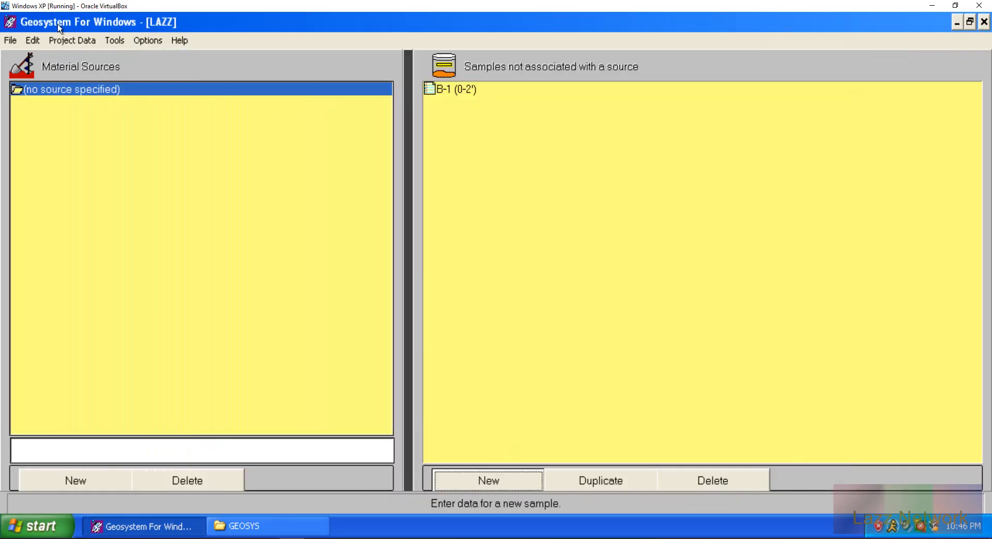
pyautogui.click(9, 41)
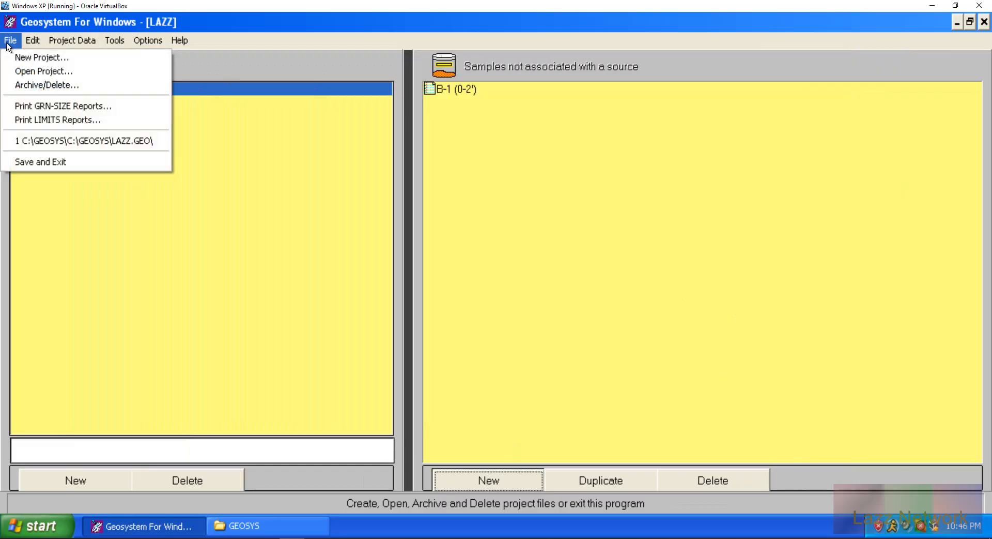
pyautogui.click(54, 160)
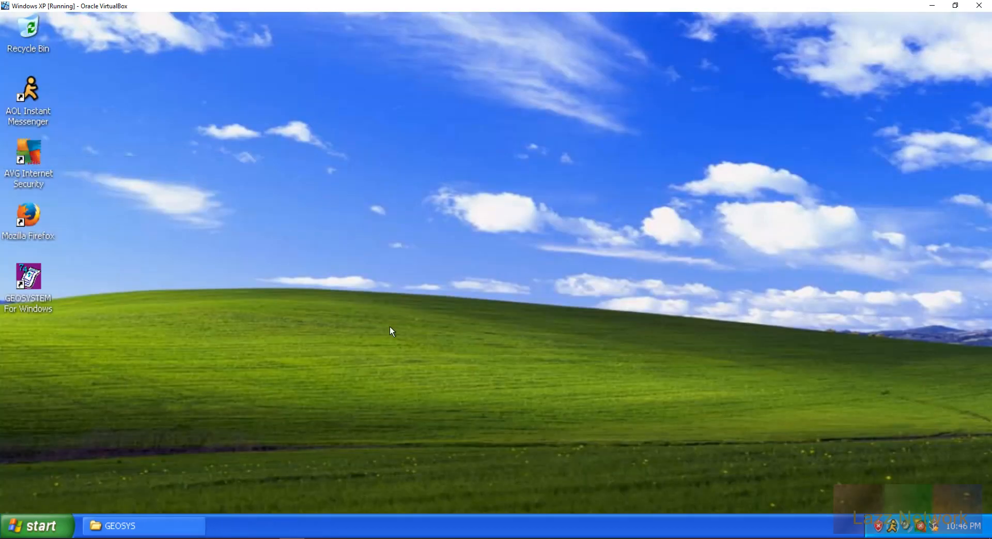
pyautogui.doubleClick(28, 282)
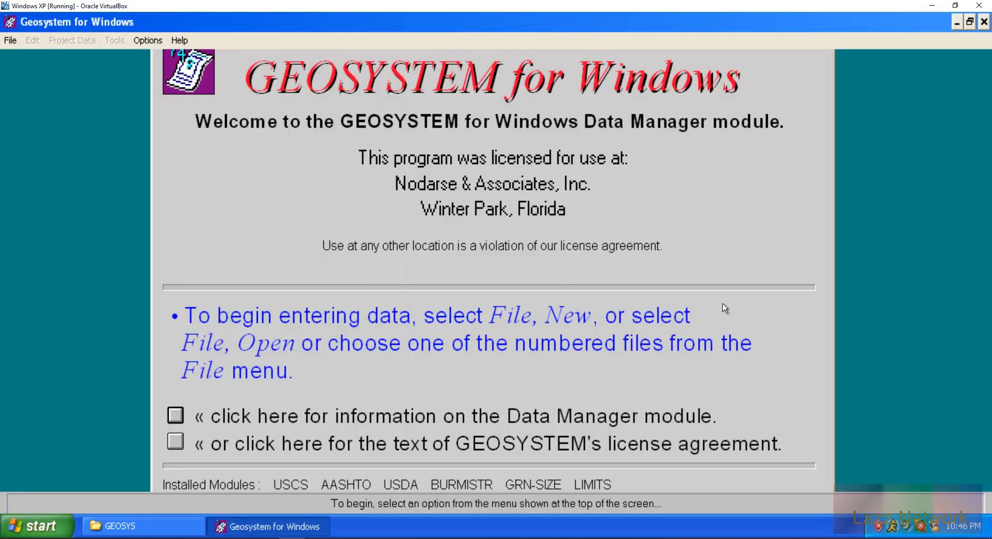
# Step: Set the LOGDRAFT III program path to C:\GEOSYS in the general setup, and recheck the saved entry
pyautogui.click(156, 43)
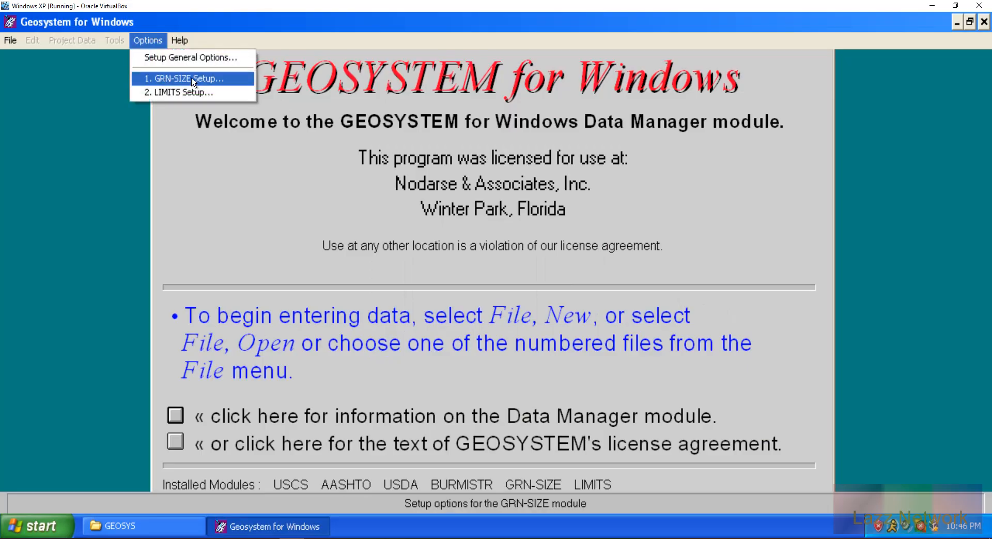
pyautogui.click(186, 57)
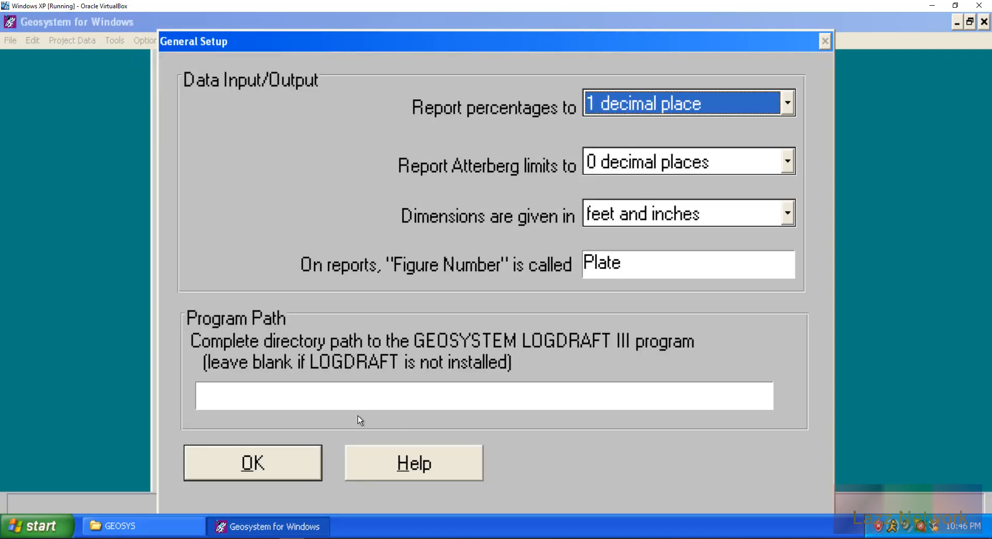
pyautogui.click(310, 398)
pyautogui.write('C:\\GEOSYS')
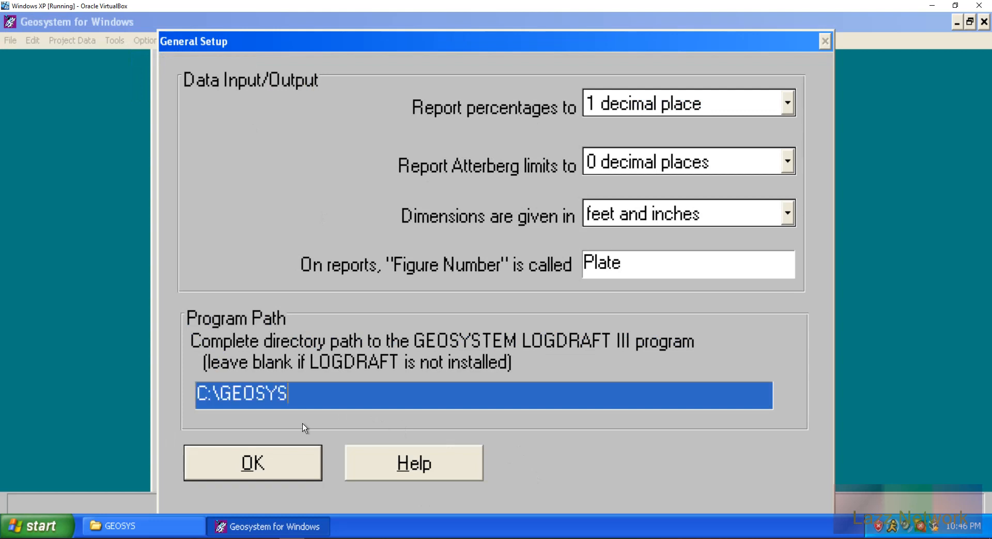
pyautogui.click(284, 470)
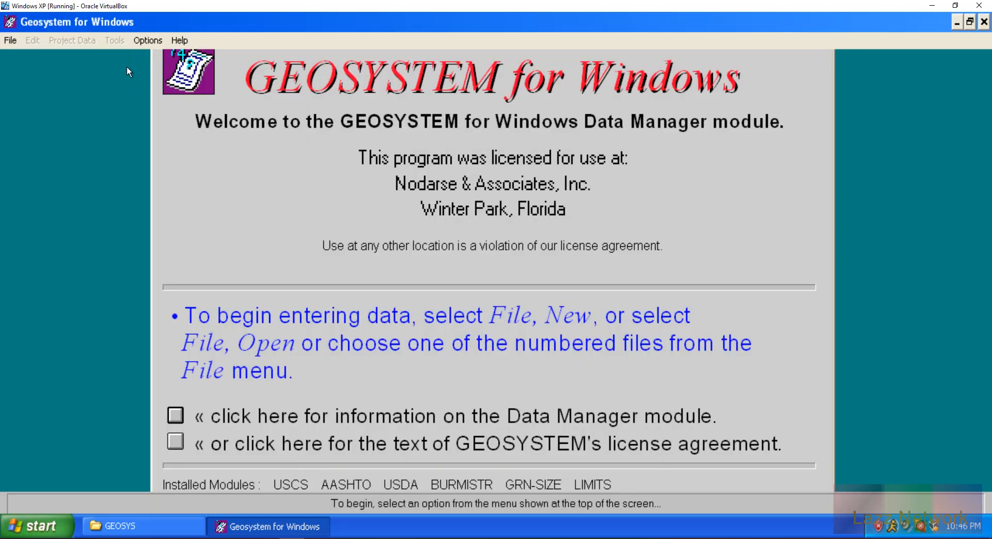
pyautogui.click(147, 40)
pyautogui.click(156, 56)
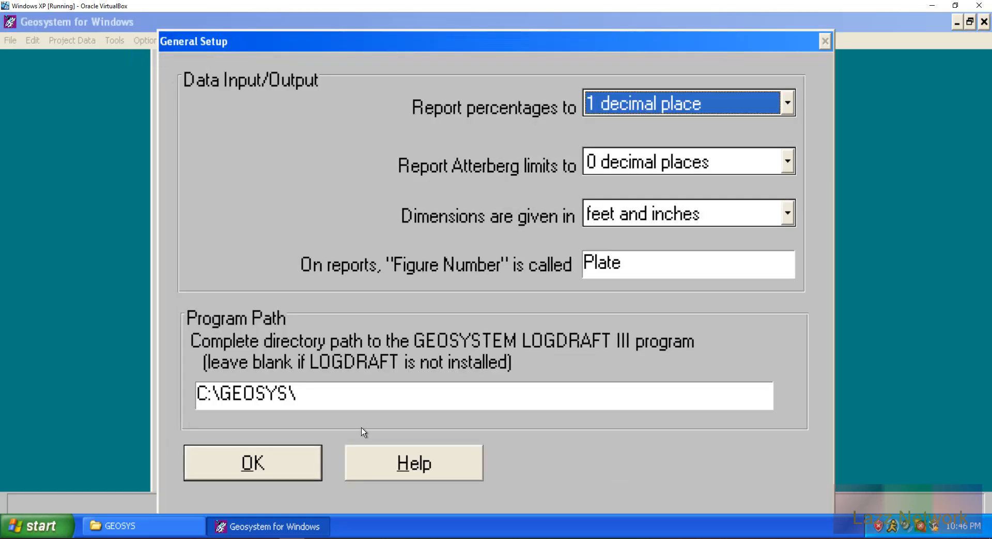
pyautogui.click(279, 458)
# Step: Try to add a new mechanical sieve set in the GRN-SIZE setup
pyautogui.click(145, 40)
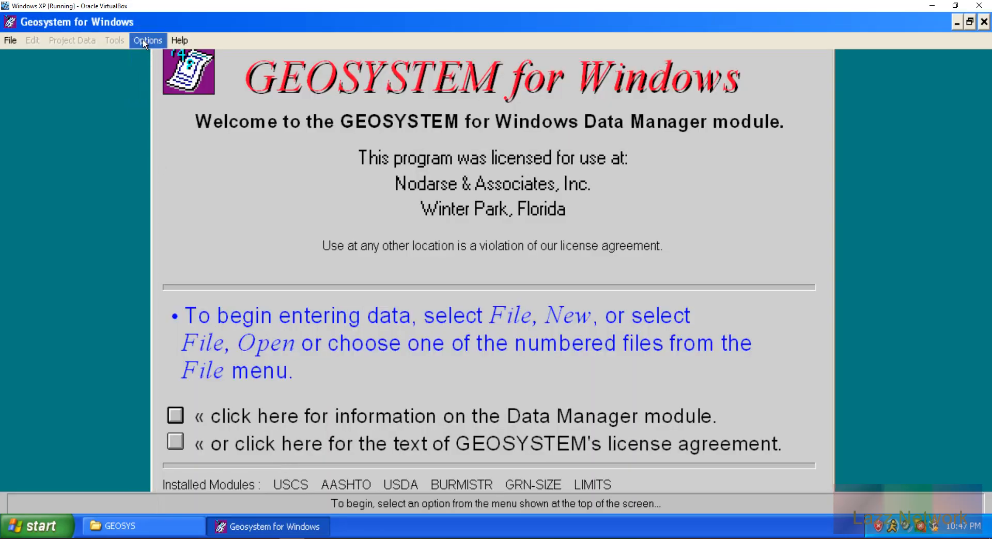
pyautogui.click(165, 76)
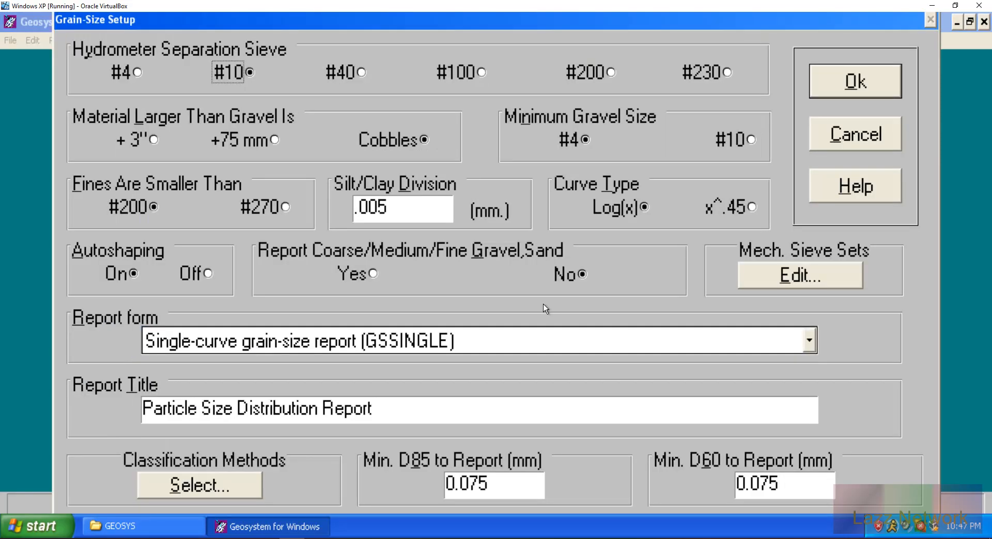
pyautogui.click(814, 279)
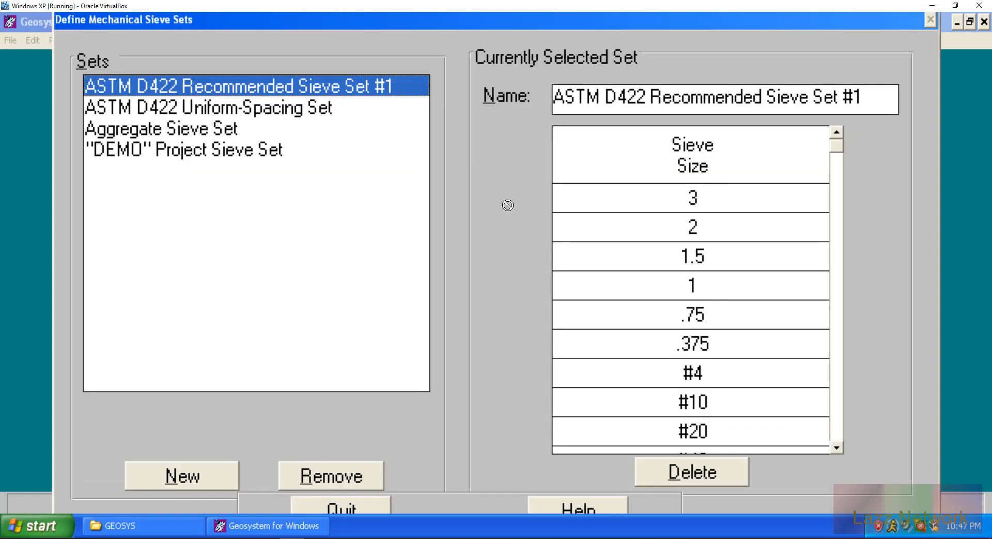
pyautogui.click(189, 472)
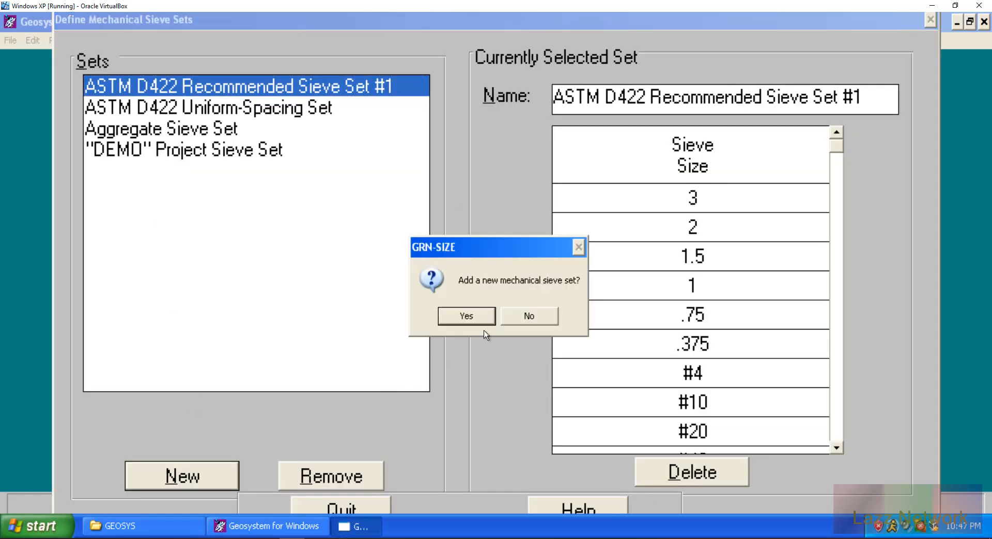
pyautogui.click(481, 317)
pyautogui.click(493, 315)
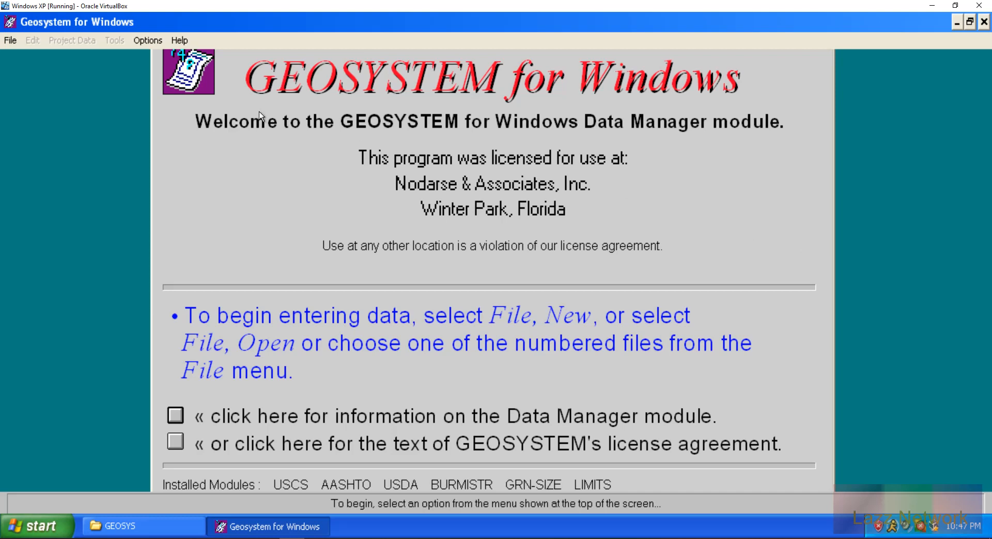
# Step: Open the LAZZ project from C:\GEOSYS
pyautogui.click(7, 41)
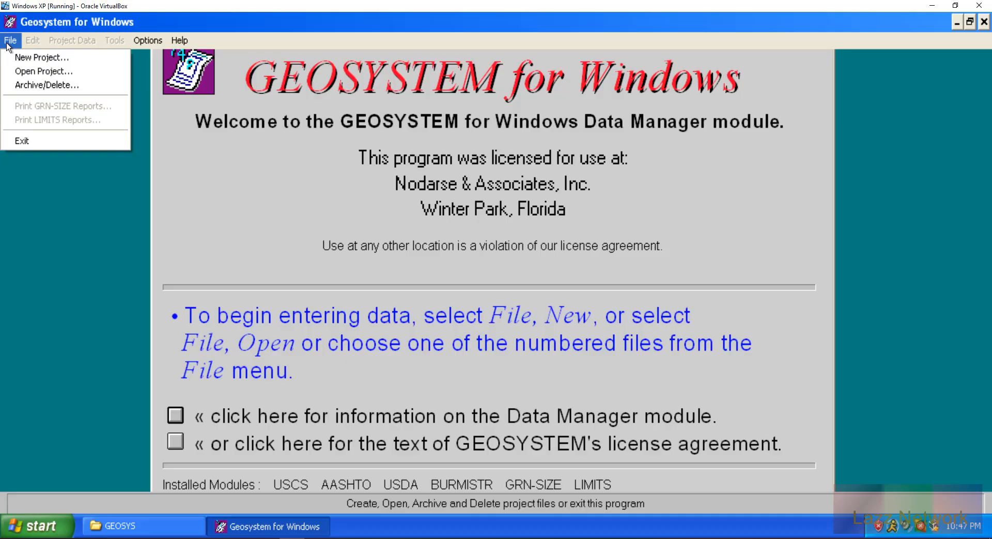
pyautogui.click(33, 70)
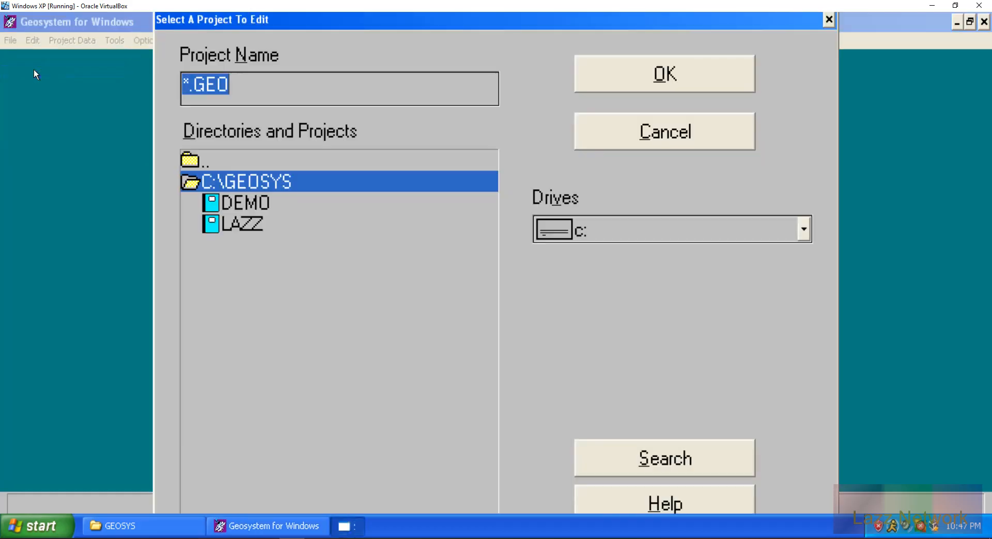
pyautogui.click(239, 224)
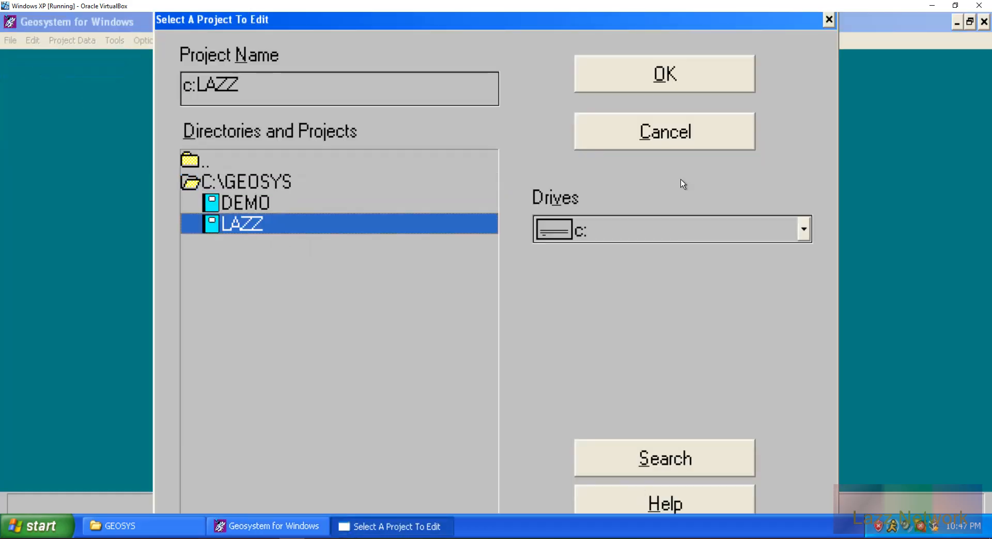
pyautogui.click(669, 68)
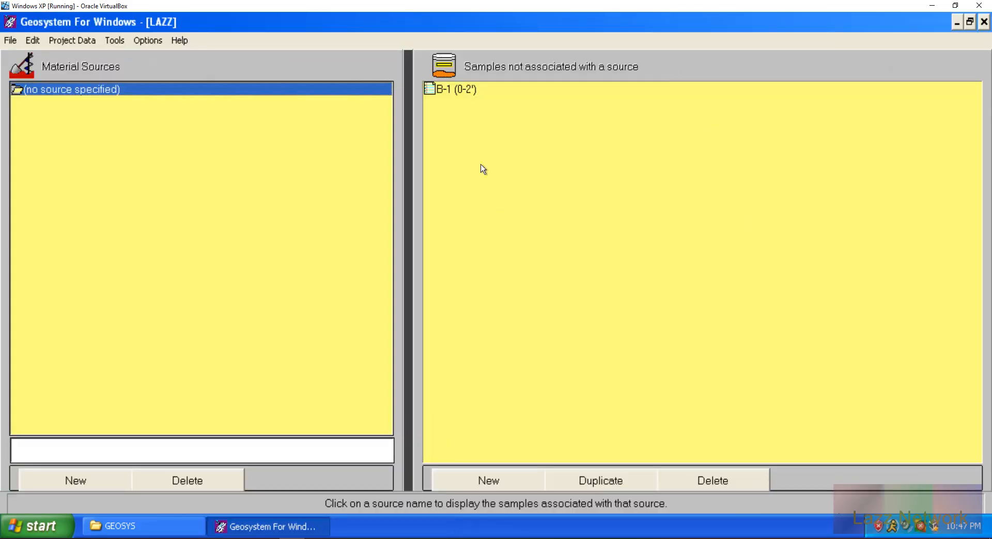
# Step: Open the Grain-Size Distribution test of sample B-1 and enter 8/23/25 as the test date
pyautogui.click(459, 91)
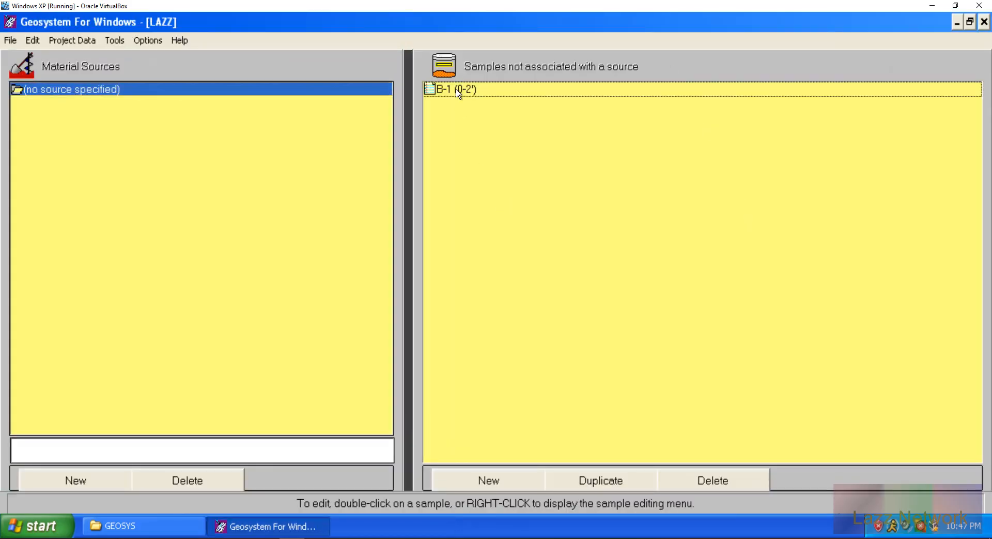
pyautogui.doubleClick(459, 91)
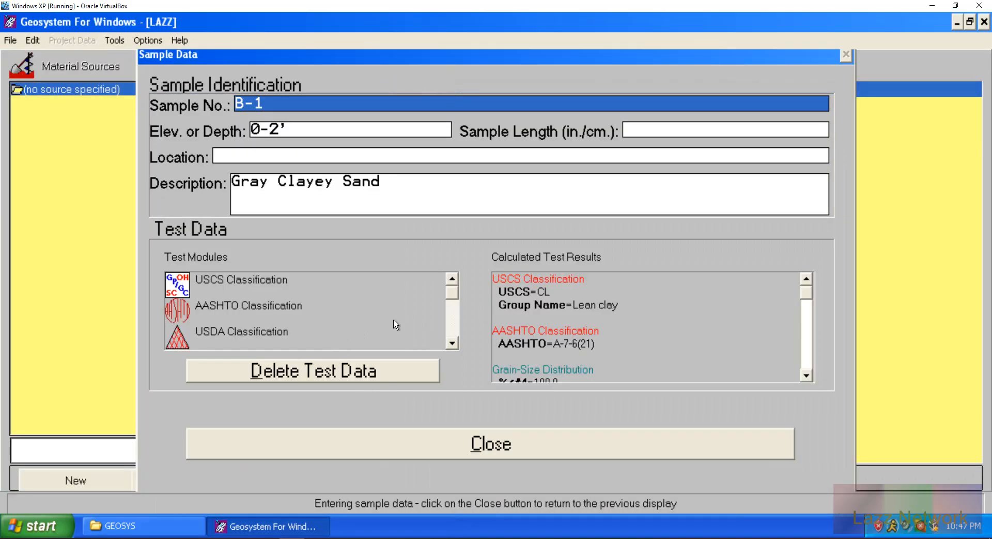
pyautogui.click(452, 342)
pyautogui.click(452, 342)
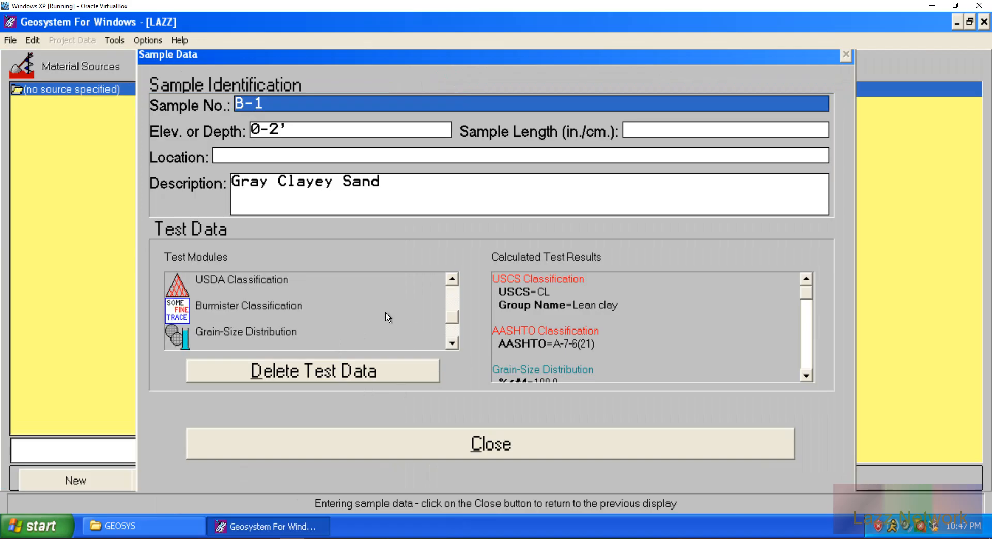
pyautogui.doubleClick(267, 327)
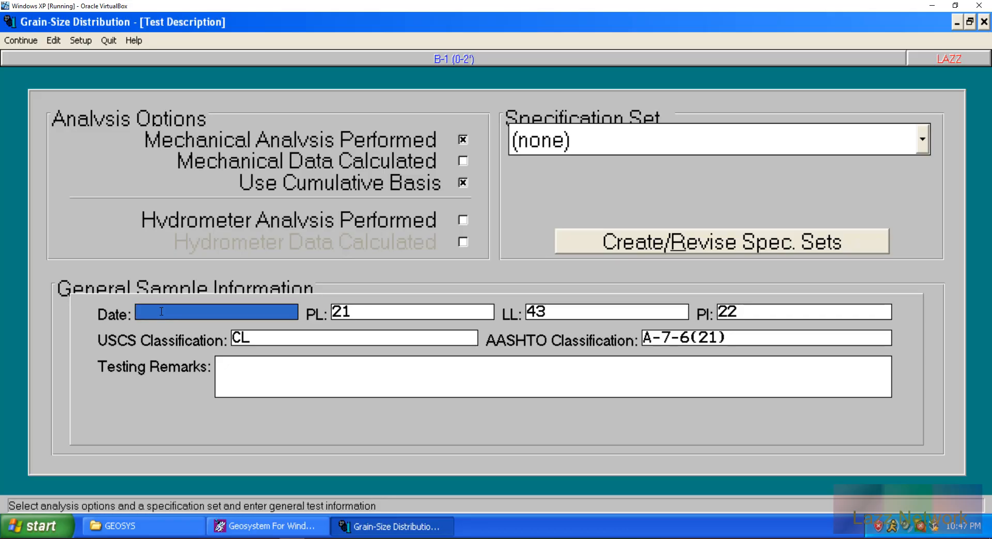
pyautogui.write('8/23/25')
# Step: Review the available specification sets and examine the sieve sizes and limits of the ASTM D 448-86 Size 1 set
pyautogui.click(923, 148)
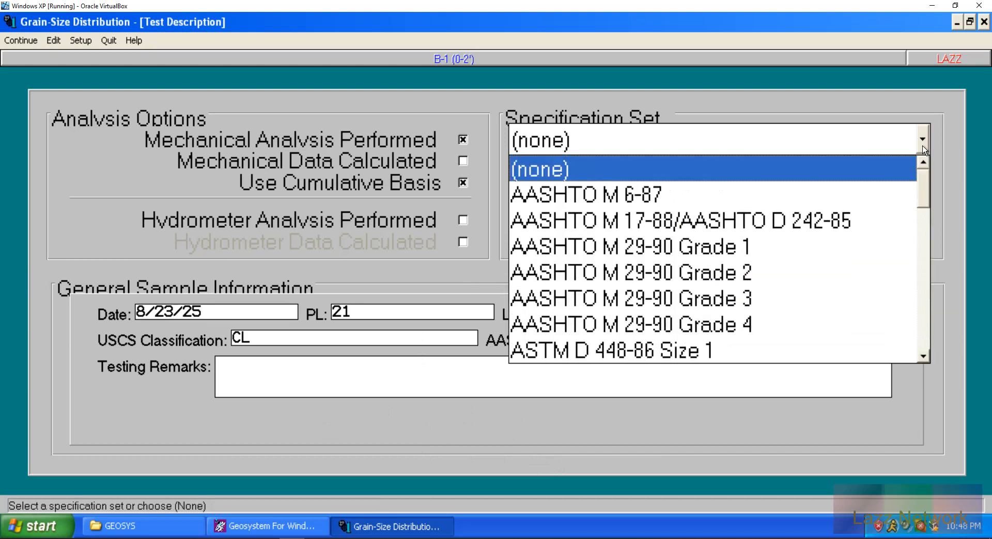
pyautogui.click(923, 148)
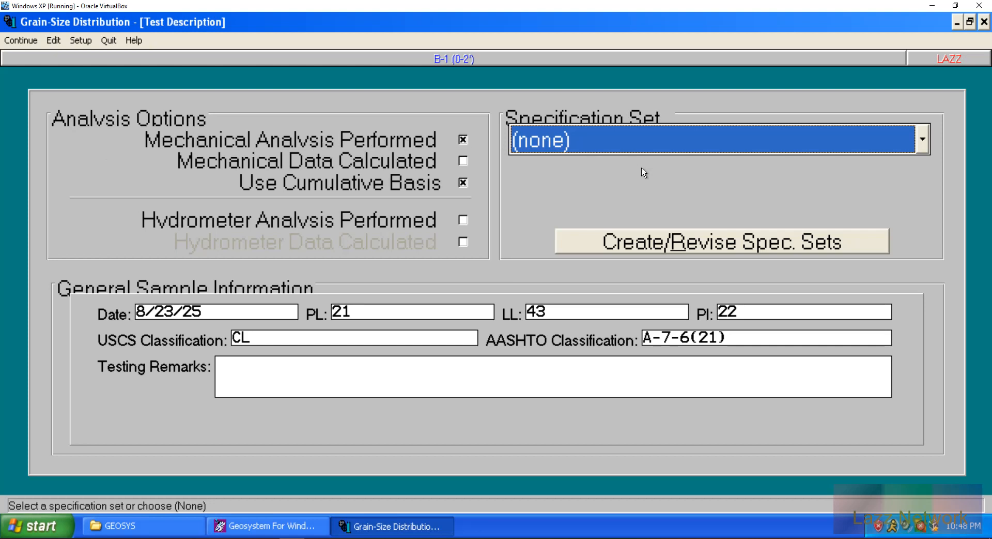
pyautogui.click(685, 242)
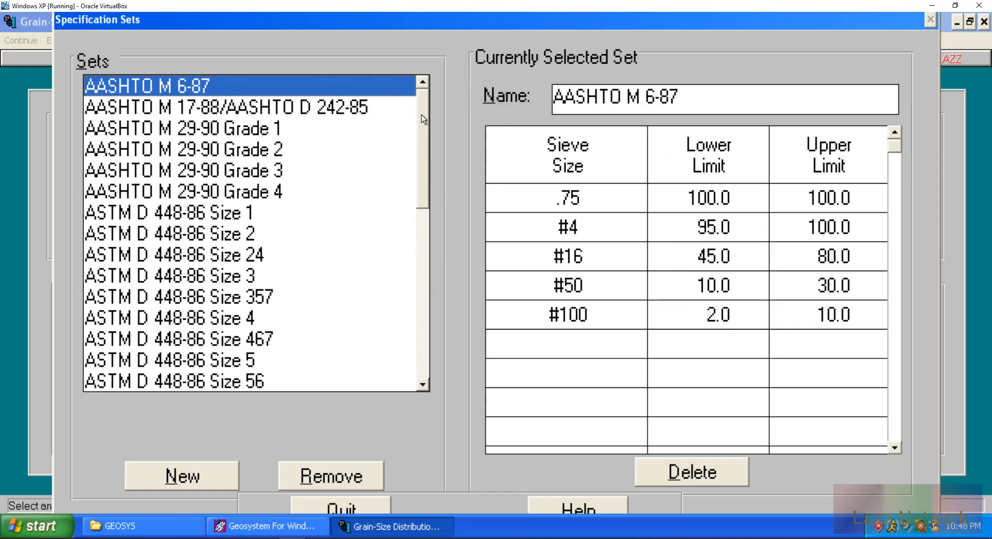
pyautogui.moveTo(427, 142); pyautogui.dragTo(421, 102)
pyautogui.click(148, 223)
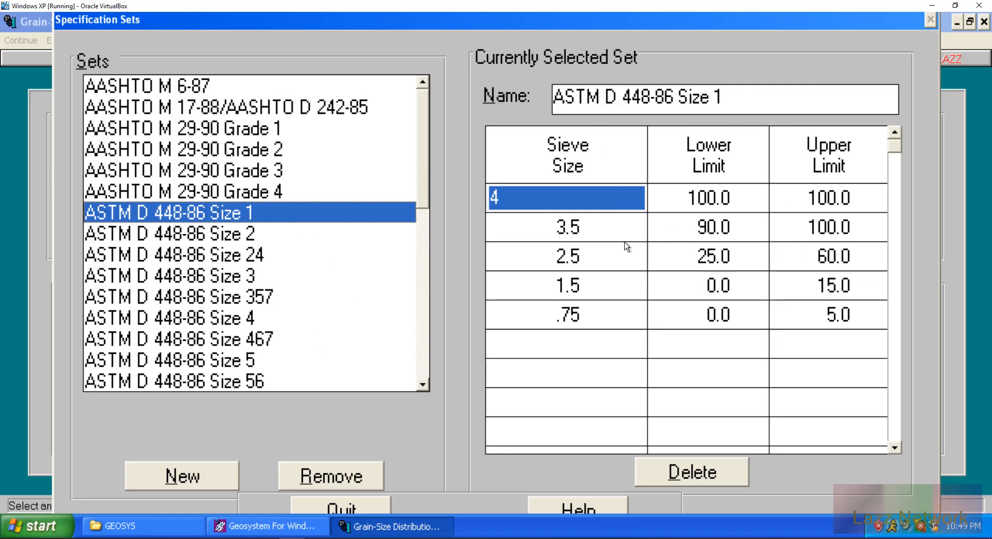
pyautogui.click(603, 235)
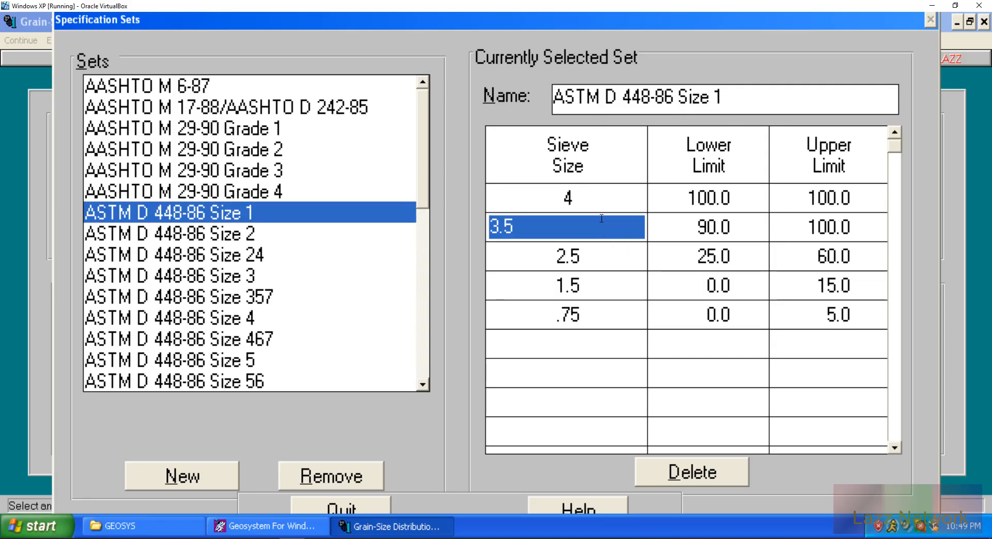
pyautogui.click(603, 189)
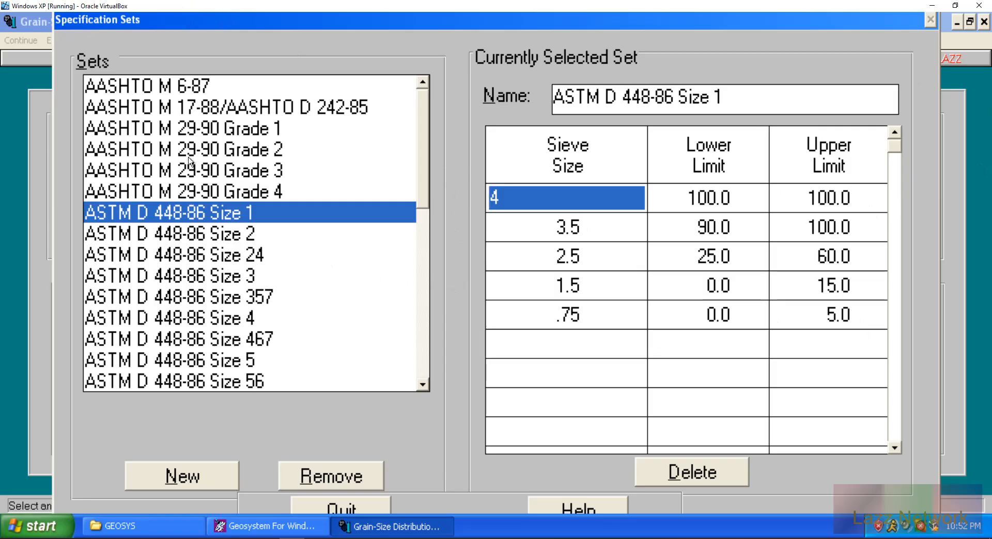
# Step: Look through the remaining ASTM D 448-86 and ASTM C 33 sets in the specification set list
pyautogui.click(424, 386)
pyautogui.click(424, 386)
pyautogui.click(424, 387)
pyautogui.click(425, 386)
pyautogui.click(424, 386)
pyautogui.click(425, 386)
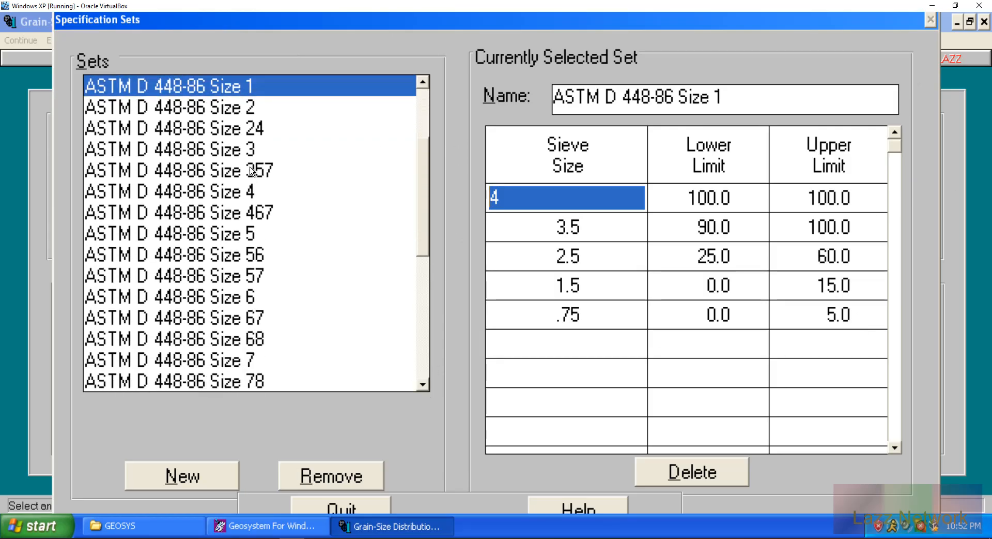
pyautogui.click(423, 386)
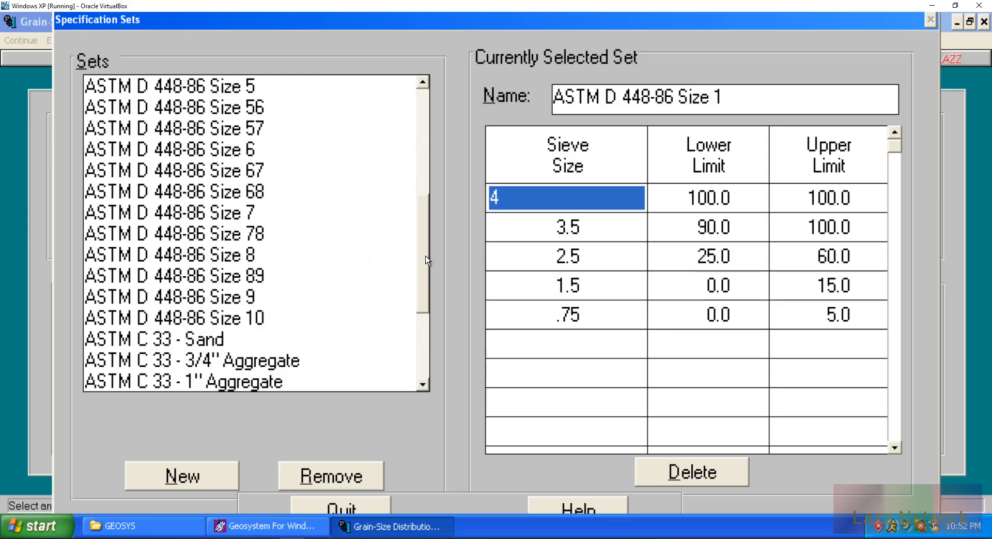
pyautogui.moveTo(425, 254); pyautogui.dragTo(425, 230)
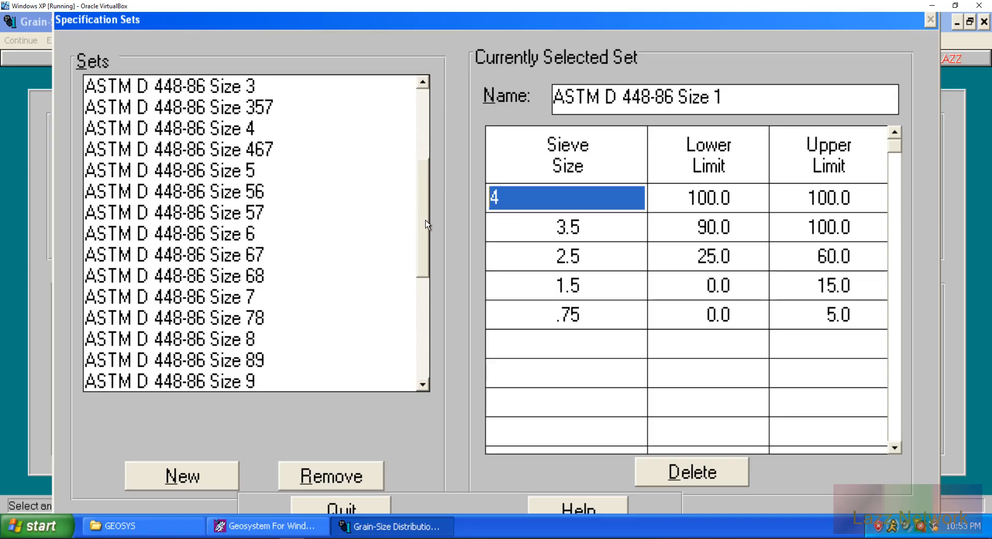
pyautogui.moveTo(427, 228); pyautogui.dragTo(427, 207)
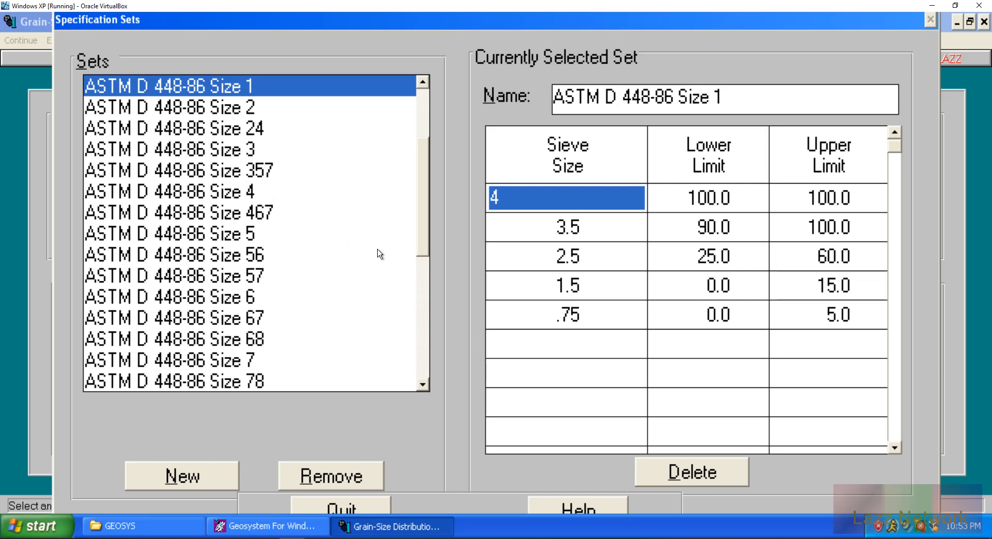
# Step: Compare the sieve sizes and limits of the ASTM D 448-86 Size 57 and Size 357 sets, ending on Size 57
pyautogui.click(236, 277)
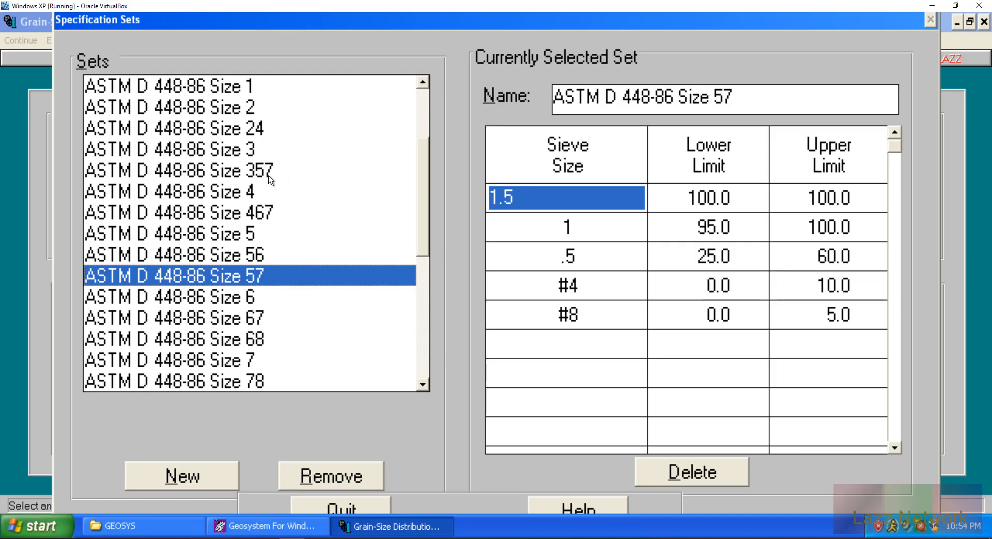
pyautogui.click(241, 169)
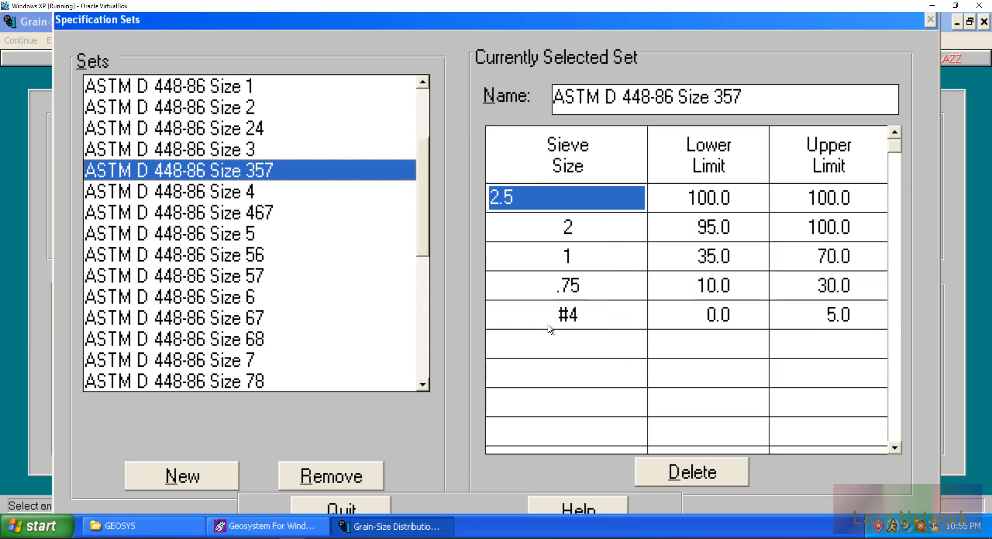
pyautogui.click(274, 278)
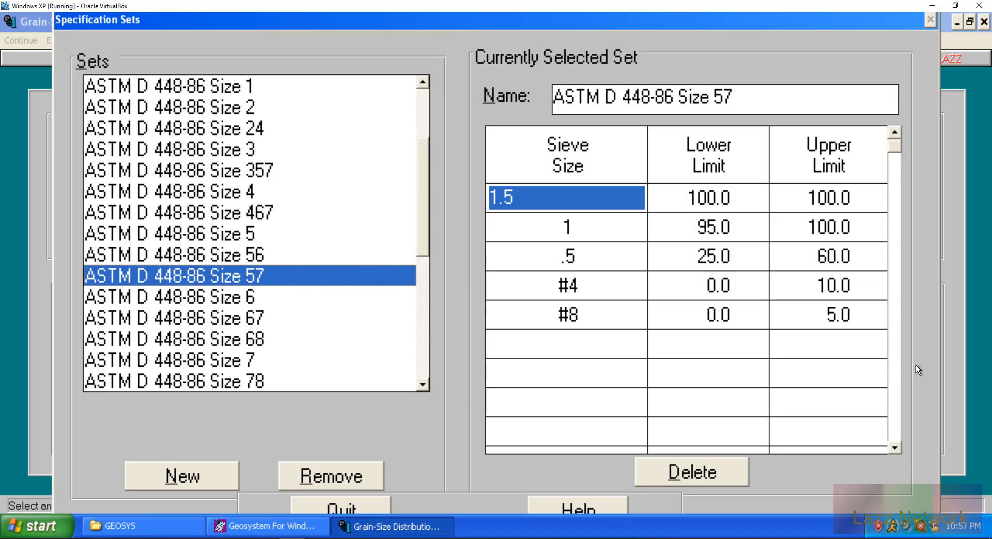
# Step: Examine the sieve sizes and limits of the ASTM D 448-86 Size 7 set and look through the remaining specification sets
pyautogui.click(423, 385)
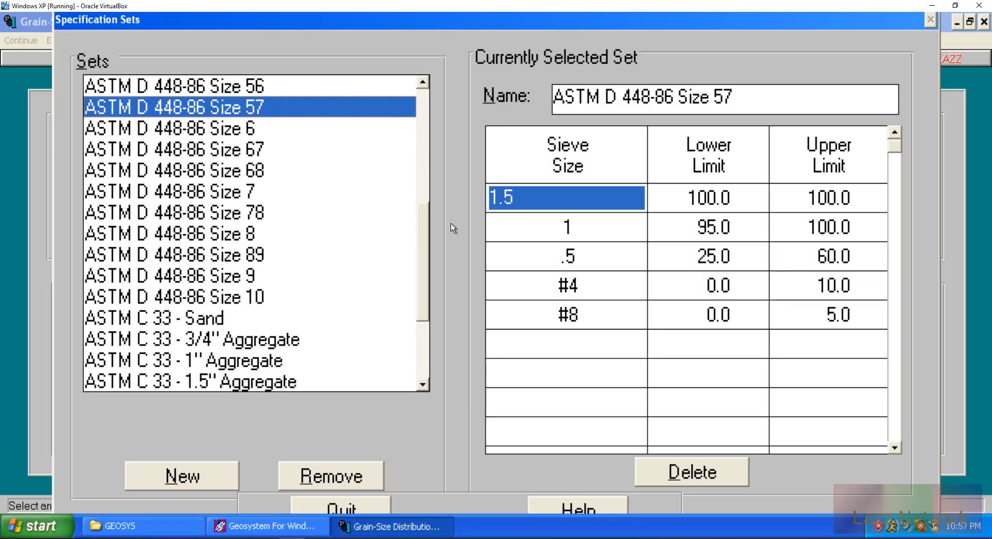
pyautogui.click(215, 195)
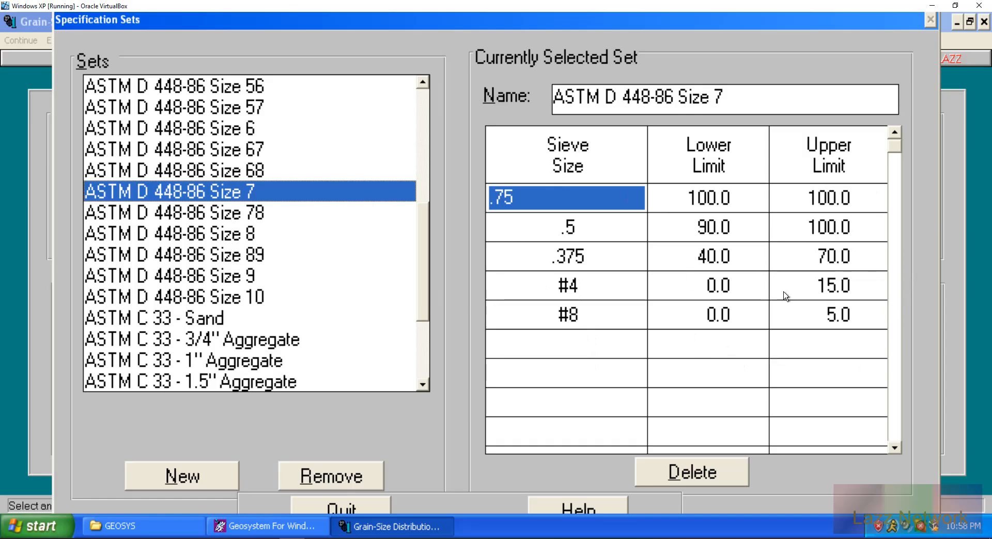
pyautogui.moveTo(428, 262); pyautogui.dragTo(429, 333)
# Step: Try to add a new specification set
pyautogui.click(193, 484)
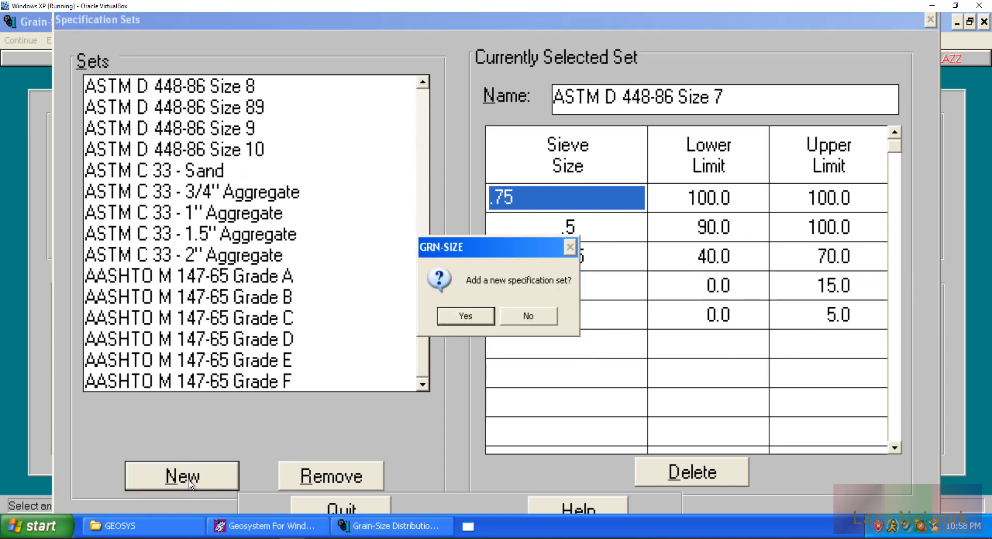
pyautogui.click(466, 315)
pyautogui.click(487, 315)
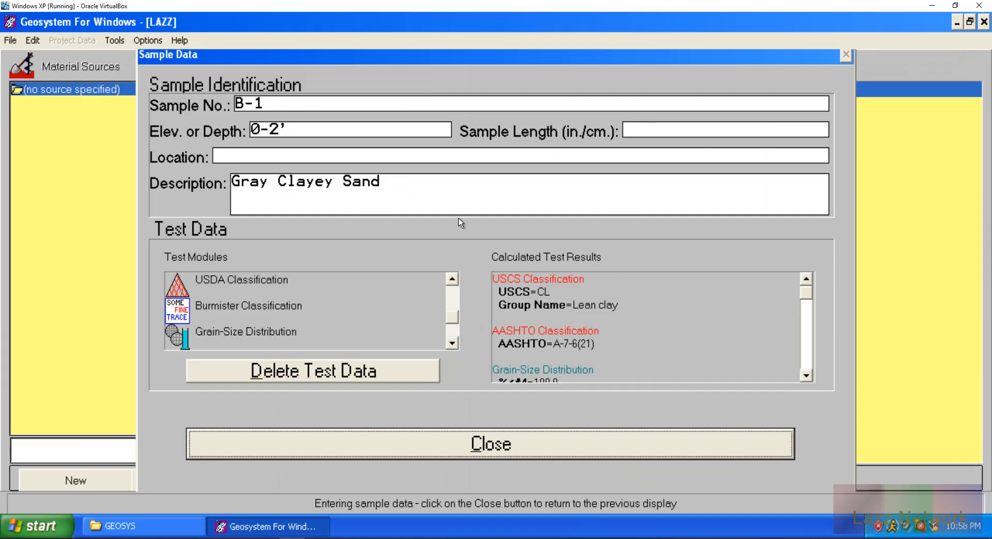
# Step: Reopen sample B-1's Grain-Size Distribution test and continue to the mechanical sieve set selection
pyautogui.doubleClick(239, 330)
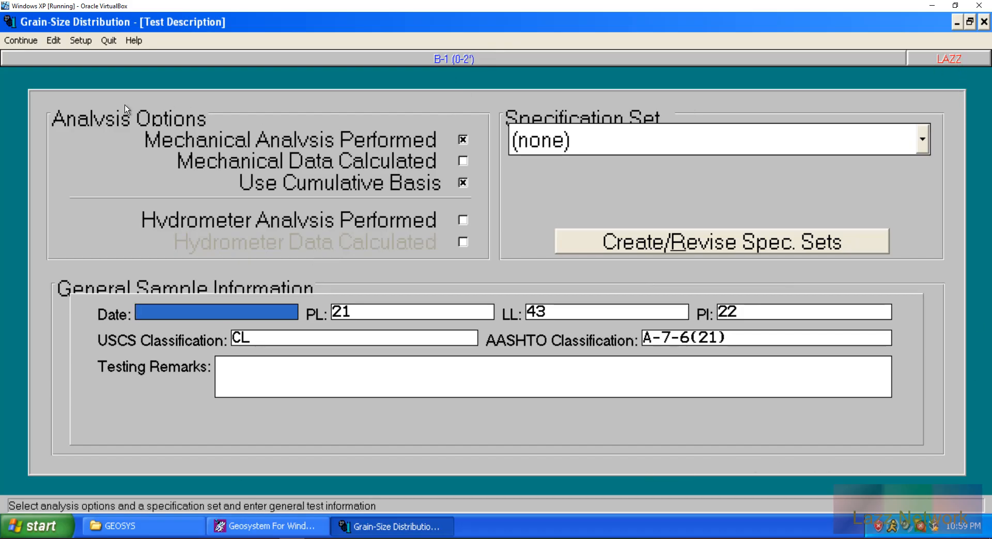
pyautogui.click(55, 41)
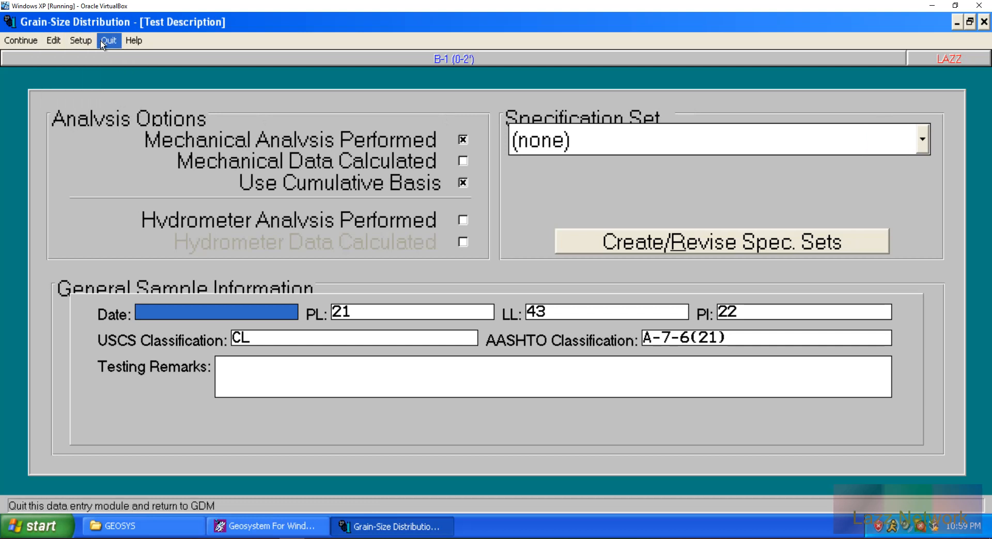
pyautogui.click(23, 41)
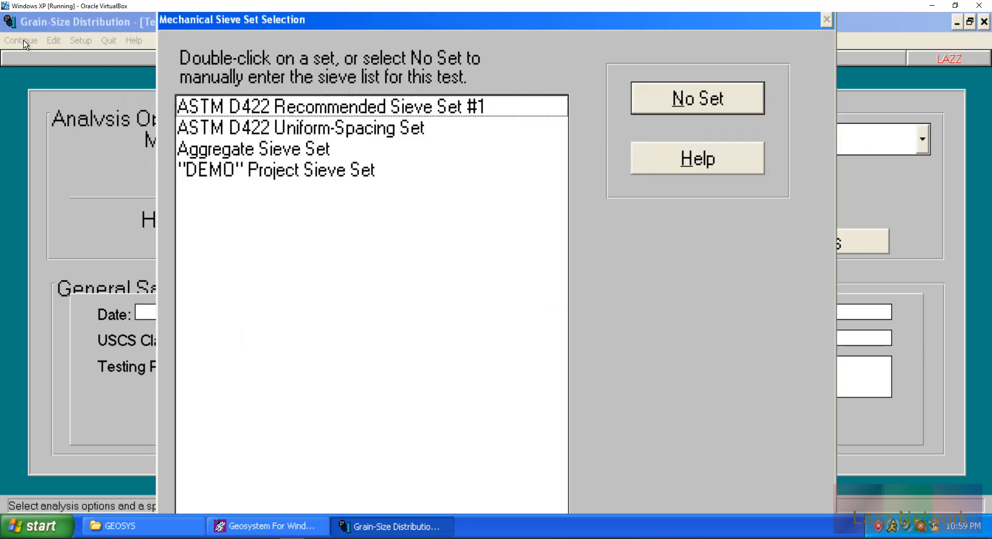
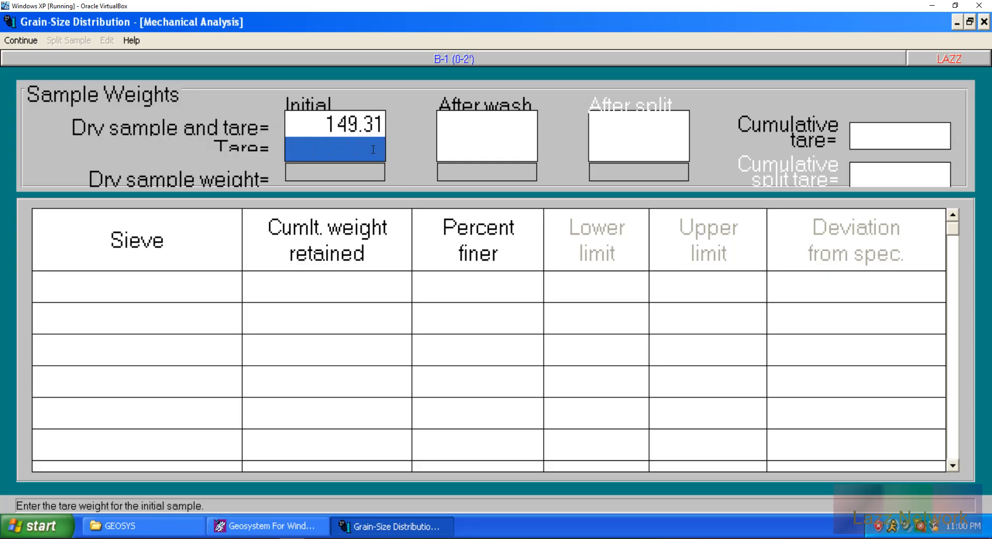
# Step: Enter 50.76 as the tare weight of the initial sample
pyautogui.click(476, 121)
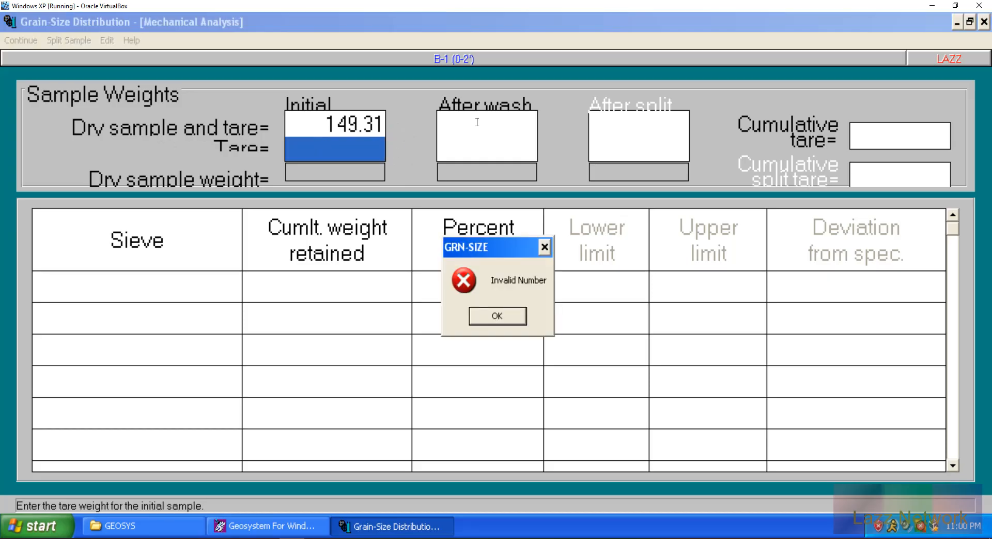
pyautogui.click(518, 315)
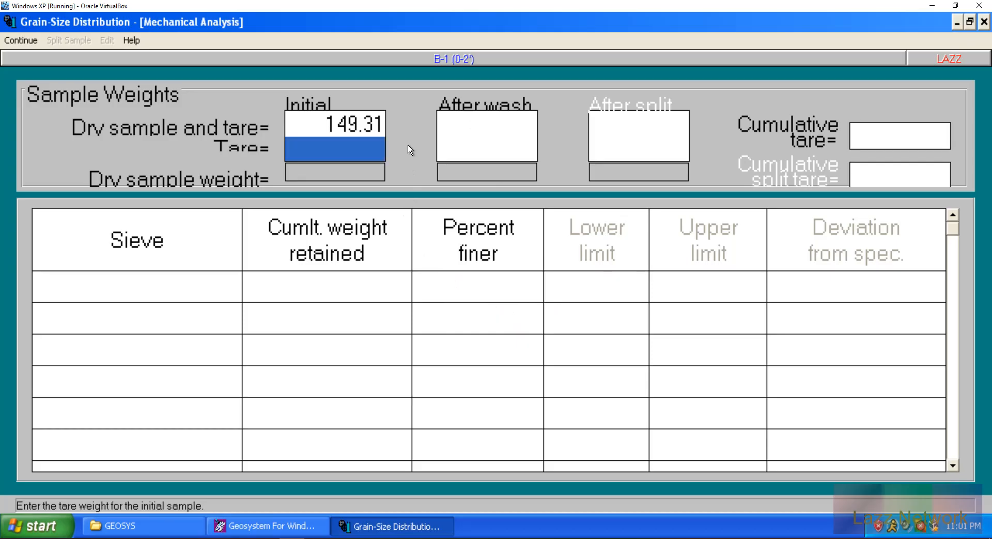
pyautogui.write('50.76')
pyautogui.press('Return')
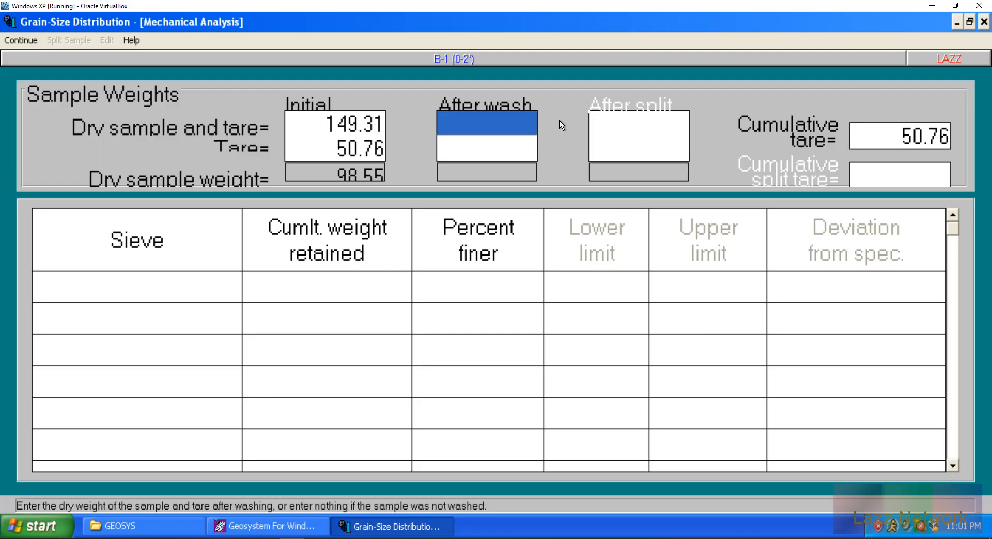
# Step: Enter the after-wash weights: 59.34 for dry sample and tare, and 50.76 for the tare
pyautogui.write('59.34')
pyautogui.press('Return')
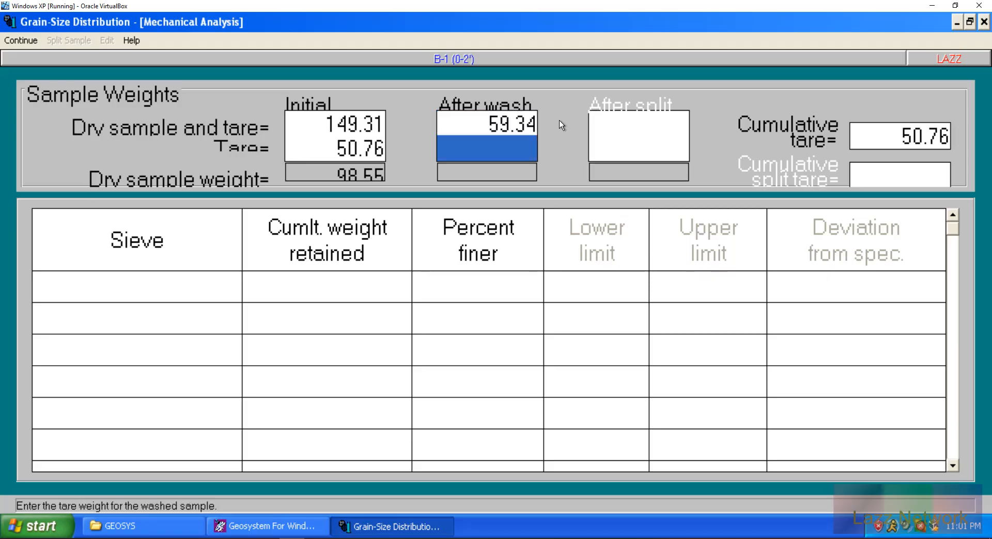
pyautogui.write('50.76')
pyautogui.press('Return')
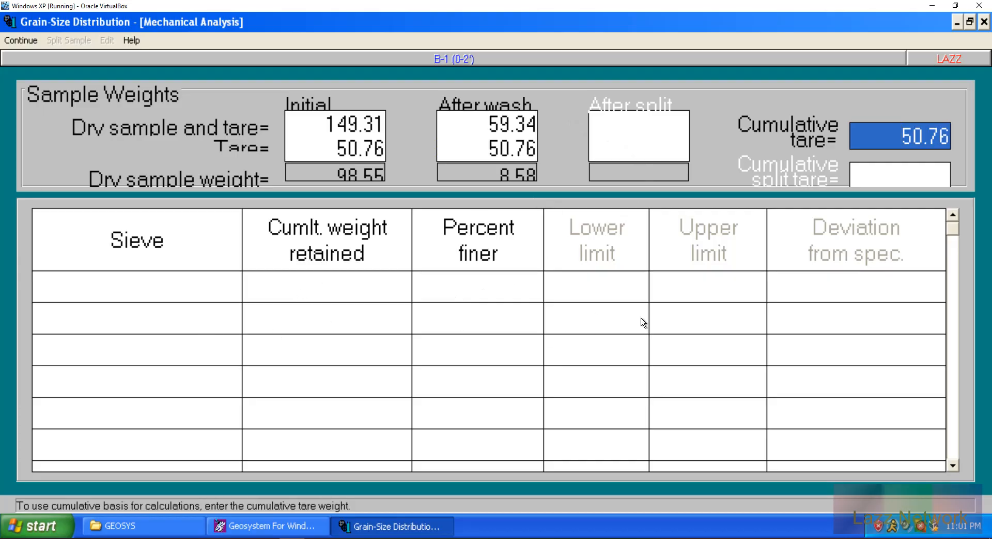
# Step: Fill the first rows of the sieve list with sieves #4, #10, #20, #40 and #60
pyautogui.click(132, 286)
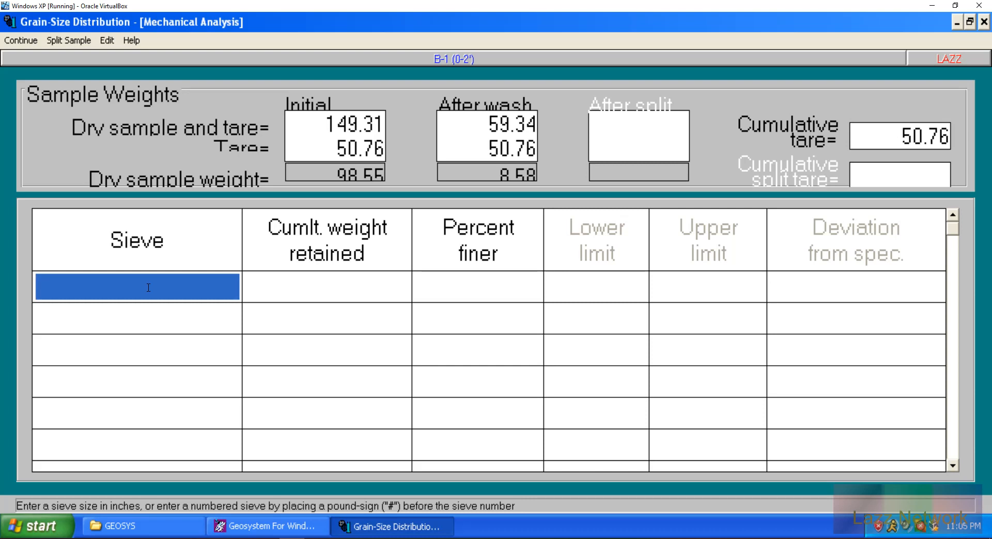
pyautogui.write('#4')
pyautogui.press('Return')
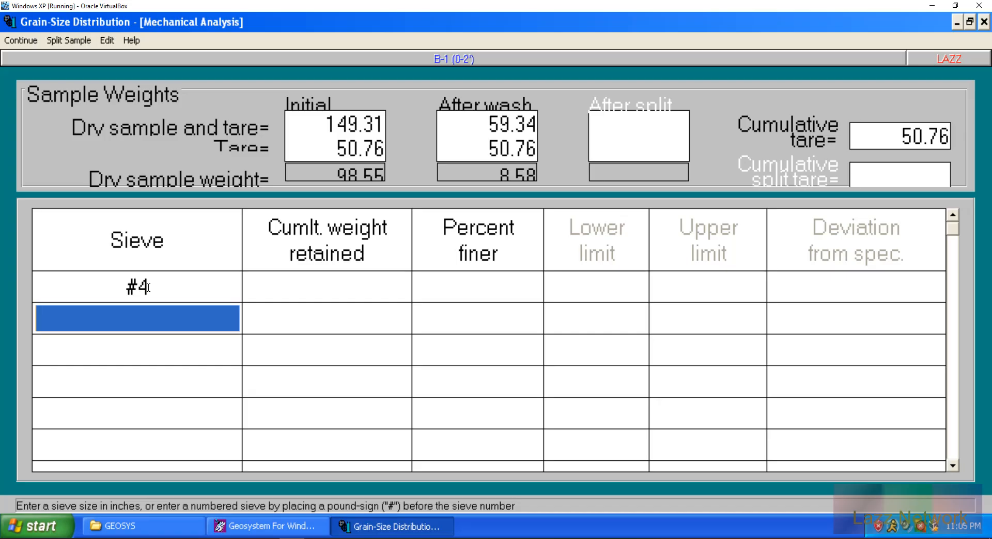
pyautogui.write('#10')
pyautogui.press('Return')
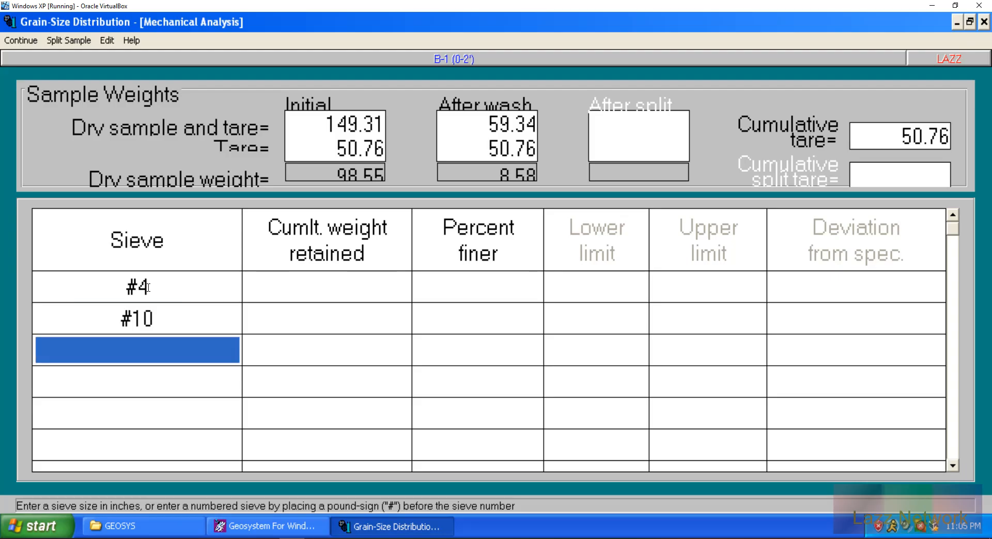
pyautogui.write('#20')
pyautogui.press('Return')
pyautogui.write('#40')
pyautogui.press('Return')
pyautogui.write('#60')
pyautogui.press('Return')
# Step: Complete the sieve list below #60 with sieves #100, #140 and #200
pyautogui.write('#10')
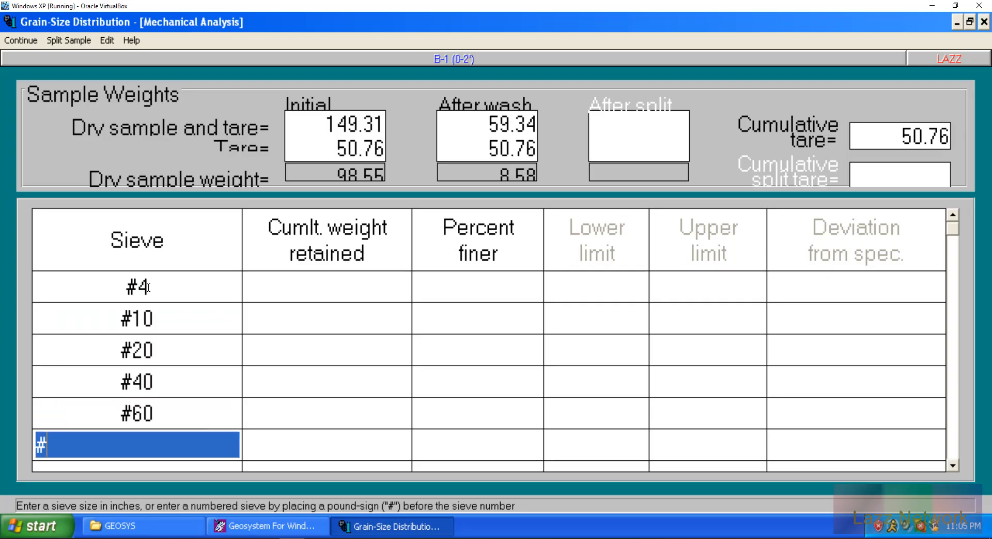
pyautogui.press('Return')
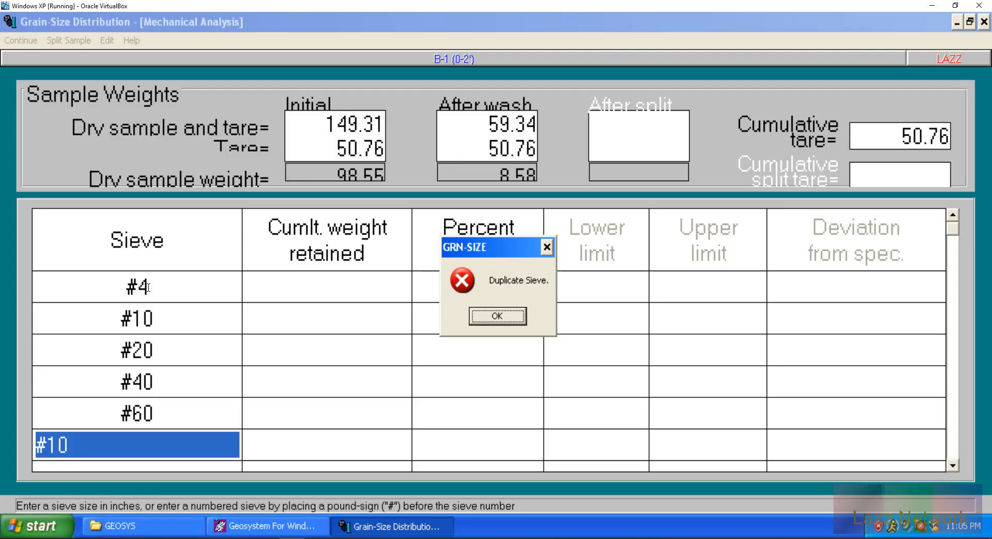
pyautogui.press('Return')
pyautogui.write('0')
pyautogui.press('Return')
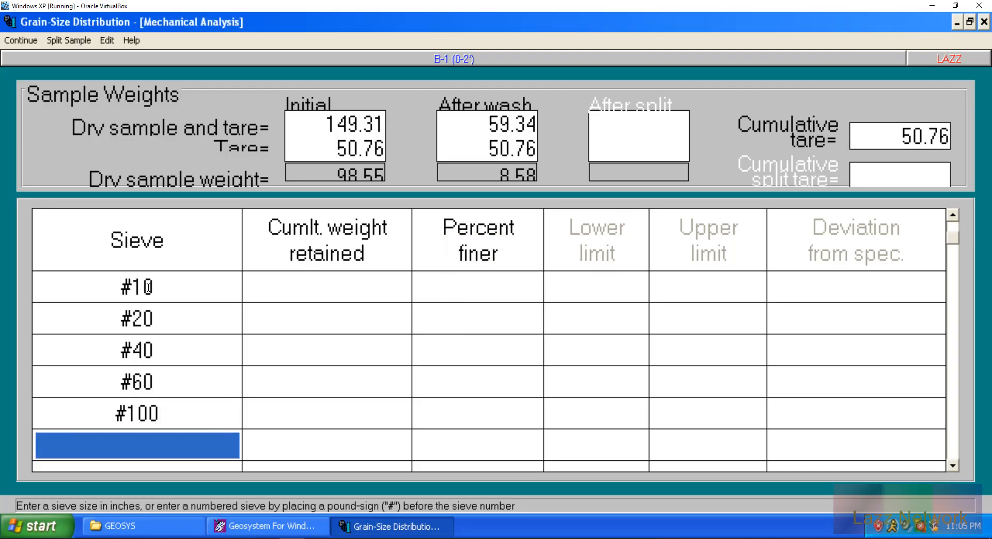
pyautogui.write('#140')
pyautogui.press('Return')
pyautogui.write('#200')
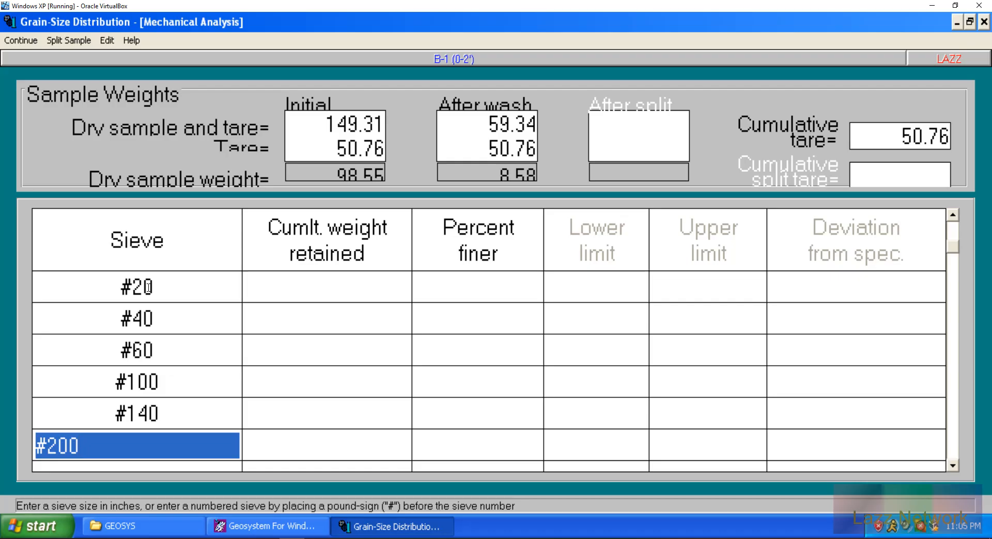
pyautogui.press('Up')
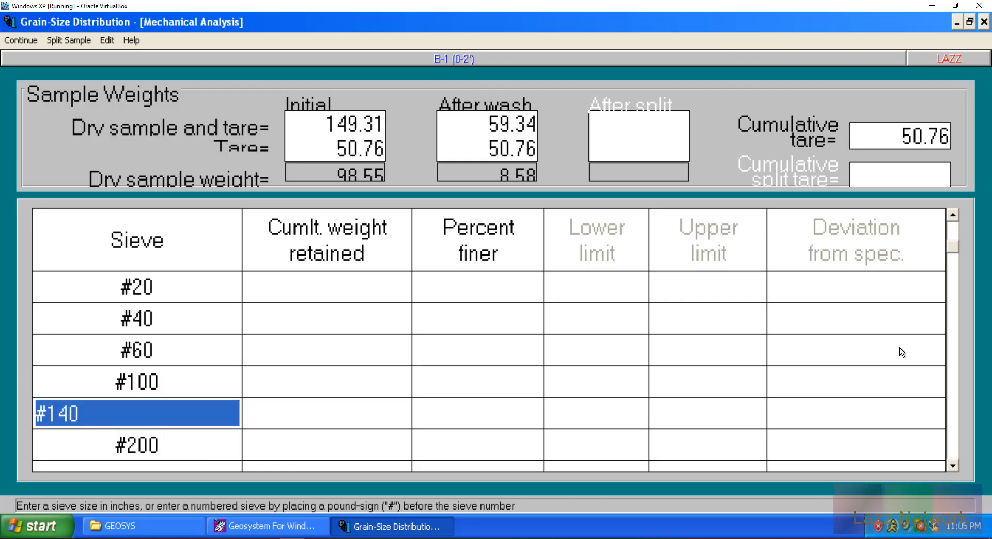
# Step: Continue from the mechanical analysis to the grain-size curve and on to the test description
pyautogui.click(954, 214)
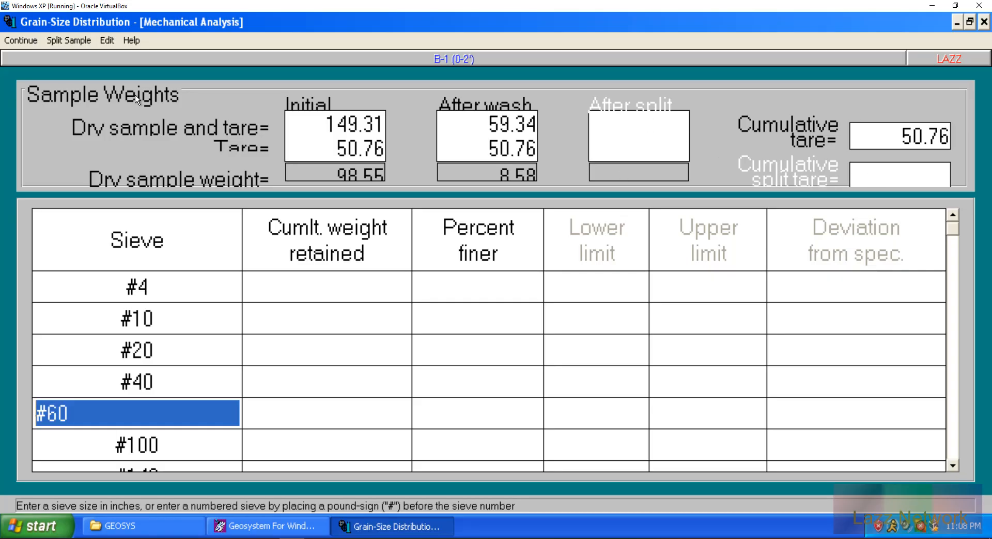
pyautogui.click(23, 41)
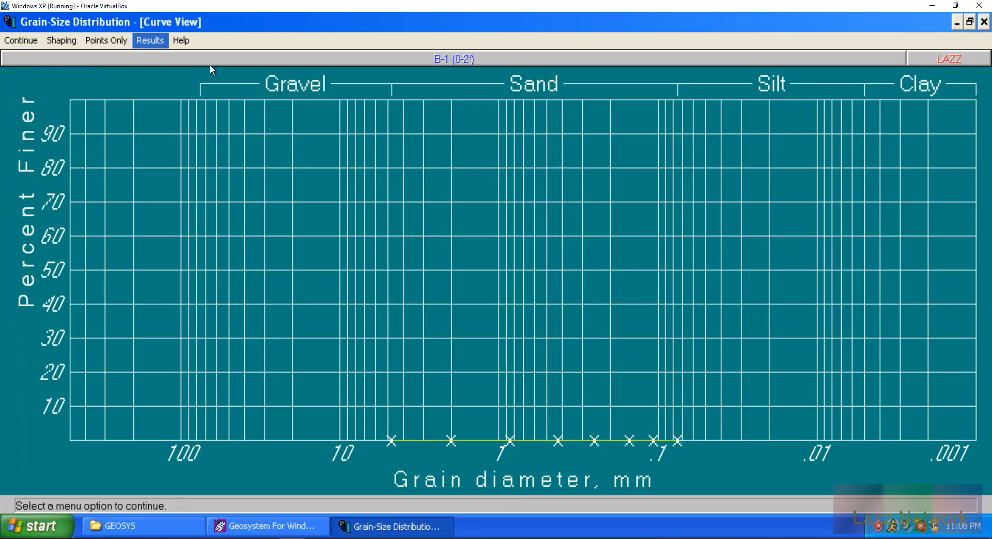
pyautogui.click(29, 40)
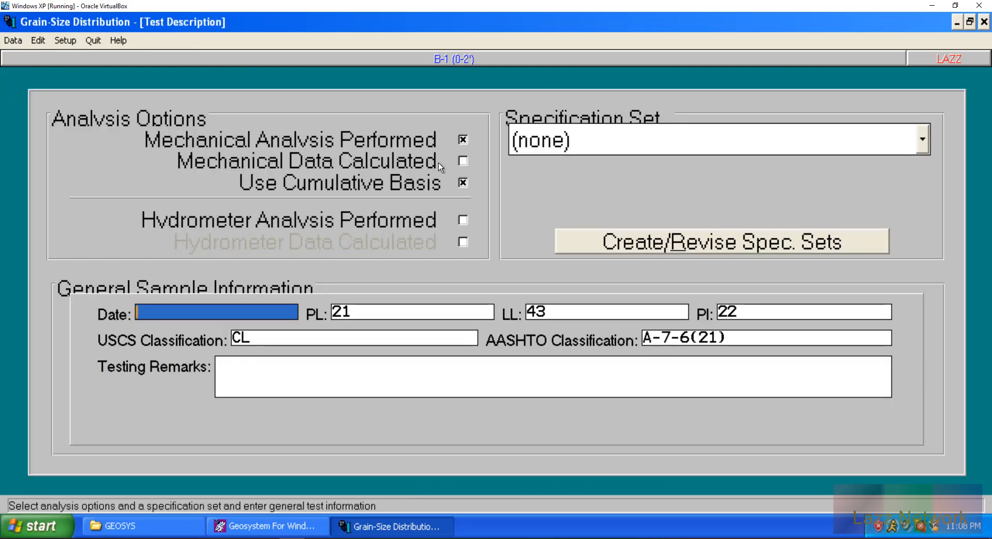
# Step: Mark the hydrometer analysis as performed, and check the mechanical data before returning to the test description
pyautogui.click(463, 221)
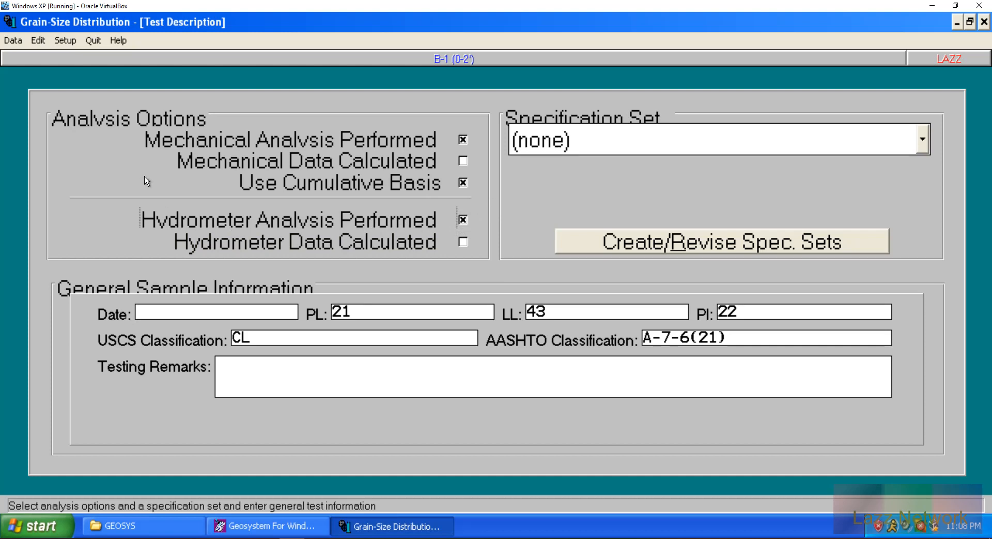
pyautogui.click(14, 41)
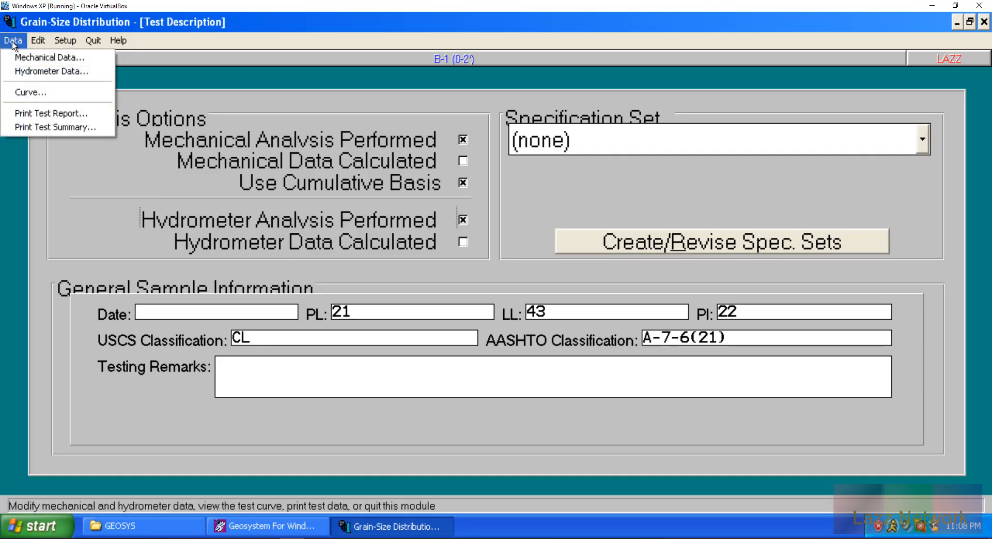
pyautogui.click(51, 58)
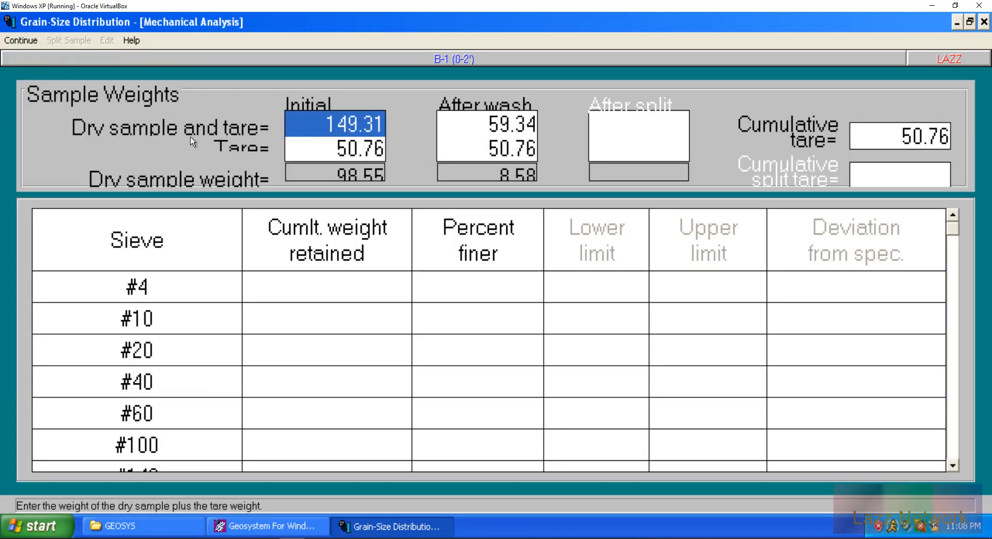
pyautogui.click(29, 39)
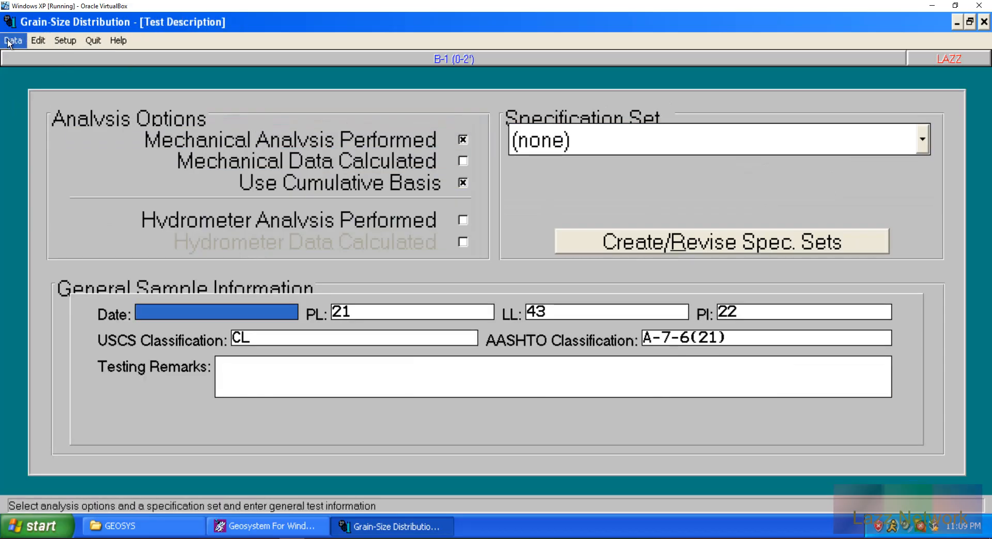
# Step: Mark the hydrometer analysis as performed and open the hydrometer data for the constants
pyautogui.click(13, 41)
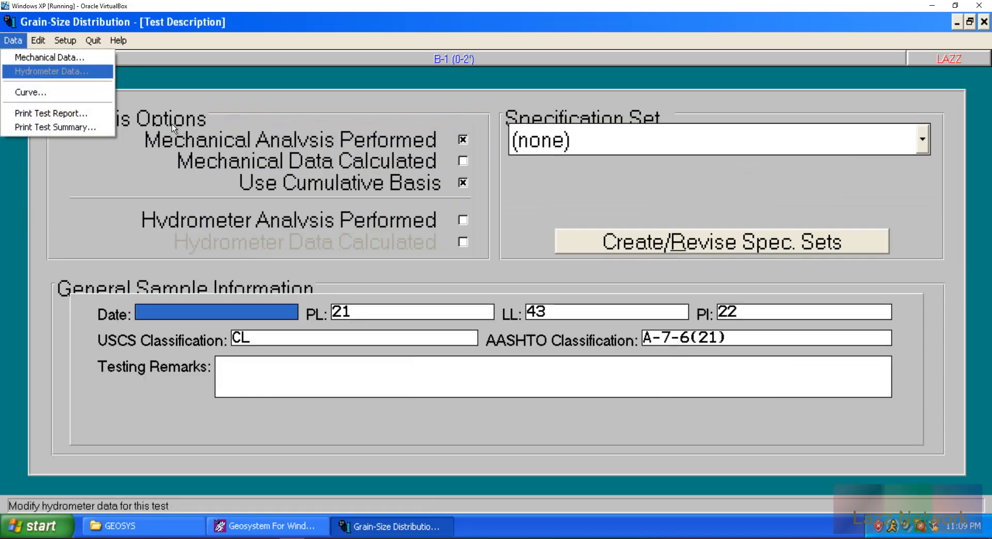
pyautogui.click(461, 220)
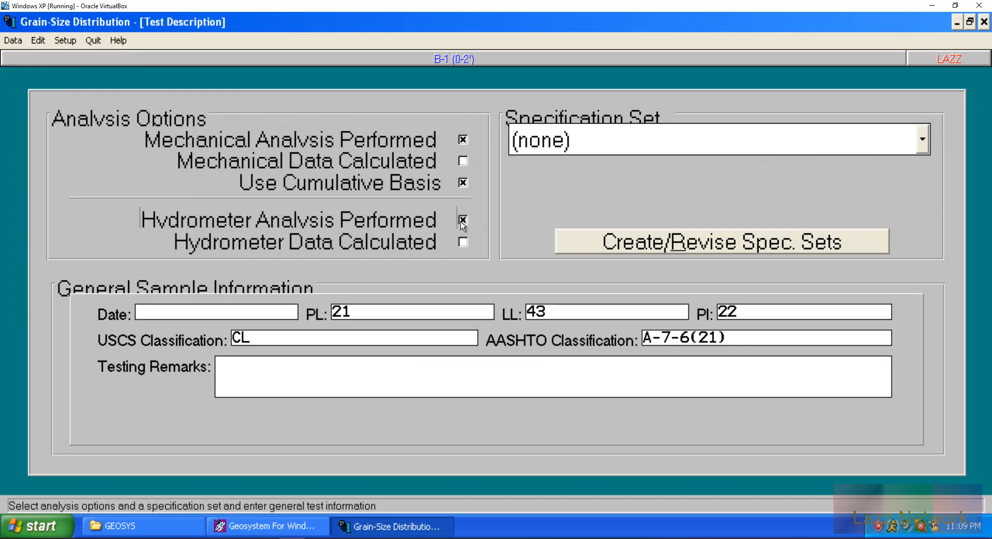
pyautogui.click(13, 41)
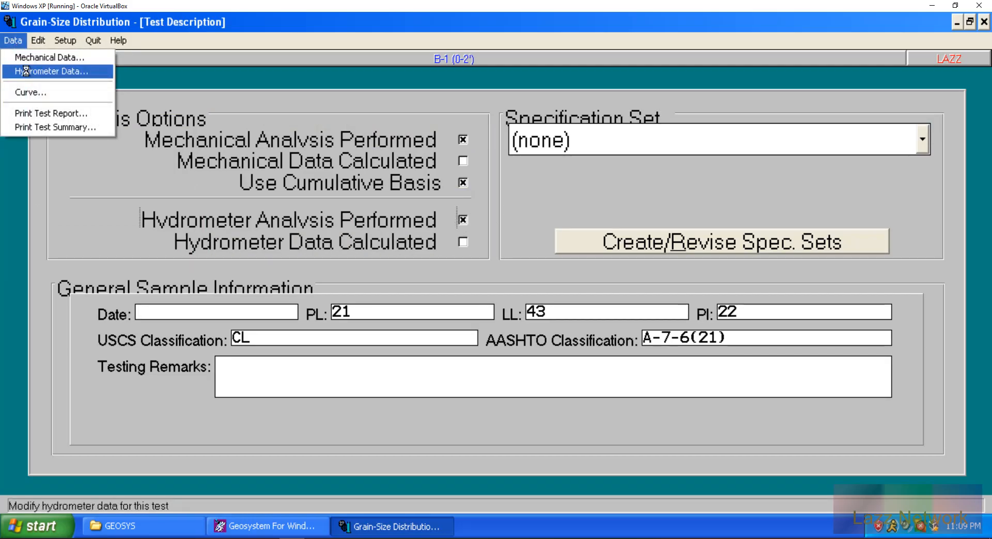
pyautogui.click(22, 72)
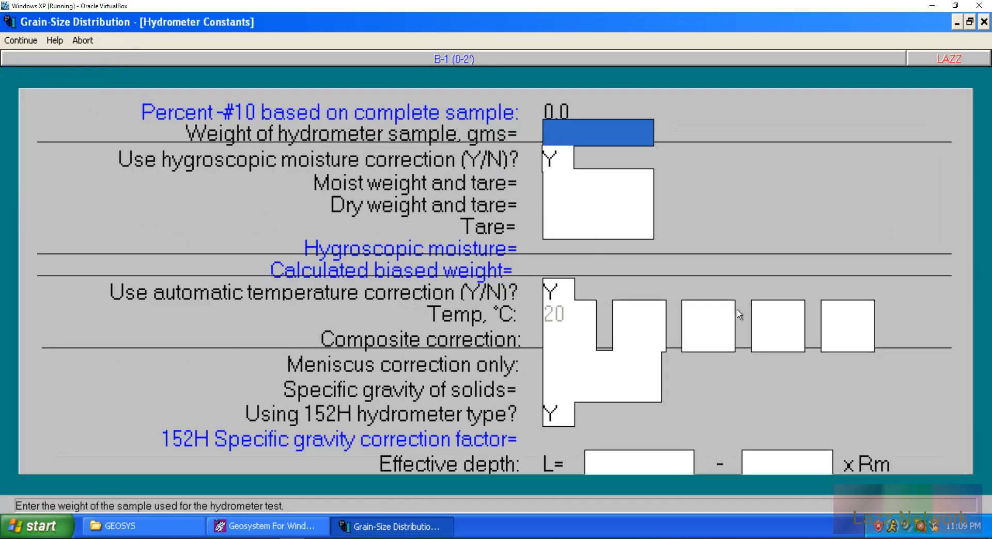
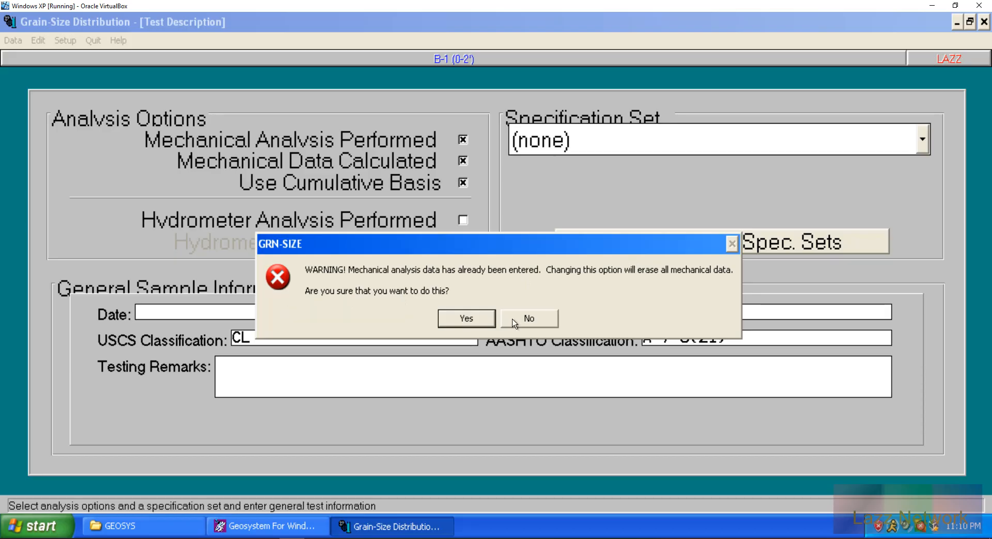
# Step: Decline the analysis option change that would erase the entered mechanical data
pyautogui.click(532, 317)
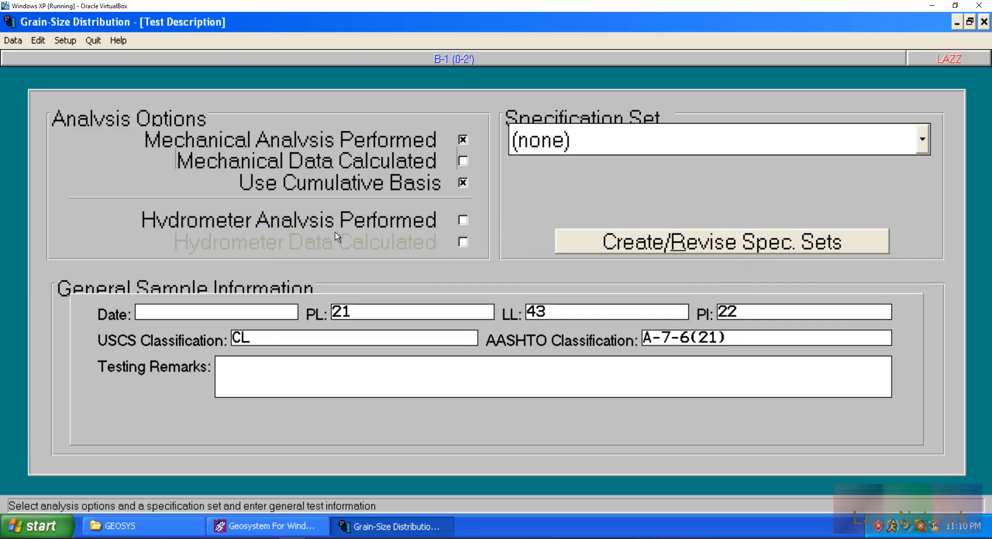
# Step: Turn off Mechanical Analysis Performed, accept erasing the existing mechanical data, and try to open the test curve
pyautogui.click(463, 140)
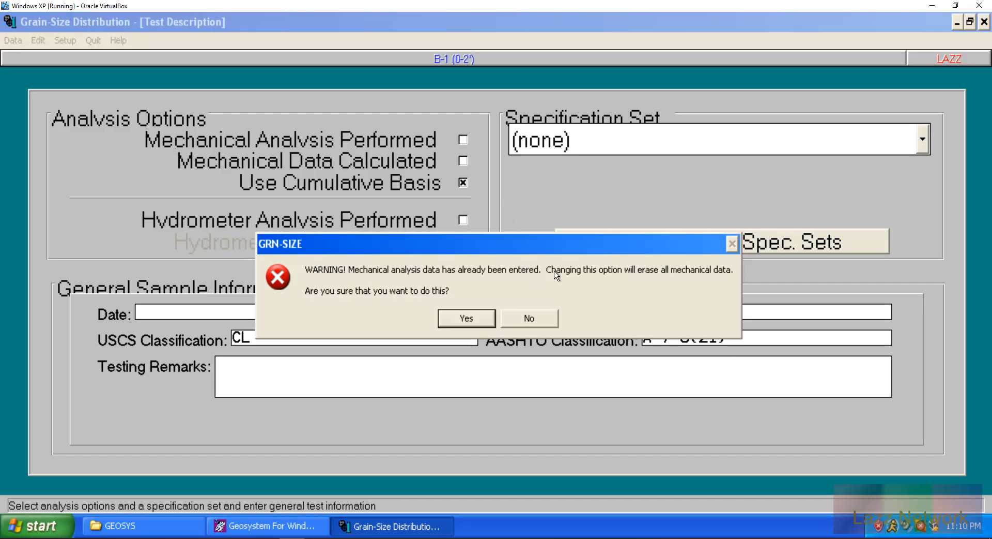
pyautogui.click(468, 319)
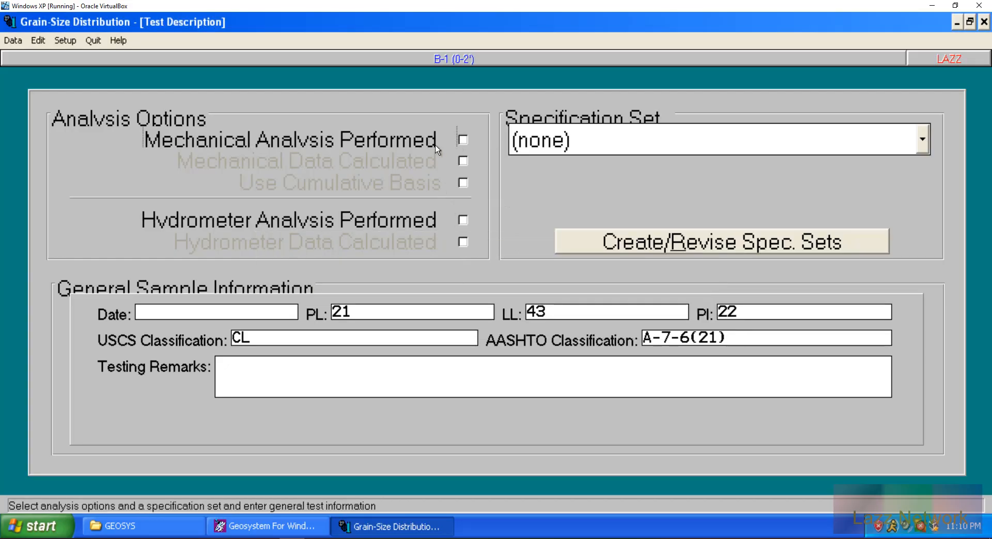
pyautogui.click(13, 41)
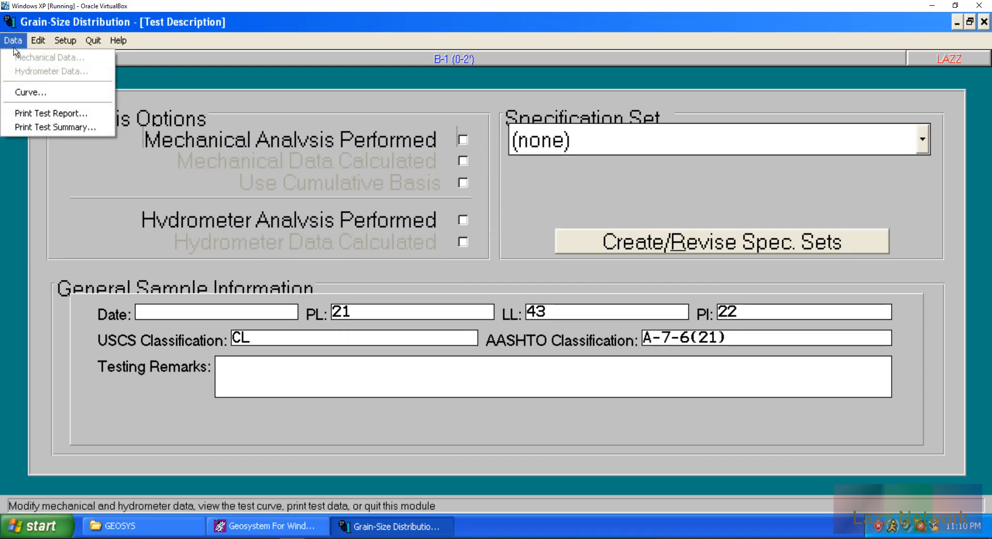
pyautogui.click(49, 93)
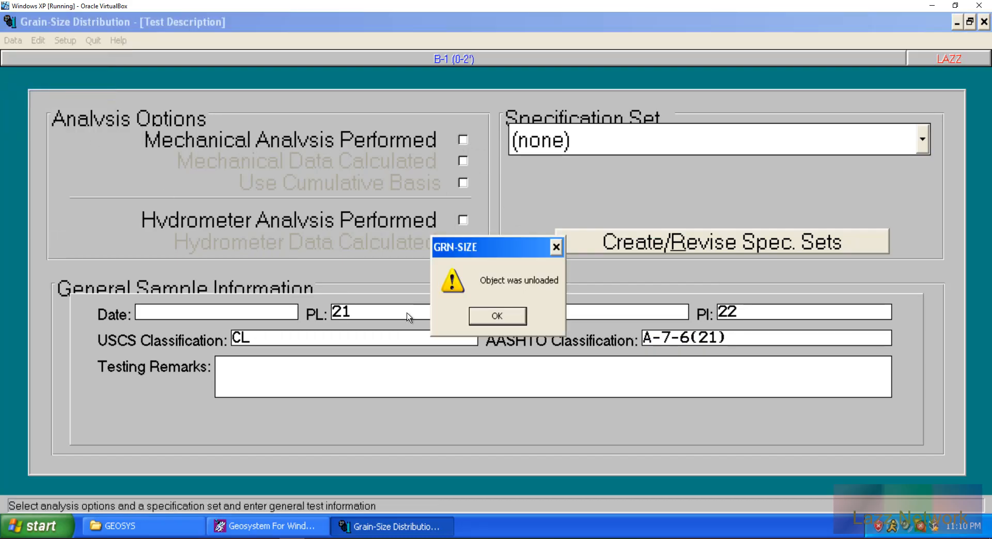
pyautogui.click(498, 316)
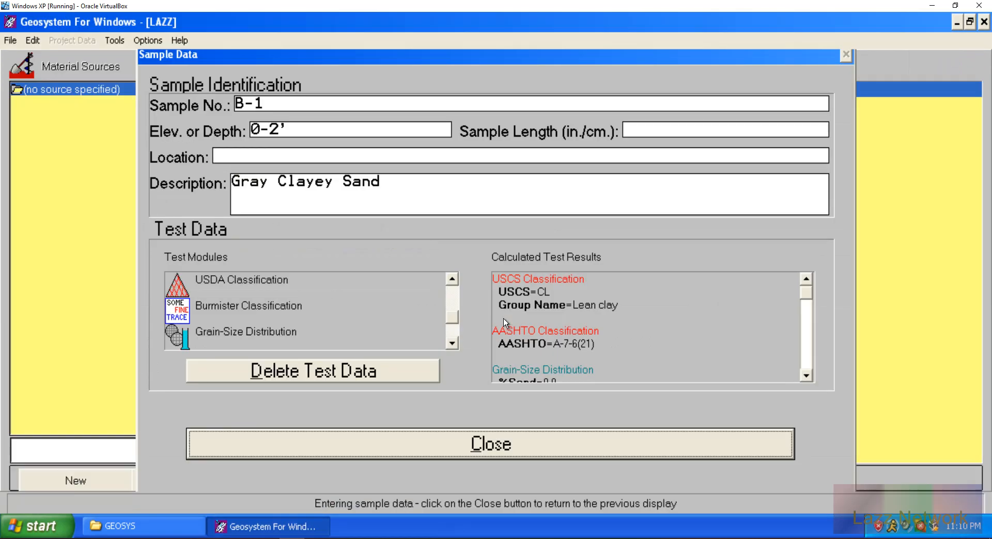
# Step: Reopen the Grain-Size Distribution test of sample B-1 and continue to the mechanical analysis without a predefined sieve set
pyautogui.doubleClick(223, 329)
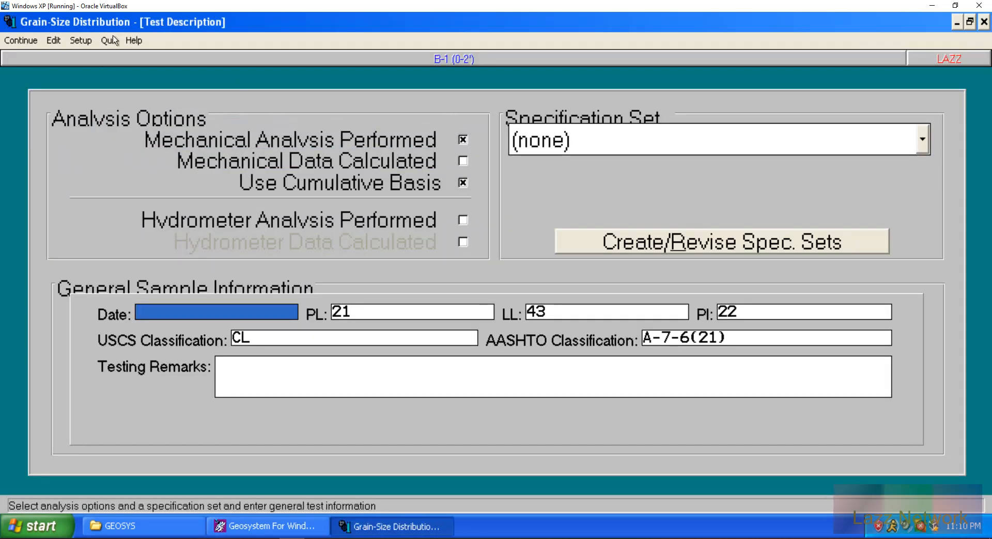
pyautogui.click(20, 41)
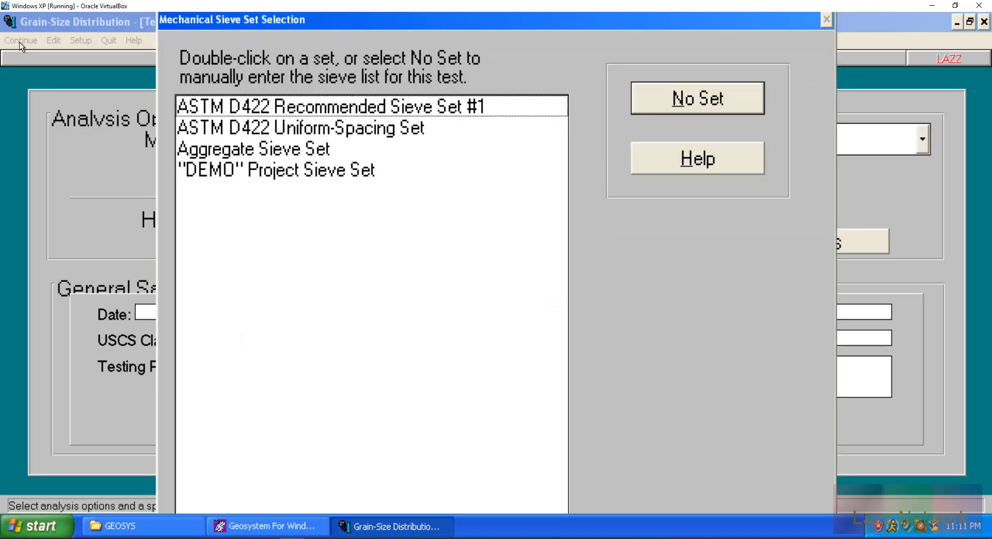
pyautogui.click(673, 98)
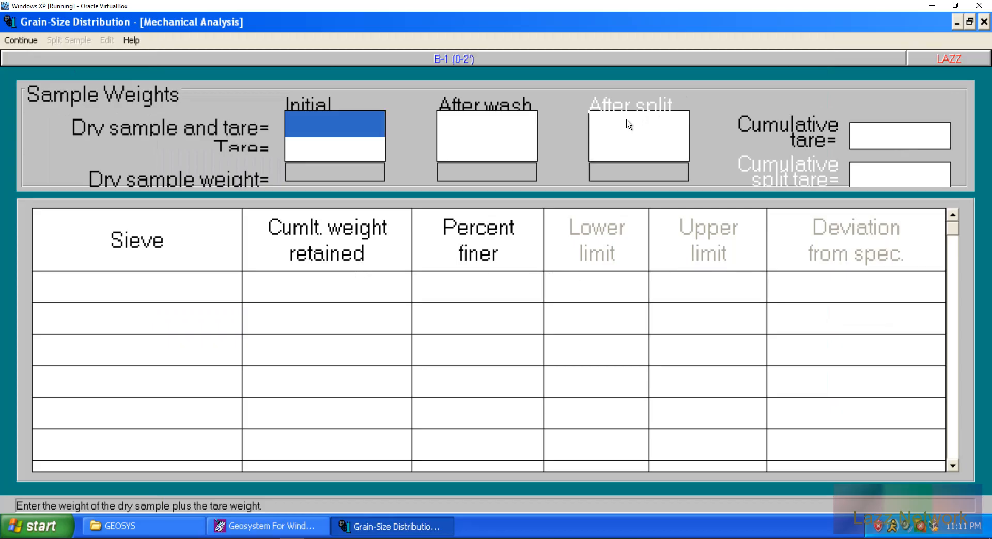
# Step: Set the cumulative tare to .00, the initial dry sample and tare weight to 149.31, and the initial tare to 50.76
pyautogui.click(871, 137)
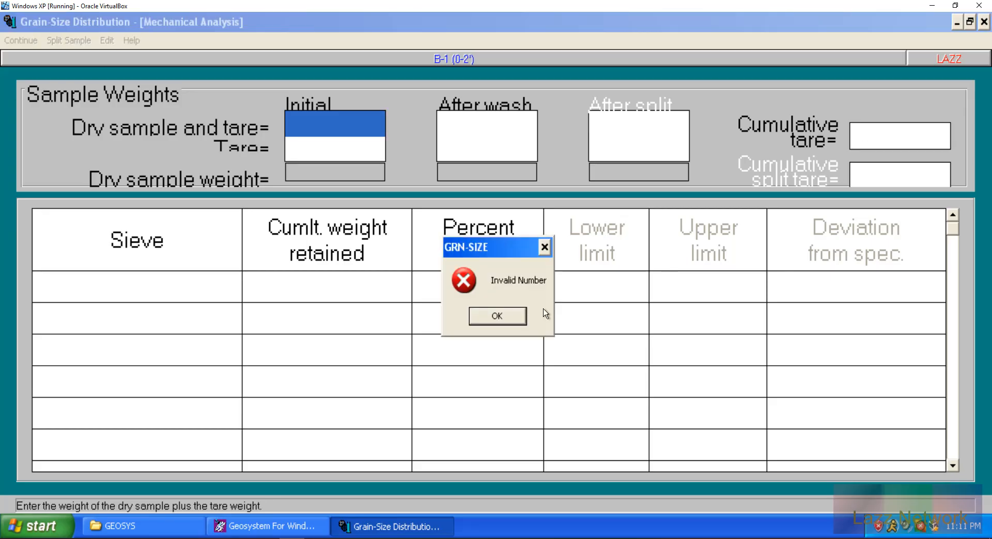
pyautogui.click(492, 316)
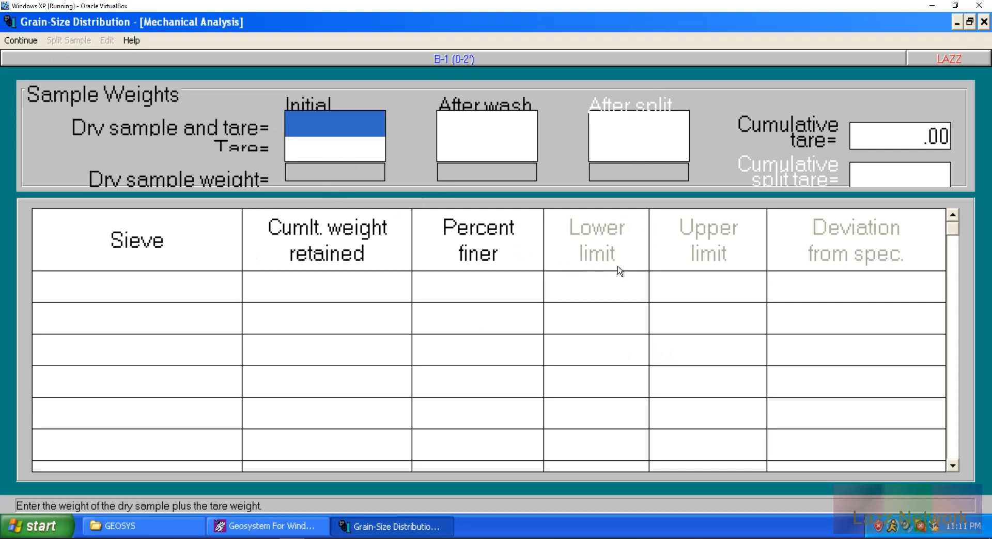
pyautogui.write('149.31')
pyautogui.press('Return')
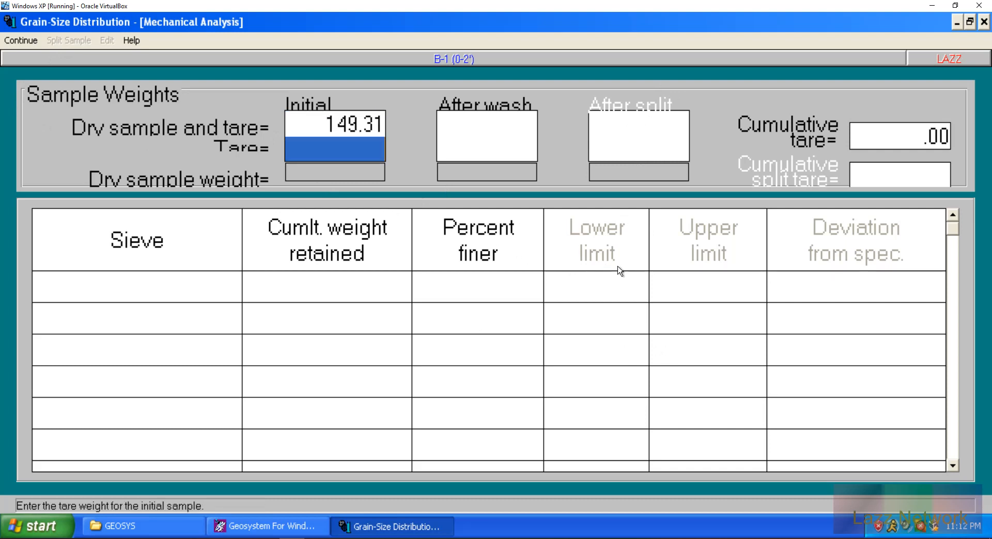
pyautogui.write('50.76')
pyautogui.press('Return')
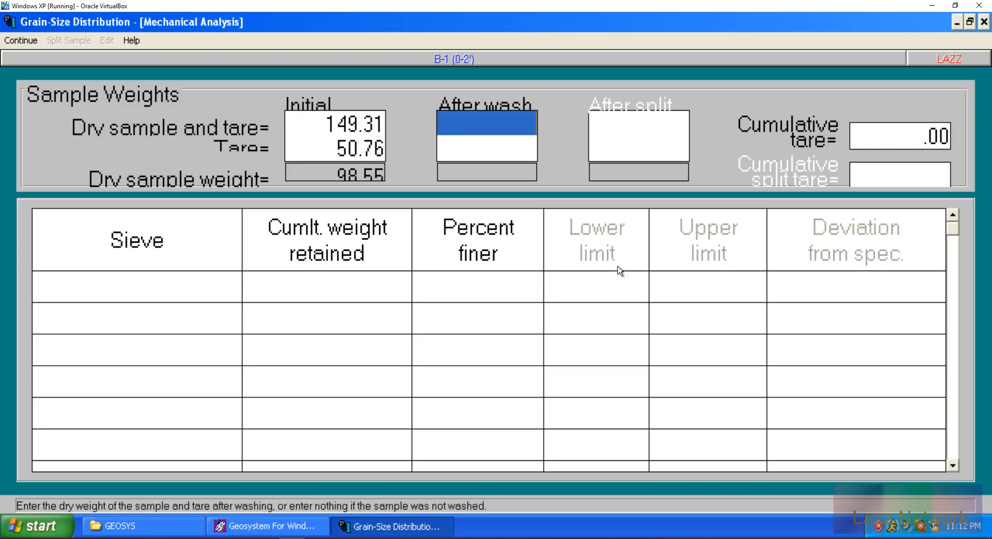
# Step: Set the after-wash dry sample and tare weight to 59.34 and its tare to 50.76
pyautogui.write('59.34')
pyautogui.press('Return')
pyautogui.write('50.6')
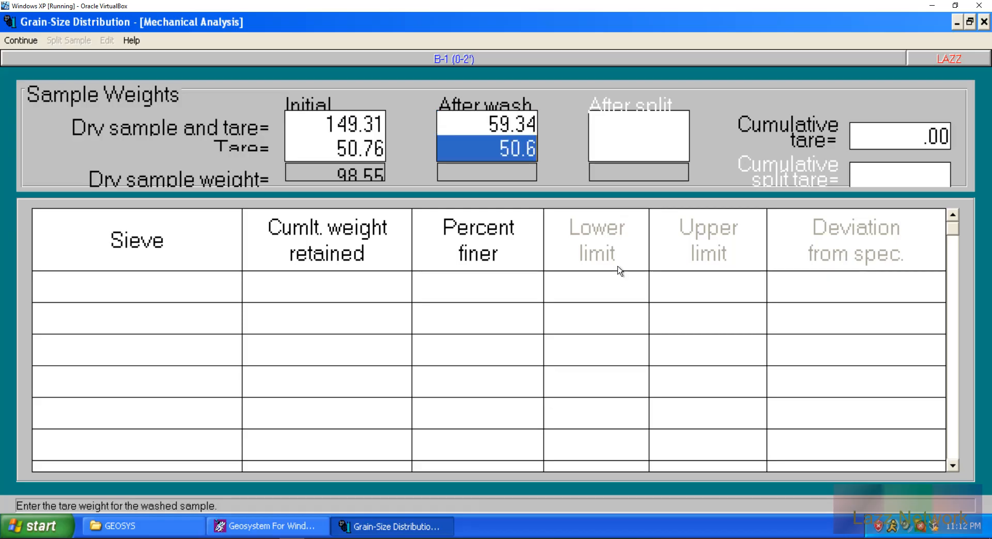
pyautogui.press('BackSpace')
pyautogui.press('BackSpace')
pyautogui.write('.76')
pyautogui.press('Return')
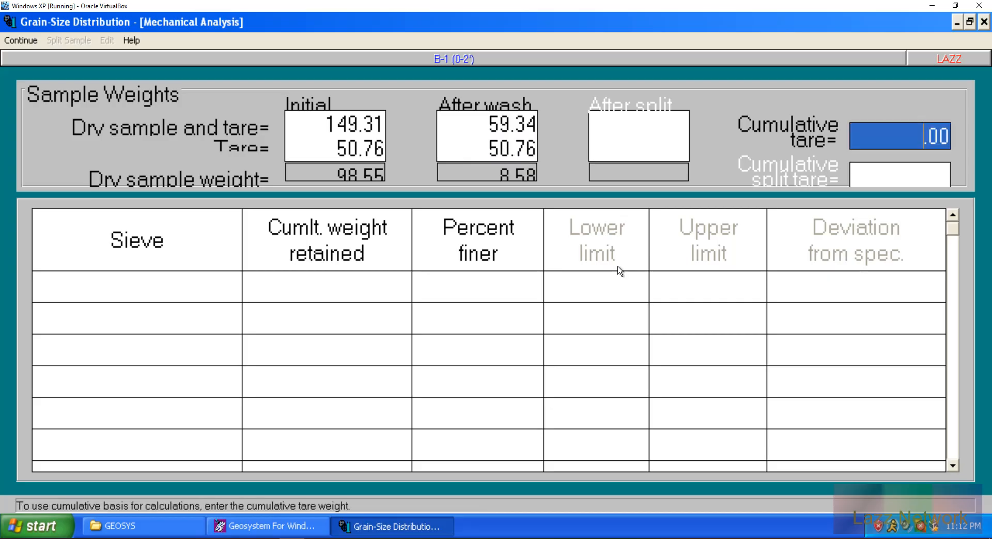
# Step: List sieves #4, #10, #20 and #40 in the first rows of the sieve column
pyautogui.click(227, 294)
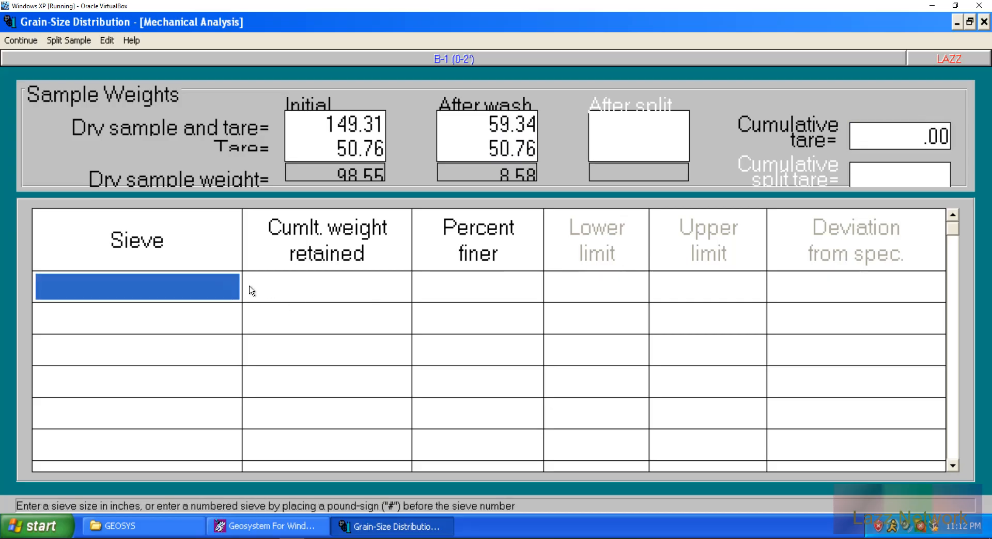
pyautogui.write('34')
pyautogui.press('BackSpace')
pyautogui.press('BackSpace')
pyautogui.write('#4')
pyautogui.press('Return')
pyautogui.write('#10')
pyautogui.press('Return')
pyautogui.write('#')
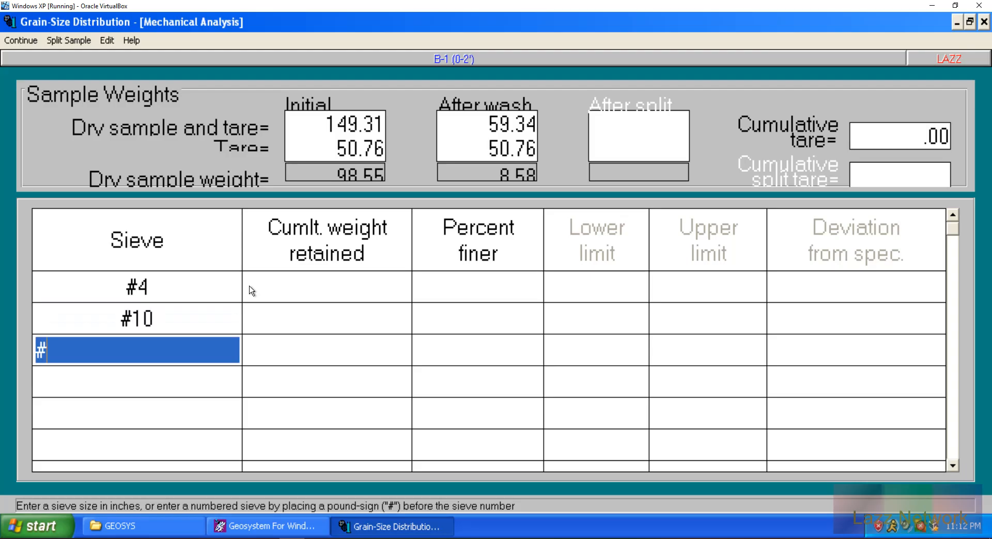
pyautogui.write('20')
pyautogui.press('Return')
pyautogui.write('#40')
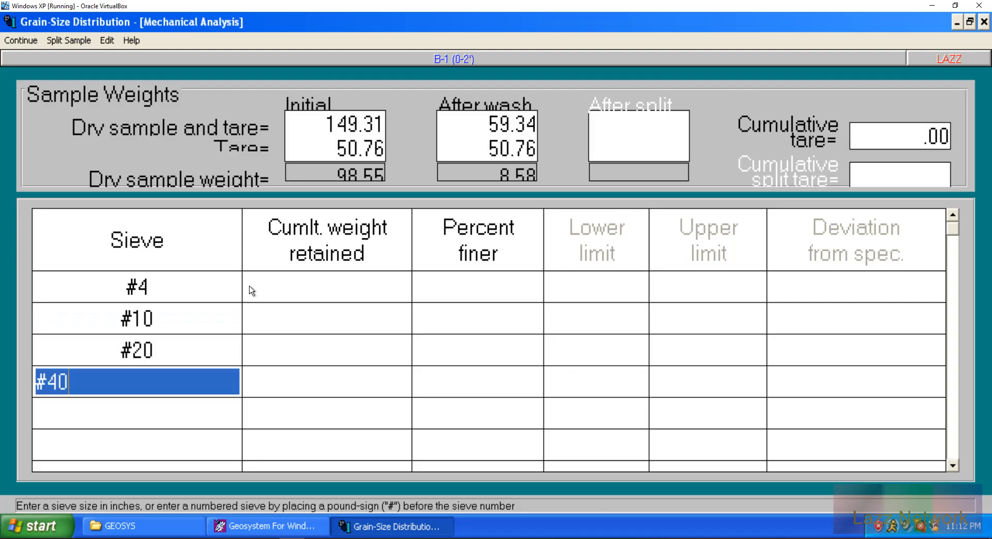
pyautogui.press('Return')
# Step: Continue the sieve list with sizes #60, #100, #140 and #200
pyautogui.write('#60')
pyautogui.press('Return')
pyautogui.write('#')
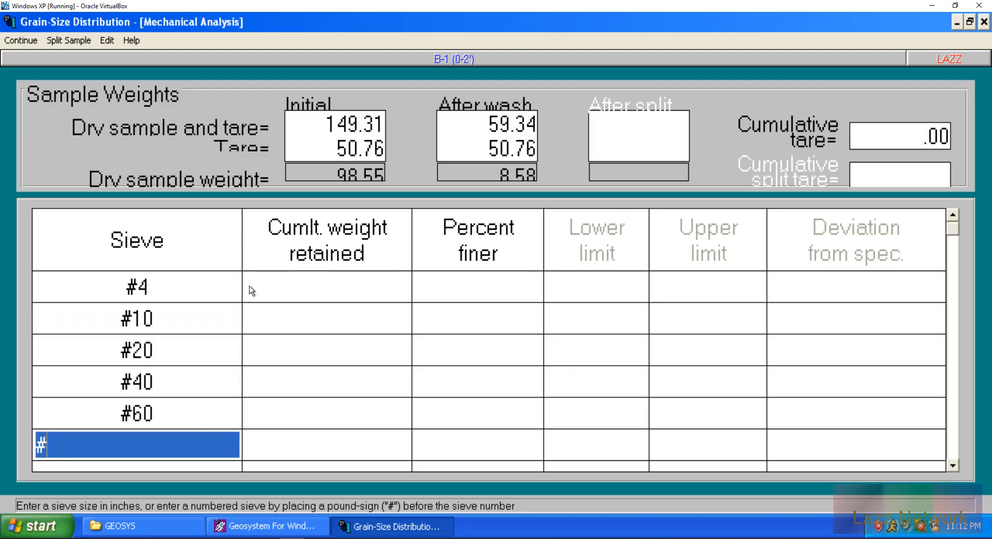
pyautogui.write('100')
pyautogui.press('Return')
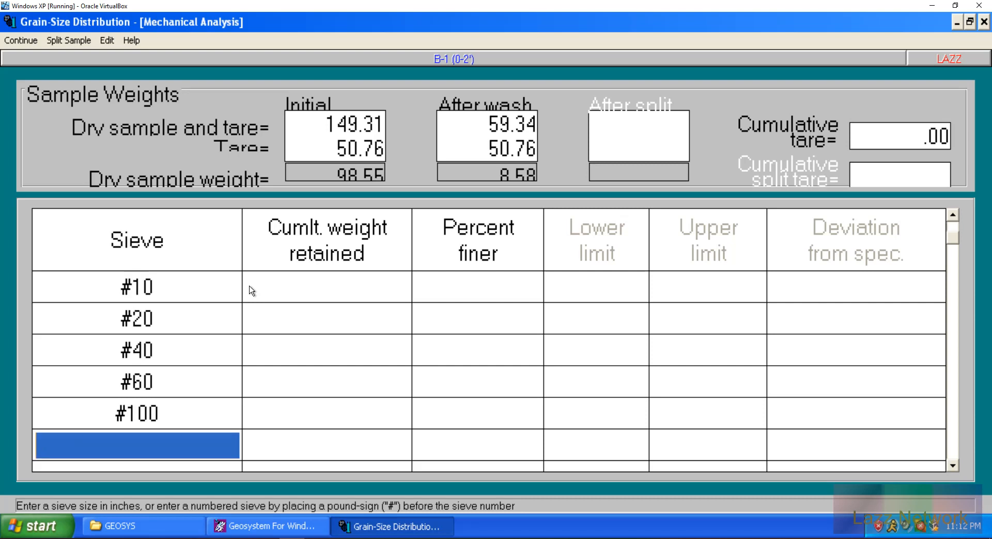
pyautogui.write('#140')
pyautogui.press('Return')
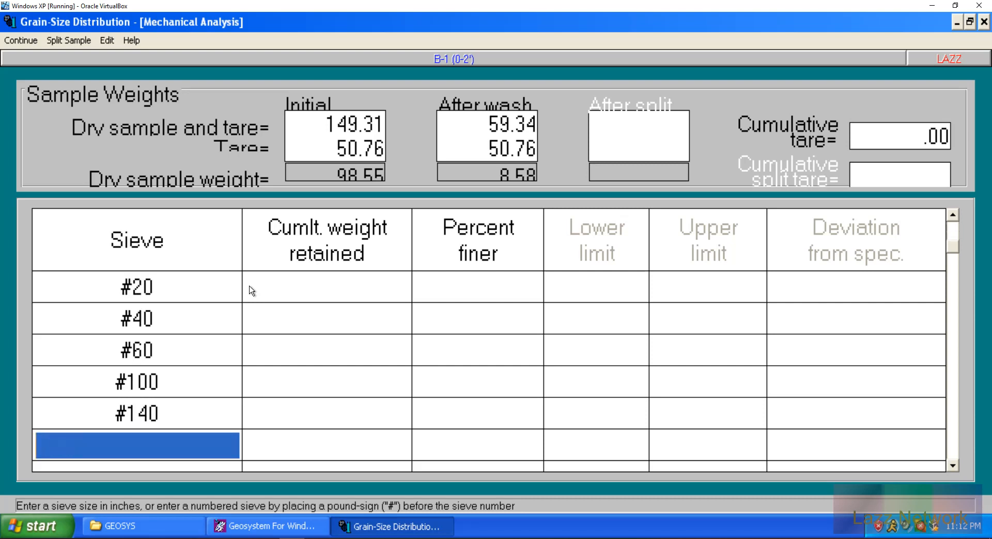
pyautogui.write('#200')
pyautogui.press('Up')
pyautogui.press('Down')
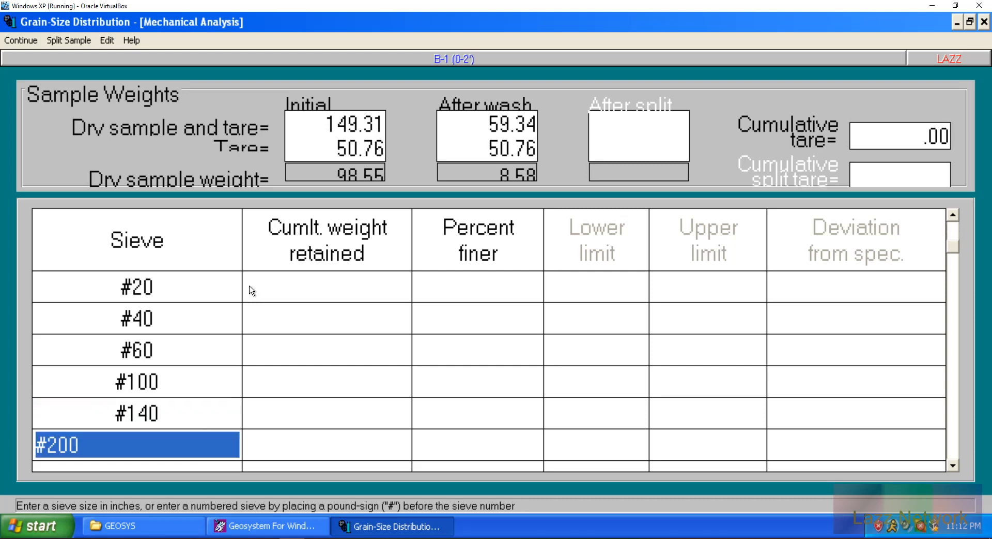
# Step: Enter cumulative weights retained of 0 for sieve #4, 15.87 for #10 and 2.79 for #20
pyautogui.click(315, 299)
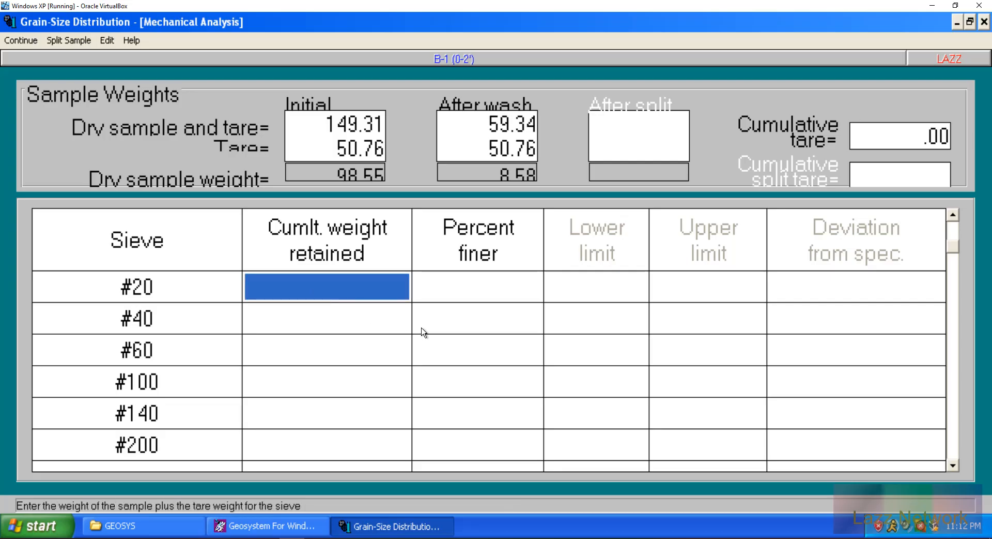
pyautogui.press('Up')
pyautogui.press('Up')
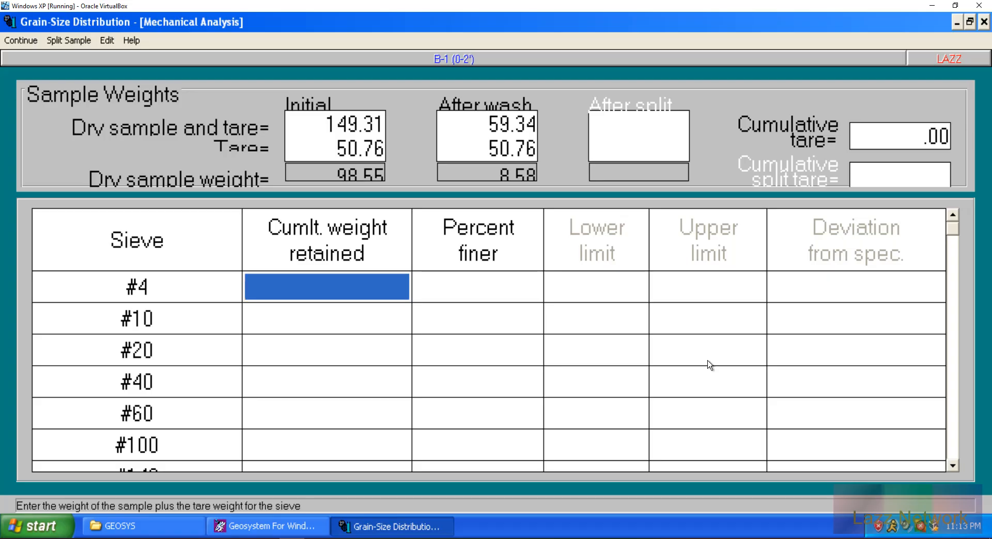
pyautogui.write('0')
pyautogui.press('Return')
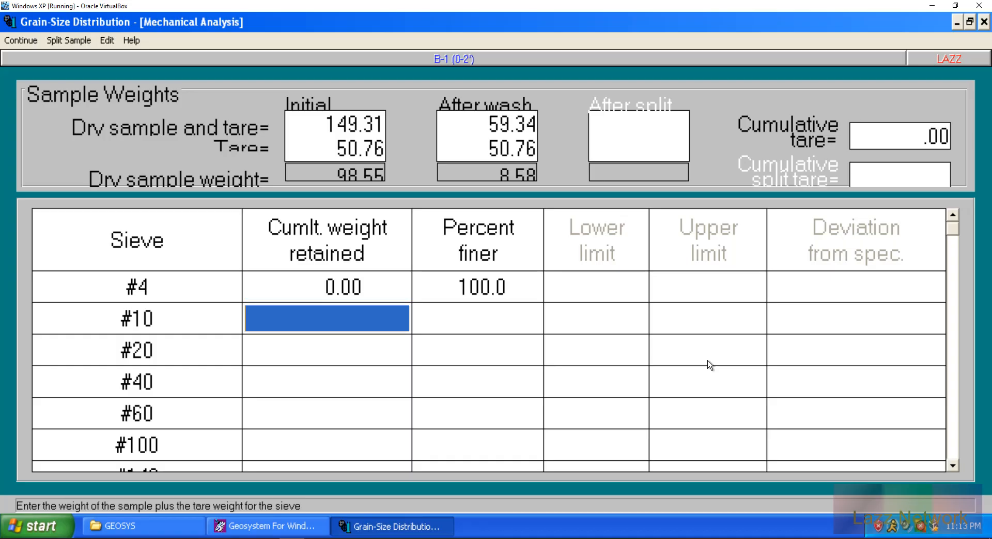
pyautogui.write('15.87')
pyautogui.press('Return')
pyautogui.write('2.')
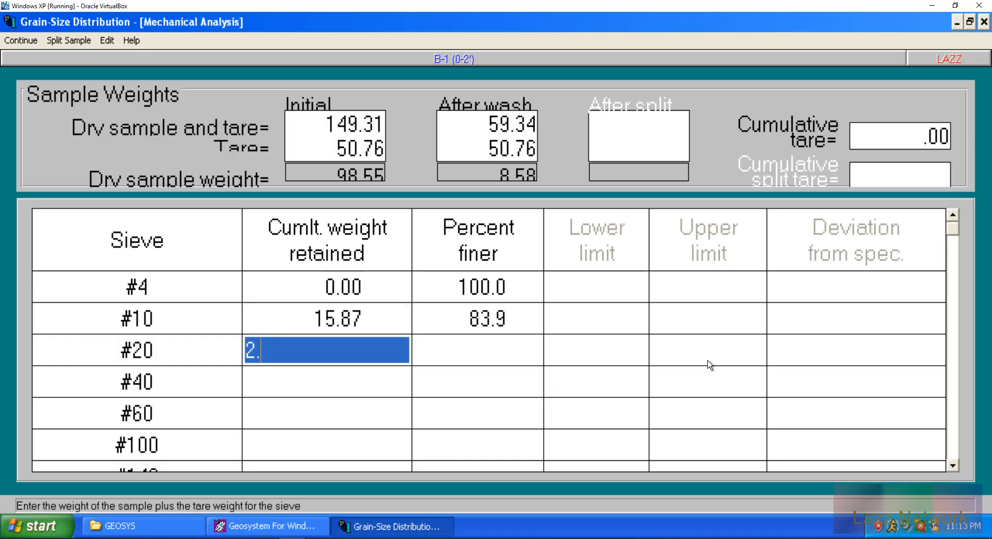
pyautogui.write('79')
pyautogui.press('Return')
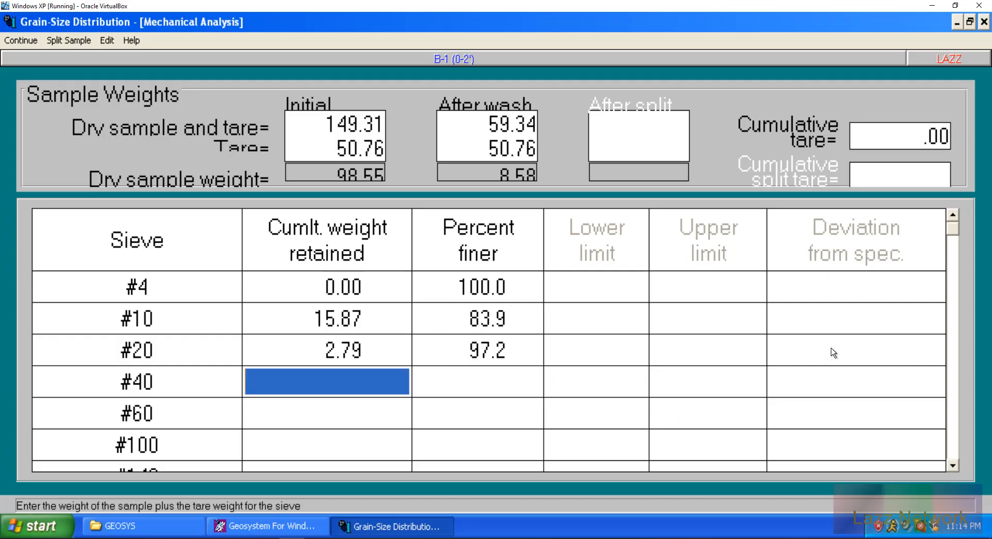
# Step: Enter cumulative weights retained of 4.79 for sieve #40, 6.29 for #60, 7.85 for #100, 8.55 for #140 and 9.01 for #200
pyautogui.write('4.79')
pyautogui.press('Return')
pyautogui.write('6.29')
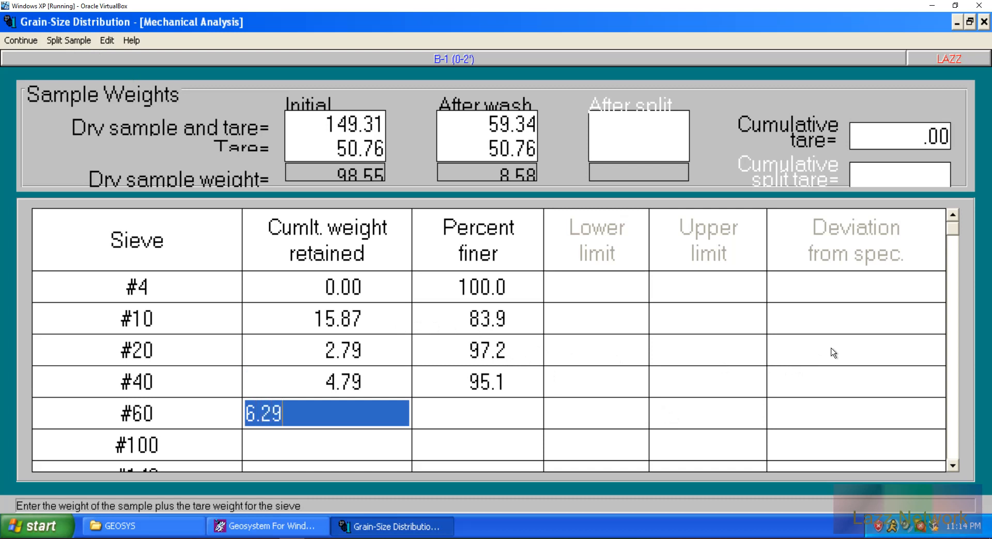
pyautogui.press('Return')
pyautogui.write('7.85')
pyautogui.press('Return')
pyautogui.write('8.55')
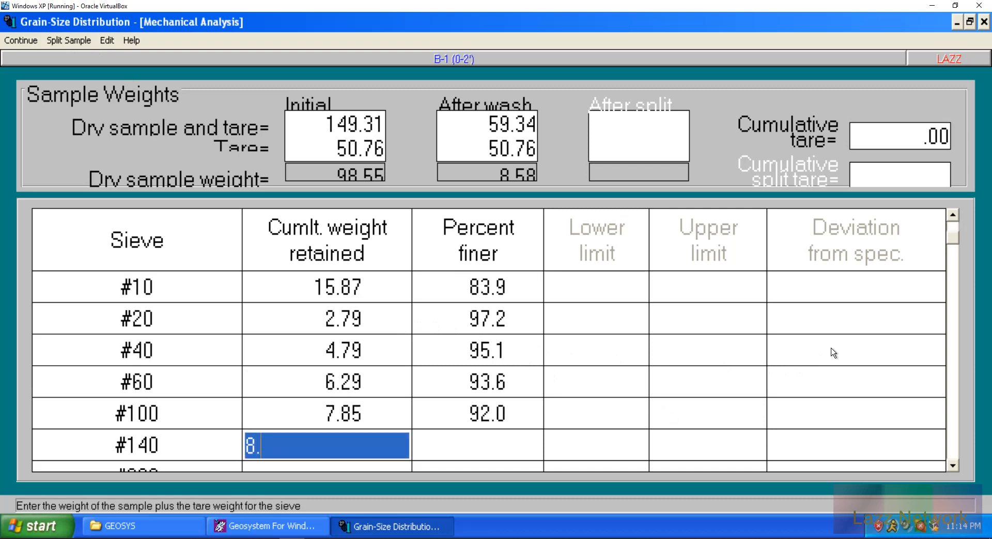
pyautogui.press('Return')
pyautogui.write('9.01')
pyautogui.press('Up')
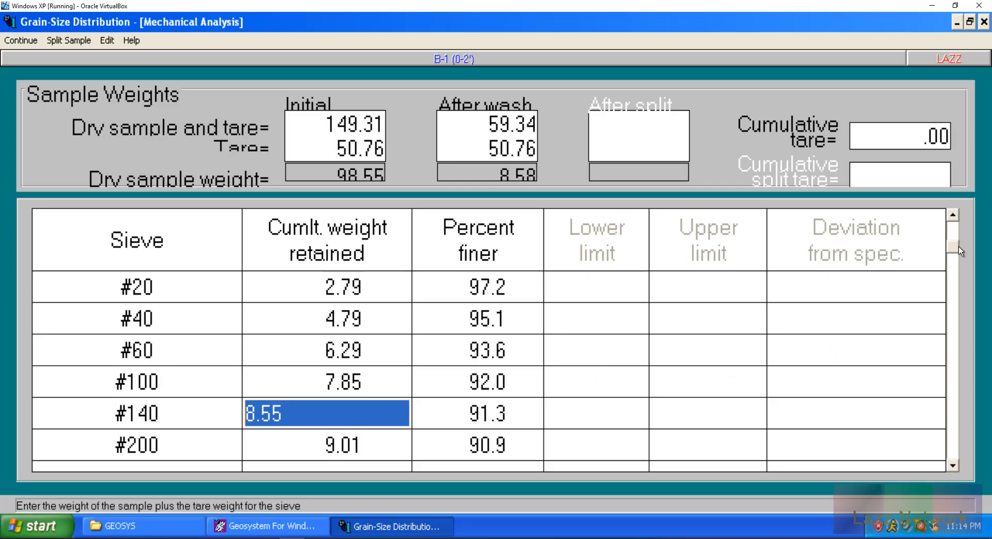
# Step: Start a sample split on the #4 sieve and consult the help on mechanical analysis data entry
pyautogui.moveTo(958, 253); pyautogui.dragTo(956, 229)
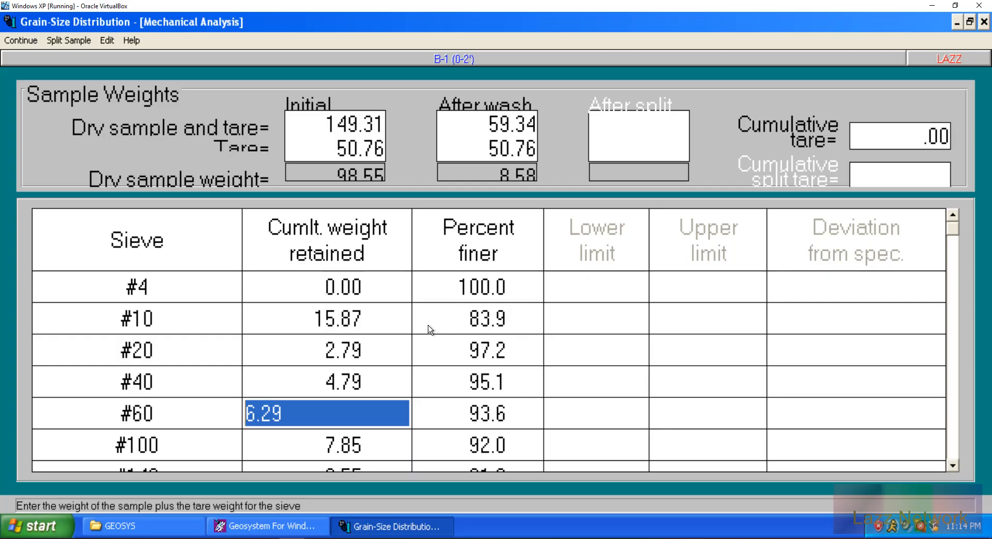
pyautogui.click(45, 322)
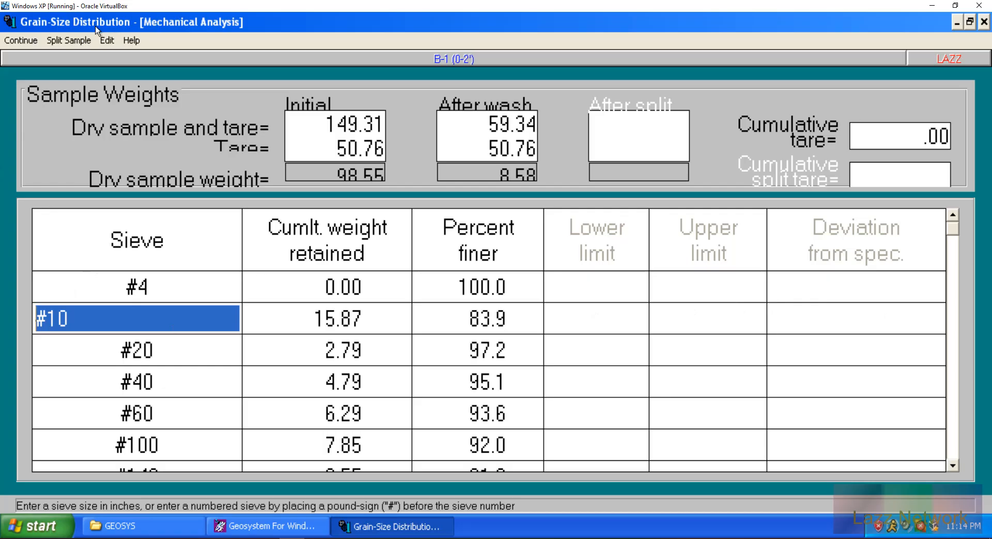
pyautogui.click(69, 41)
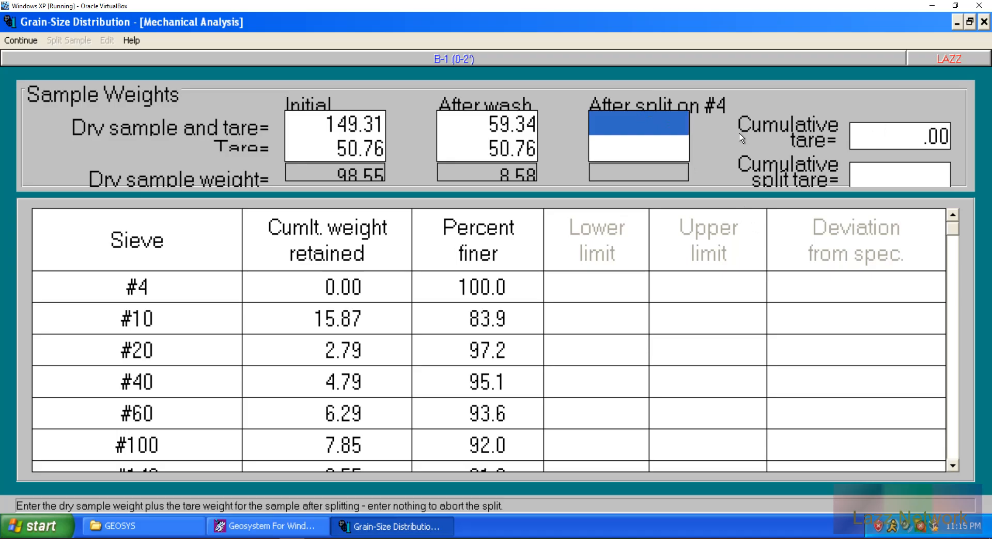
pyautogui.click(131, 41)
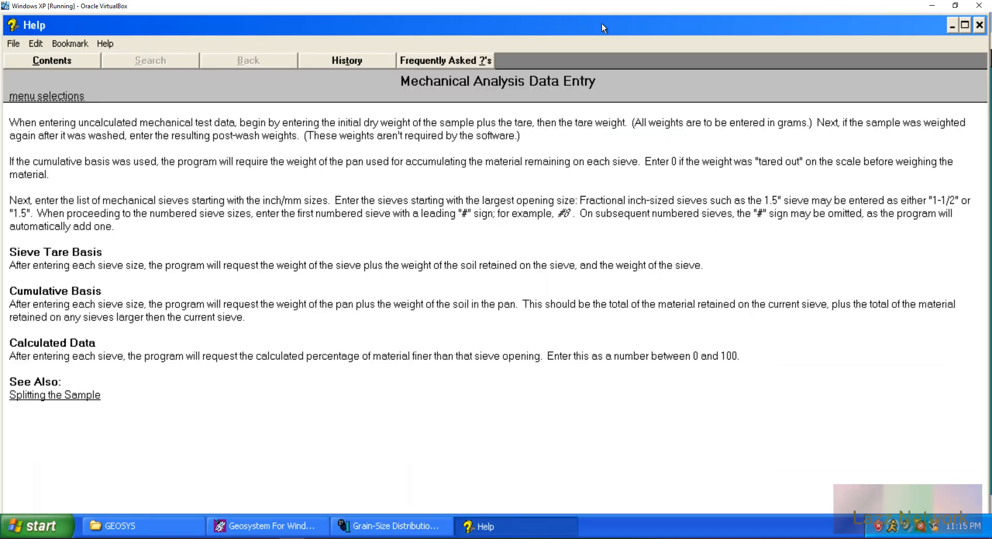
pyautogui.click(979, 25)
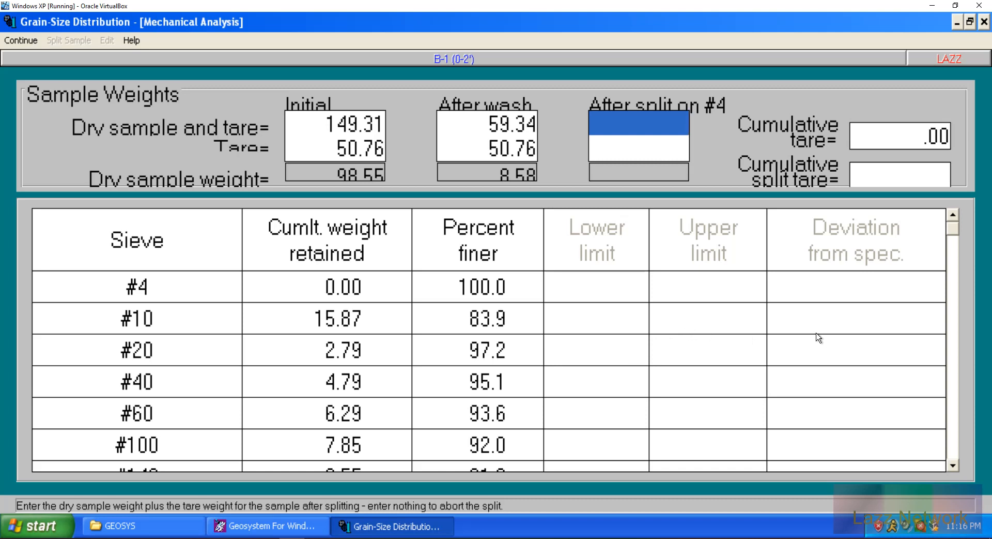
# Step: Enter the split on #4 with a dry sample and tare weight of 363.70, tare of 0 and cumulative split tare of 0
pyautogui.write('363.7')
pyautogui.press('Return')
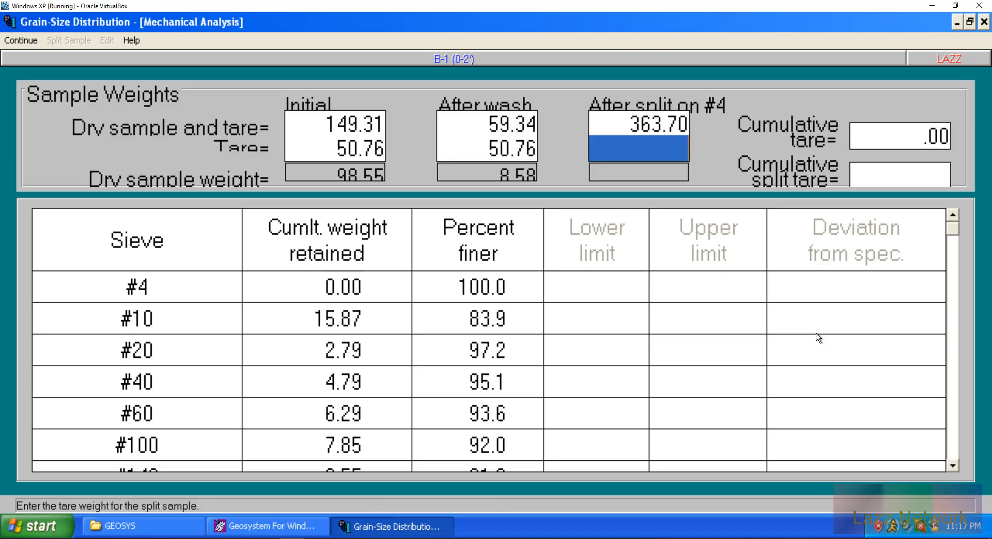
pyautogui.write('0')
pyautogui.press('Return')
pyautogui.write('0')
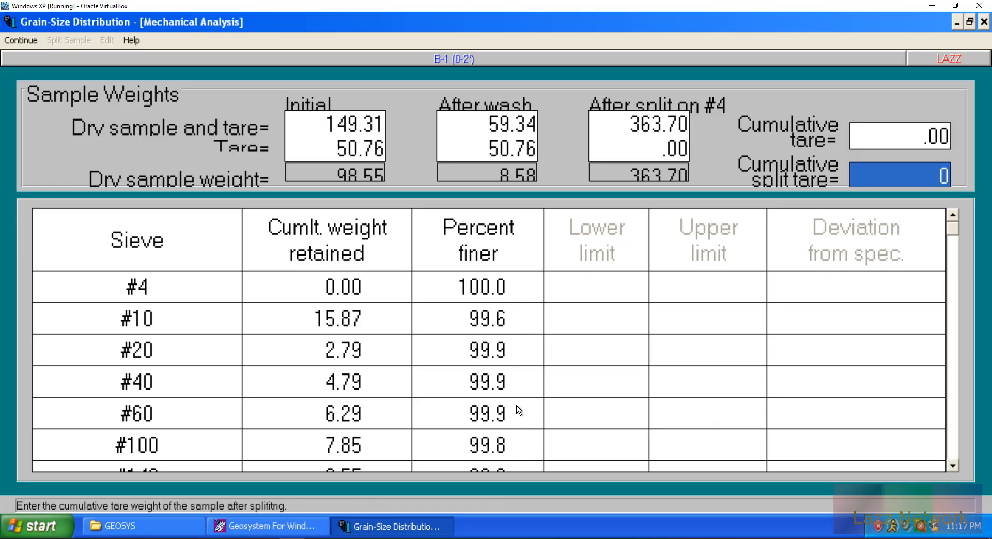
pyautogui.click(954, 466)
pyautogui.click(954, 466)
pyautogui.click(954, 466)
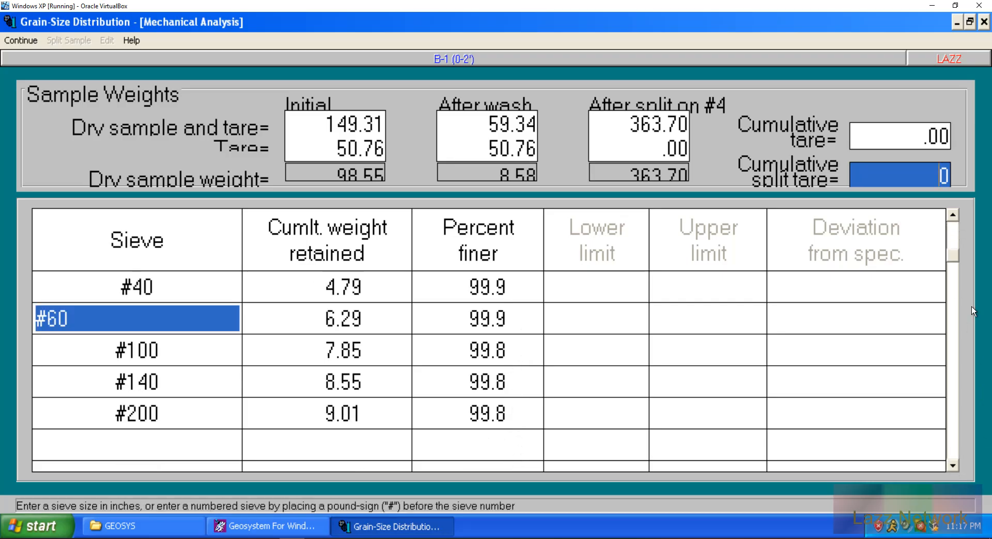
pyautogui.moveTo(955, 257); pyautogui.dragTo(955, 214)
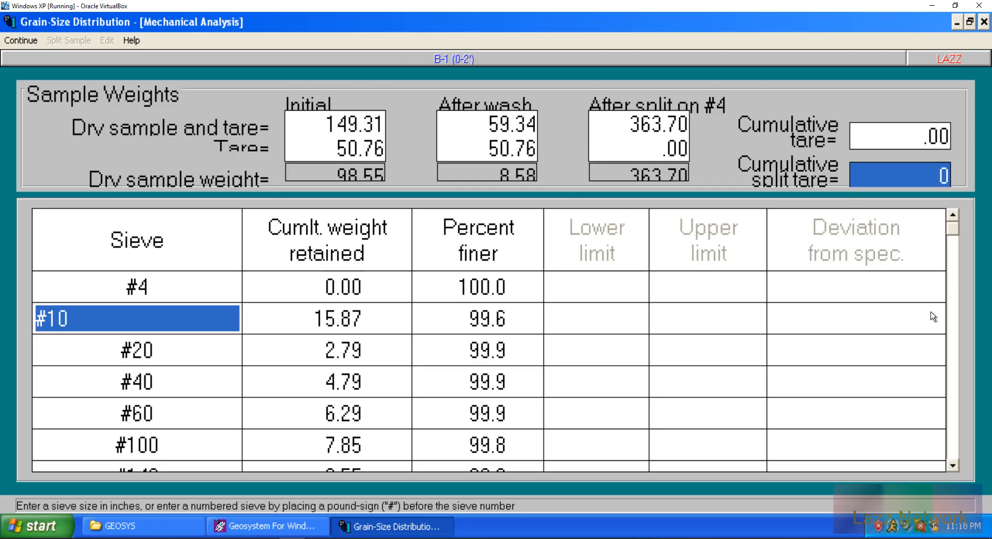
# Step: Set the initial dry sample and tare weight to 363.70
pyautogui.click(318, 121)
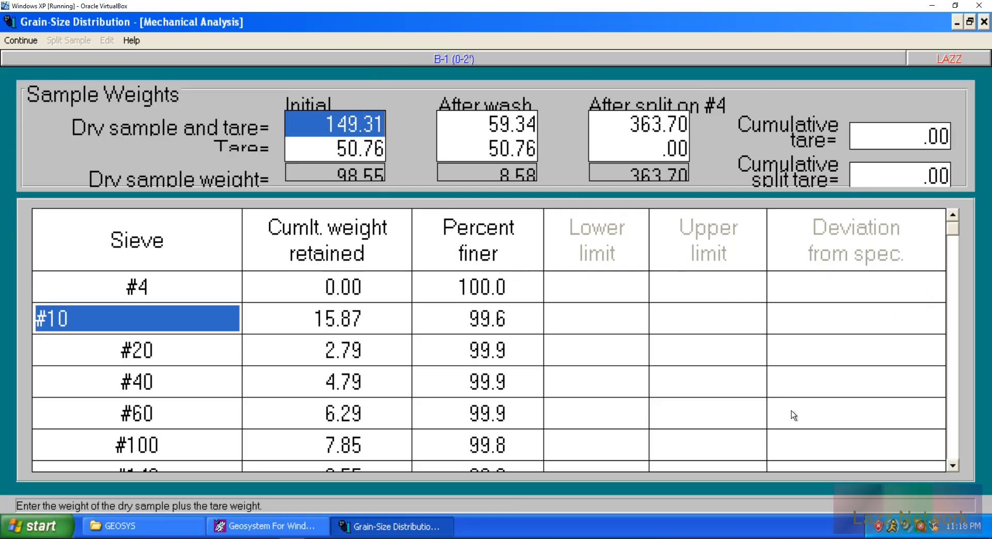
pyautogui.press('Delete')
pyautogui.press('Delete')
pyautogui.press('Delete')
pyautogui.press('Delete')
pyautogui.press('Delete')
pyautogui.press('Delete')
pyautogui.write('363.70')
pyautogui.press('Tab')
pyautogui.press('Tab')
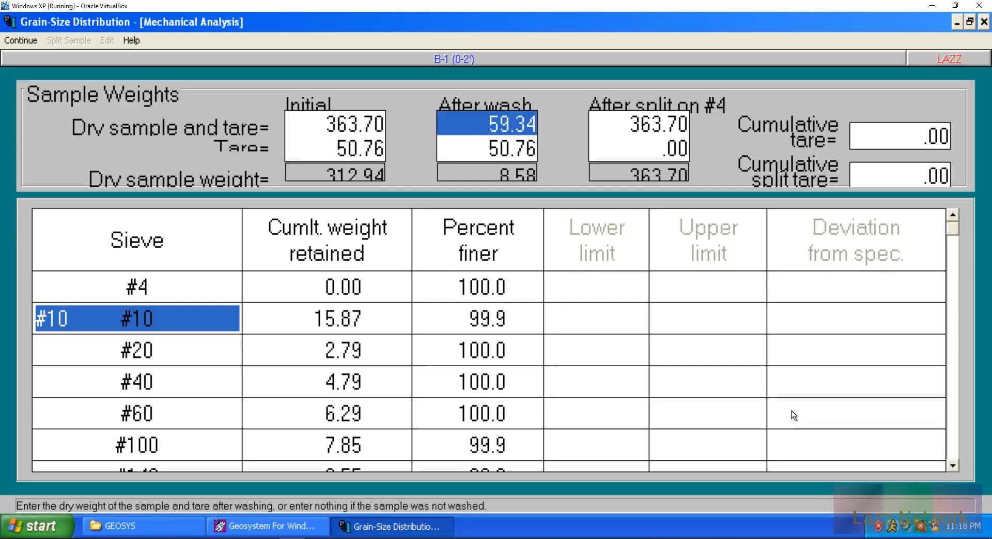
# Step: Set the initial sample's tare weight to 0
pyautogui.hotkey('shift', 'Tab')
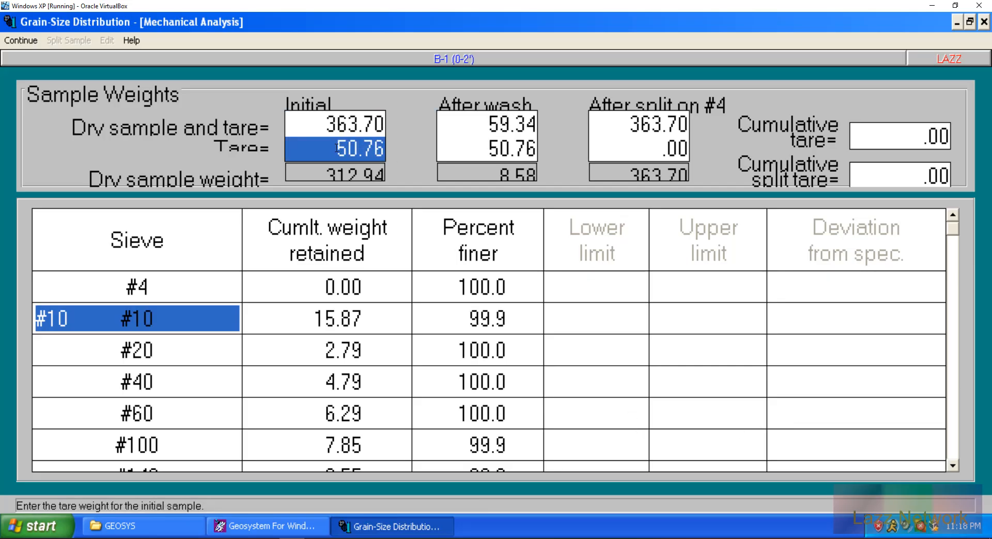
pyautogui.click(337, 148)
pyautogui.press('Delete')
pyautogui.press('Delete')
pyautogui.press('Delete')
pyautogui.press('Delete')
pyautogui.press('Delete')
pyautogui.write('0')
pyautogui.press('Tab')
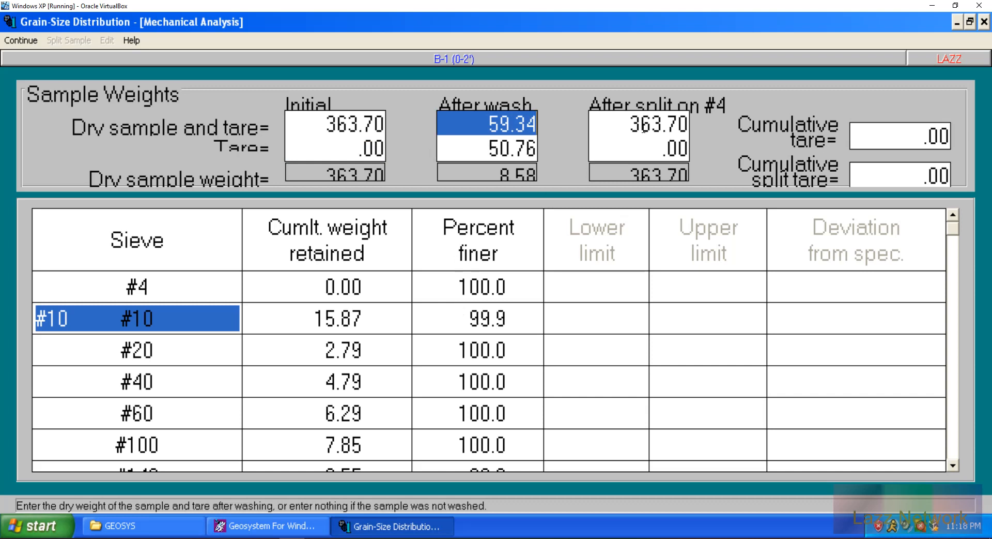
# Step: Set the dry sample and tare weight after the split on #4 to 149.31
pyautogui.click(622, 125)
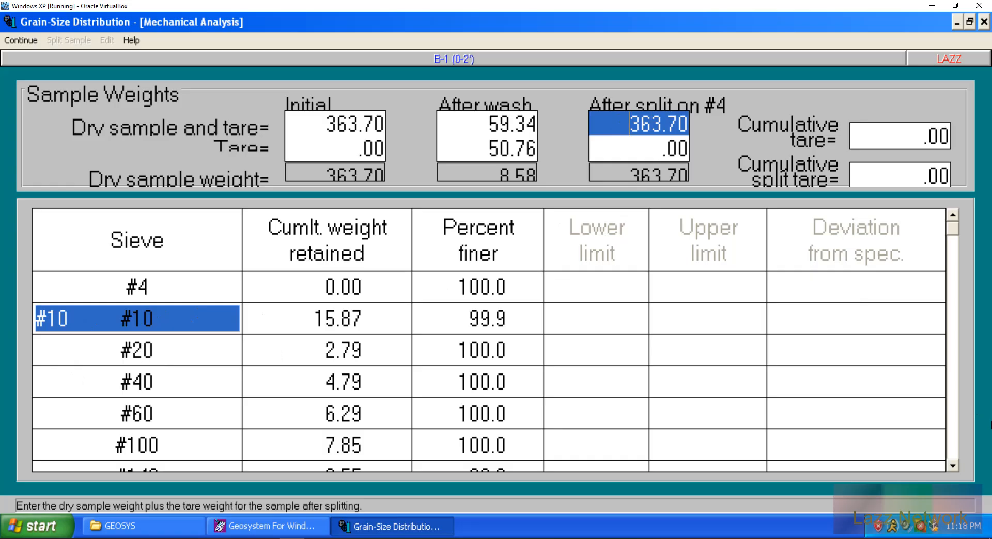
pyautogui.press('Delete')
pyautogui.press('Delete')
pyautogui.press('Delete')
pyautogui.press('Delete')
pyautogui.press('Delete')
pyautogui.press('Delete')
pyautogui.write('149.31')
pyautogui.press('Tab')
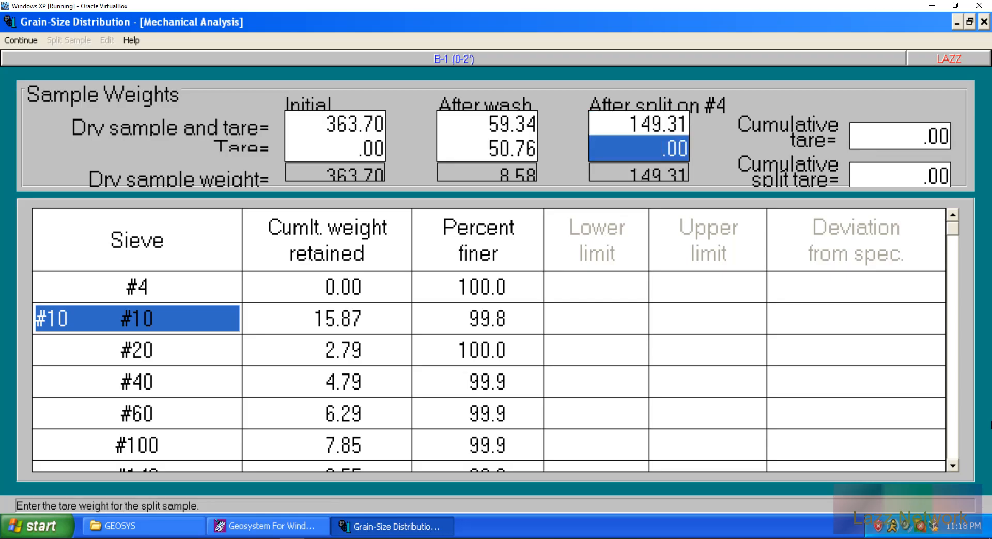
# Step: Set the split sample's tare weight to 50.76
pyautogui.press('Delete')
pyautogui.press('Delete')
pyautogui.press('Delete')
pyautogui.write('50.76')
pyautogui.press('Tab')
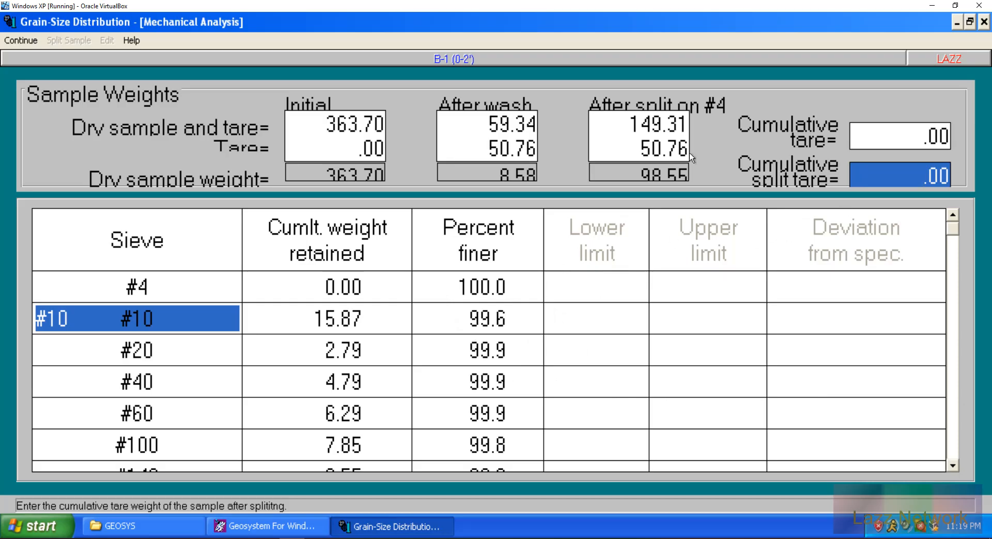
# Step: Consult the help topic on splitting the mechanical sample, and close the help
pyautogui.click(131, 40)
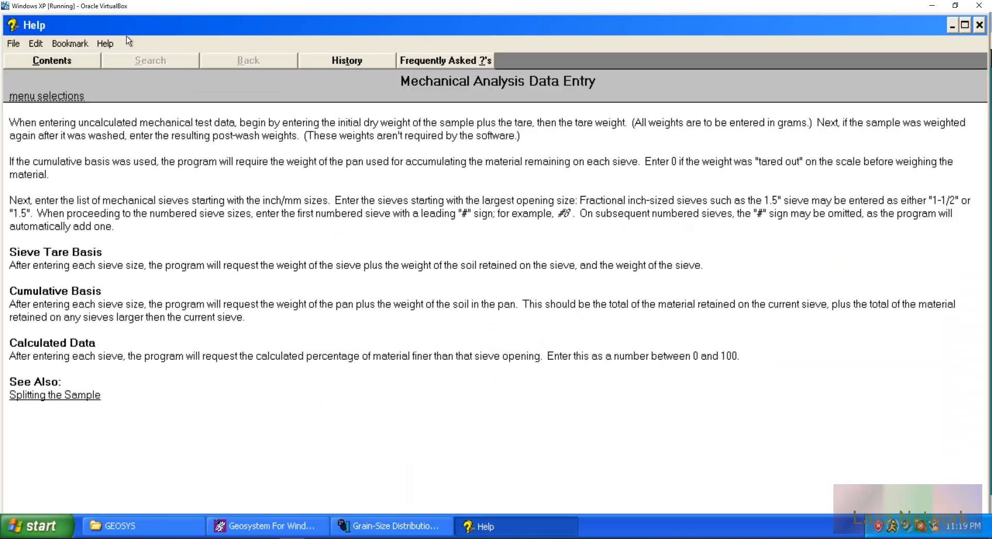
pyautogui.click(56, 396)
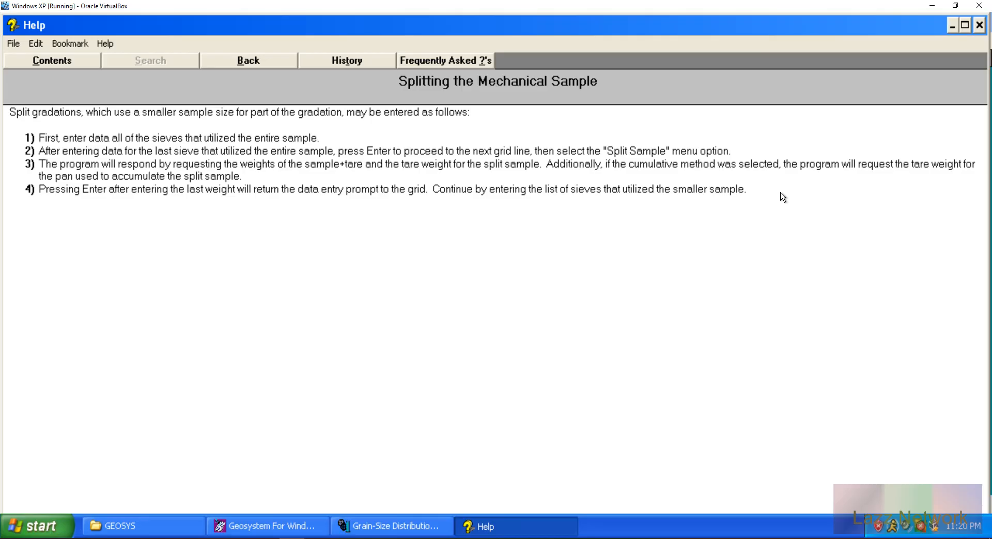
pyautogui.click(13, 44)
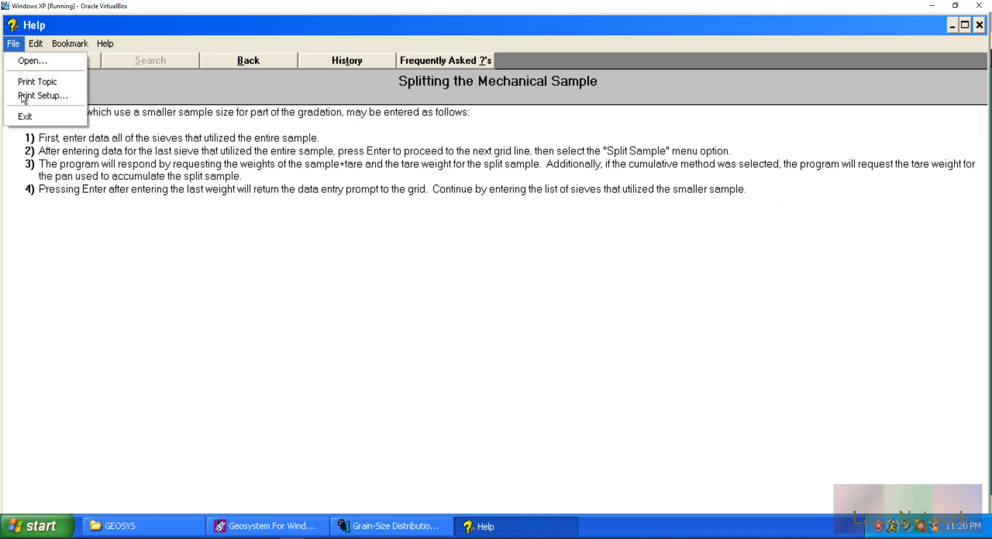
pyautogui.click(29, 115)
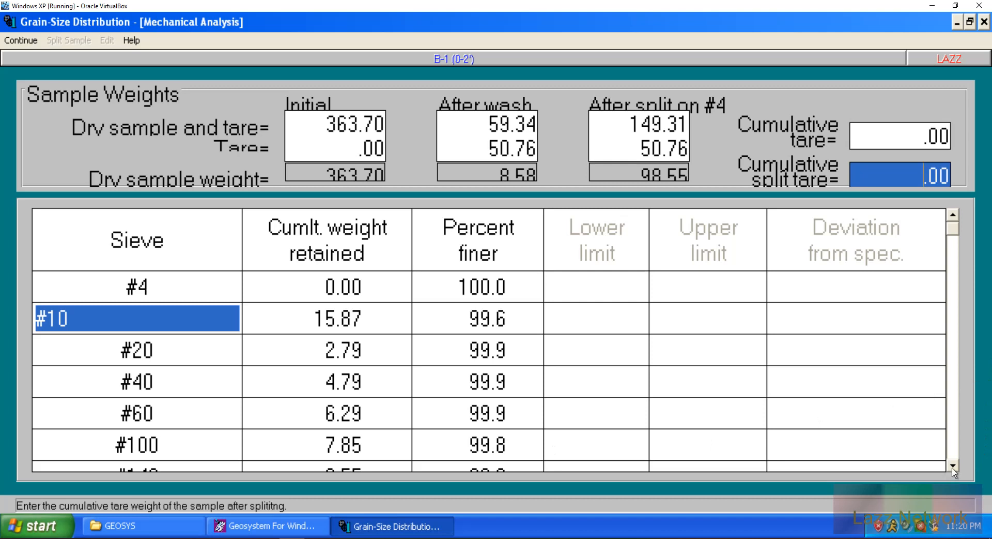
# Step: Review the cumulative weights retained and percent finer values for all sieves from #4 to #200
pyautogui.scroll(-5, 954, 470)
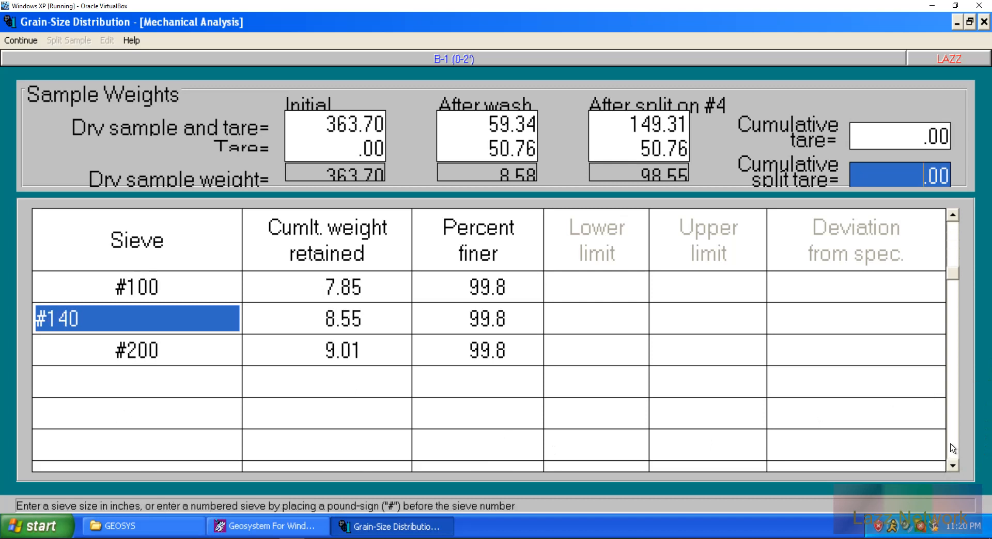
pyautogui.moveTo(953, 278); pyautogui.dragTo(956, 225)
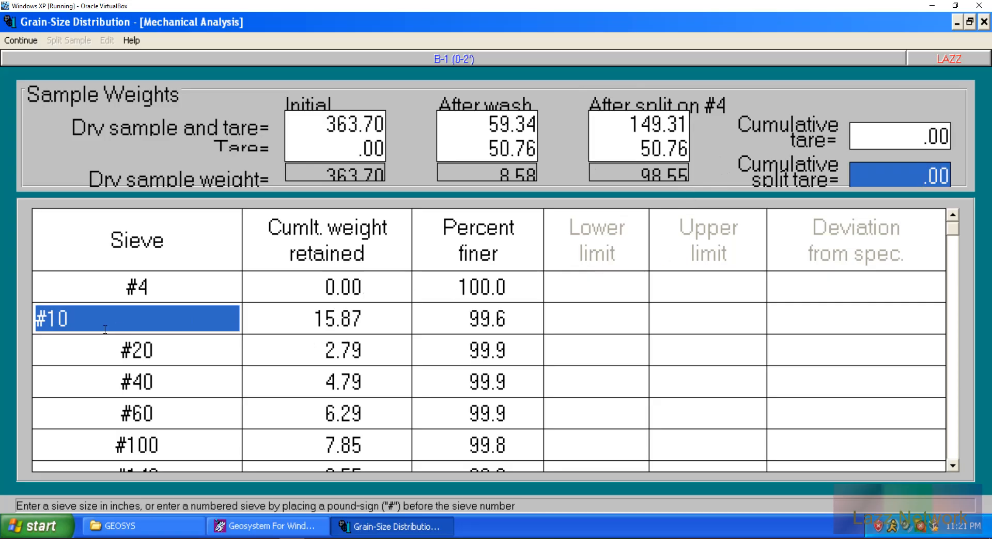
pyautogui.click(109, 291)
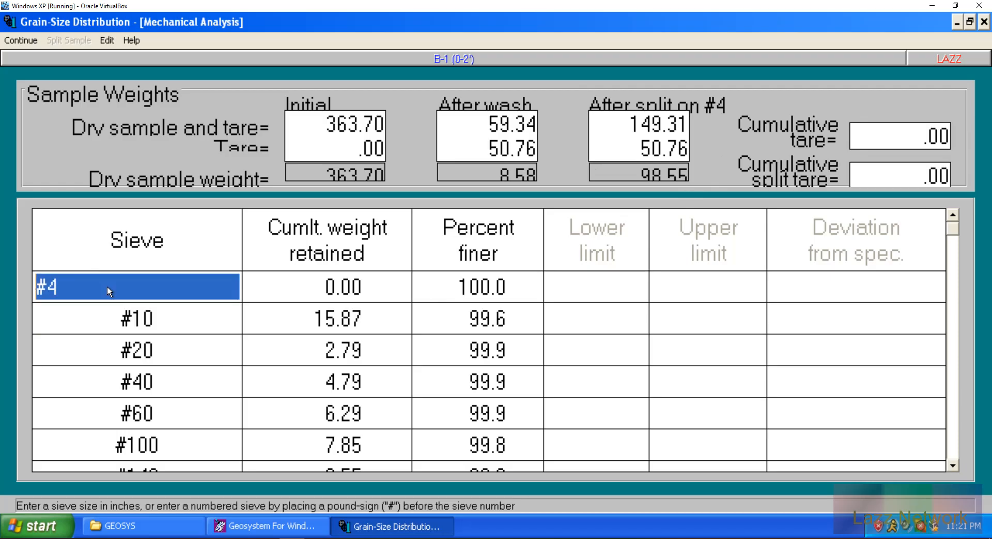
pyautogui.click(117, 308)
pyautogui.click(178, 299)
pyautogui.click(188, 327)
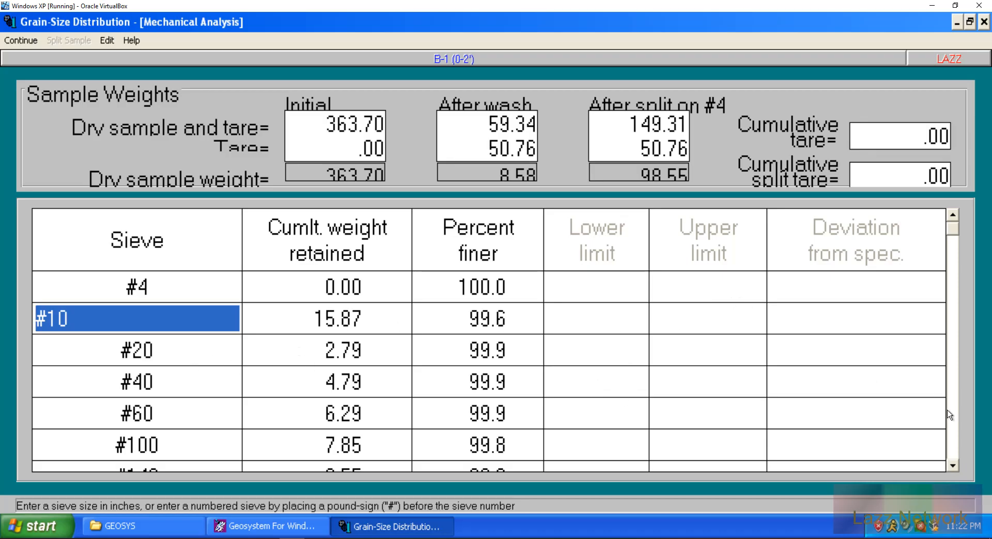
pyautogui.scroll(-2, 954, 462)
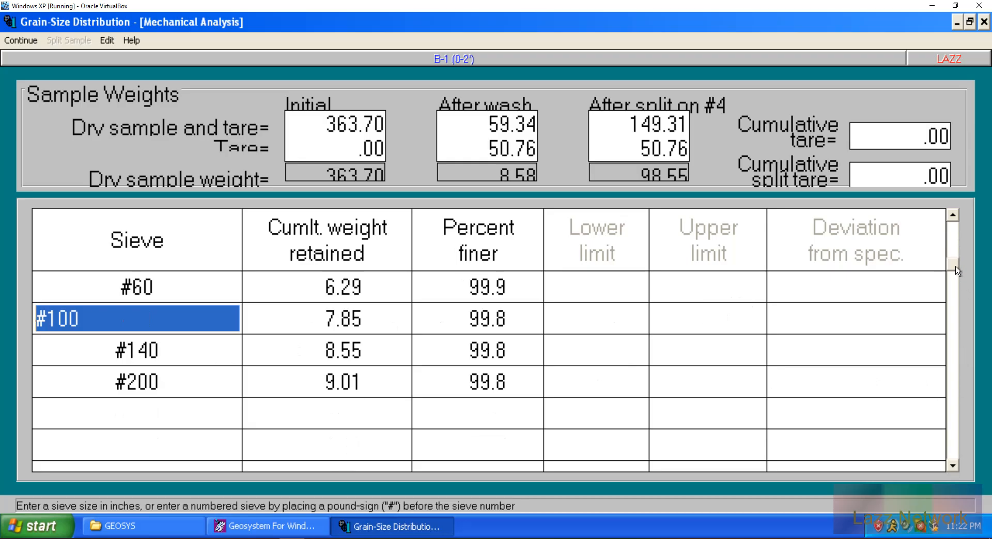
pyautogui.scroll(2, 961, 269)
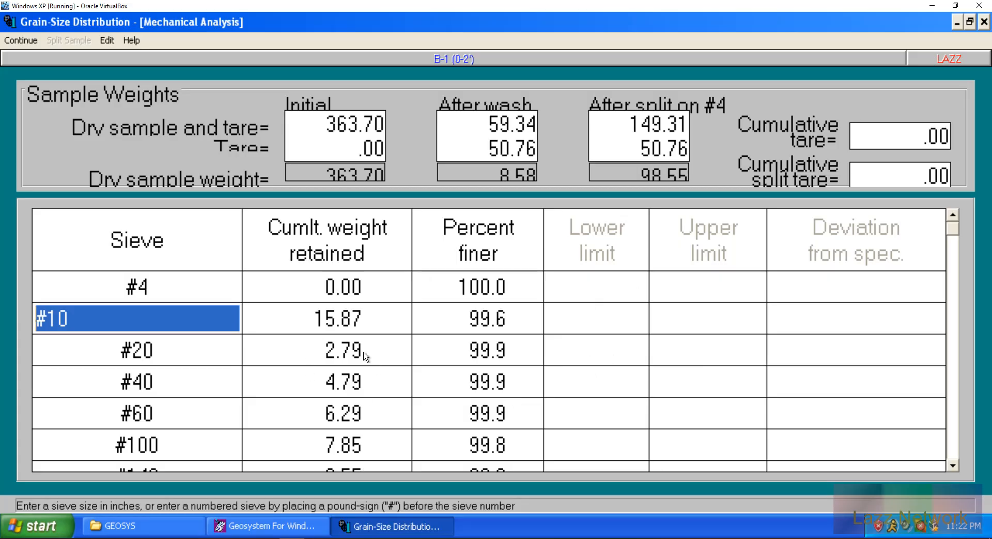
# Step: Try a cumulative weight retained of 1.78 for sieve #10 and check the percent finer values down to #200
pyautogui.click(364, 321)
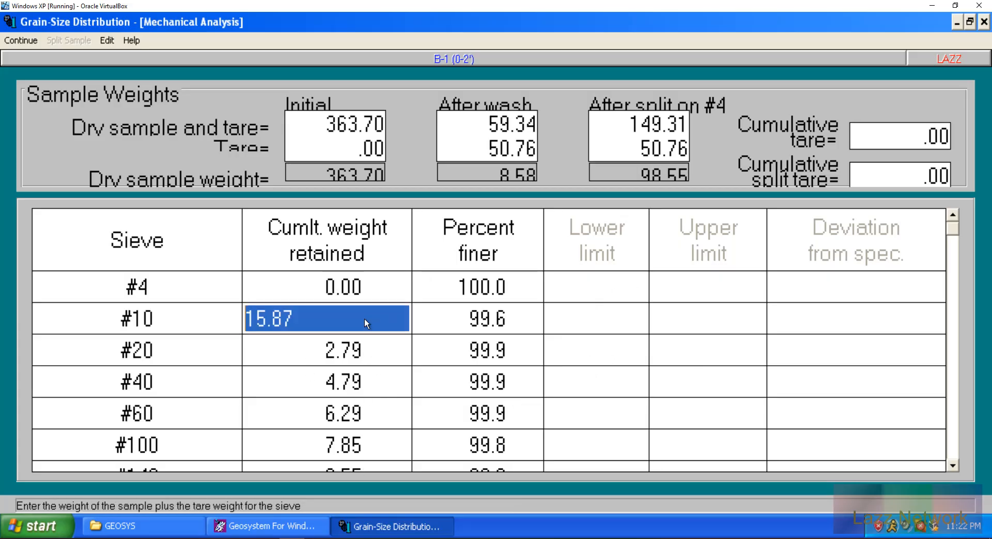
pyautogui.click(268, 320)
pyautogui.press('Delete')
pyautogui.press('Delete')
pyautogui.press('Delete')
pyautogui.press('BackSpace')
pyautogui.write('.785')
pyautogui.press('BackSpace')
pyautogui.press('Return')
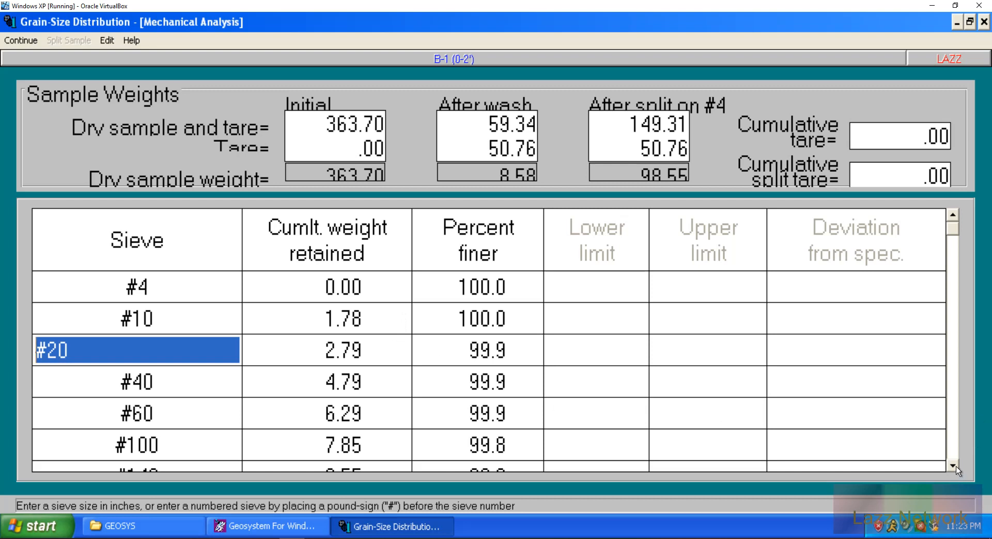
pyautogui.moveTo(955, 468); pyautogui.dragTo(956, 467)
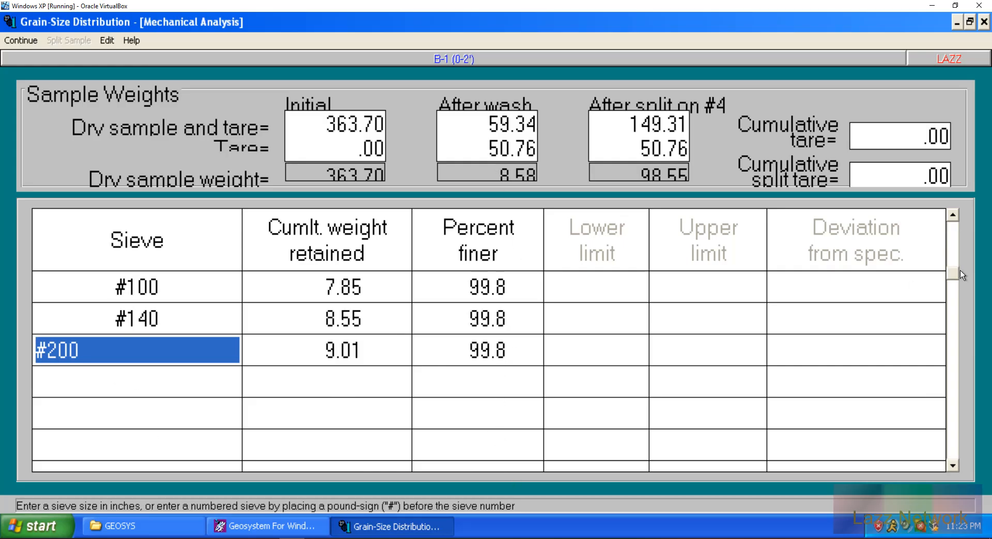
pyautogui.moveTo(955, 277); pyautogui.dragTo(956, 220)
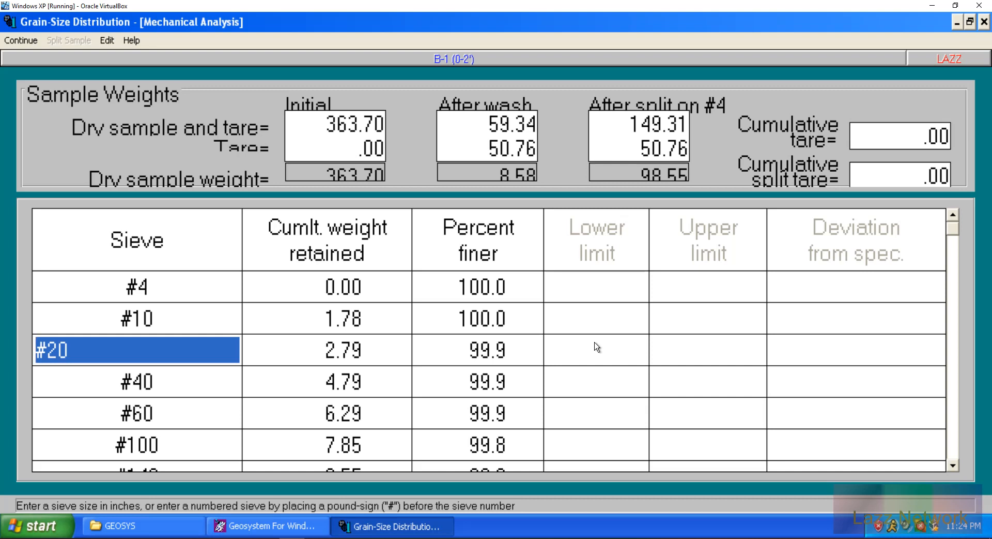
# Step: Set the cumulative weight retained for sieve #10 back to 15.87
pyautogui.click(345, 316)
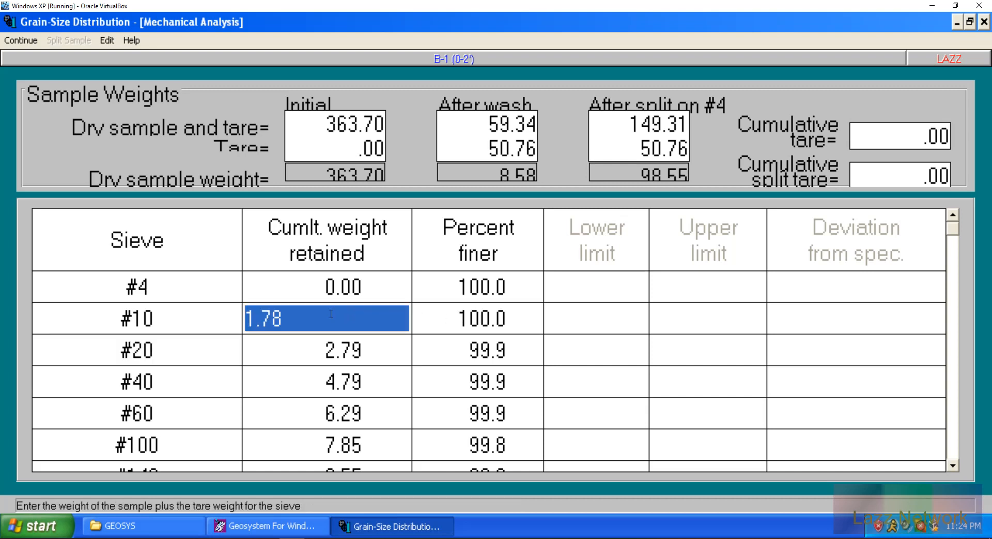
pyautogui.click(253, 316)
pyautogui.click(292, 317)
pyautogui.press('BackSpace')
pyautogui.press('BackSpace')
pyautogui.press('BackSpace')
pyautogui.press('BackSpace')
pyautogui.write('15.87')
pyautogui.press('Return')
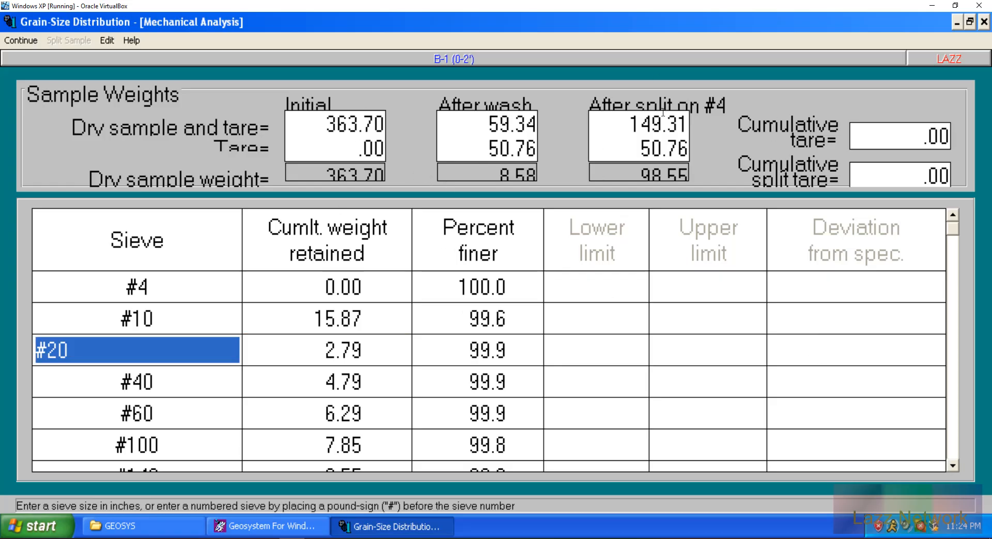
pyautogui.click(172, 321)
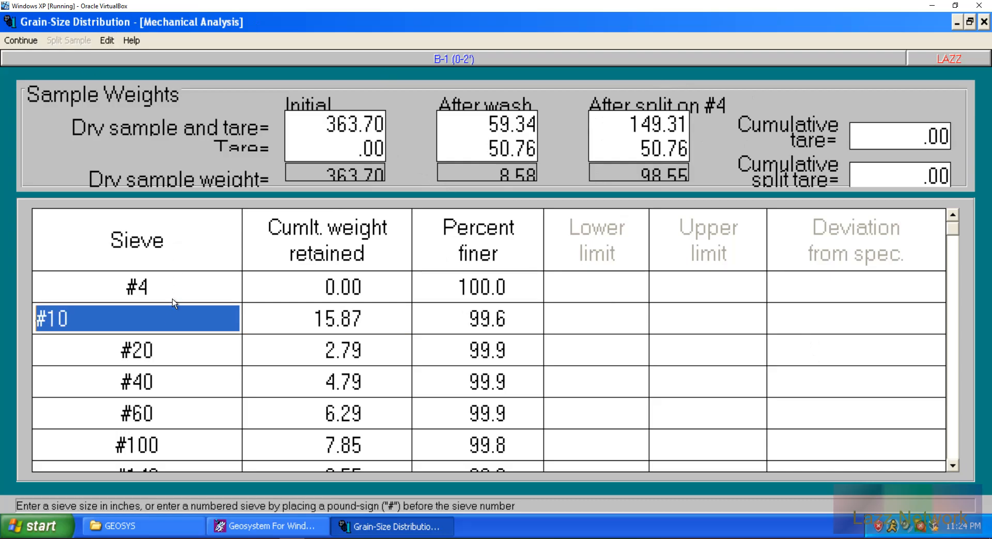
pyautogui.click(173, 288)
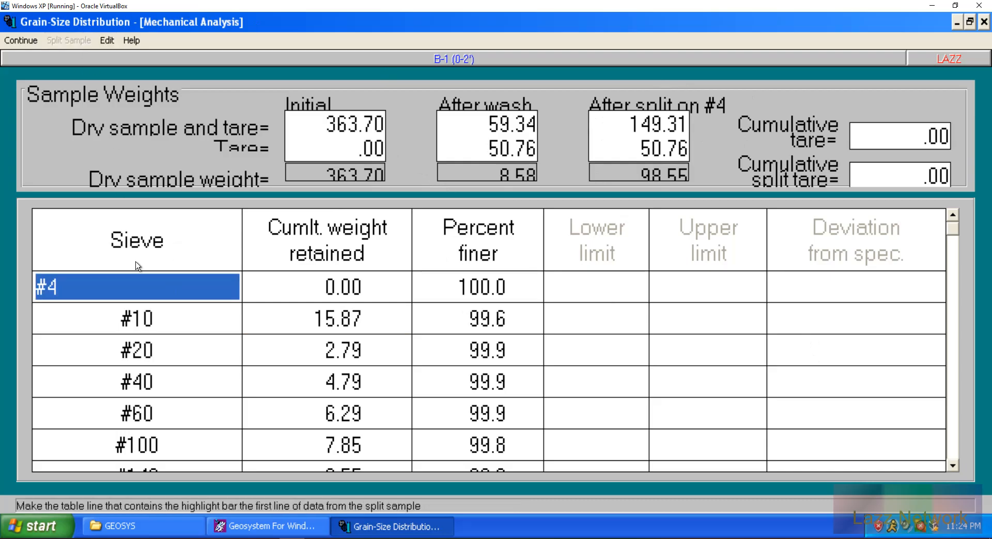
pyautogui.click(191, 381)
pyautogui.click(388, 372)
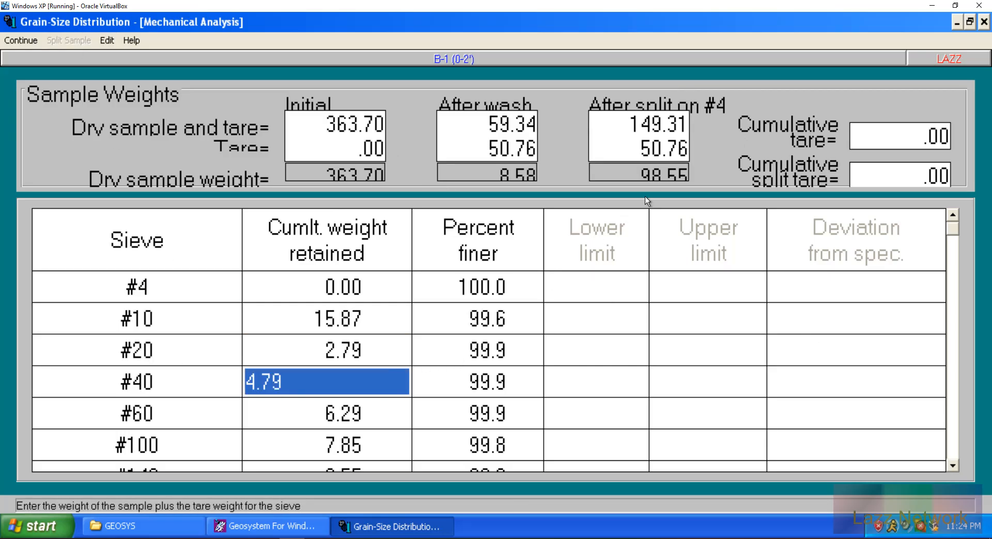
# Step: Try to continue past the mechanical analysis entry with the current sieve data
pyautogui.click(669, 123)
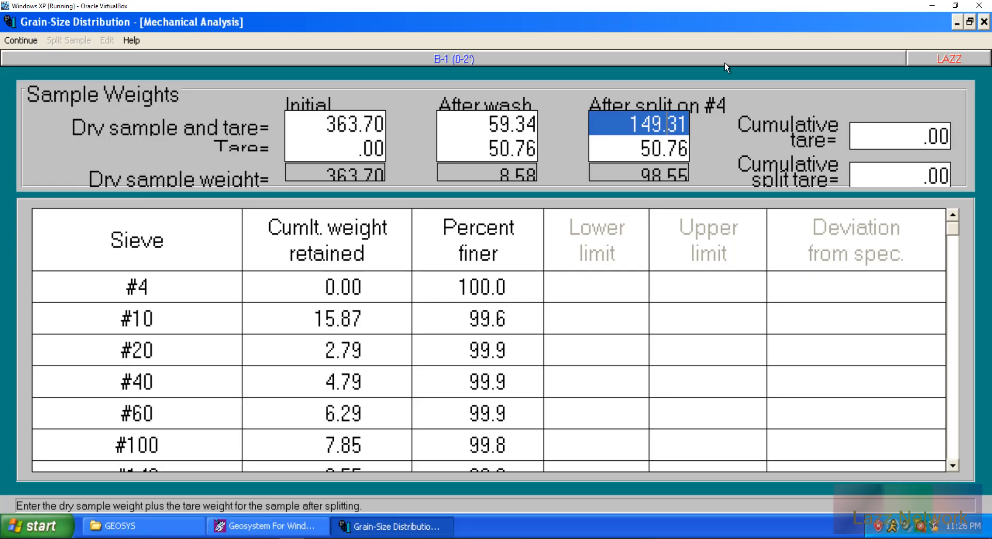
pyautogui.click(23, 40)
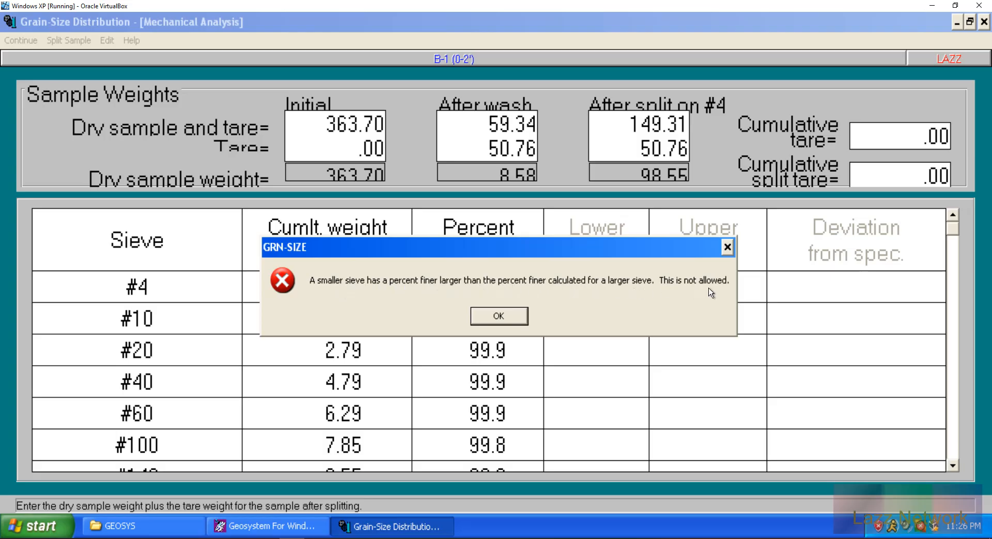
pyautogui.click(505, 320)
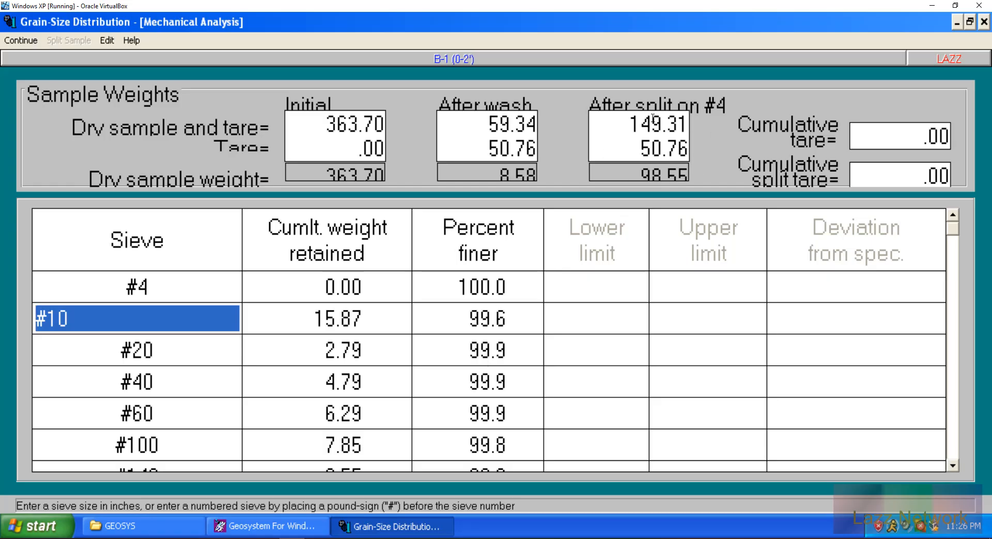
# Step: Set the dry sample and tare weight after the split on #4 to 0
pyautogui.click(625, 124)
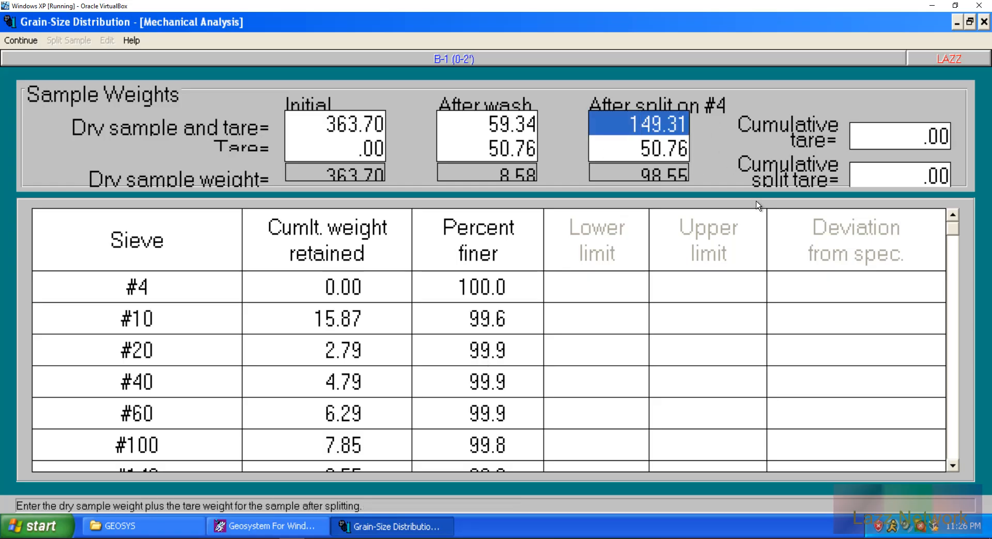
pyautogui.press('Delete')
pyautogui.press('Delete')
pyautogui.press('Delete')
pyautogui.press('Delete')
pyautogui.press('Delete')
pyautogui.press('Delete')
pyautogui.click(636, 154)
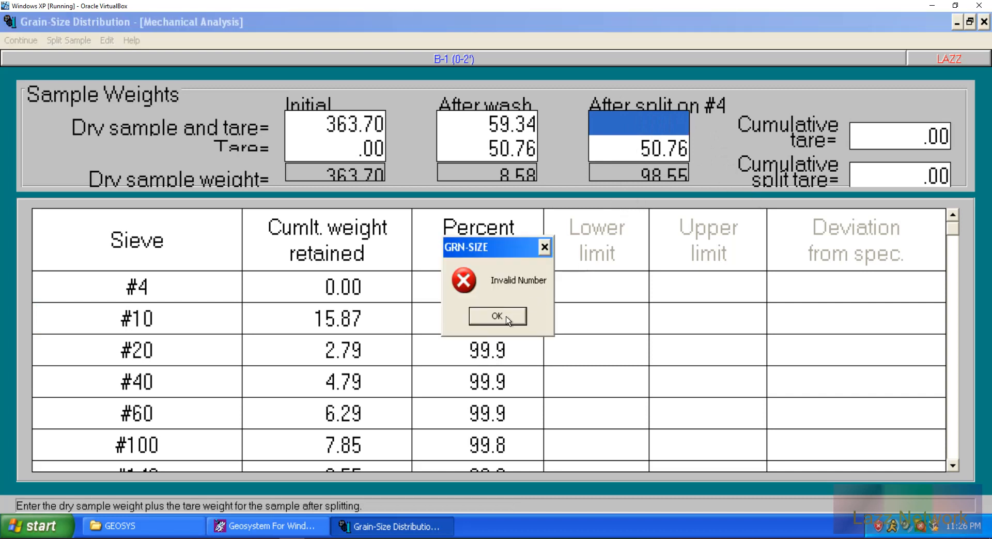
pyautogui.click(509, 316)
pyautogui.click(663, 152)
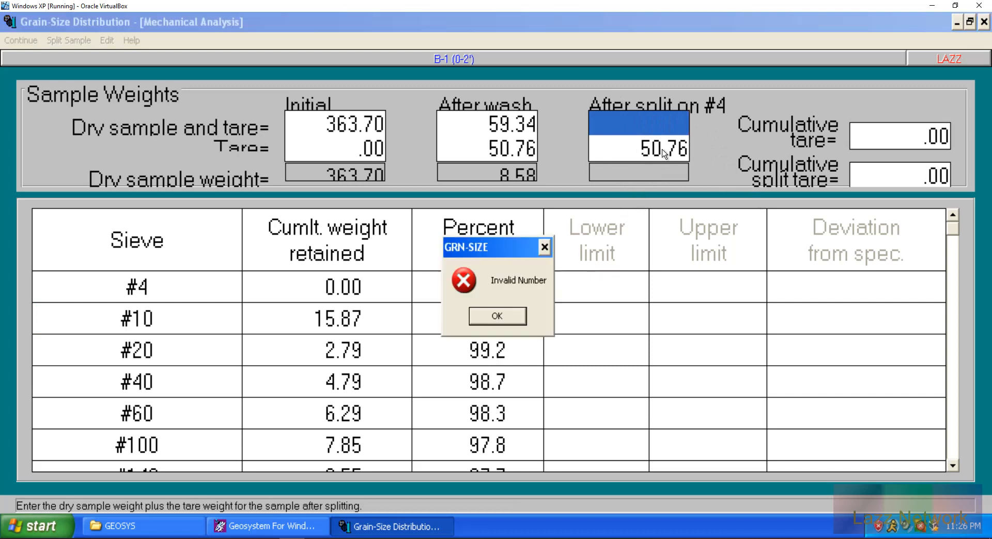
pyautogui.click(497, 315)
pyautogui.write('0')
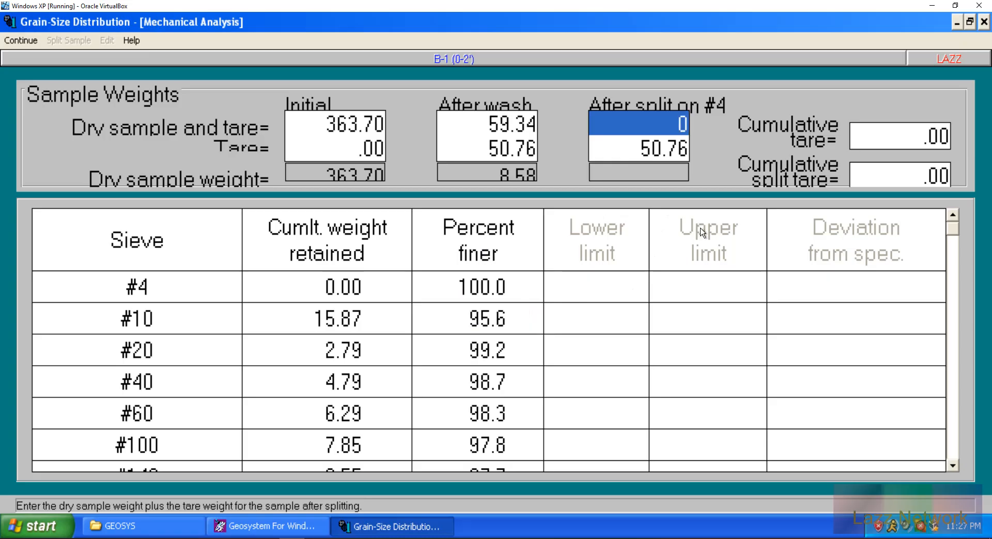
pyautogui.press('Return')
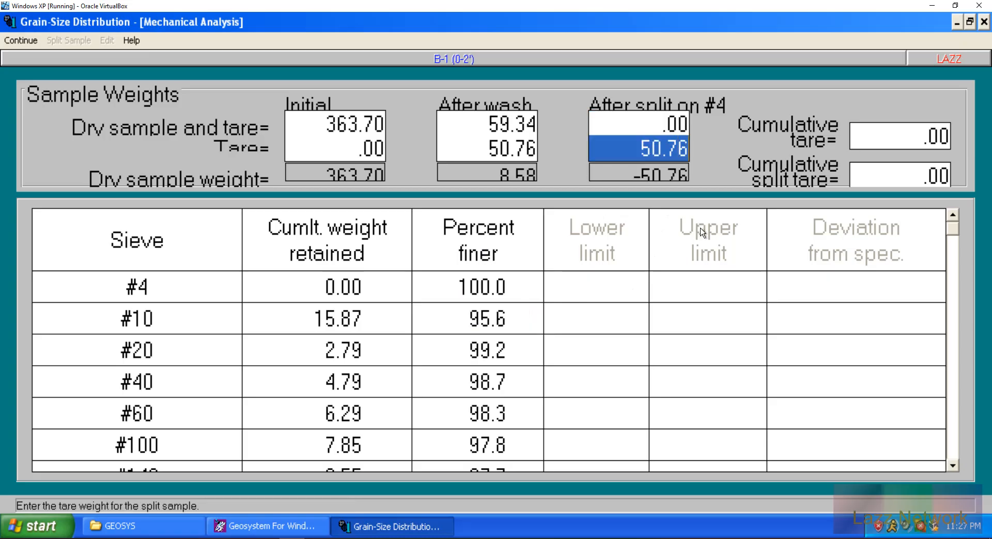
# Step: Set the tare weight of the sample split on #4 to 0
pyautogui.press('BackSpace')
pyautogui.press('BackSpace')
pyautogui.press('BackSpace')
pyautogui.press('BackSpace')
pyautogui.press('BackSpace')
pyautogui.write('0')
pyautogui.press('Tab')
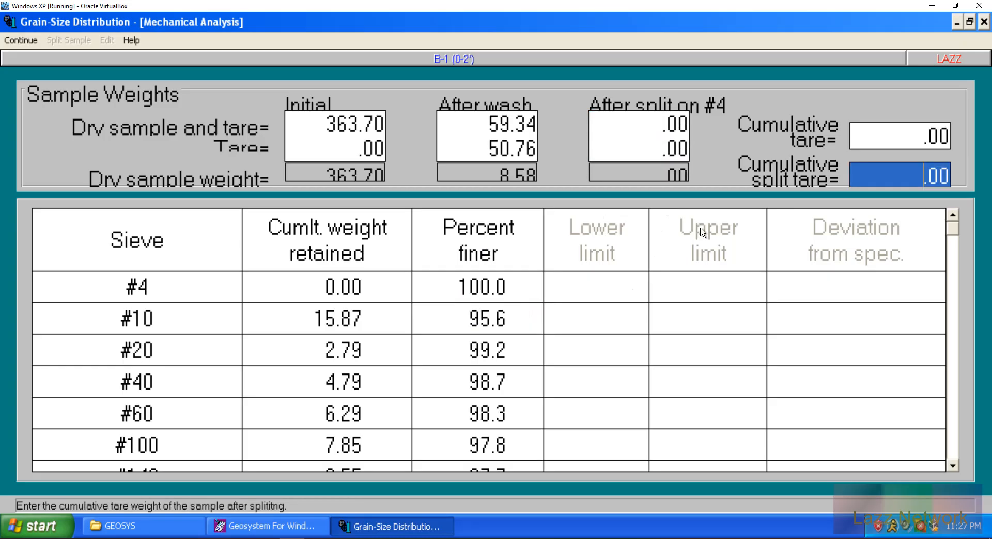
pyautogui.click(668, 123)
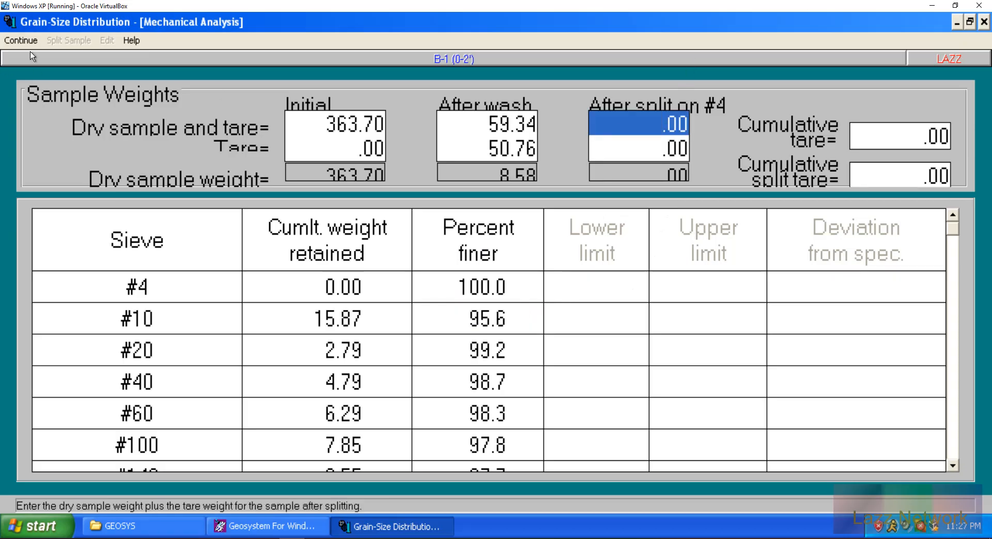
pyautogui.click(84, 42)
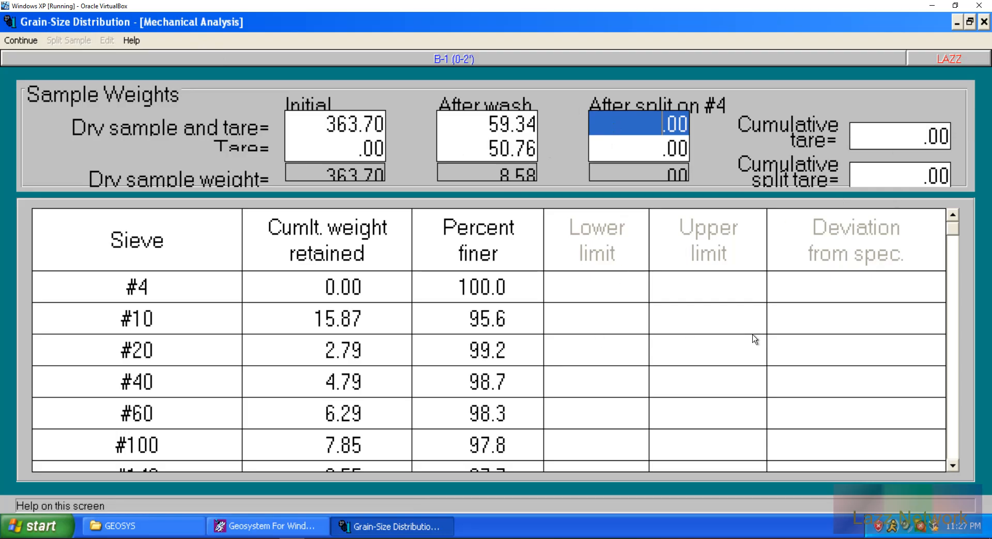
pyautogui.click(335, 136)
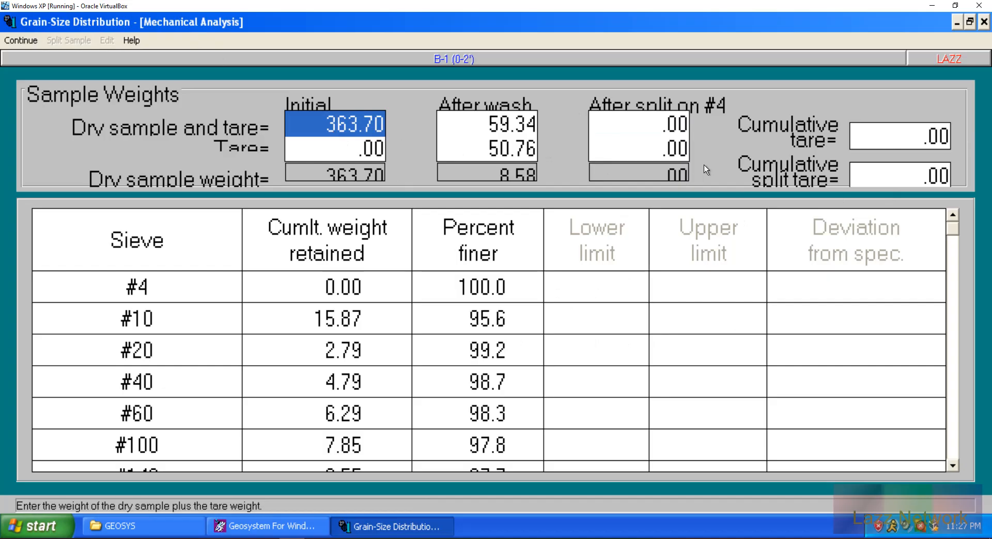
# Step: Set the after-wash dry sample and tare weight to 0
pyautogui.click(491, 123)
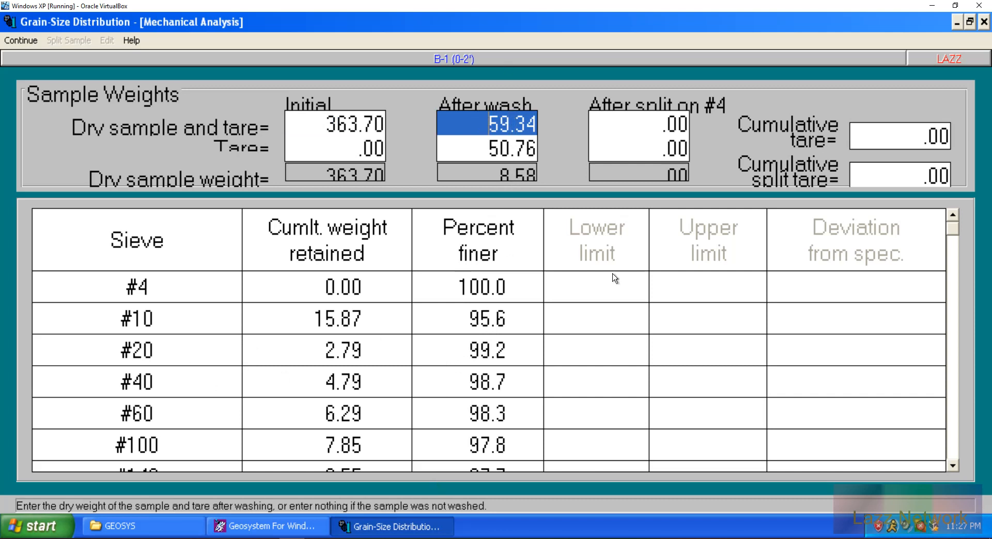
pyautogui.press('BackSpace')
pyautogui.press('BackSpace')
pyautogui.press('BackSpace')
pyautogui.press('BackSpace')
pyautogui.press('BackSpace')
pyautogui.write('0')
pyautogui.press('Tab')
pyautogui.press('Tab')
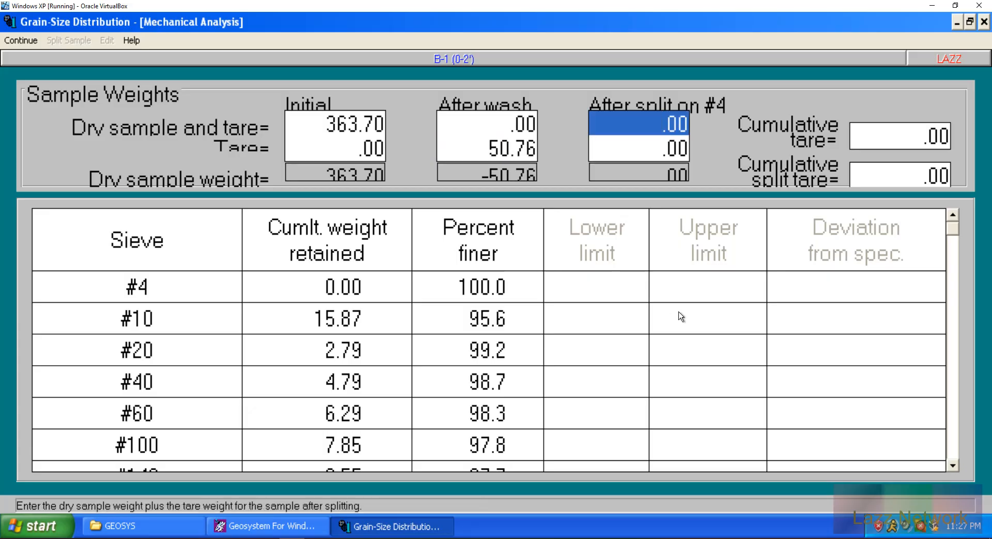
# Step: Clear the tare weight of the washed sample
pyautogui.click(489, 147)
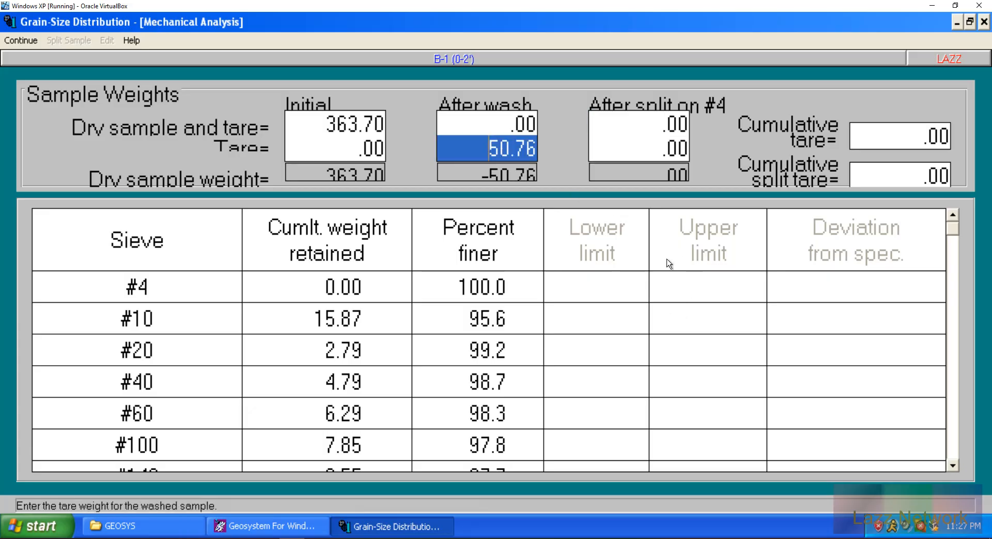
pyautogui.press('Delete')
pyautogui.press('Delete')
pyautogui.press('Delete')
pyautogui.press('Delete')
pyautogui.press('Delete')
pyautogui.press('Tab')
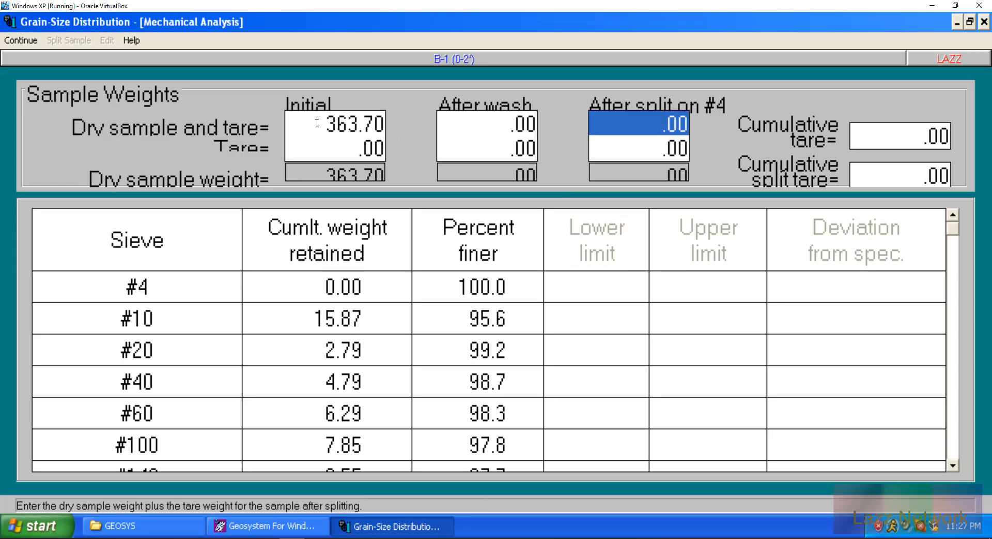
# Step: Set the initial dry sample and tare weight to 149.31
pyautogui.click(314, 122)
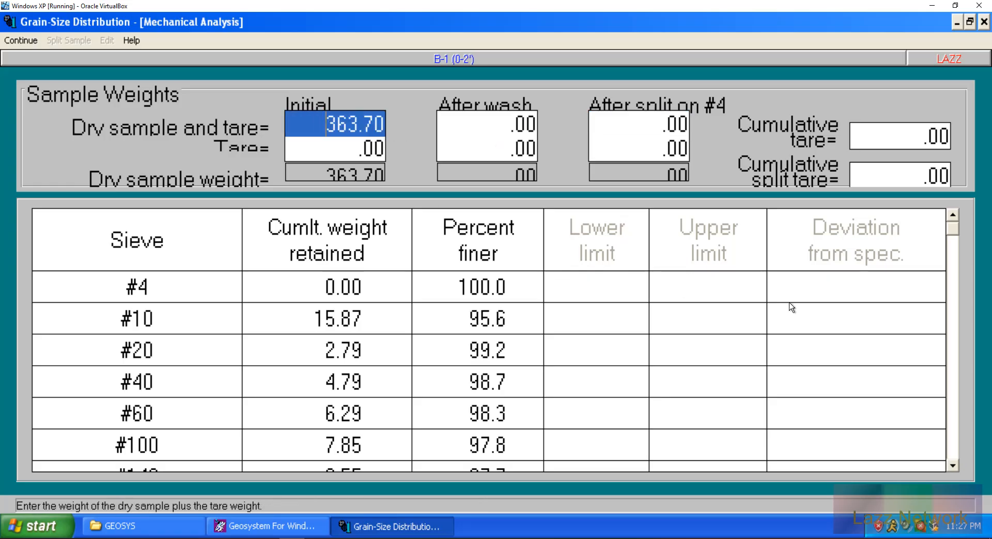
pyautogui.press('Delete')
pyautogui.press('Delete')
pyautogui.press('Delete')
pyautogui.press('Delete')
pyautogui.press('Delete')
pyautogui.press('Delete')
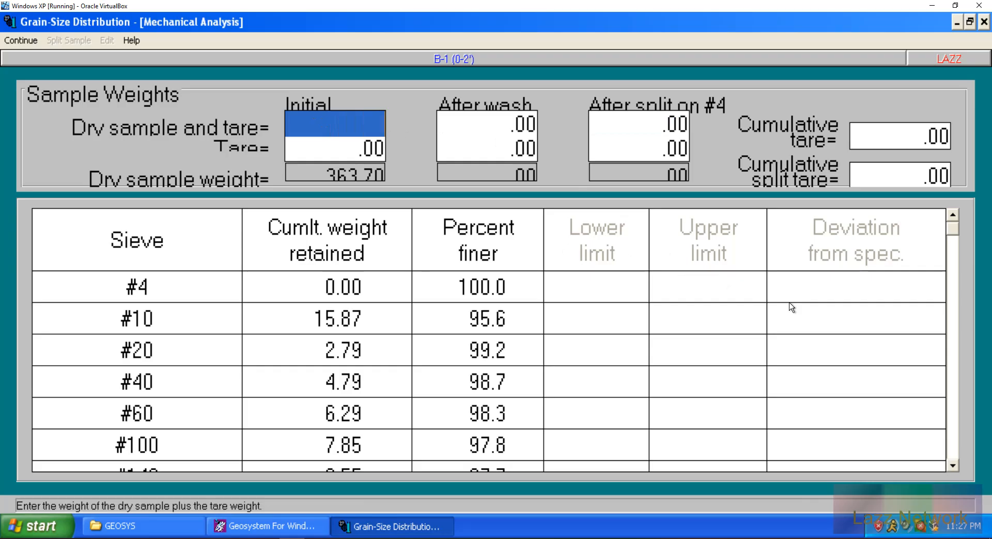
pyautogui.write('149.31')
pyautogui.press('Tab')
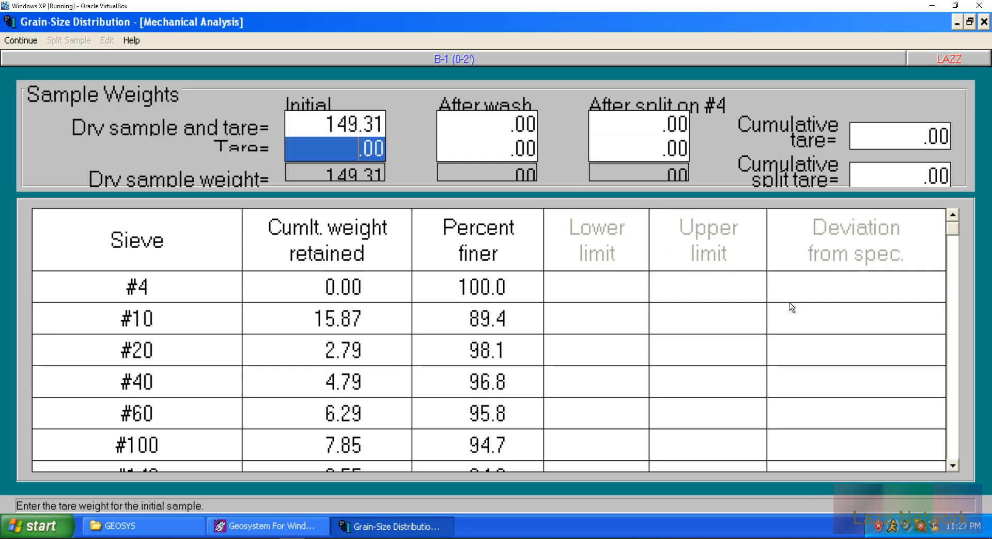
# Step: Set the tare weight of the initial sample to 50.76
pyautogui.press('Delete')
pyautogui.press('Delete')
pyautogui.press('Delete')
pyautogui.write('50.76')
pyautogui.press('Tab')
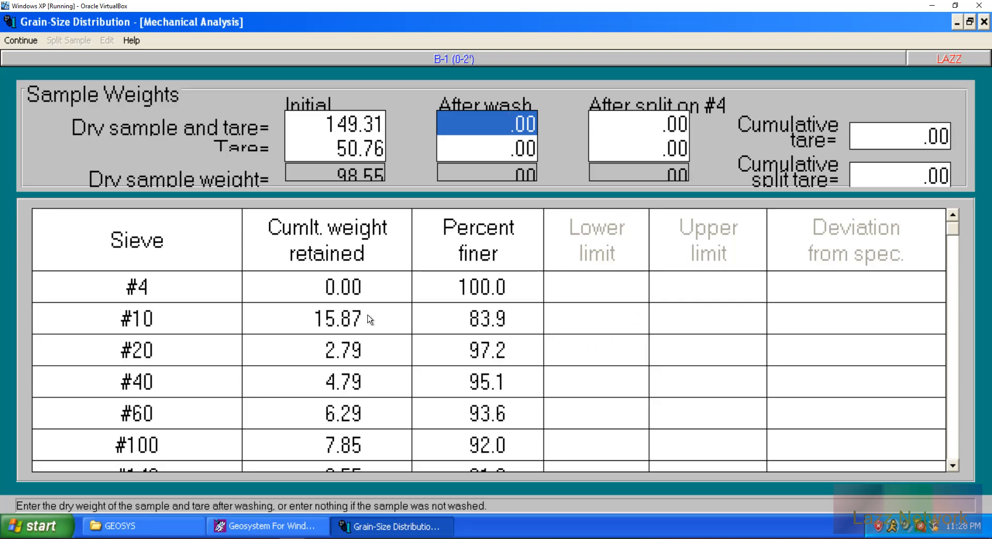
# Step: Set the cumulative weight retained for sieve #10 to 0.00 and continue to the grain-size curve
pyautogui.click(337, 319)
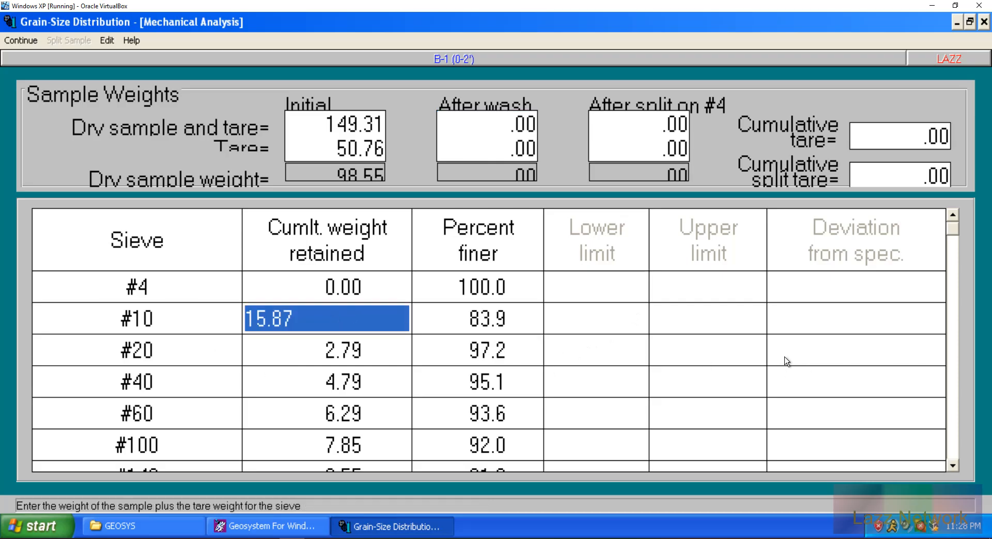
pyautogui.write('0.00')
pyautogui.press('Delete')
pyautogui.press('Return')
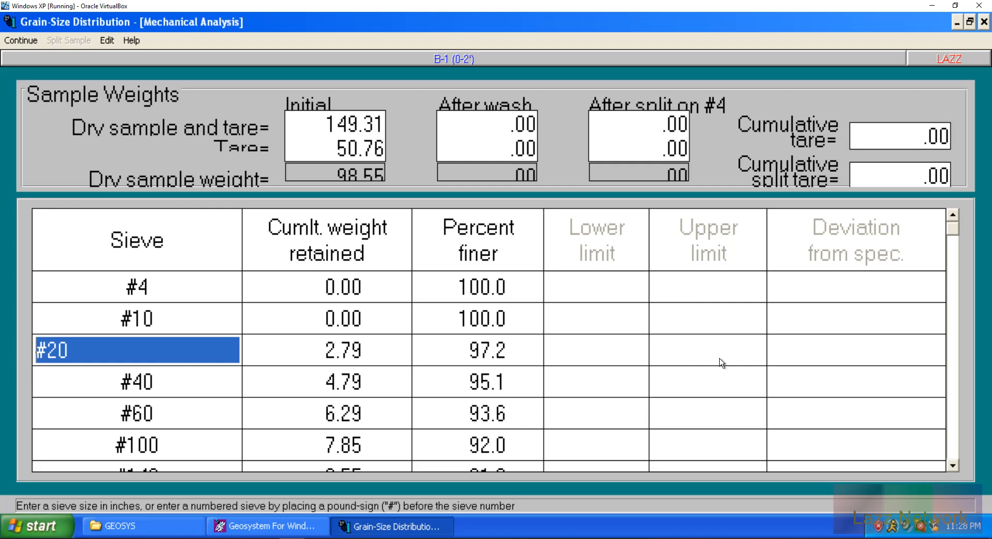
pyautogui.click(22, 42)
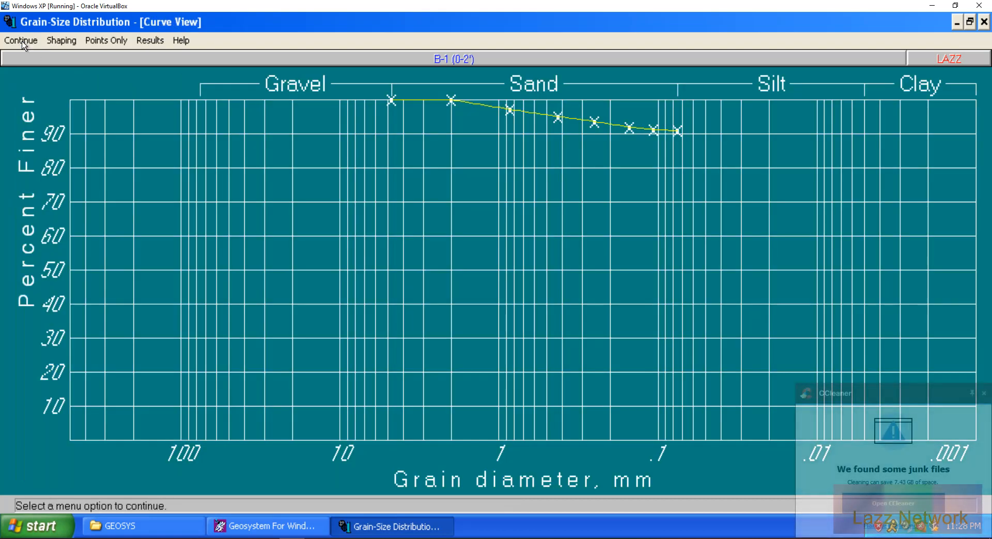
# Step: Dismiss the junk-files and inactive-icons notifications and return to the curve view
pyautogui.click(984, 392)
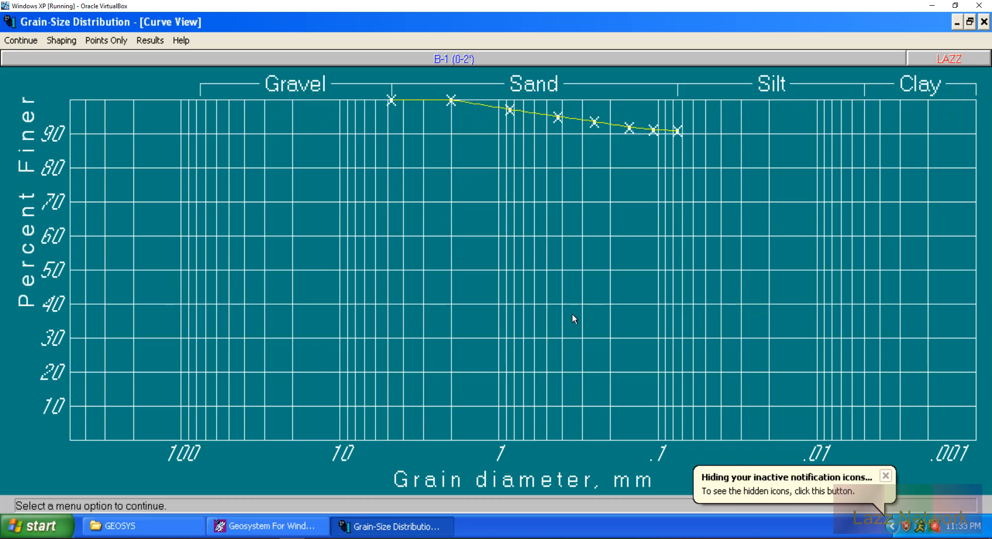
pyautogui.click(887, 478)
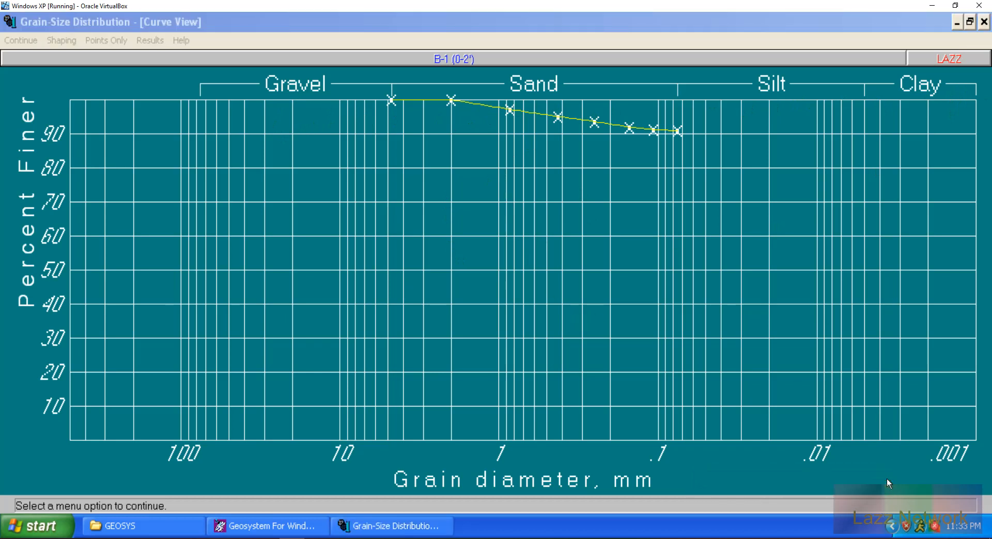
pyautogui.click(583, 29)
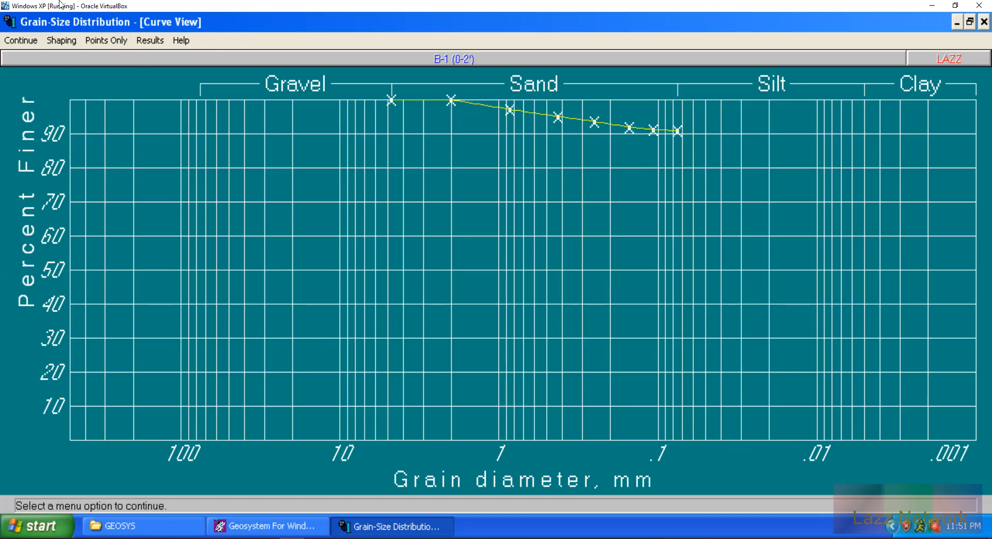
# Step: Try a shaping point at about 0.7 mm and 83 percent finer, and restore the original curve
pyautogui.click(59, 37)
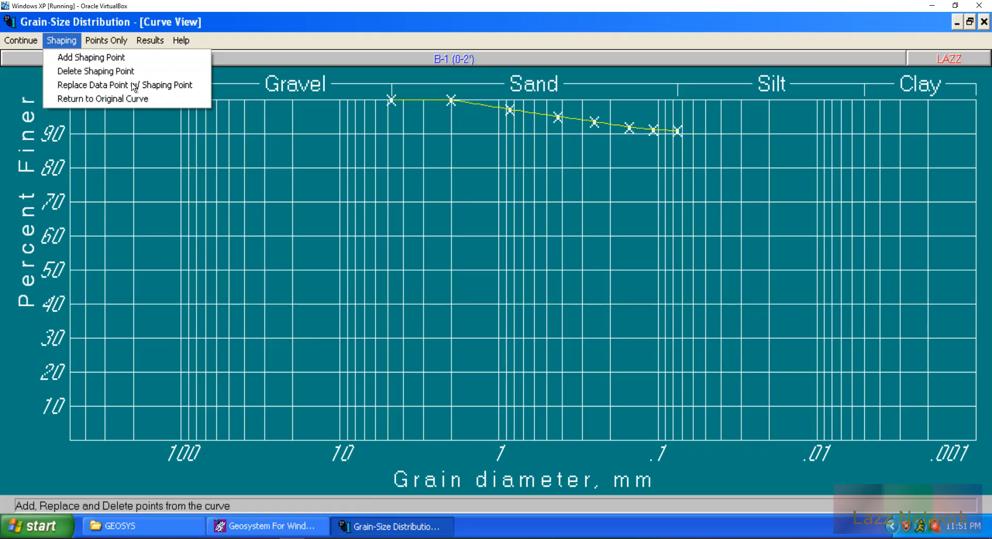
pyautogui.click(124, 61)
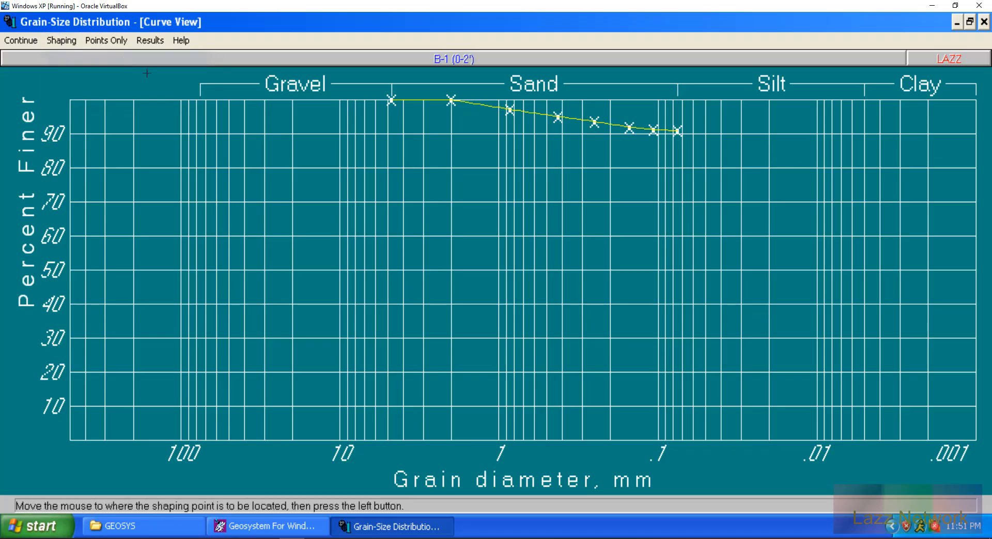
pyautogui.click(525, 159)
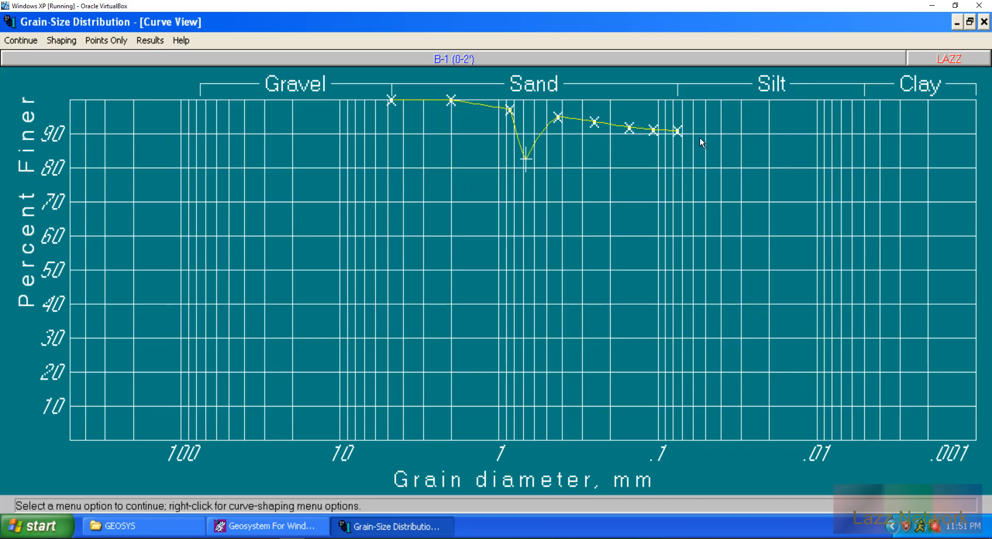
pyautogui.click(58, 41)
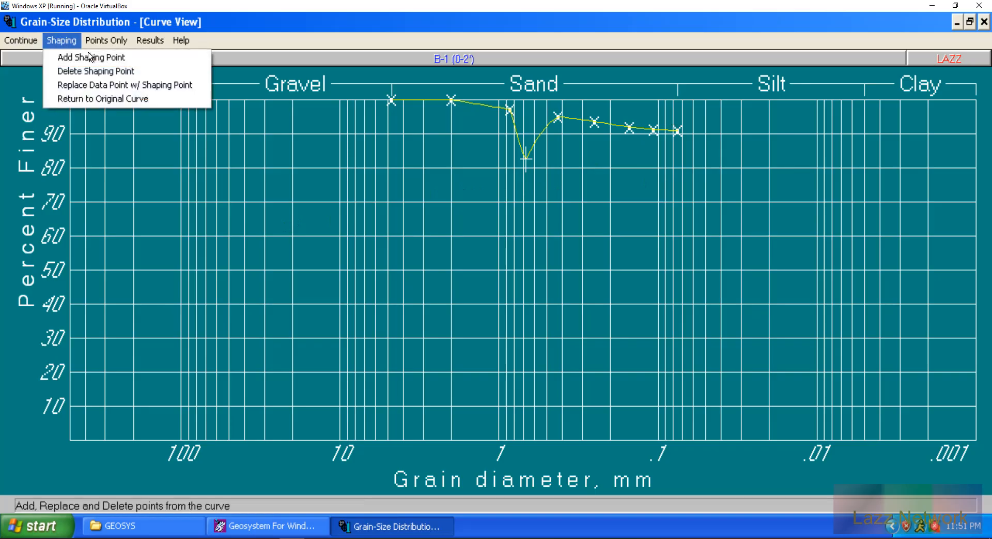
pyautogui.click(89, 96)
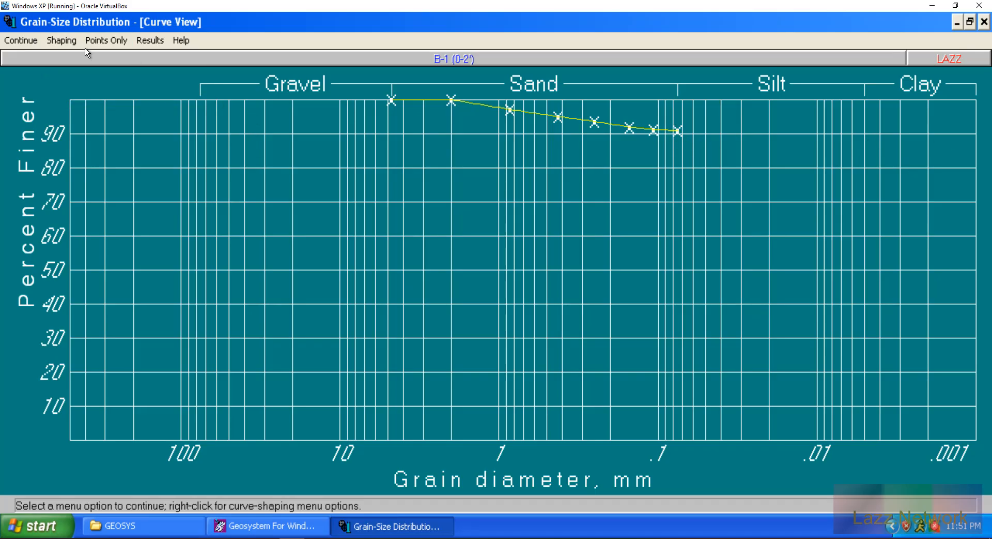
# Step: Extend the curve into the silt range with three shaping points at about 0.06, 0.044 and 0.032 mm, near 86 percent finer
pyautogui.click(61, 43)
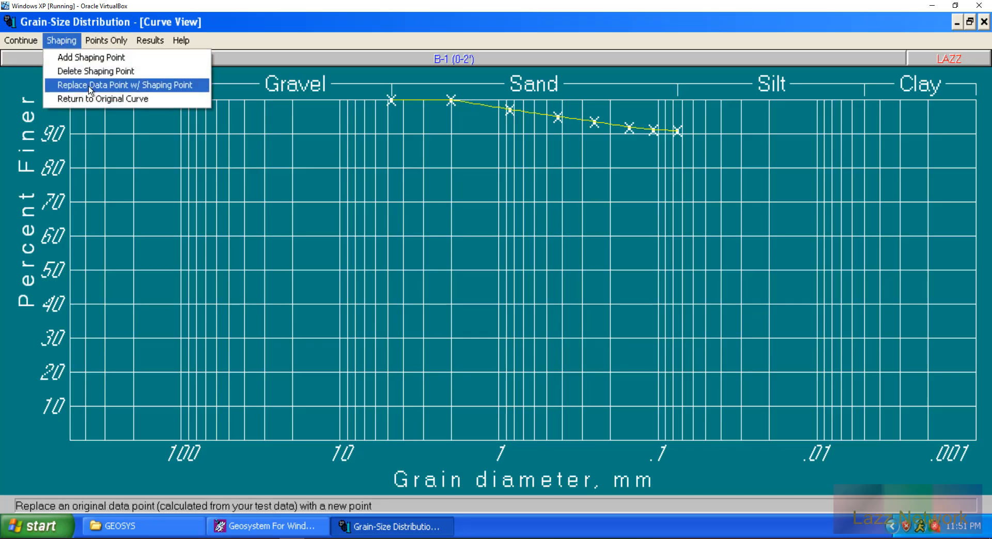
pyautogui.click(87, 58)
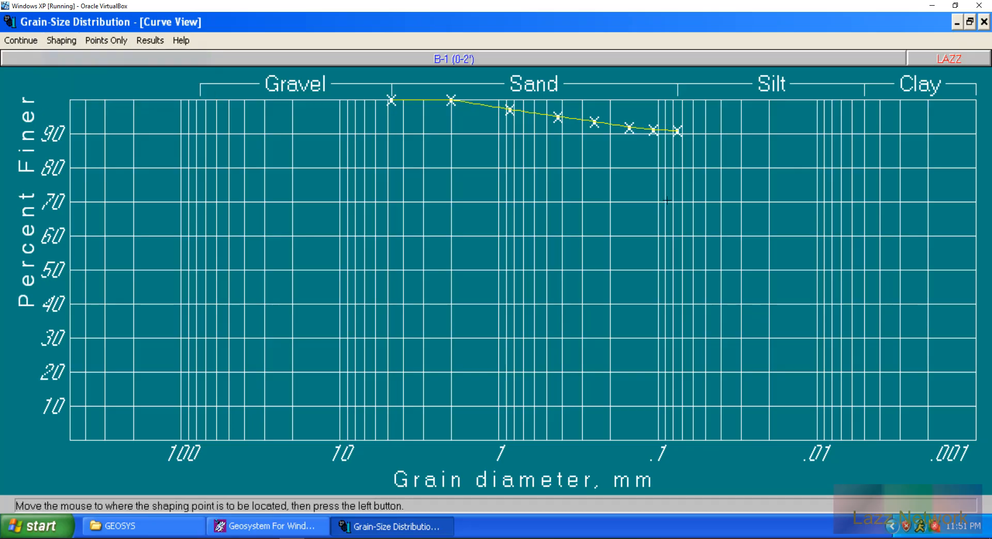
pyautogui.click(693, 145)
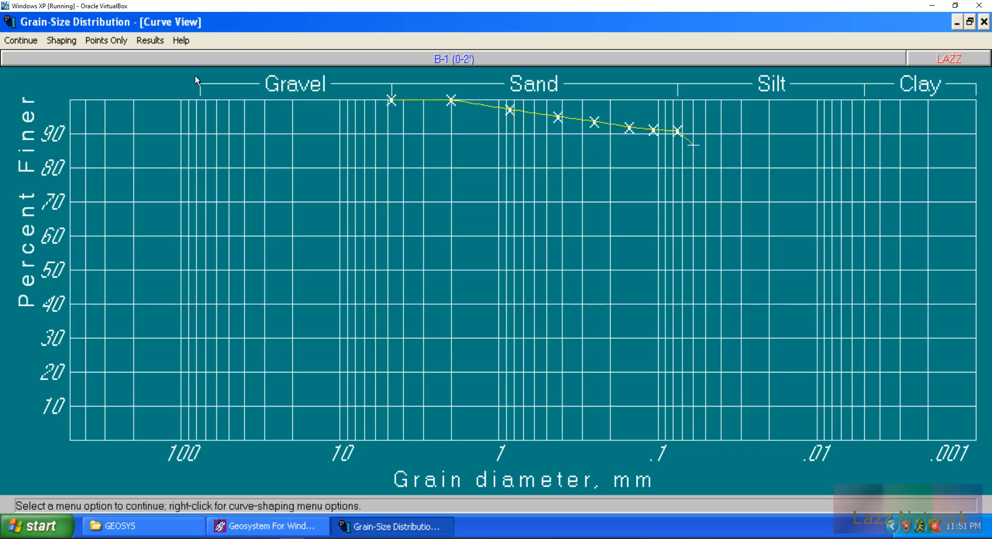
pyautogui.click(61, 41)
pyautogui.click(88, 58)
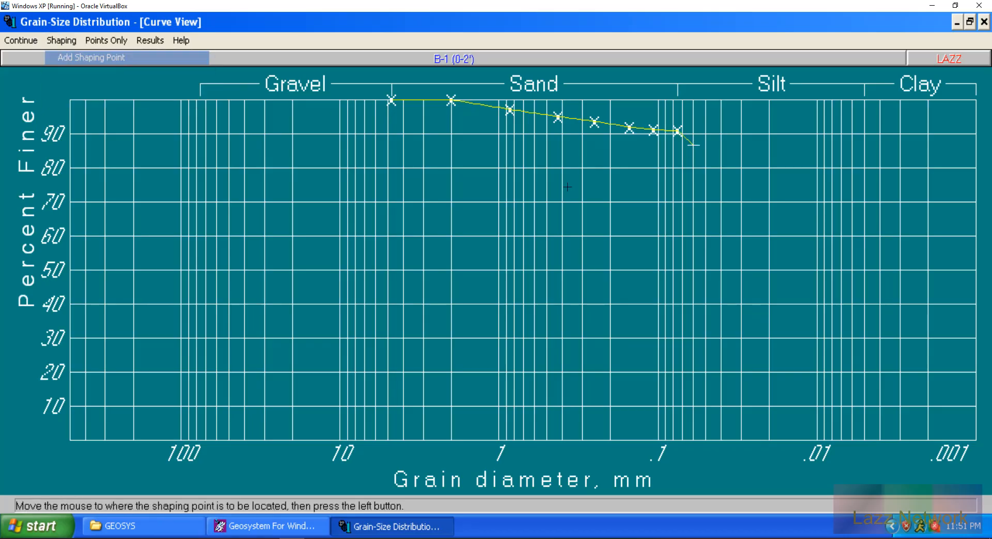
pyautogui.click(714, 147)
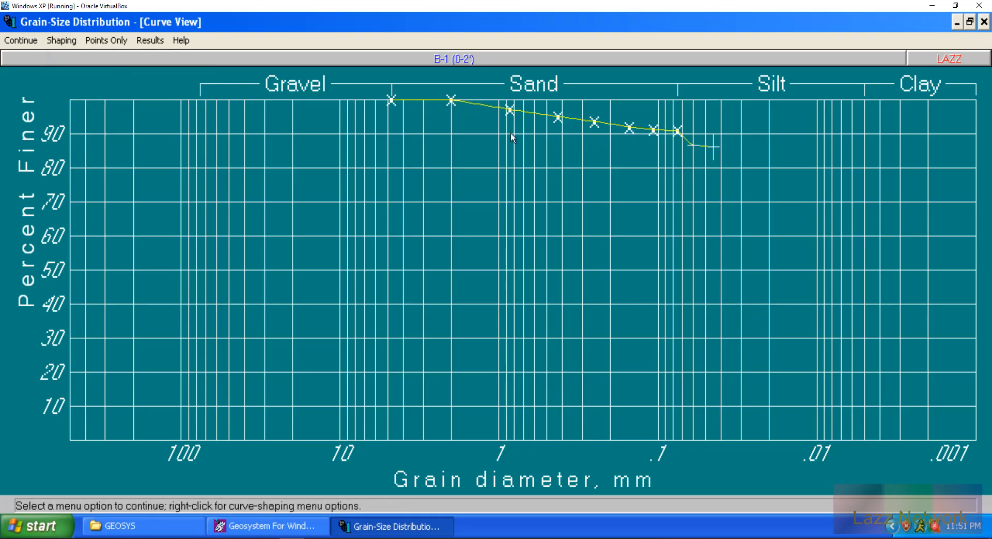
pyautogui.click(61, 40)
pyautogui.click(88, 58)
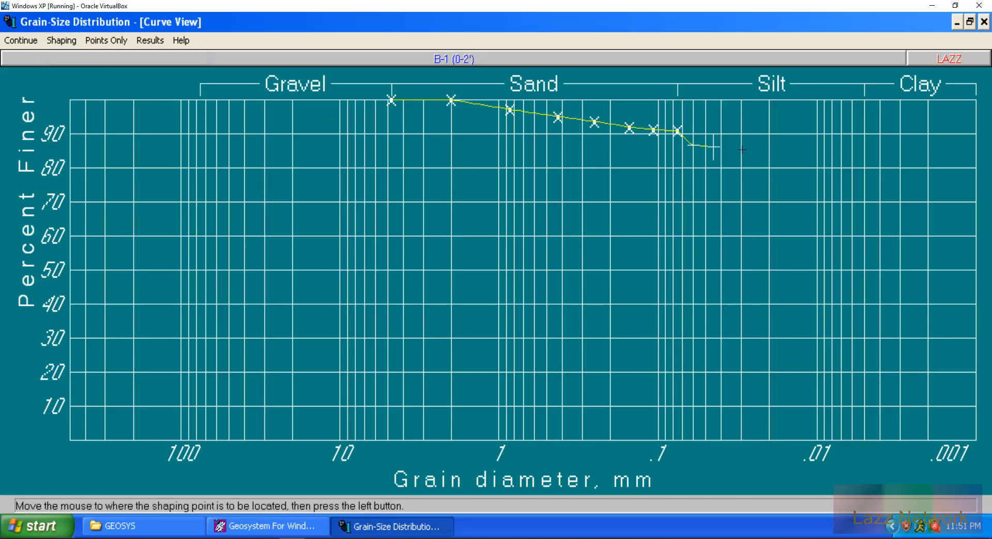
pyautogui.click(735, 148)
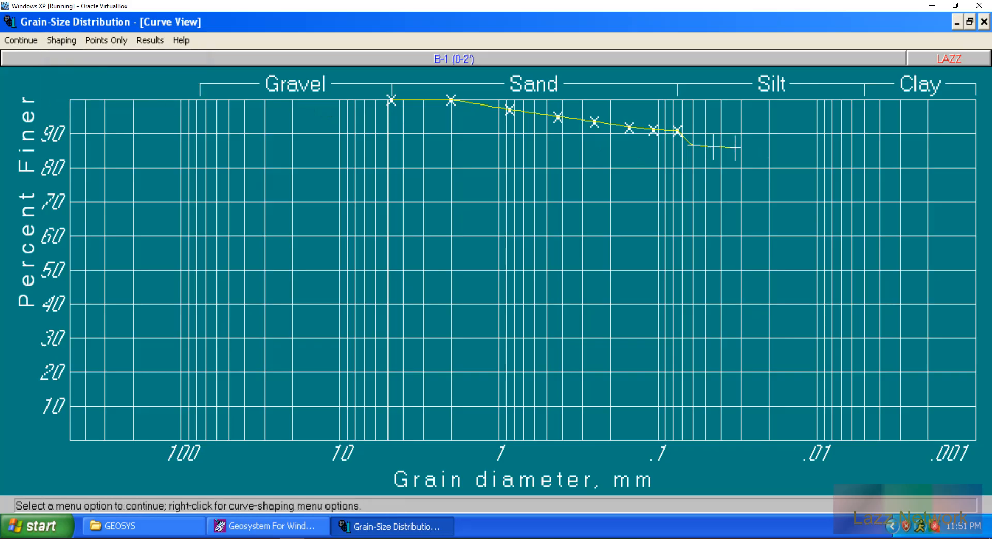
# Step: Add three shaping points to the curve's silt range at about 0.024, 0.016 and 0.012 mm, descending from 85 to 83 percent finer
pyautogui.click(61, 40)
pyautogui.click(88, 57)
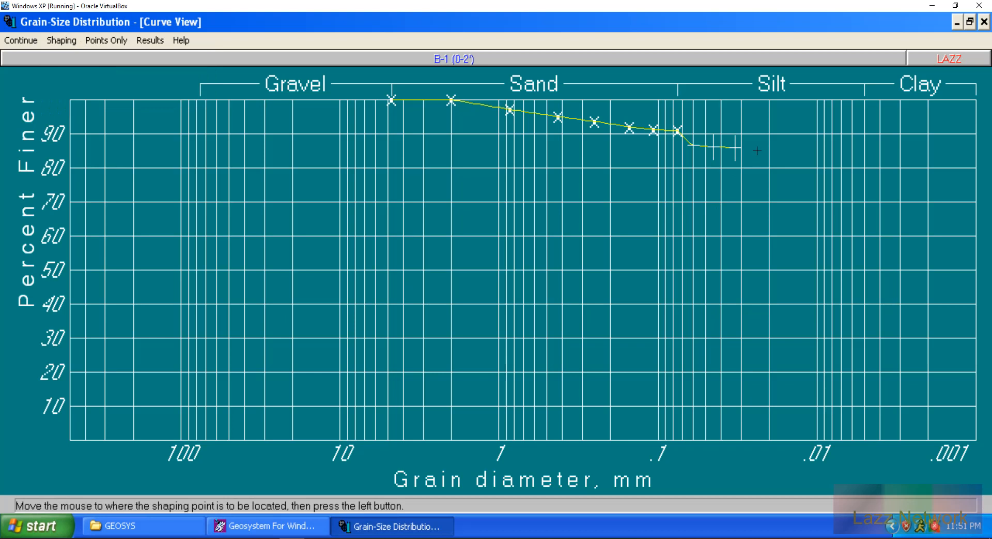
pyautogui.click(757, 149)
pyautogui.click(59, 40)
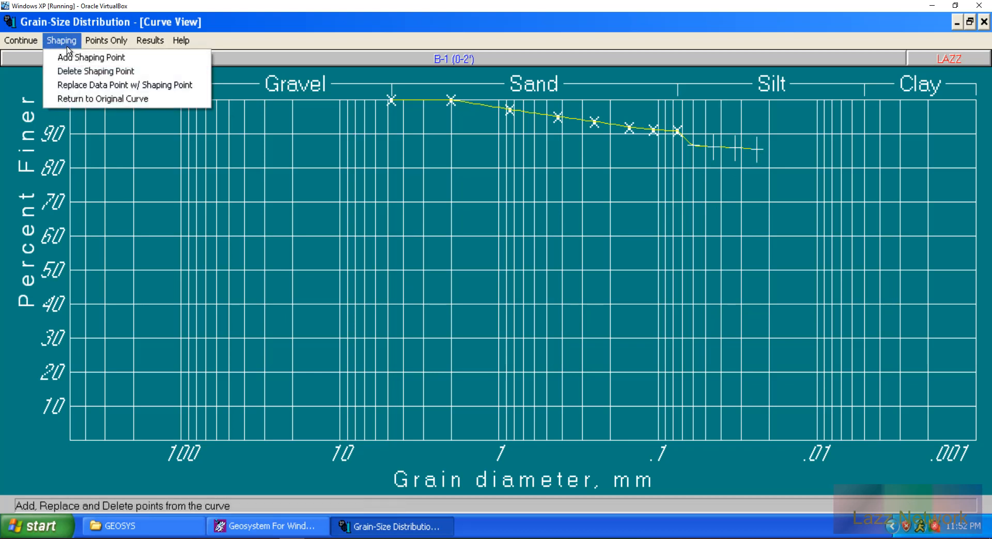
pyautogui.click(98, 57)
pyautogui.click(784, 154)
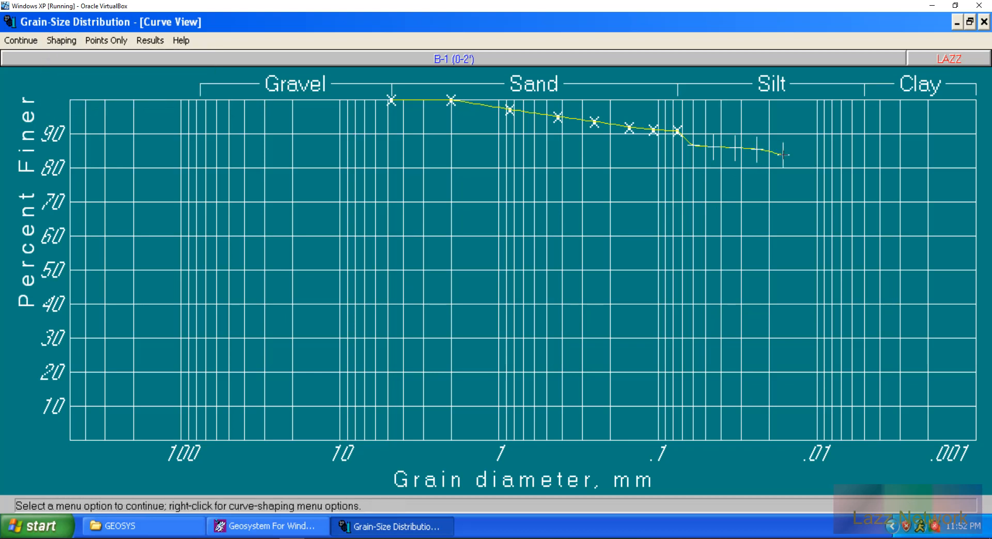
pyautogui.click(66, 41)
pyautogui.click(75, 57)
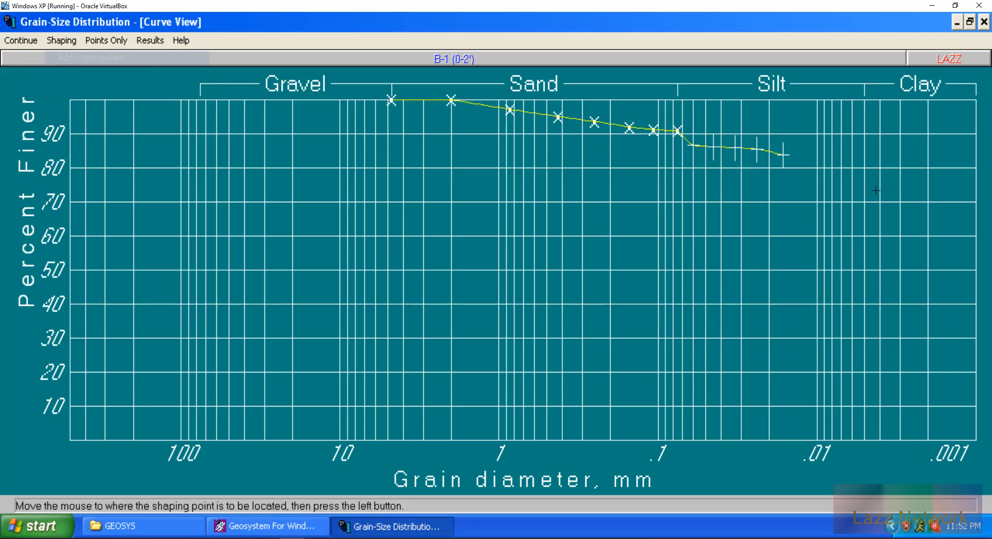
pyautogui.click(806, 158)
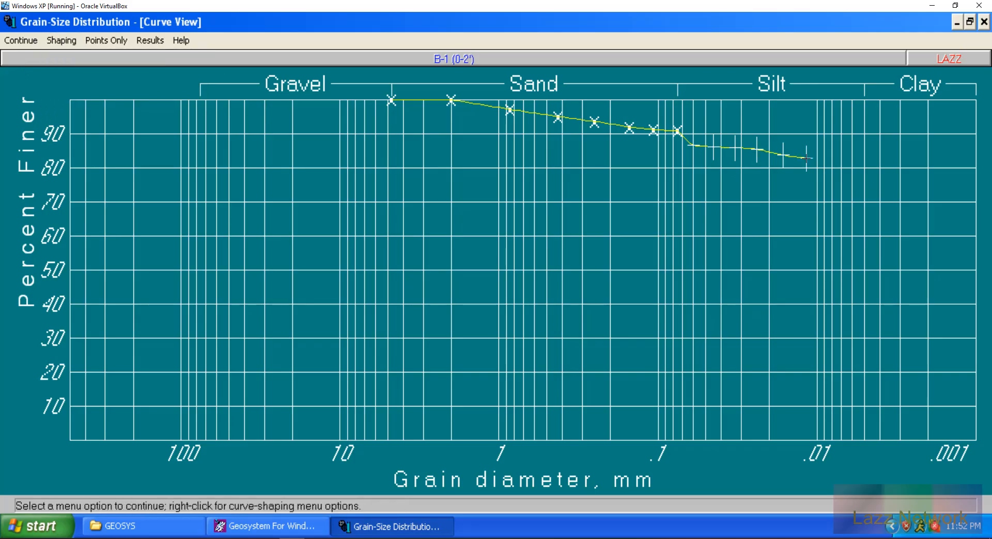
# Step: Add three shaping points towards the silt/clay boundary at about 0.009, 0.007 and 0.005 mm, between 82 and 84 percent finer
pyautogui.click(53, 45)
pyautogui.click(74, 57)
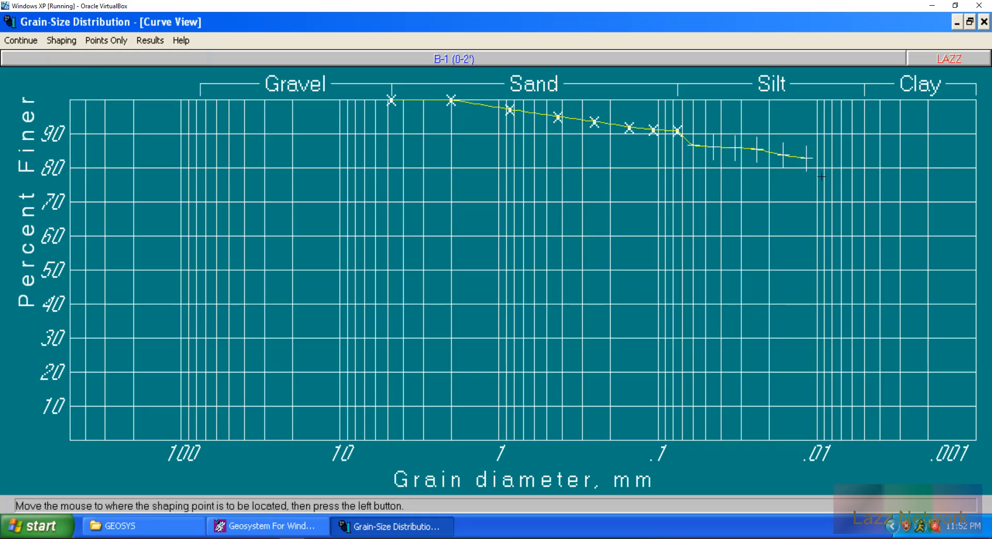
pyautogui.click(825, 159)
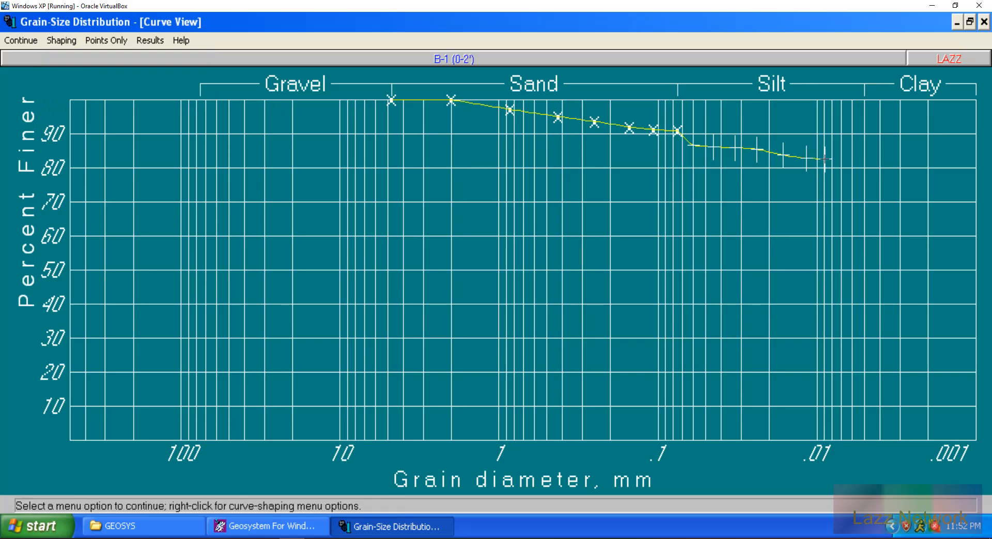
pyautogui.click(62, 41)
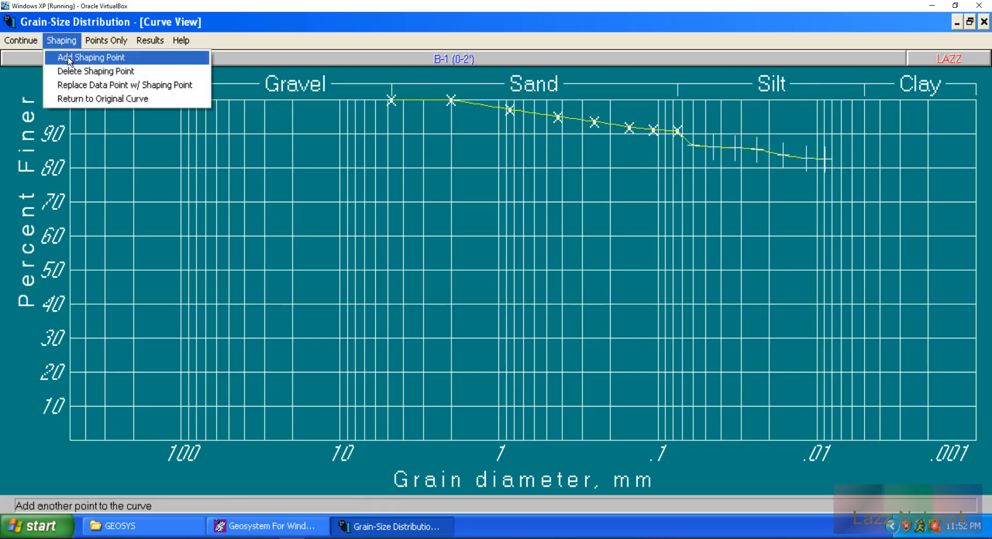
pyautogui.click(75, 57)
pyautogui.click(844, 156)
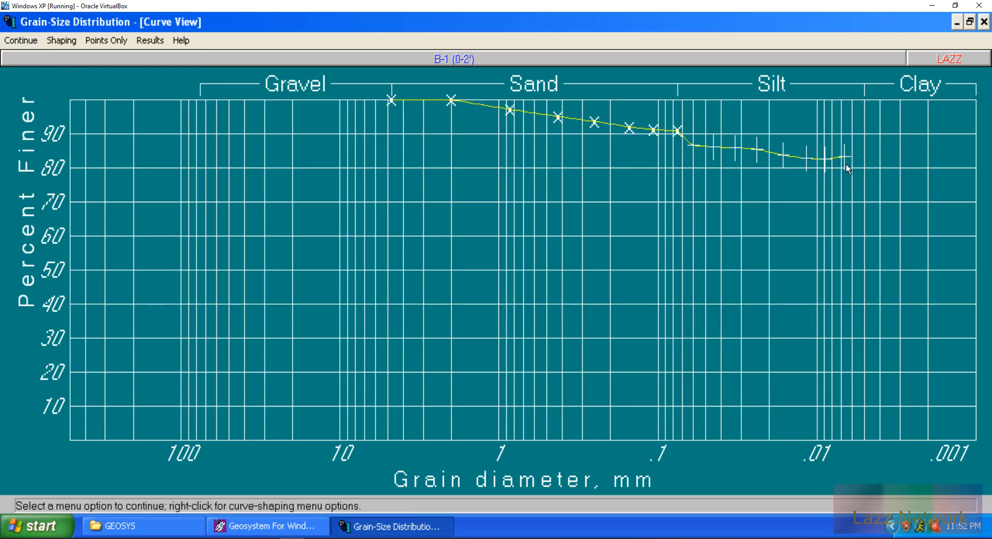
pyautogui.click(62, 40)
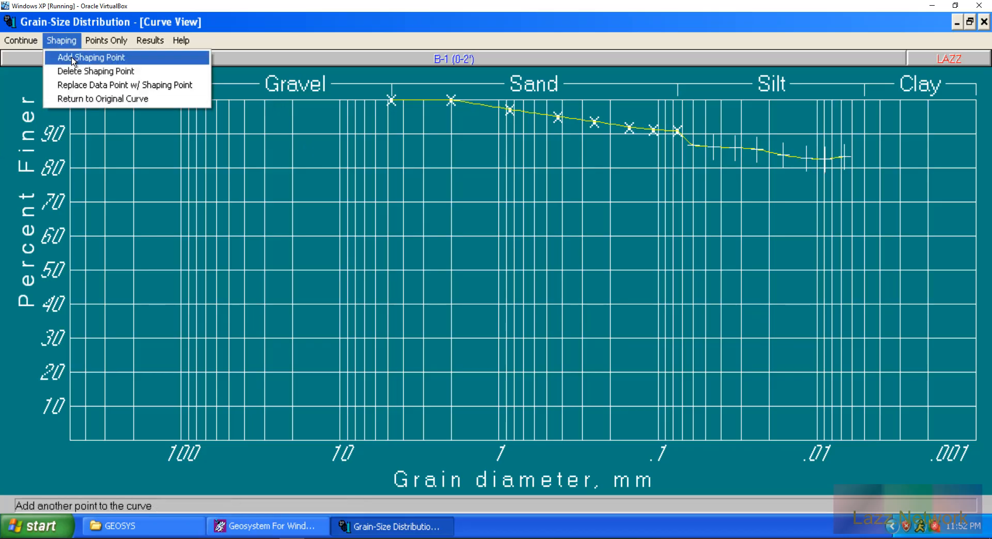
pyautogui.click(75, 58)
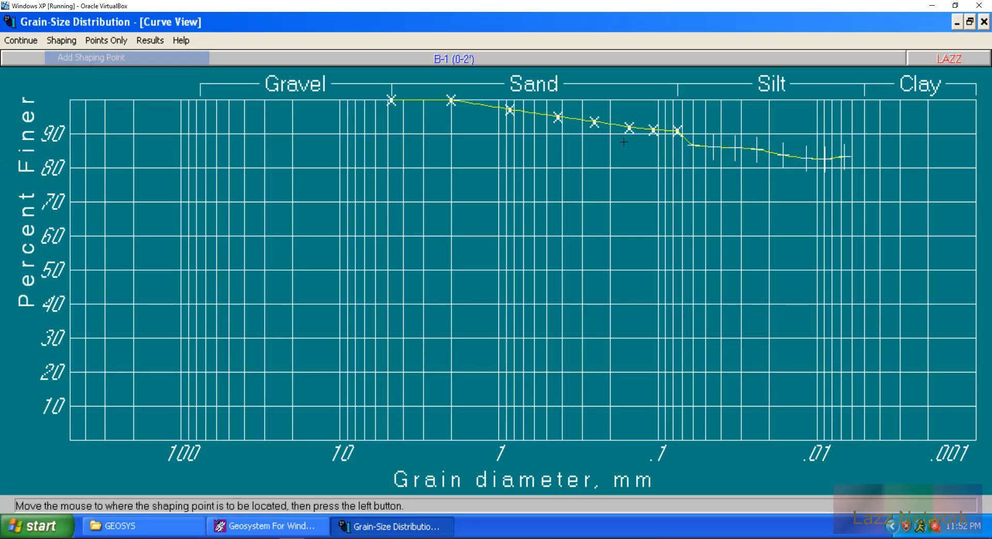
pyautogui.click(862, 161)
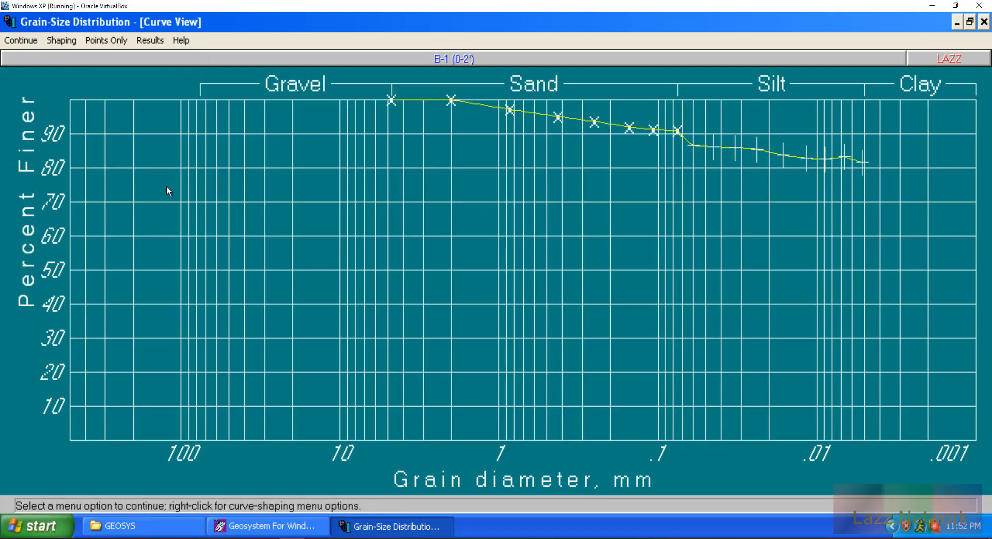
# Step: Extend the curve into the clay range with two shaping points at about 0.004 and 0.003 mm, near 81 and 80 percent finer
pyautogui.click(61, 40)
pyautogui.click(103, 61)
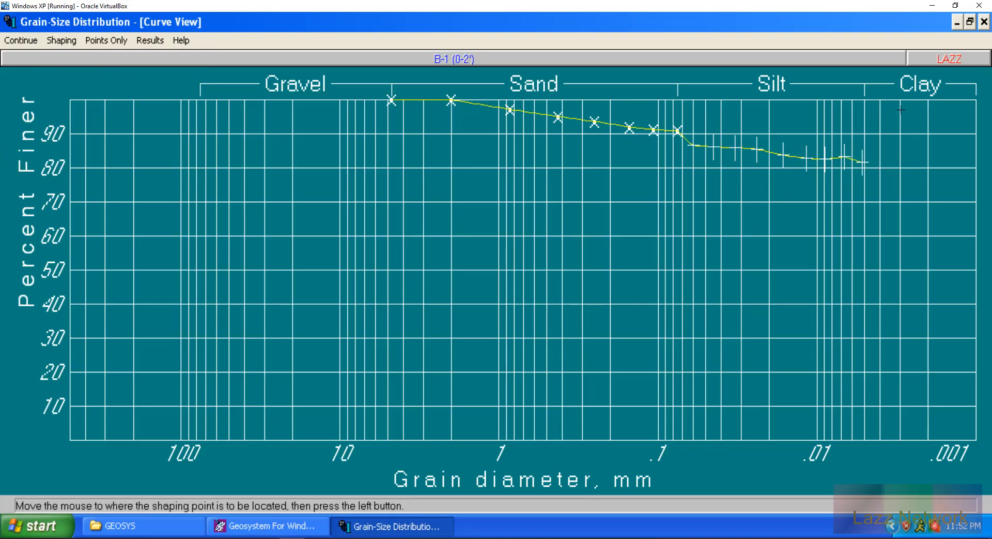
pyautogui.click(881, 164)
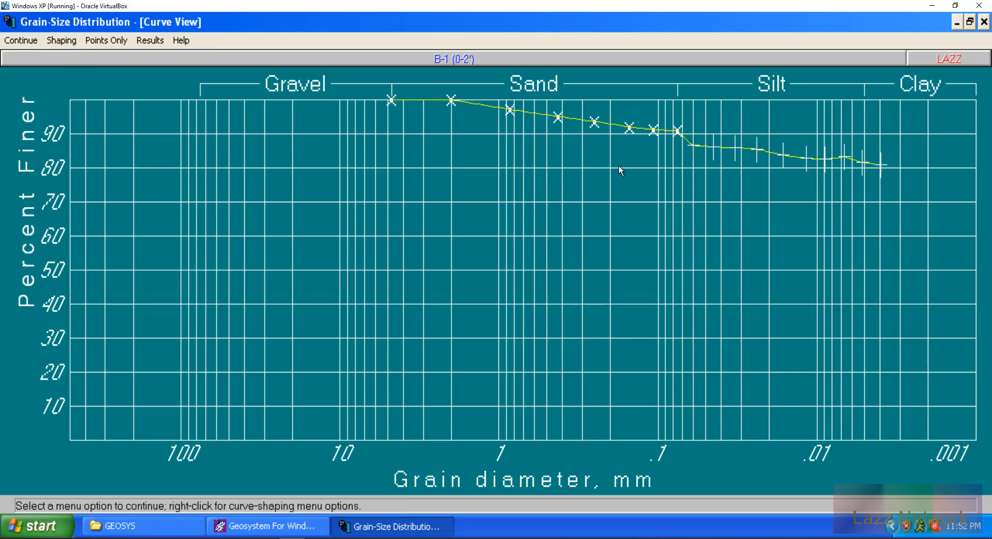
pyautogui.click(67, 40)
pyautogui.click(76, 57)
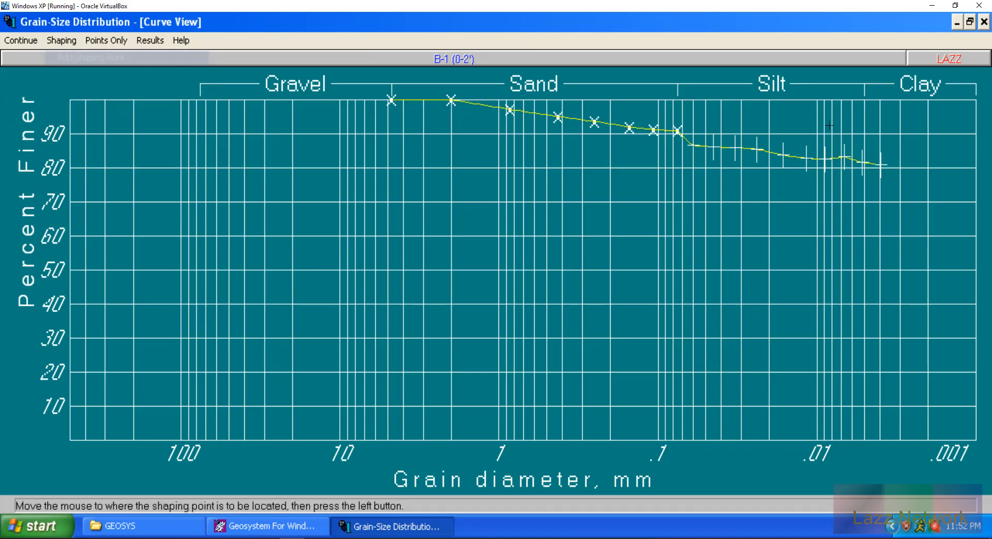
pyautogui.click(901, 168)
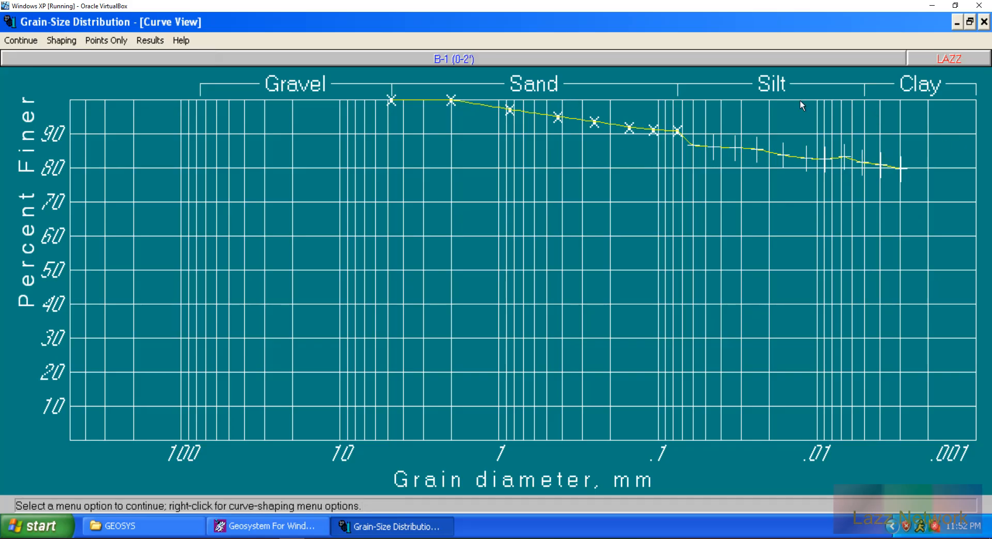
# Step: Try to add another shaping point beyond the curve's last point in the clay range
pyautogui.click(61, 40)
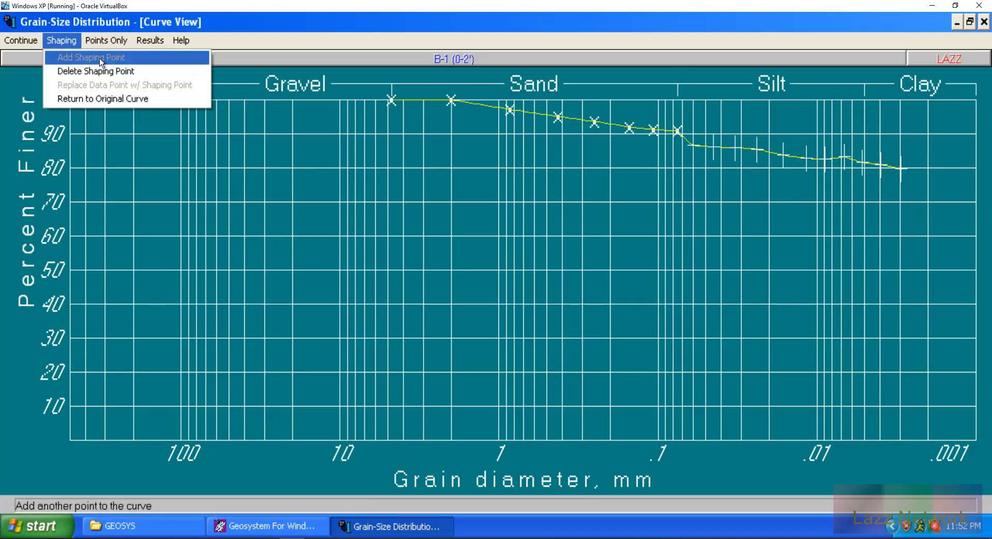
pyautogui.click(917, 180)
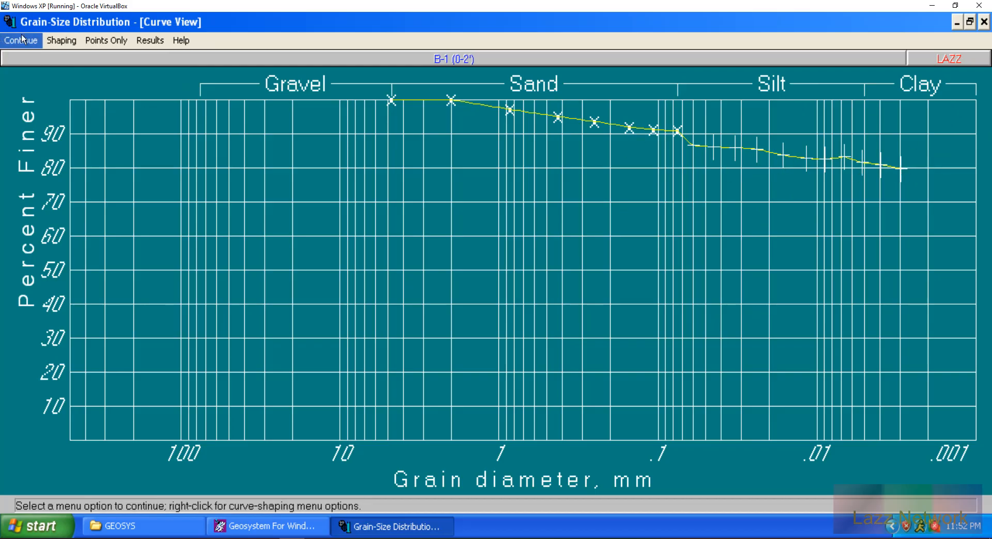
pyautogui.click(54, 40)
pyautogui.click(872, 151)
pyautogui.click(62, 41)
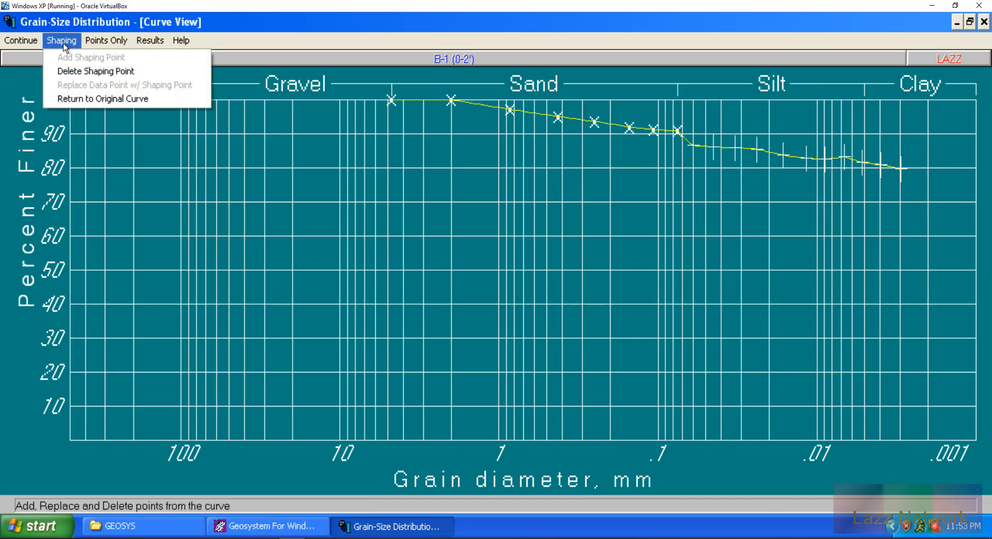
# Step: Switch the report to points only, acknowledge the note, and restore the display of points and curve
pyautogui.click(99, 41)
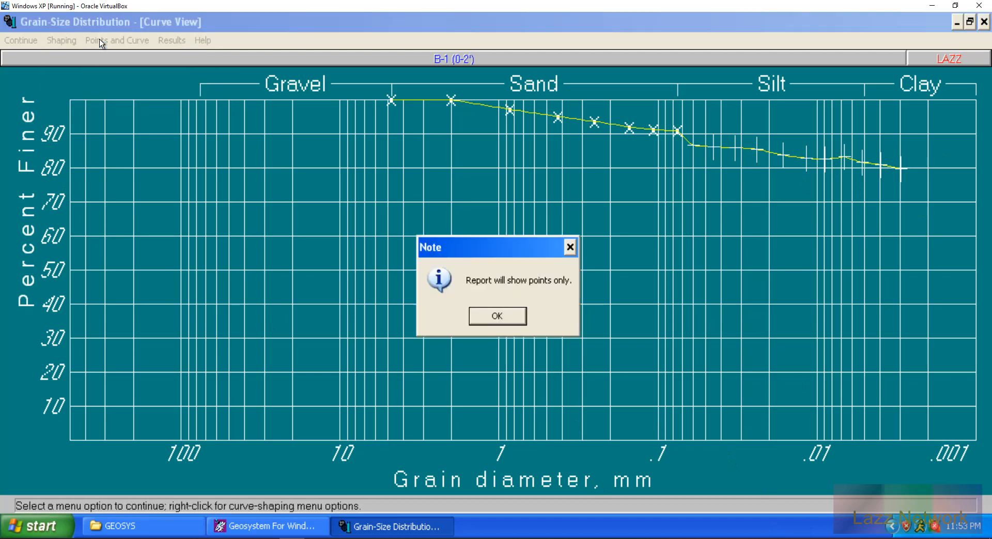
pyautogui.click(512, 323)
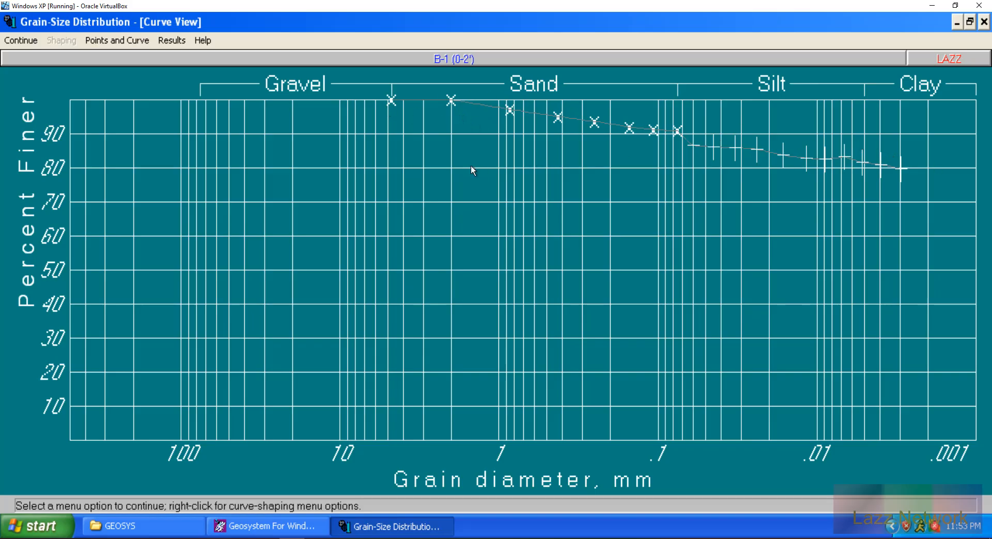
pyautogui.click(106, 40)
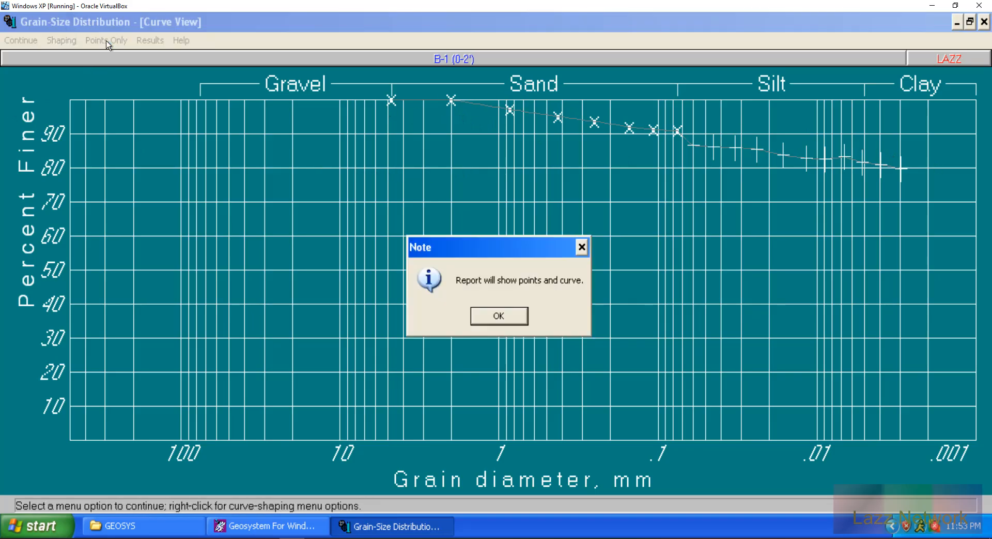
pyautogui.click(515, 323)
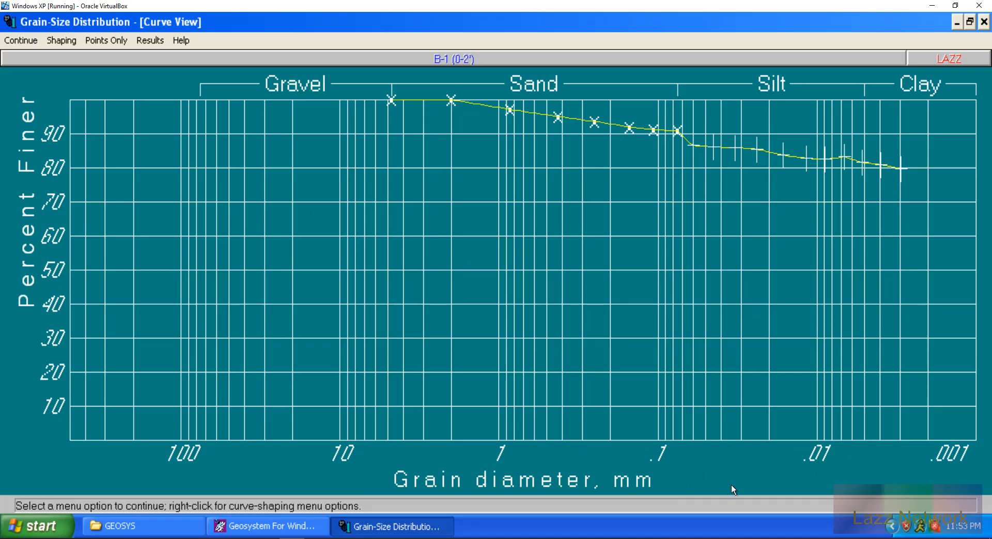
# Step: Review the test results summary and calculate the percent smaller for a size of .075
pyautogui.click(151, 46)
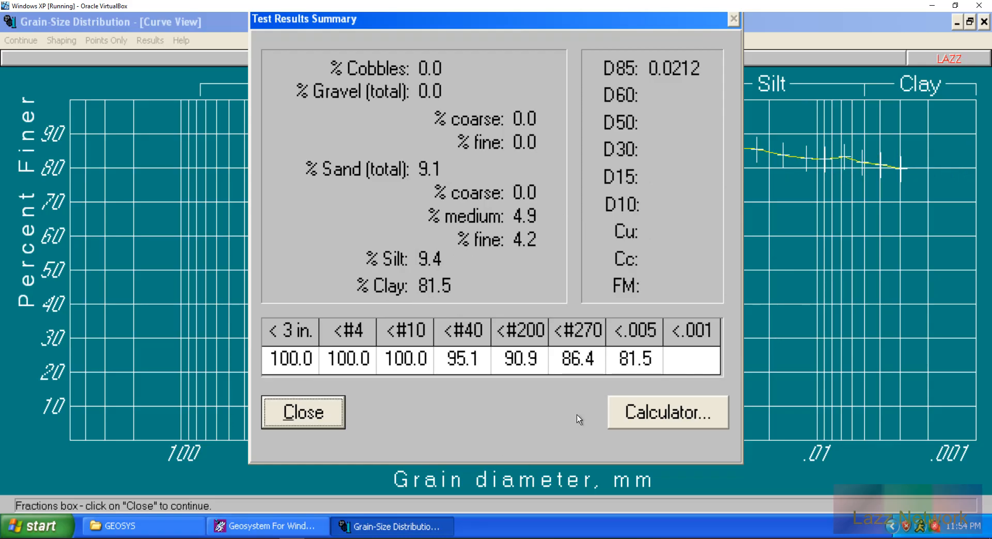
pyautogui.click(660, 411)
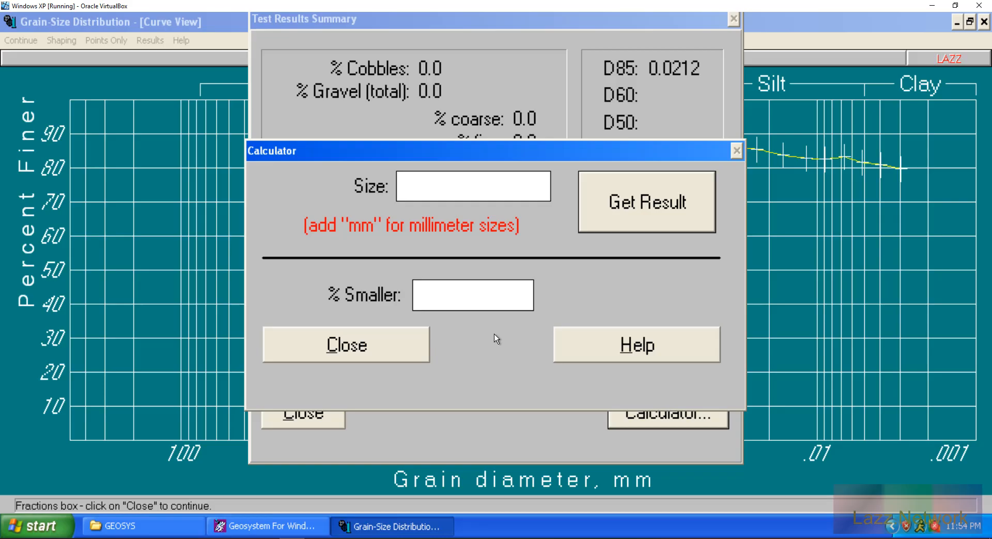
pyautogui.write('.075')
pyautogui.click(635, 201)
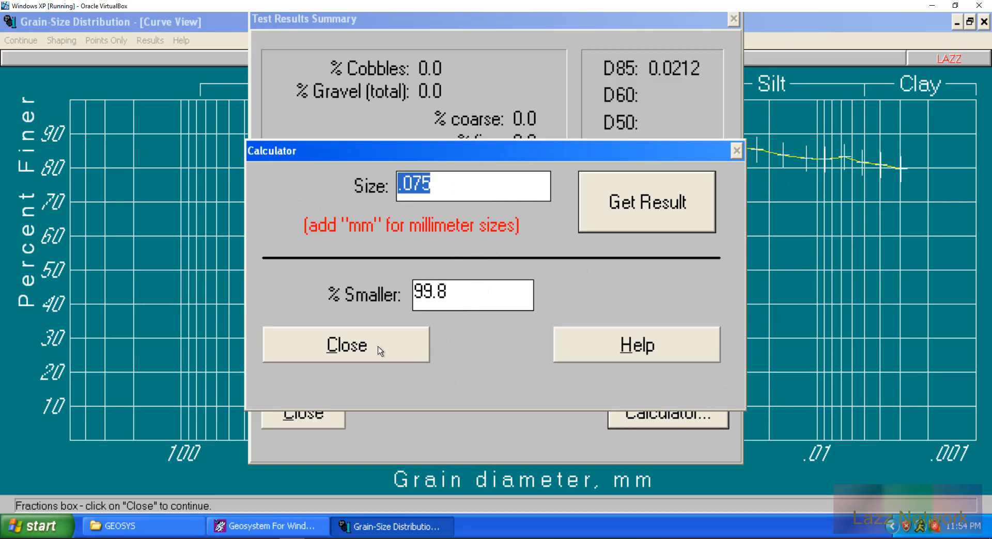
pyautogui.click(351, 351)
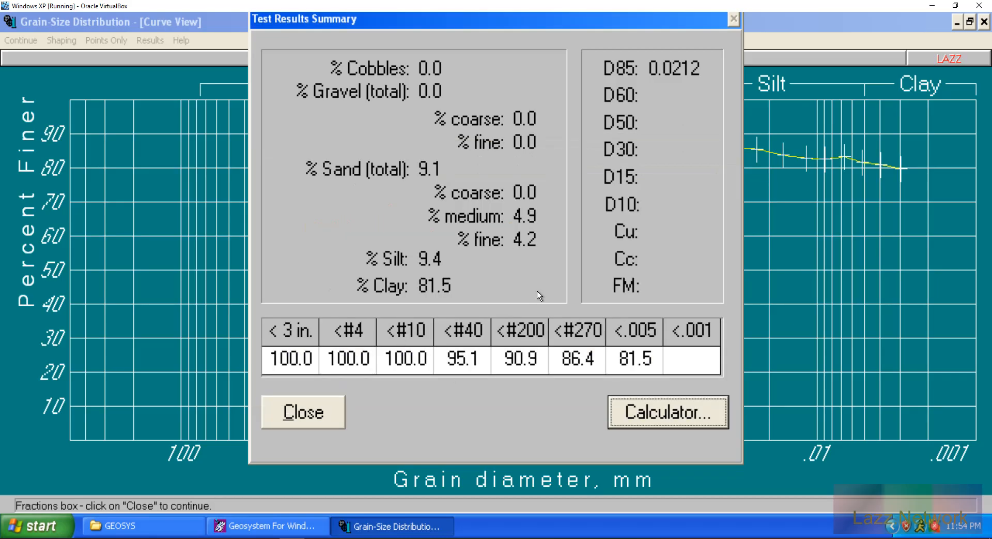
pyautogui.click(311, 413)
pyautogui.click(150, 40)
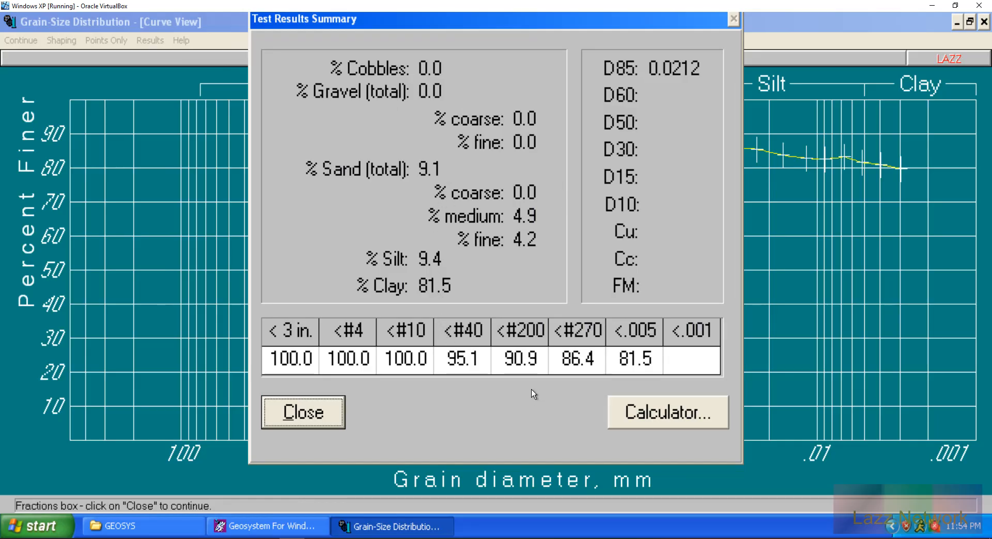
pyautogui.click(314, 420)
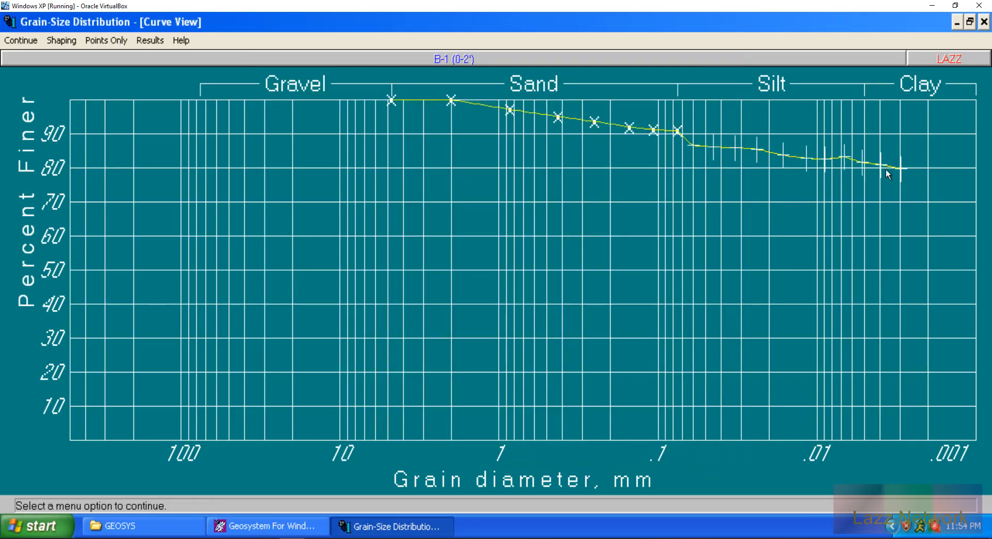
# Step: Return the shaped curve to the original curve and review its test results summary
pyautogui.click(61, 41)
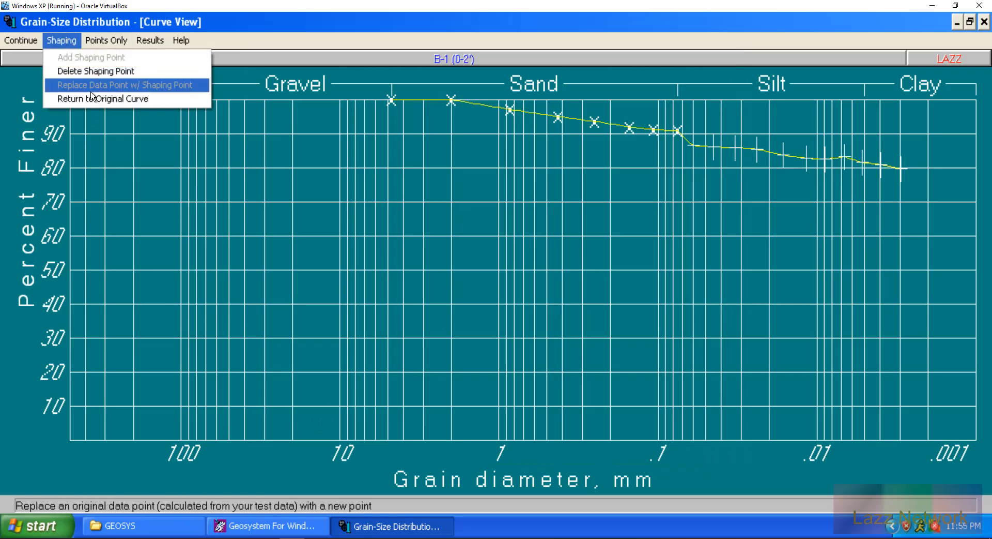
pyautogui.click(96, 105)
pyautogui.click(149, 40)
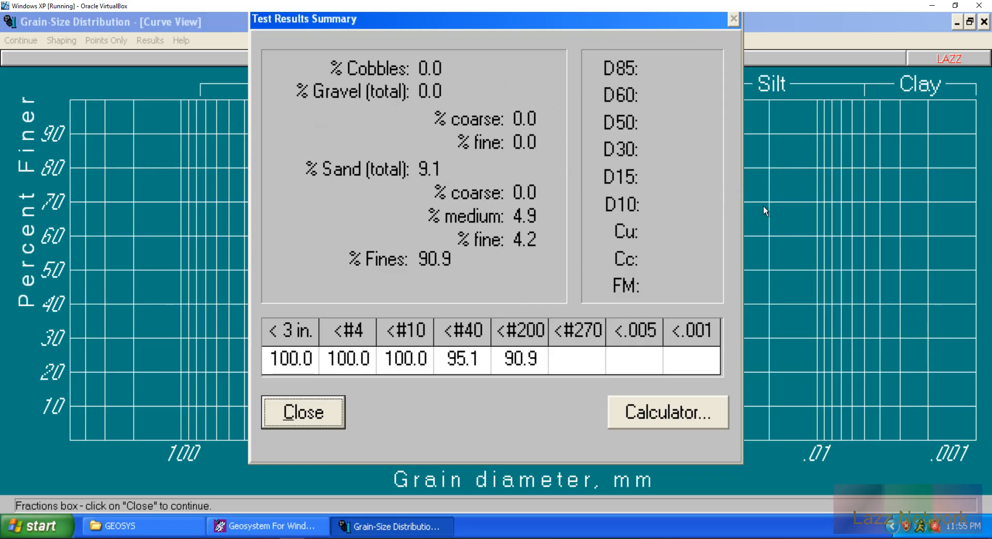
pyautogui.click(280, 410)
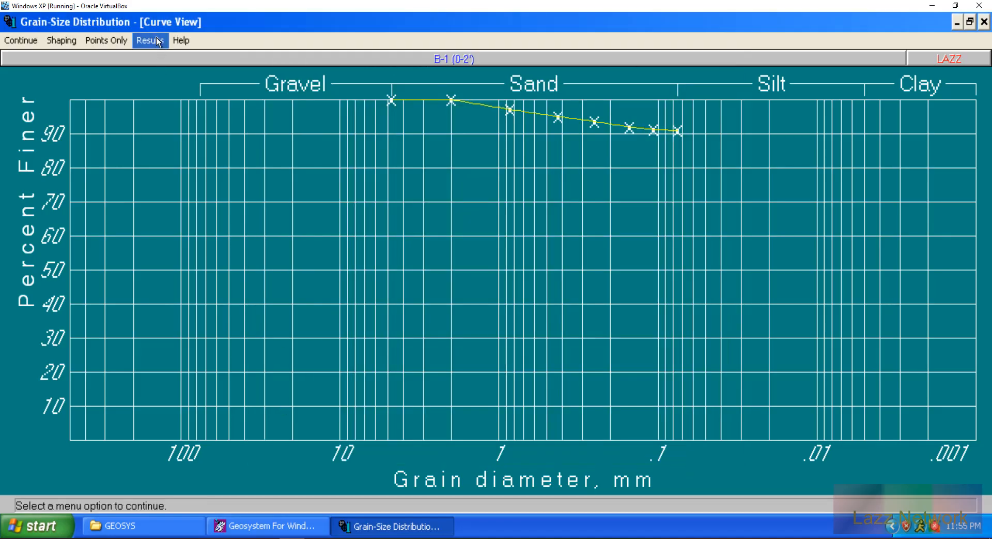
# Step: Set the minimum gravel size to #10 in the grain-size setup, accept the notes, and review the updated distribution curve
pyautogui.click(21, 40)
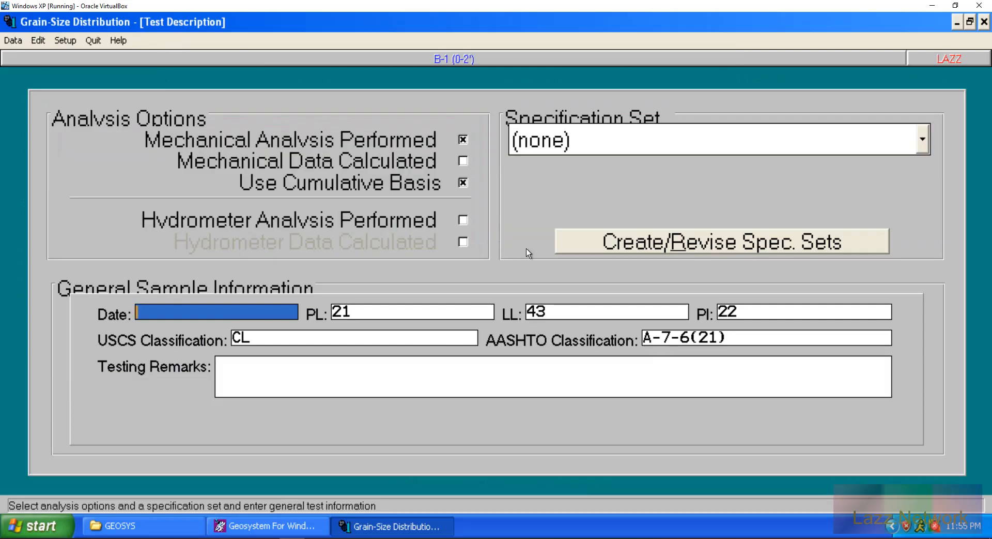
pyautogui.click(58, 41)
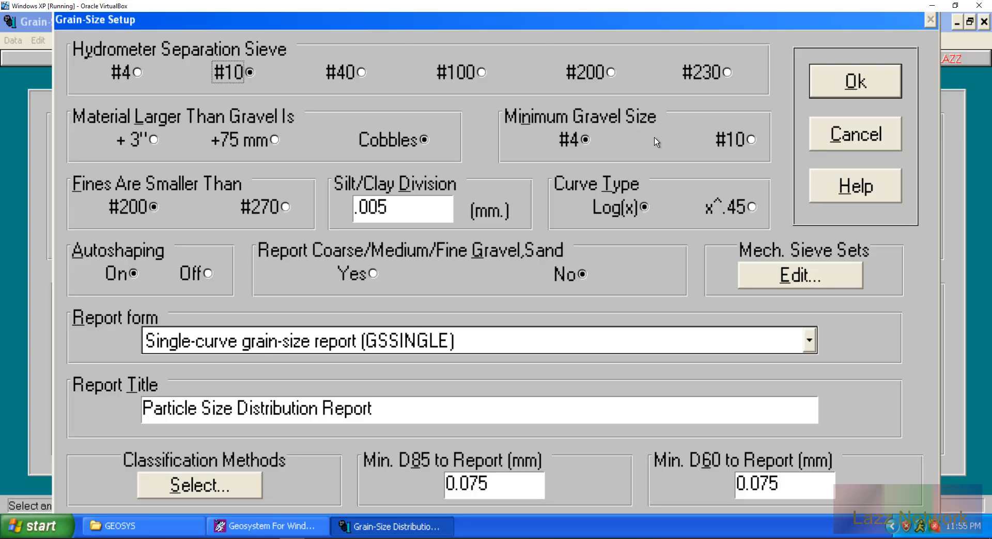
pyautogui.click(751, 140)
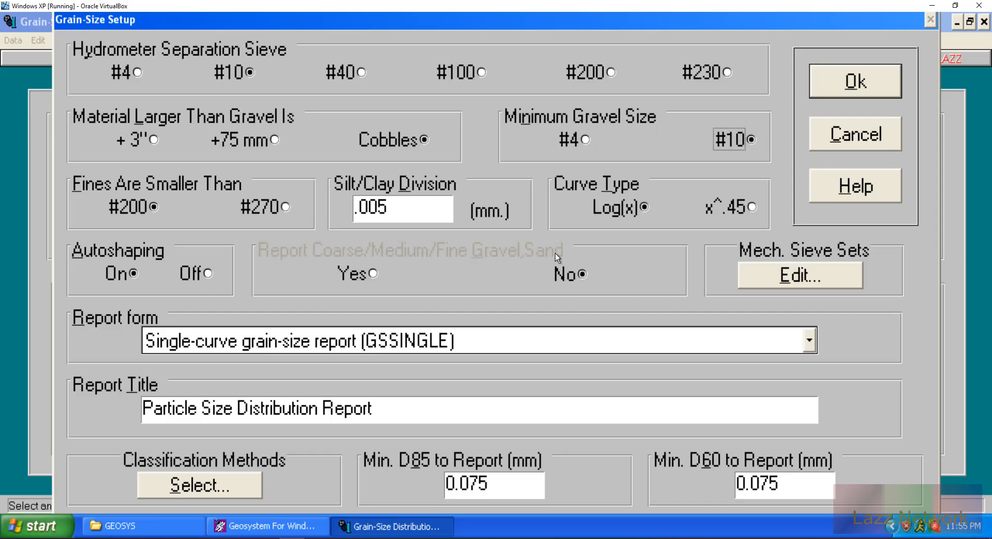
pyautogui.click(862, 85)
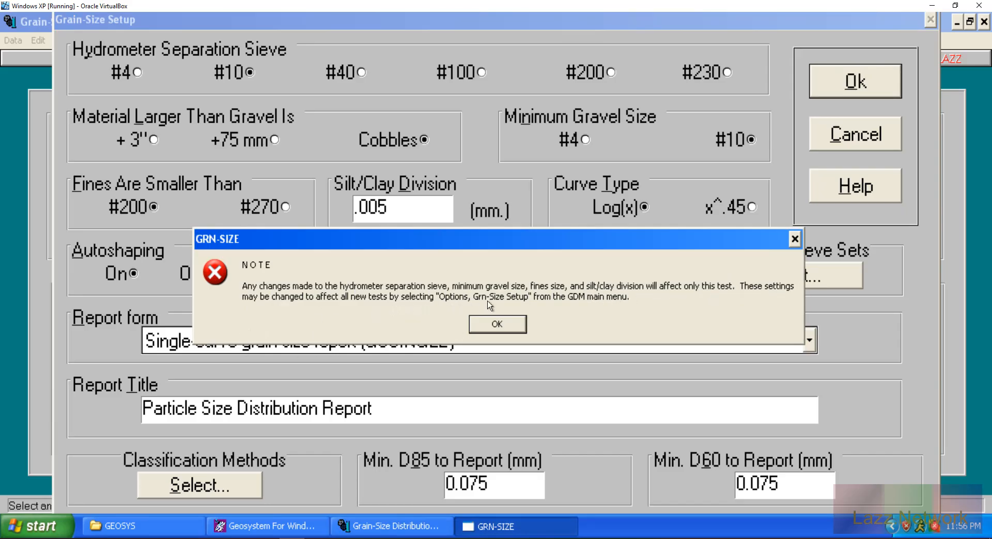
pyautogui.click(493, 323)
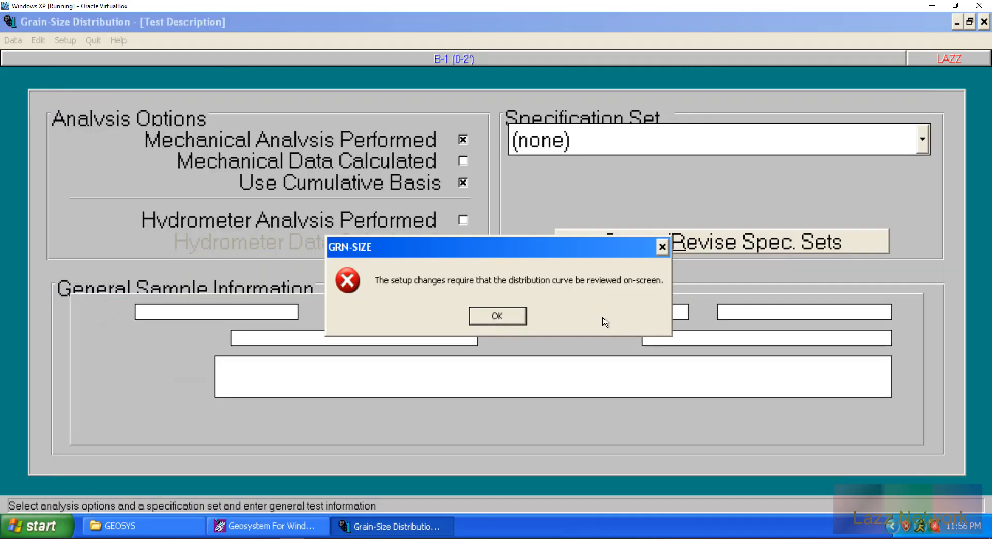
pyautogui.click(513, 319)
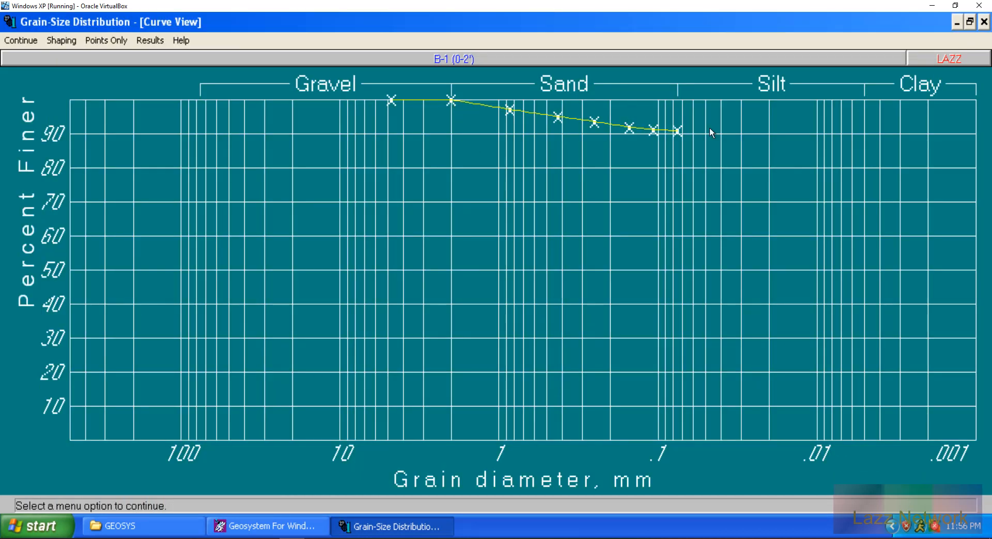
pyautogui.click(38, 40)
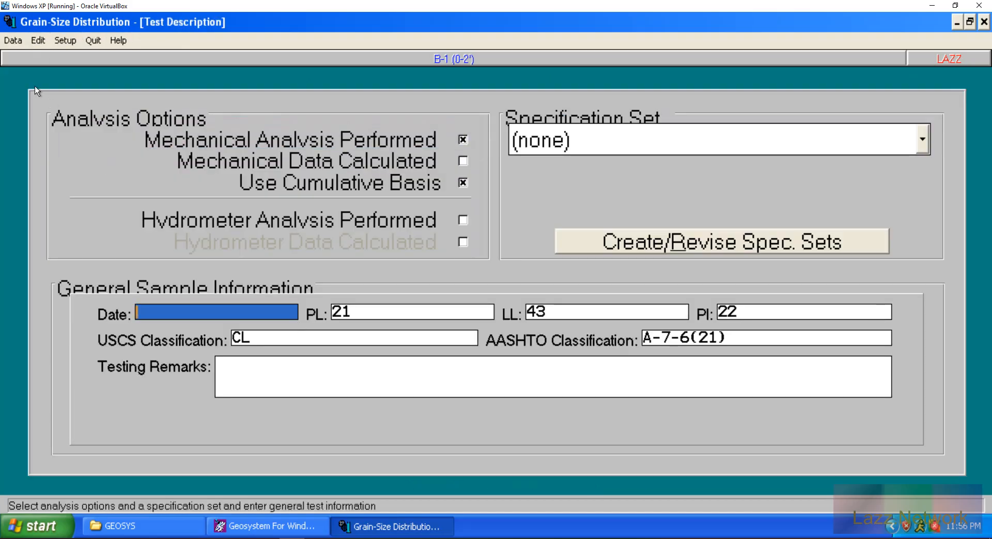
# Step: Review the sample weights and sieve table in the mechanical analysis data for B-1 (0-2')
pyautogui.click(11, 40)
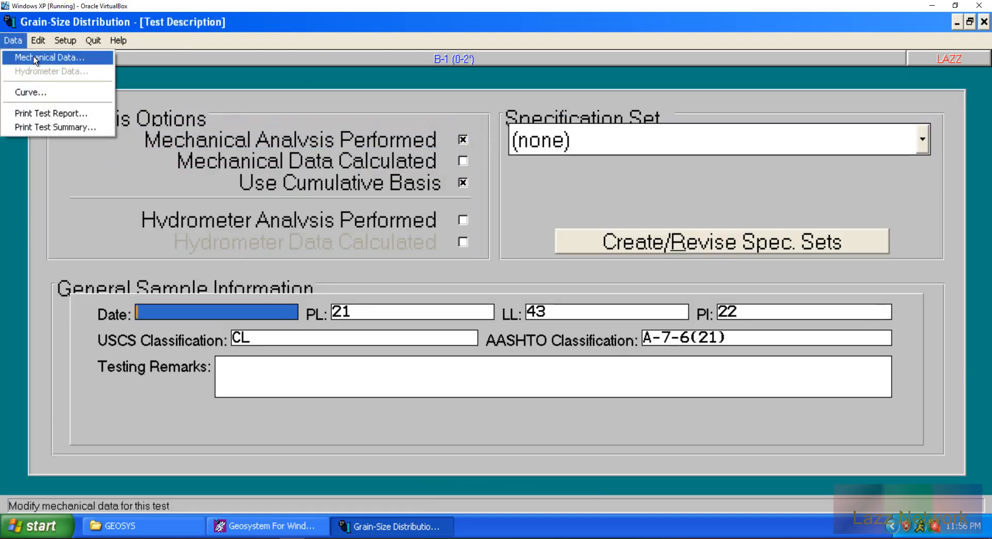
pyautogui.click(33, 56)
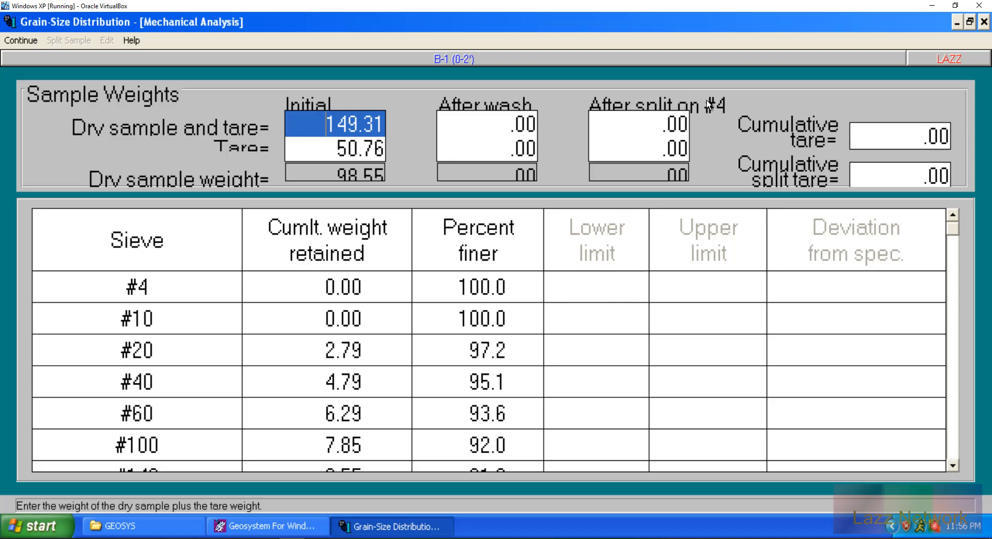
pyautogui.click(11, 41)
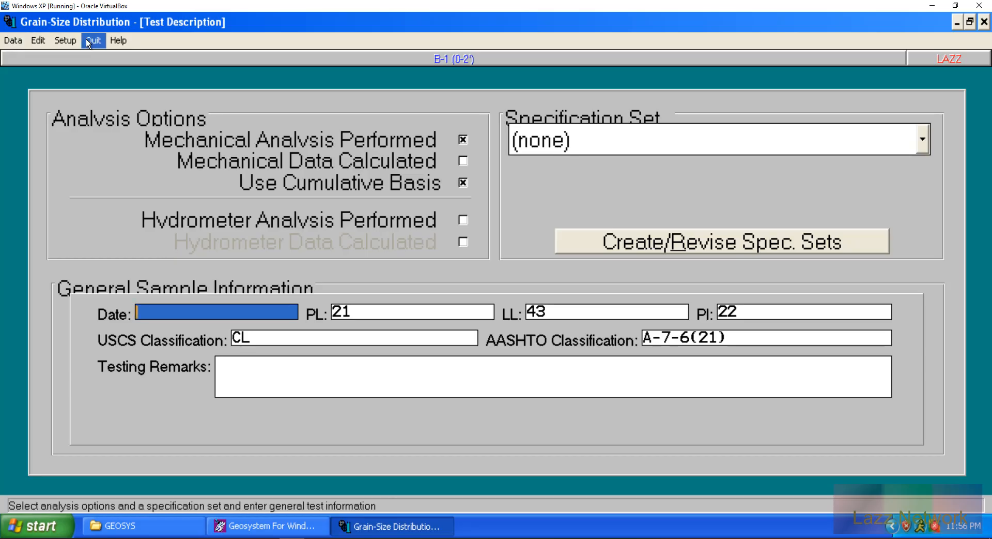
# Step: Set the report form to Single-curve report for printing on letterhead (GSLHEAD) in the grain-size setup
pyautogui.click(65, 41)
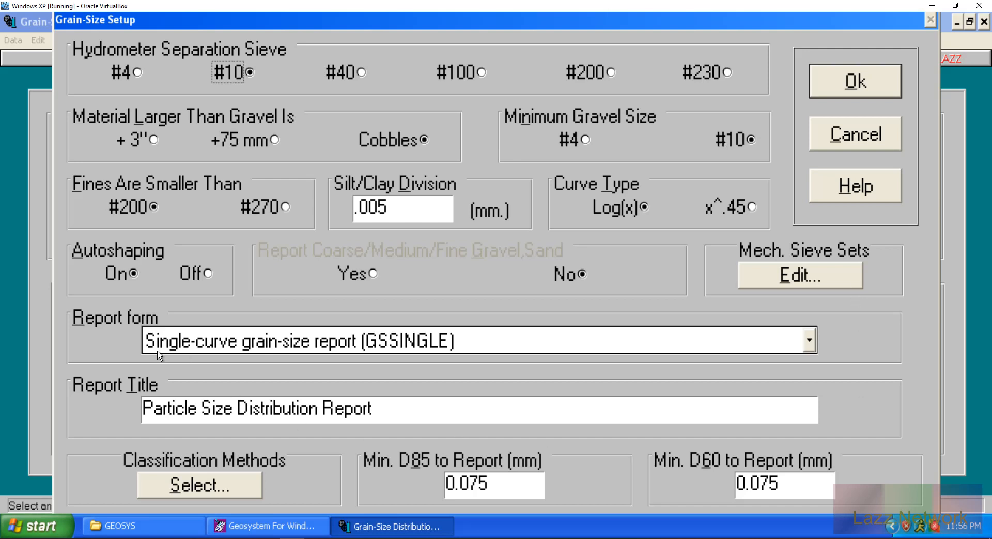
pyautogui.click(811, 343)
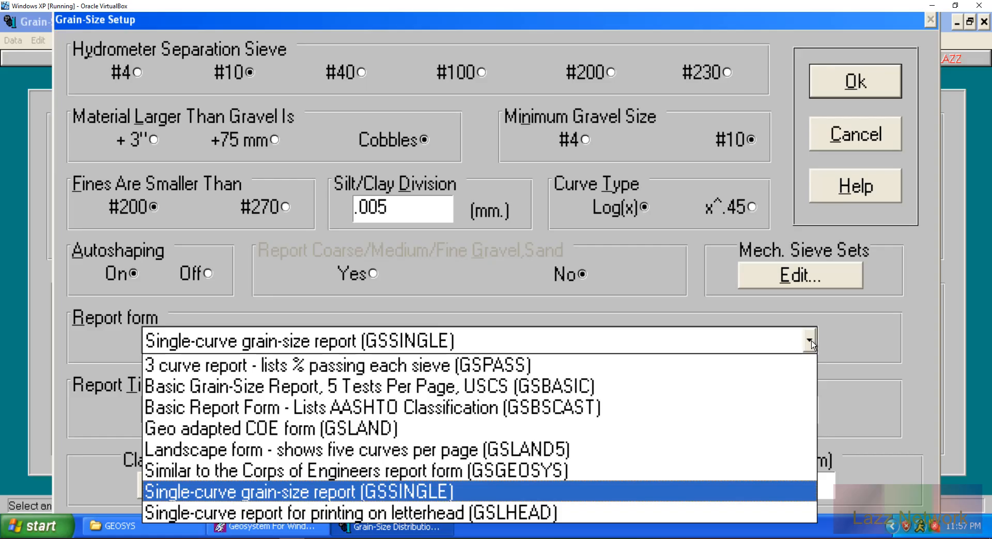
pyautogui.click(539, 511)
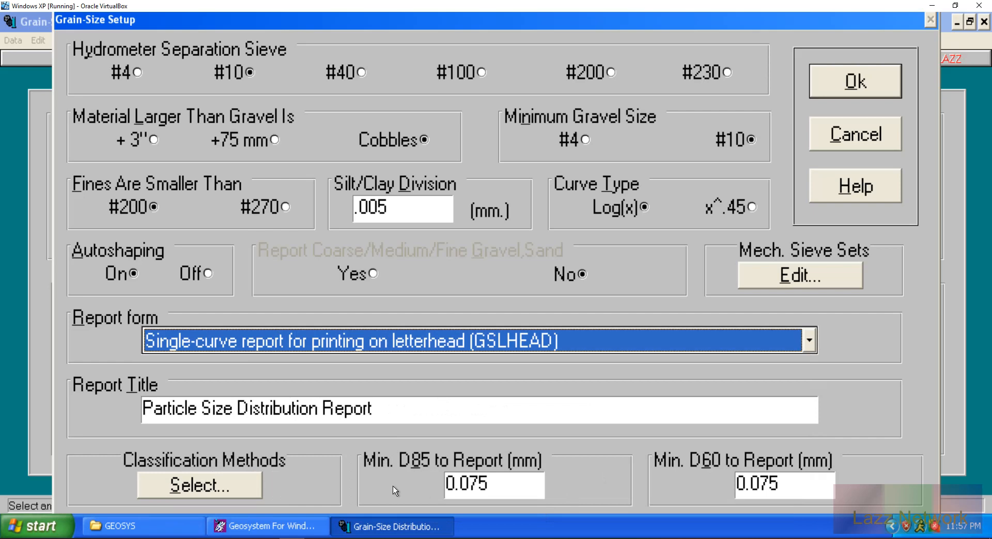
pyautogui.click(853, 82)
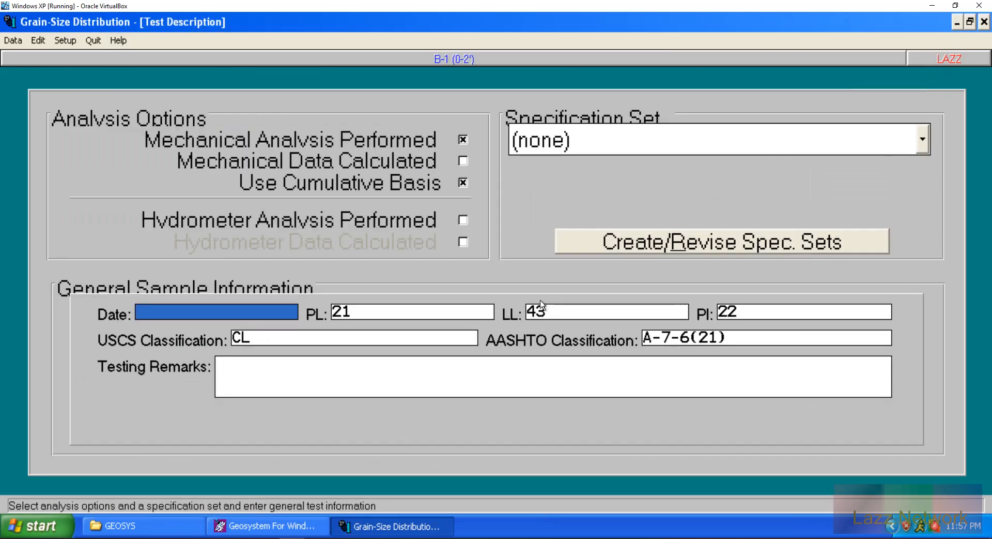
pyautogui.click(59, 41)
pyautogui.click(856, 140)
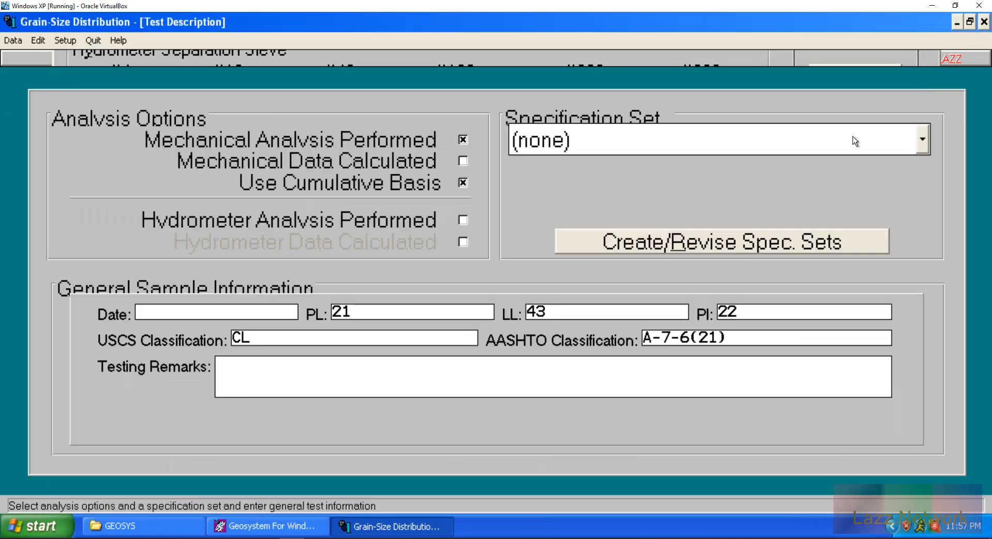
# Step: View the distribution curve, consult the help on curve display, and review the test results summary
pyautogui.click(13, 41)
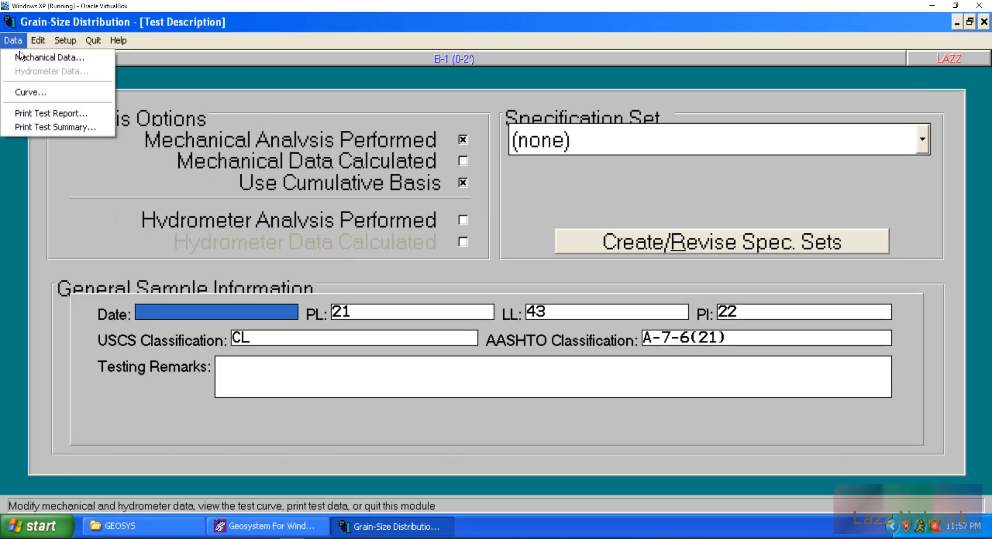
pyautogui.click(37, 94)
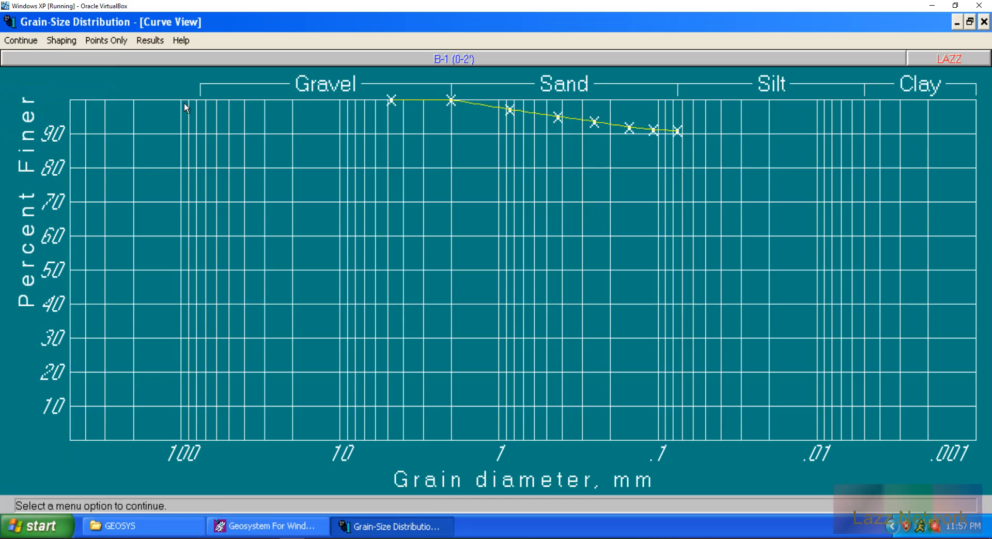
pyautogui.click(59, 39)
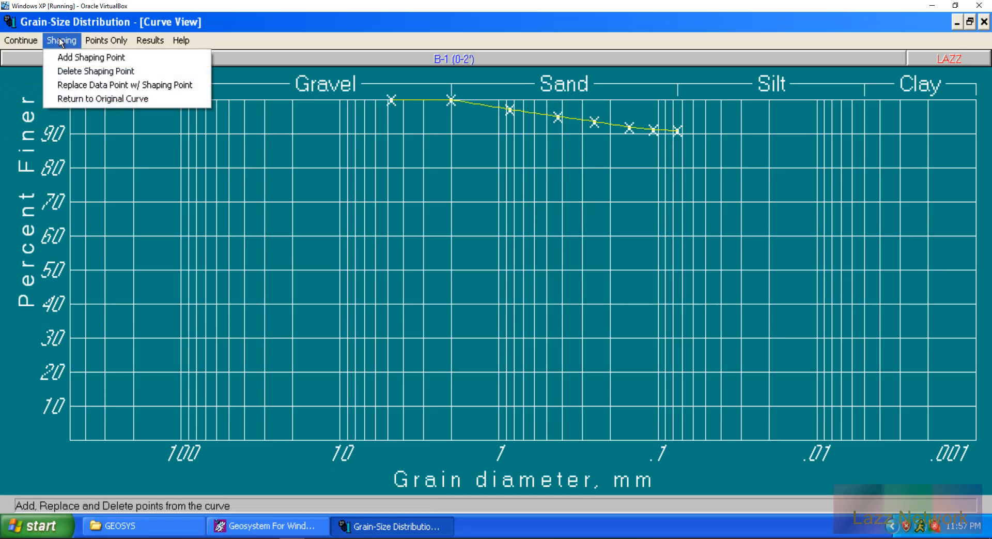
pyautogui.click(182, 41)
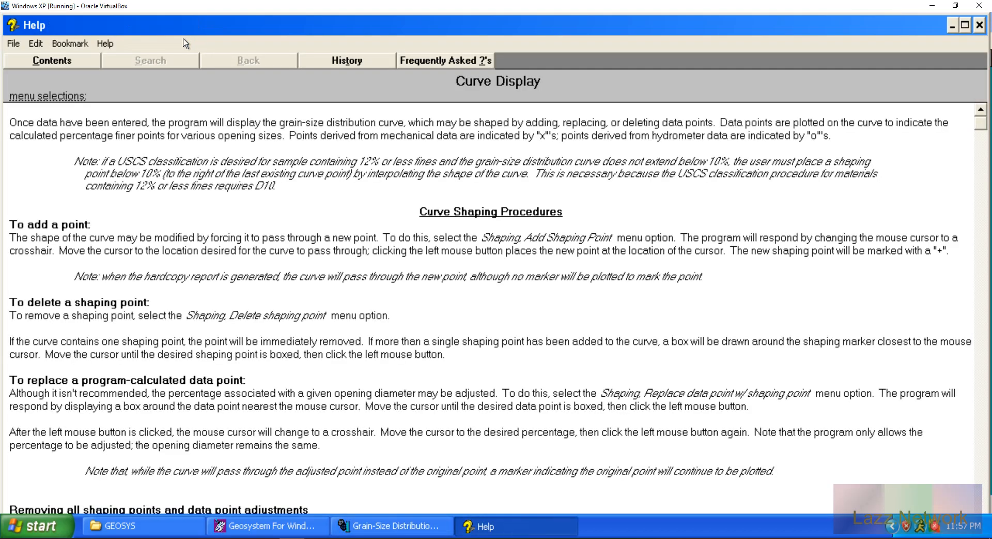
pyautogui.click(980, 25)
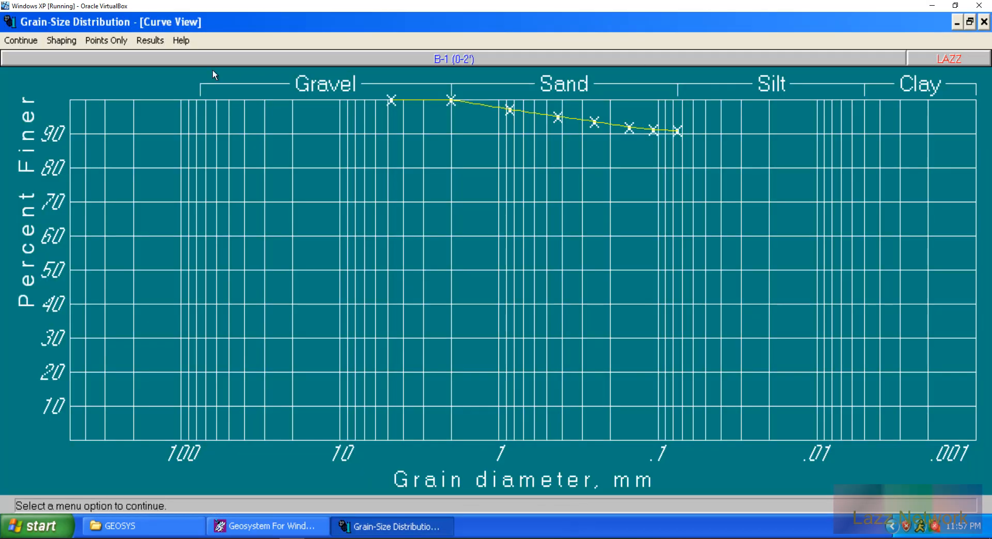
pyautogui.click(147, 41)
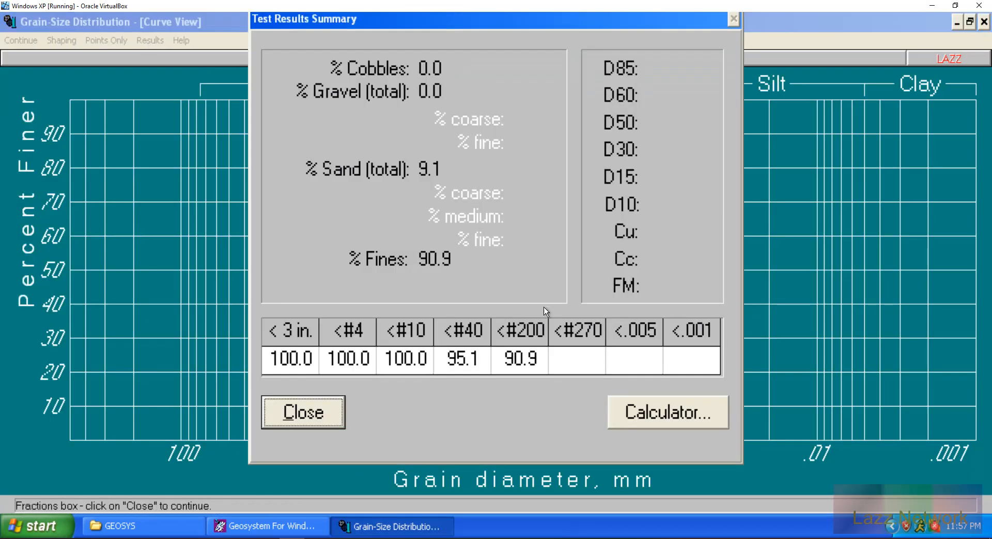
pyautogui.click(310, 412)
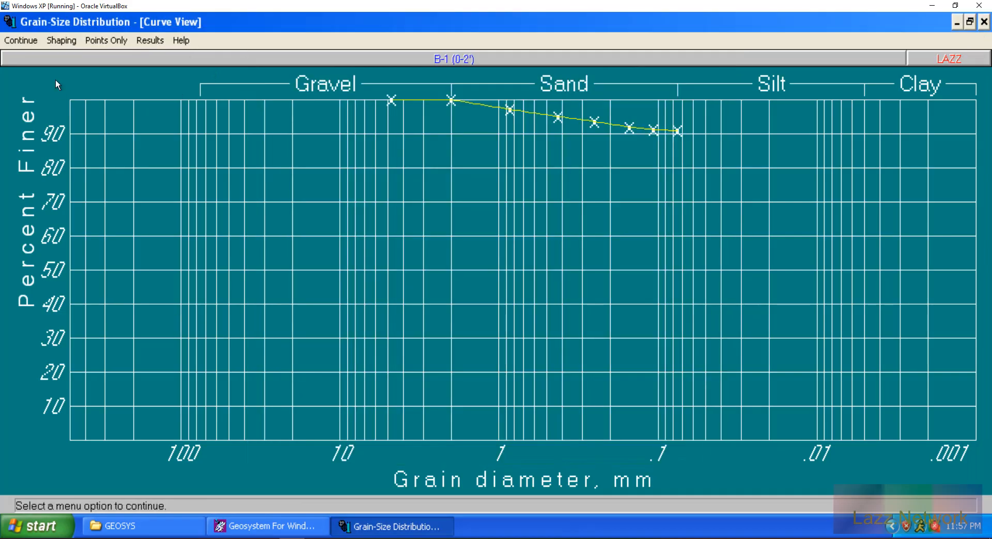
# Step: Try the points-only report display and switch back to showing points and curve
pyautogui.click(106, 40)
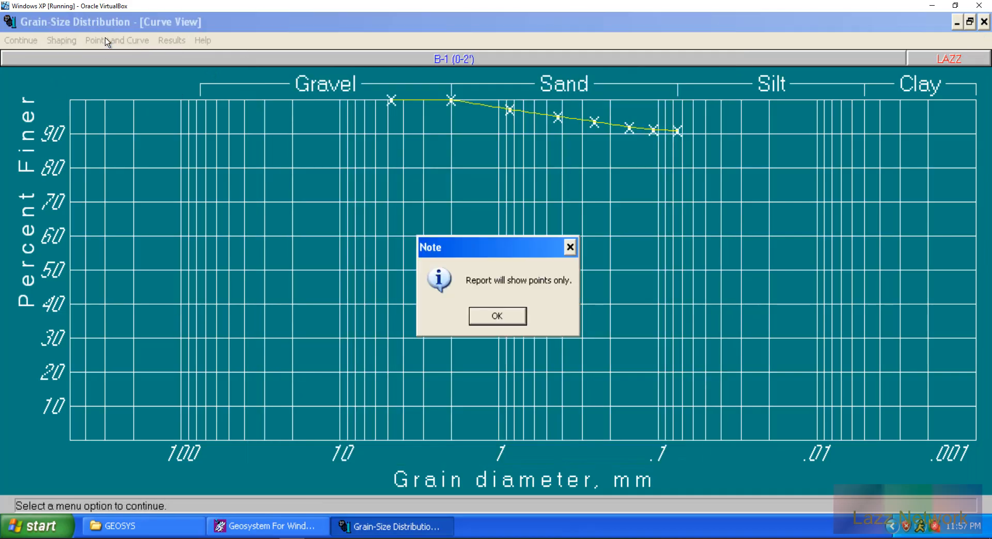
pyautogui.click(515, 316)
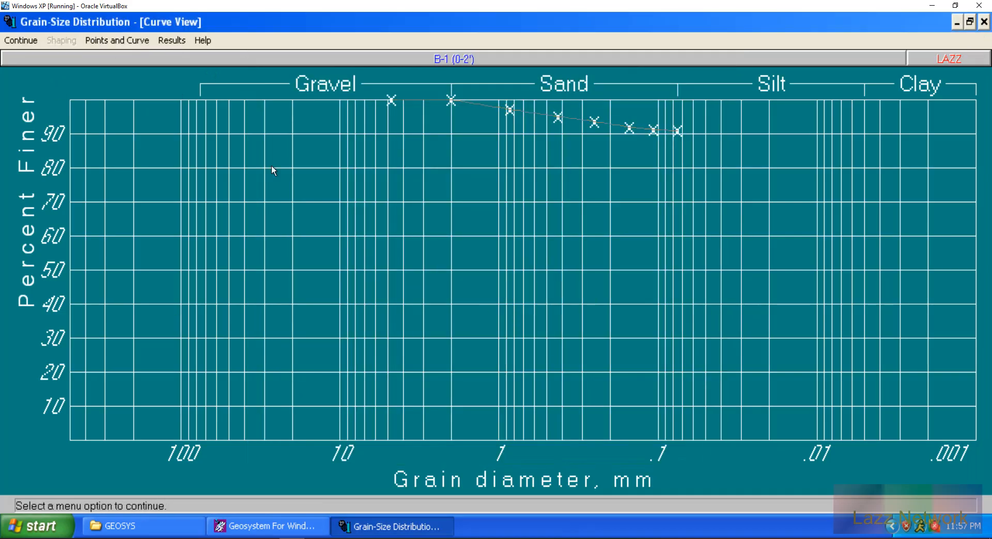
pyautogui.click(123, 38)
pyautogui.click(495, 316)
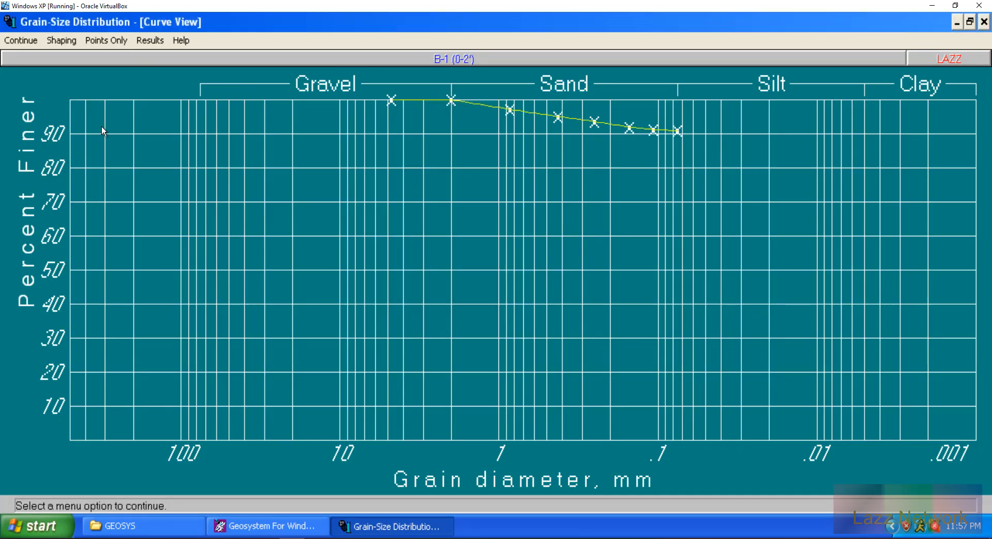
# Step: Exit the grain-size module and close the sample data to return to the project's sample list
pyautogui.click(16, 41)
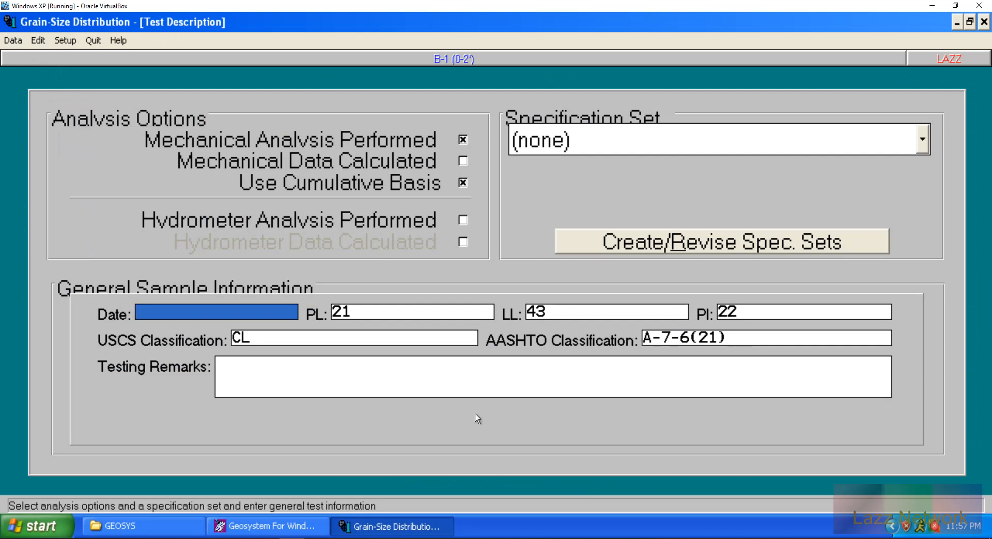
pyautogui.click(93, 40)
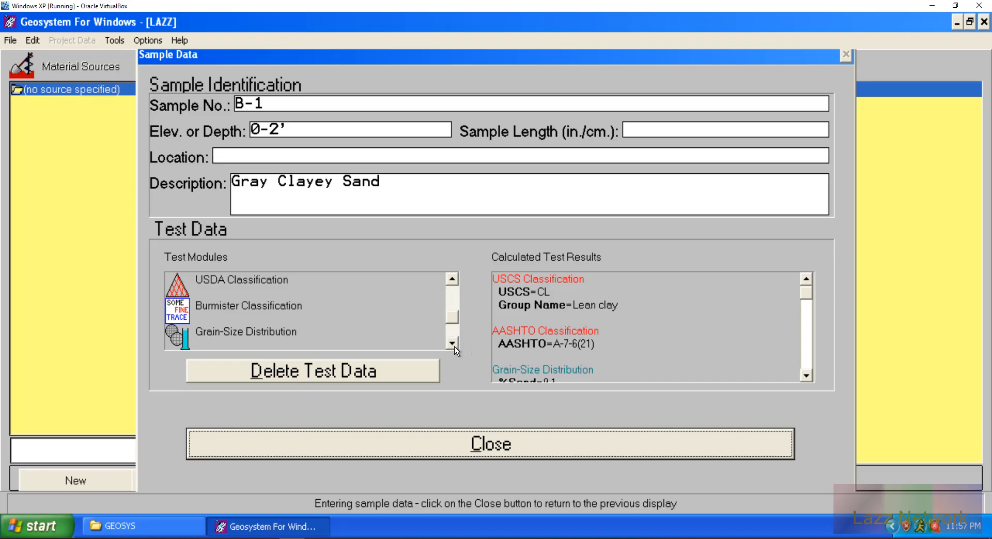
pyautogui.click(490, 444)
pyautogui.click(461, 90)
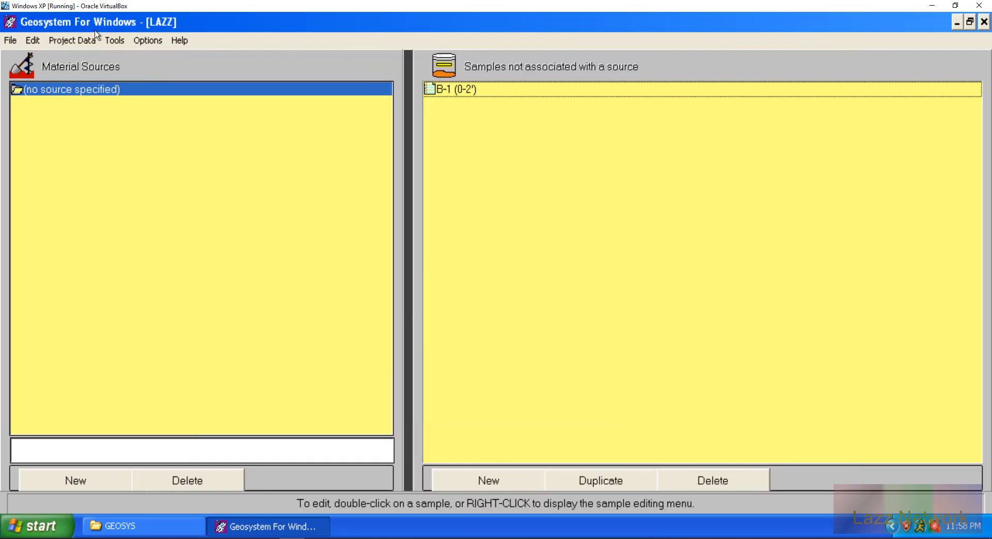
# Step: Open the Data Summary and Export tool and look over its data dictionary and layout options
pyautogui.click(109, 40)
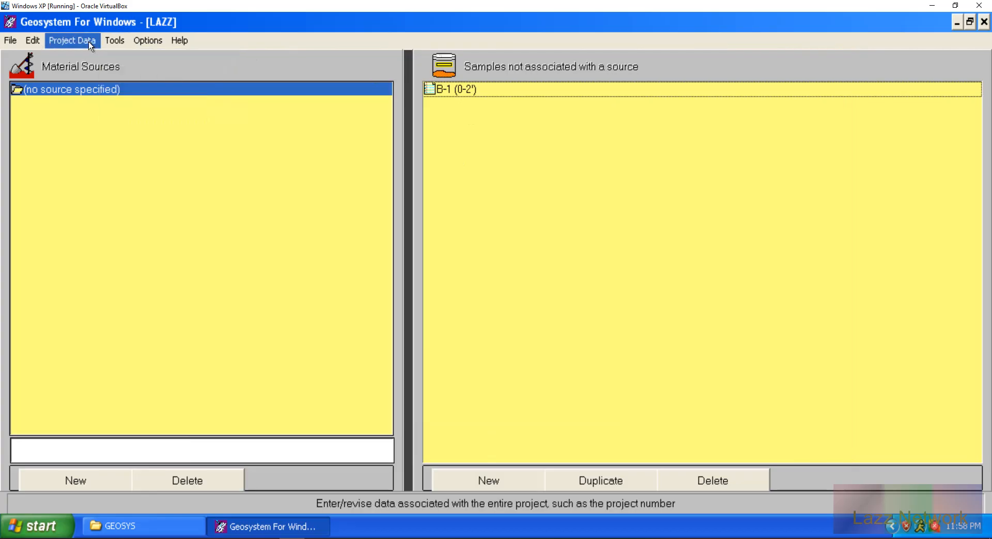
pyautogui.moveTo(156, 45)
pyautogui.moveTo(124, 45)
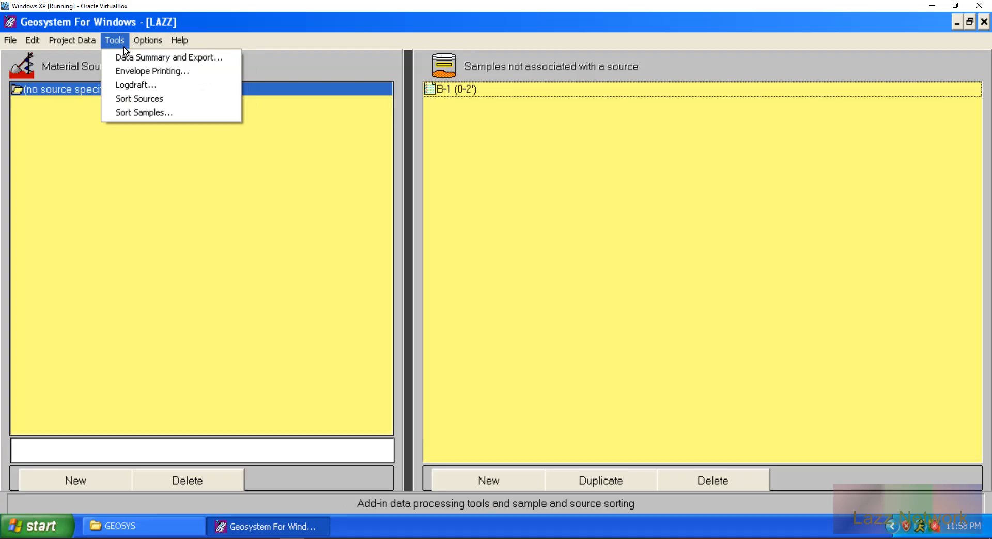
pyautogui.click(128, 58)
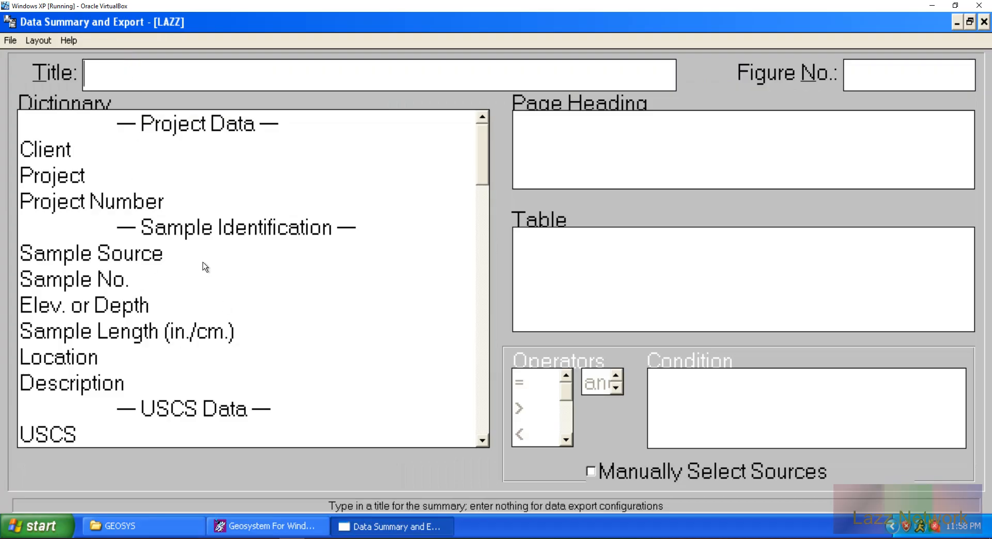
pyautogui.moveTo(485, 165); pyautogui.dragTo(499, 139)
pyautogui.click(32, 41)
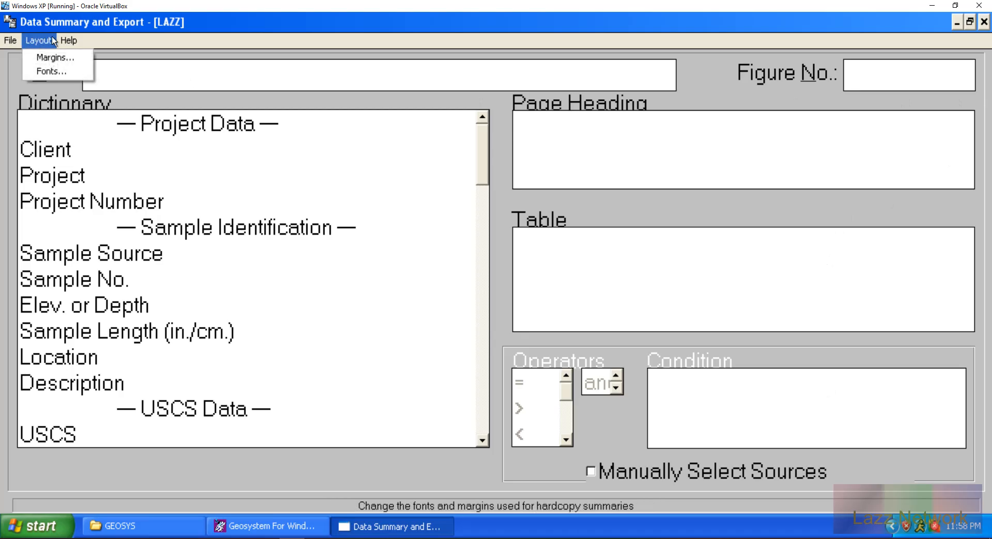
# Step: Try to print the data summary to a printer and quit the Data Summary and Export tool
pyautogui.moveTo(7, 41)
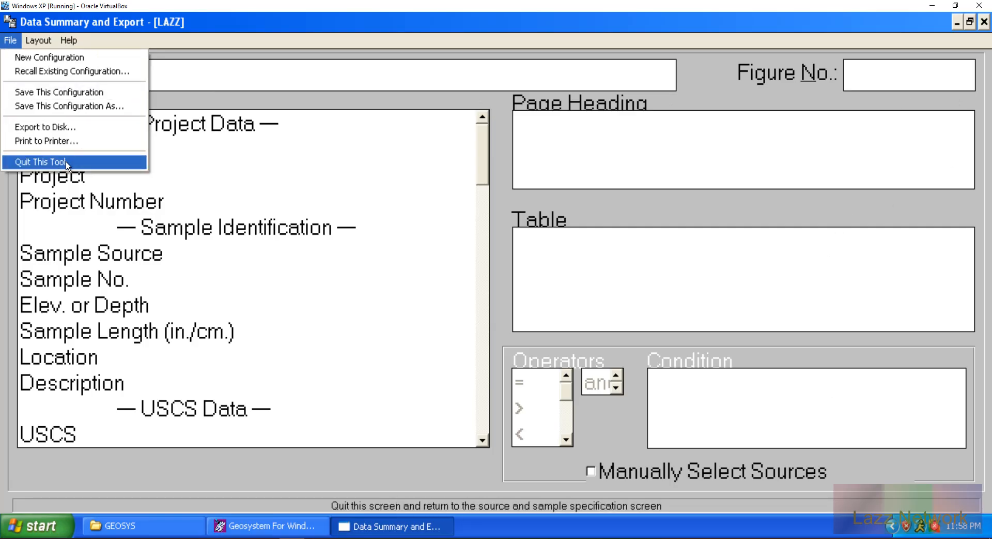
pyautogui.click(76, 140)
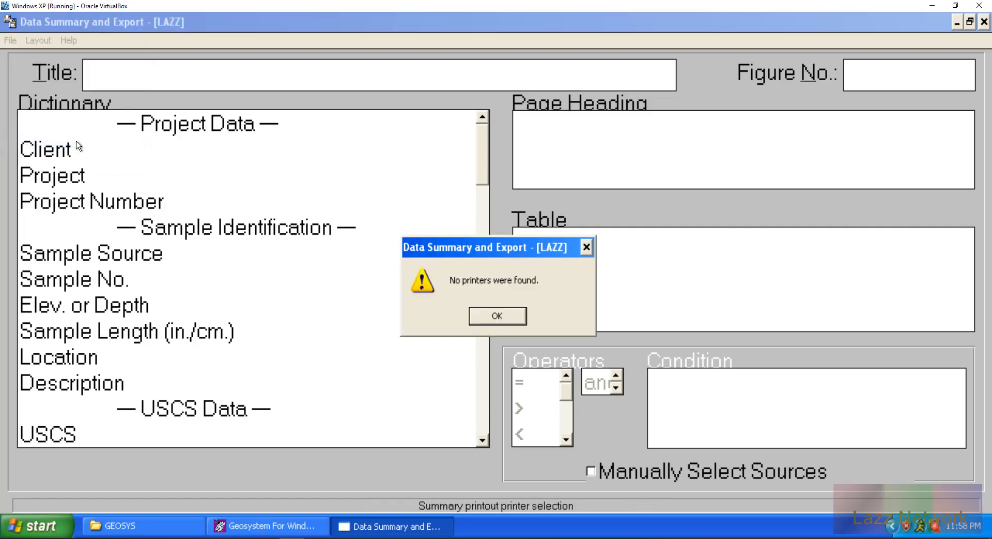
pyautogui.click(509, 314)
pyautogui.click(10, 41)
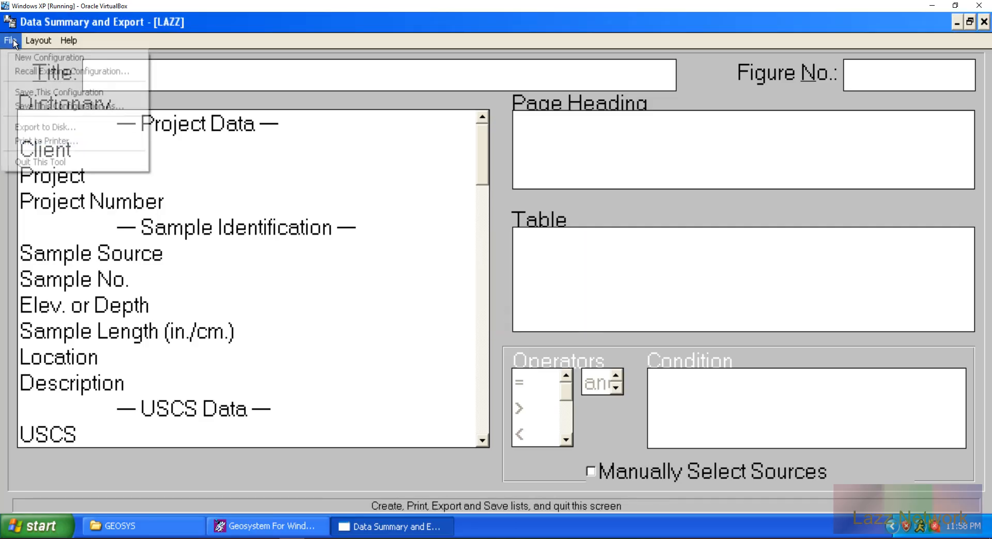
pyautogui.click(55, 162)
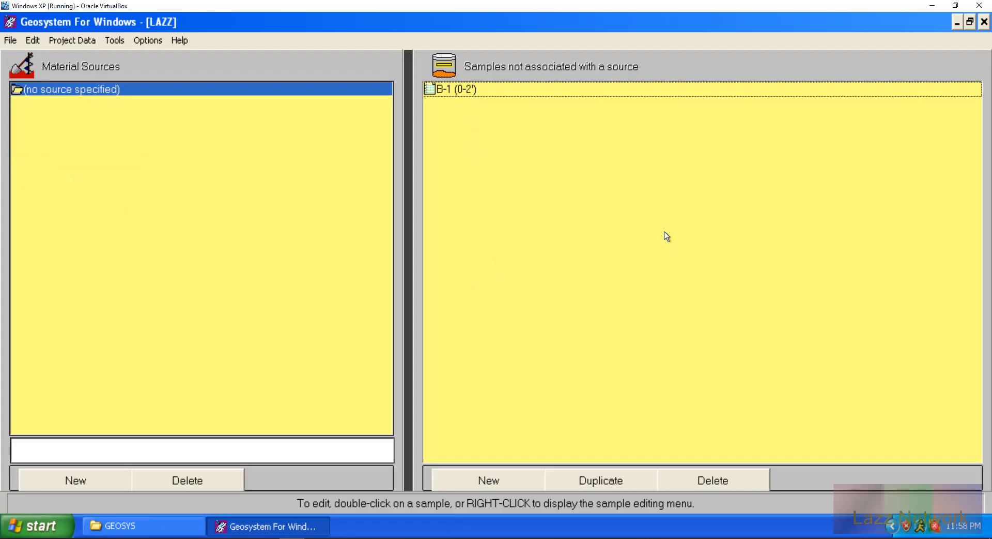
# Step: Open sample B-1 (0-2'), look through its test modules and calculated test results, and close the sample data
pyautogui.doubleClick(484, 90)
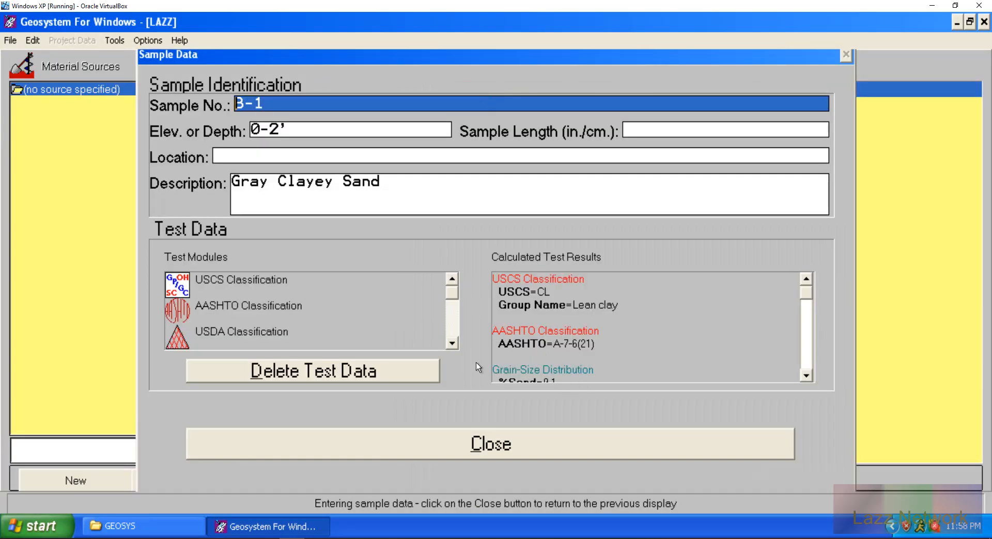
pyautogui.click(453, 344)
pyautogui.click(453, 343)
pyautogui.click(453, 343)
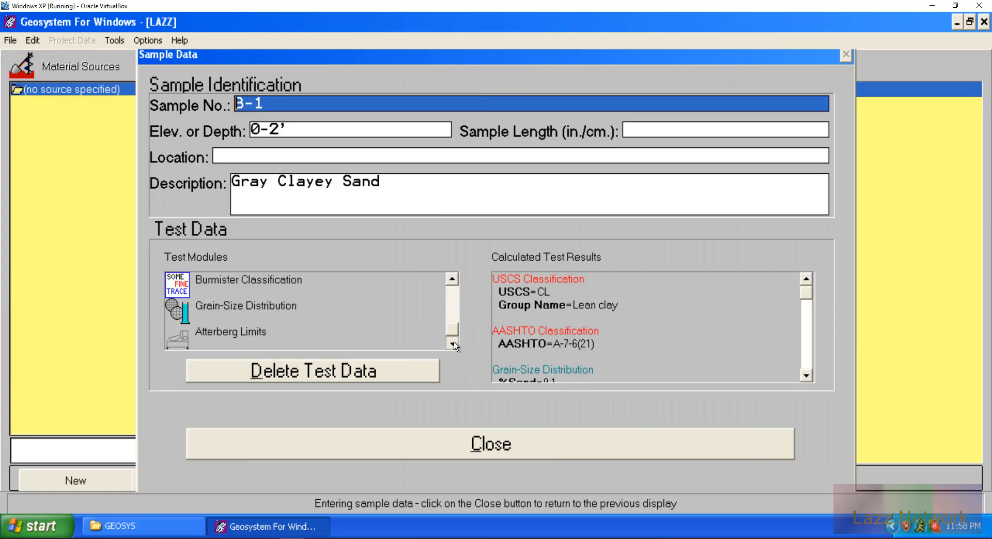
pyautogui.moveTo(453, 330); pyautogui.dragTo(453, 293)
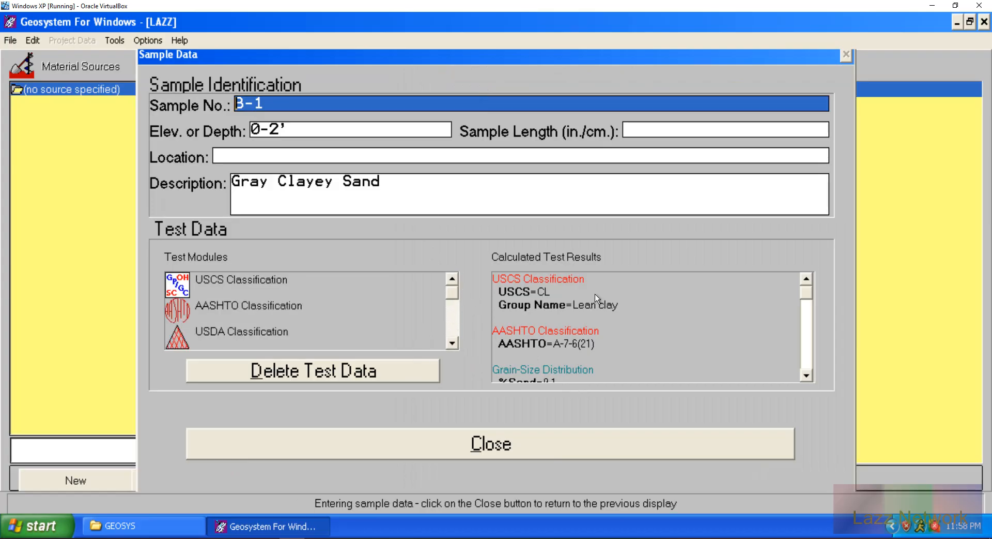
pyautogui.click(485, 447)
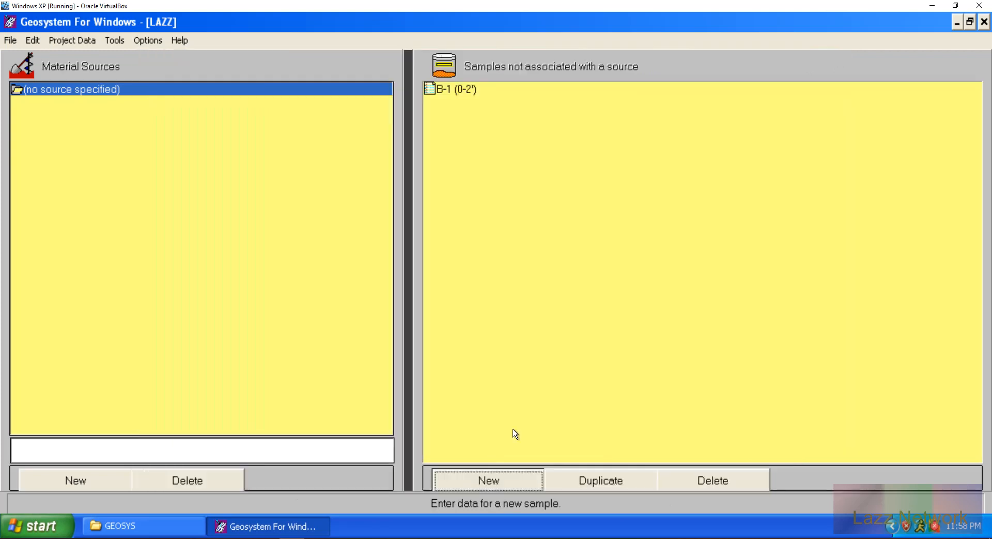
# Step: Open the grain-size report printing screen for the project and try to preview the reports on-screen
pyautogui.click(120, 41)
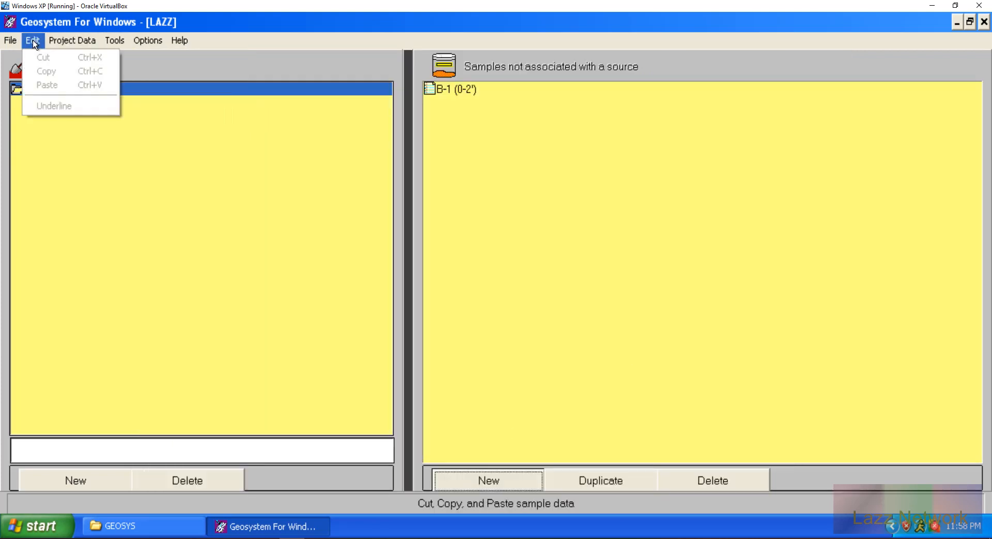
pyautogui.moveTo(6, 42)
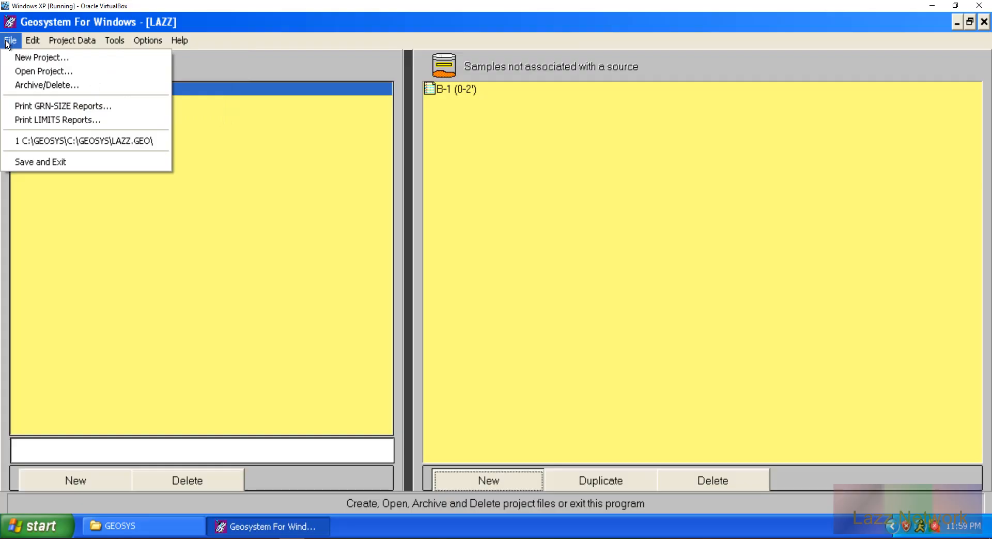
pyautogui.click(98, 111)
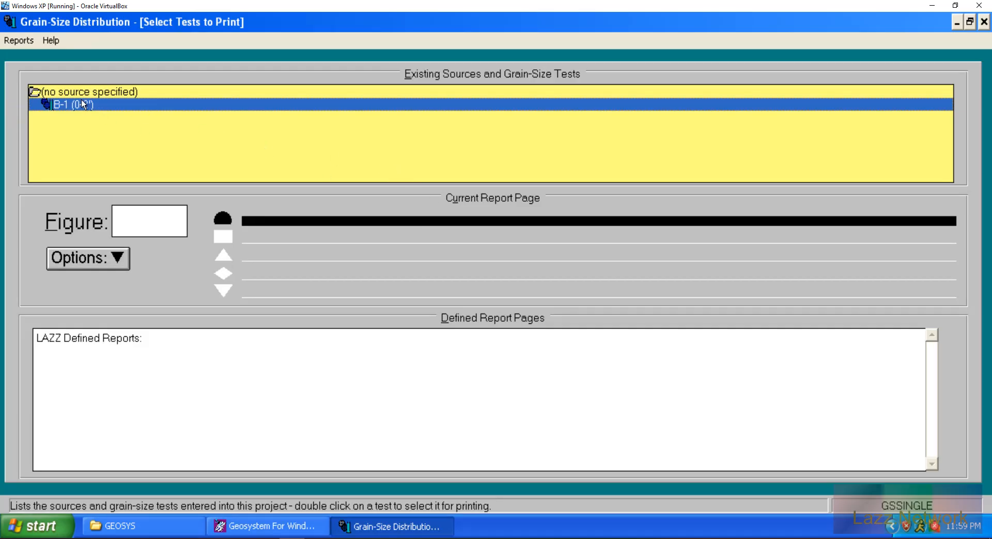
pyautogui.click(19, 41)
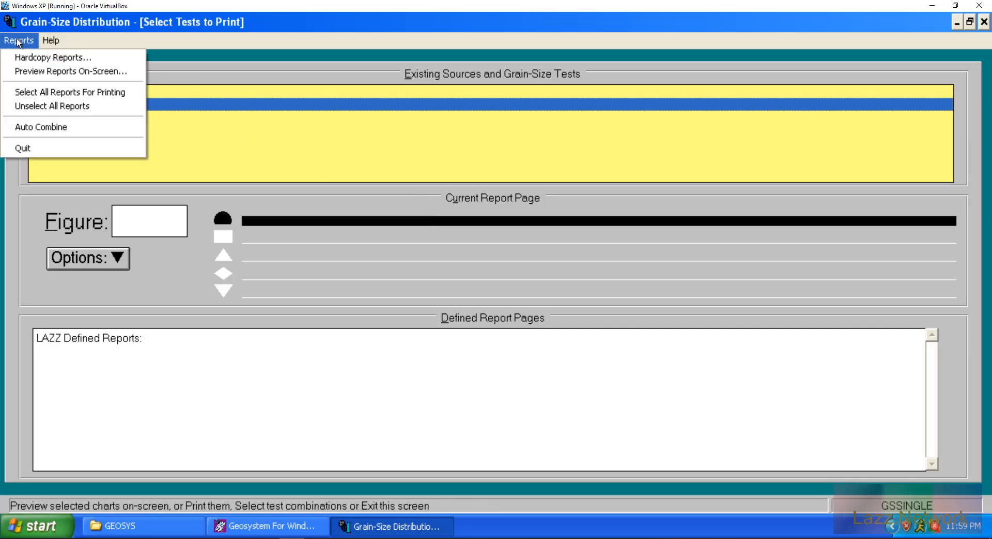
pyautogui.click(36, 77)
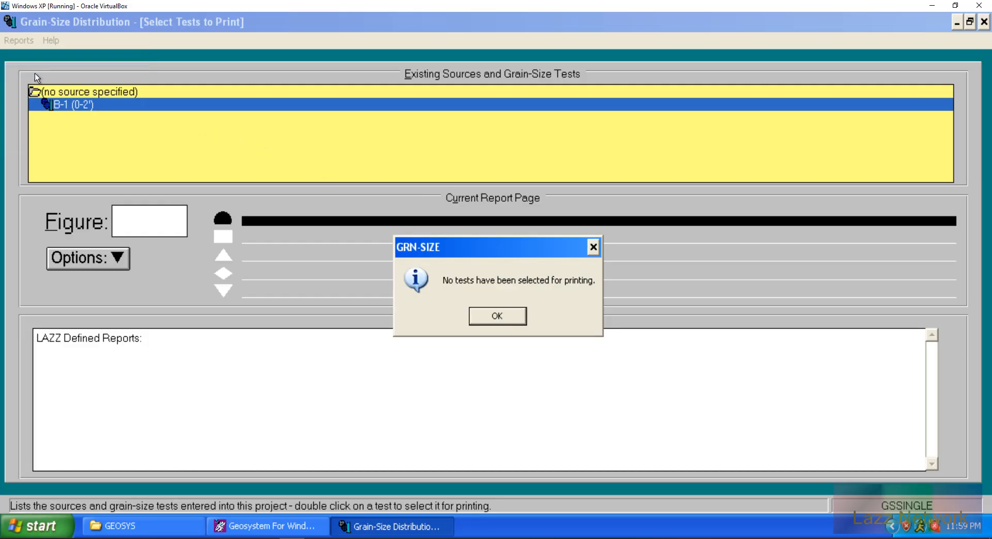
pyautogui.click(501, 316)
# Step: Add the B-1 (0-2') test to the current report page and preview its Particle Size Distribution Report on-screen
pyautogui.doubleClick(76, 105)
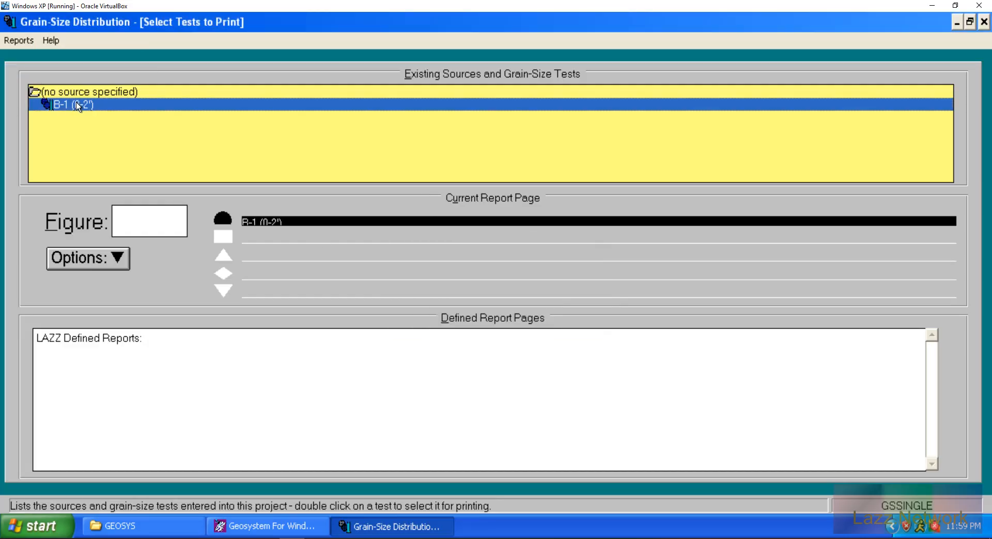
pyautogui.click(19, 40)
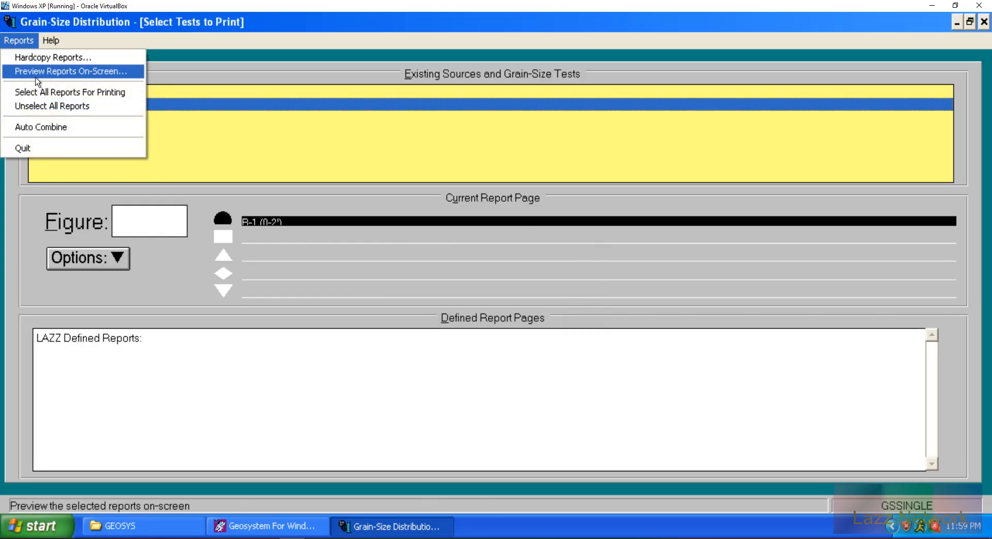
pyautogui.click(35, 73)
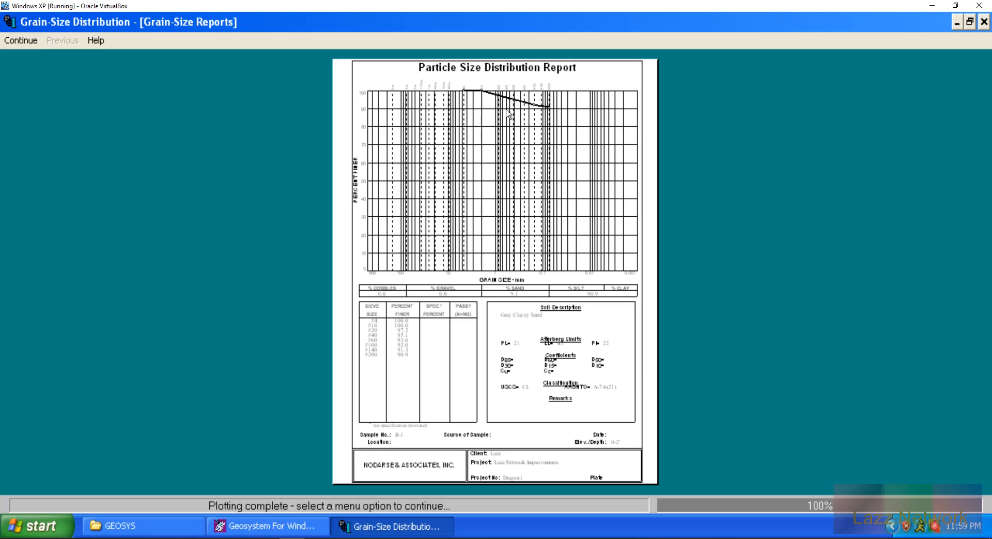
pyautogui.click(33, 39)
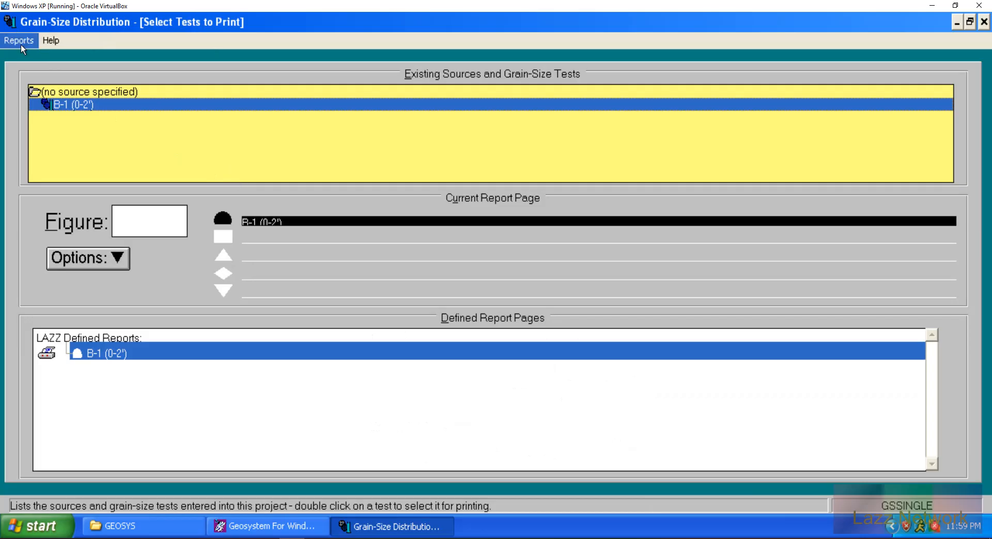
pyautogui.click(19, 41)
pyautogui.click(40, 73)
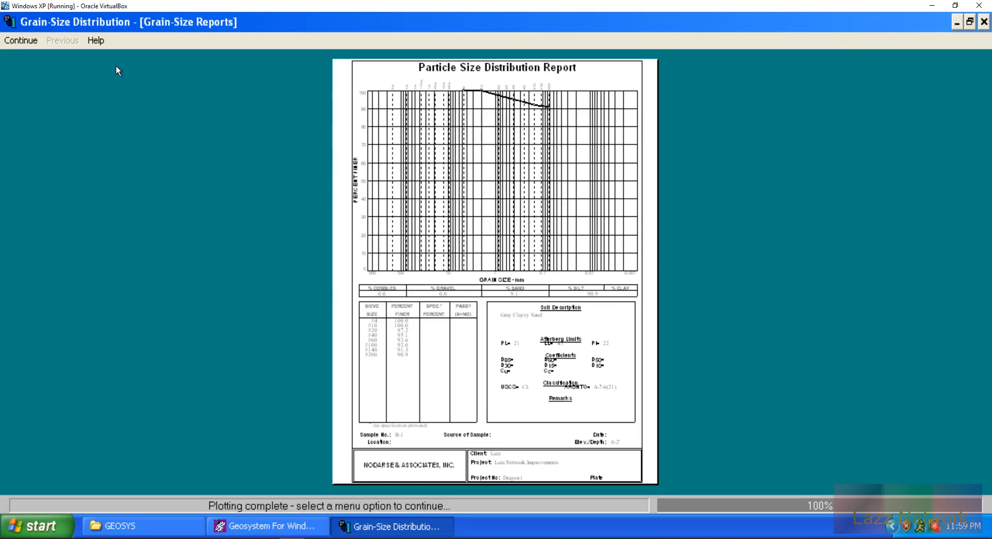
pyautogui.click(20, 42)
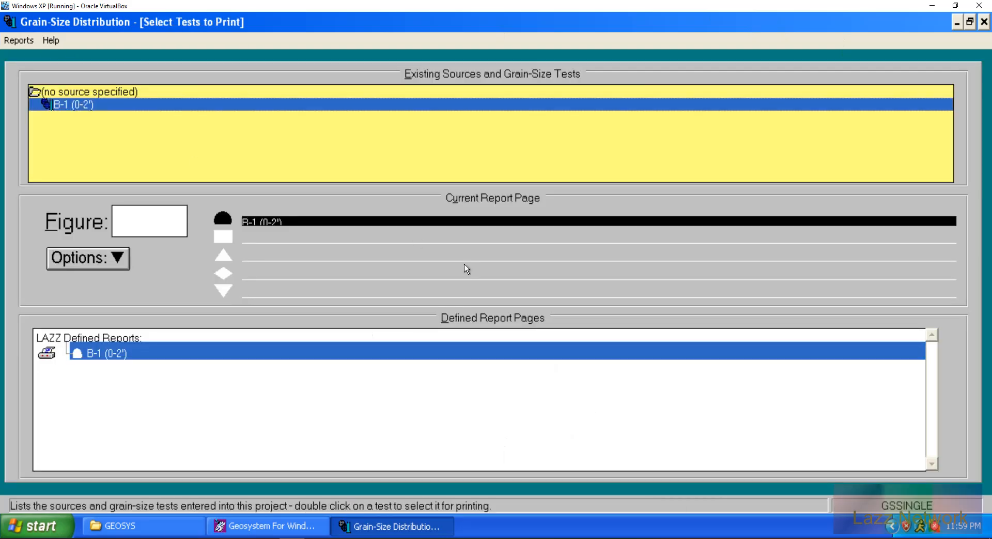
# Step: Try to print a hardcopy of the B-1 (0-2') grain-size report and return to the project's sample list
pyautogui.click(21, 41)
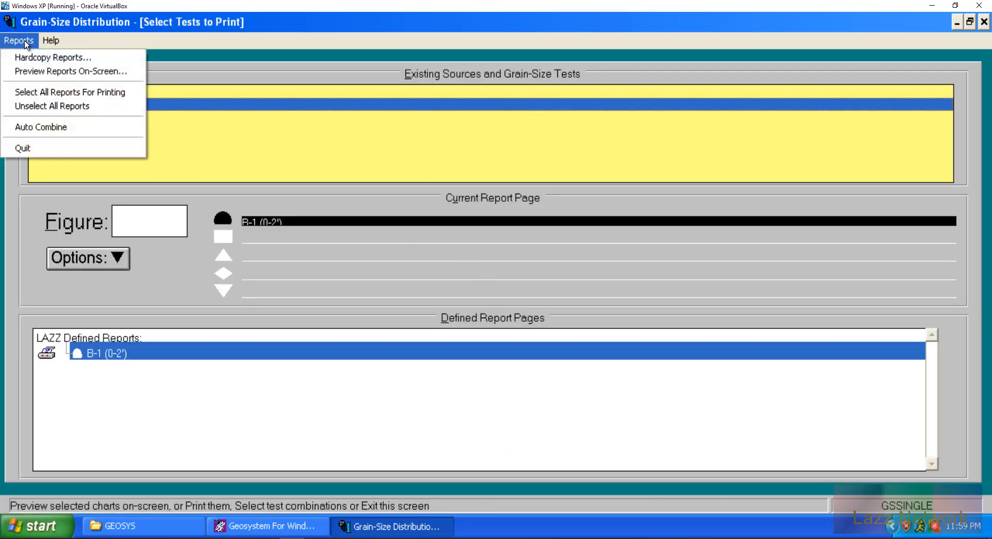
pyautogui.click(47, 58)
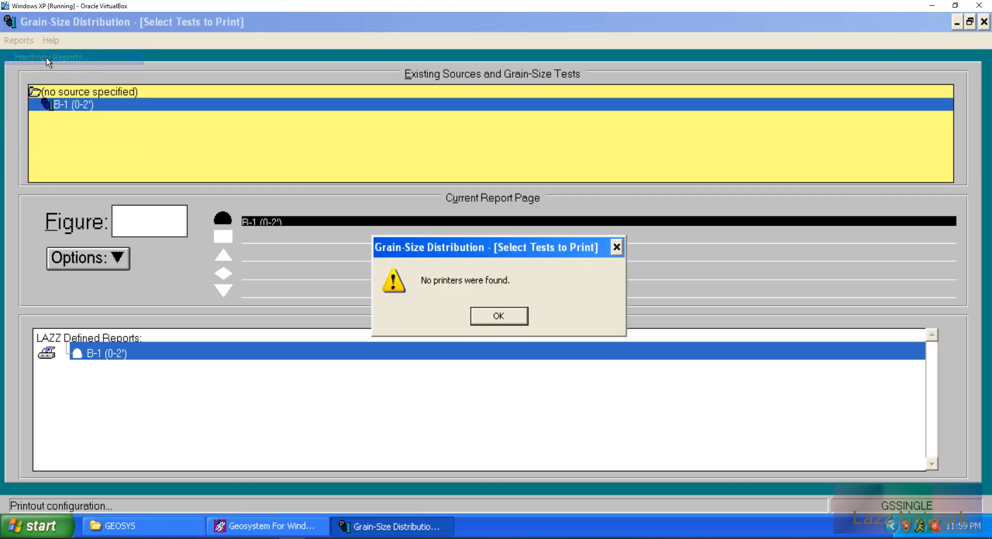
pyautogui.click(509, 316)
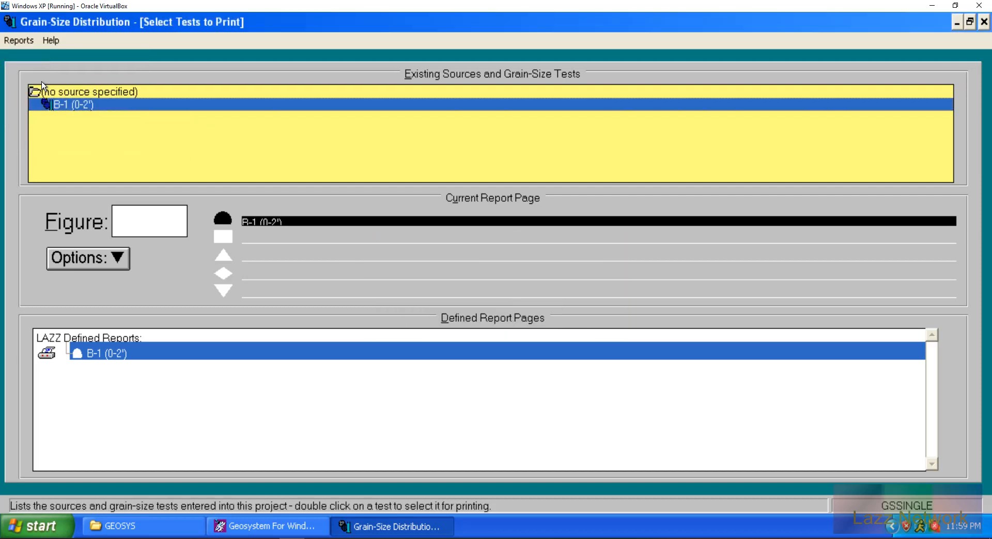
pyautogui.click(19, 41)
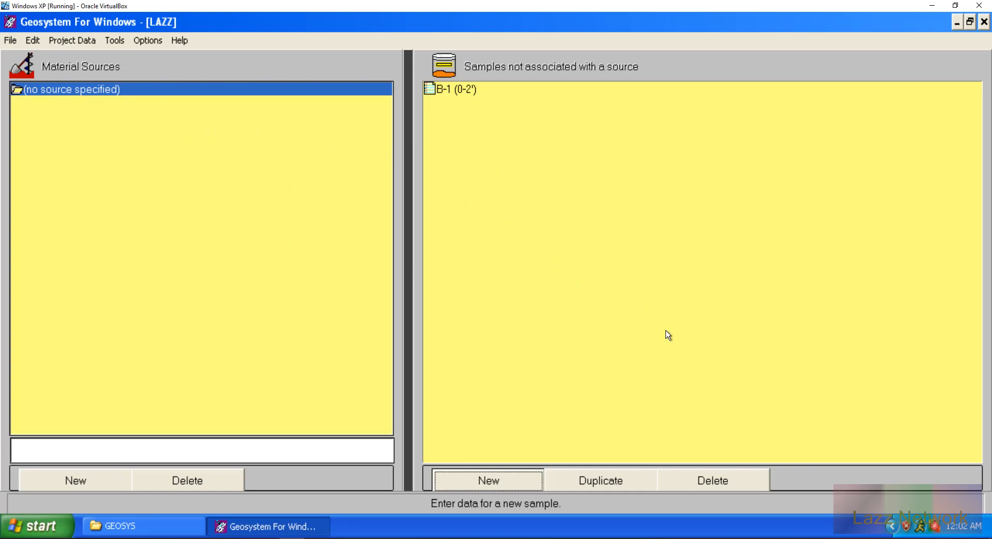
# Step: Open sample B-1 (0-2') and review its AASHTO classification
pyautogui.click(510, 93)
pyautogui.doubleClick(511, 92)
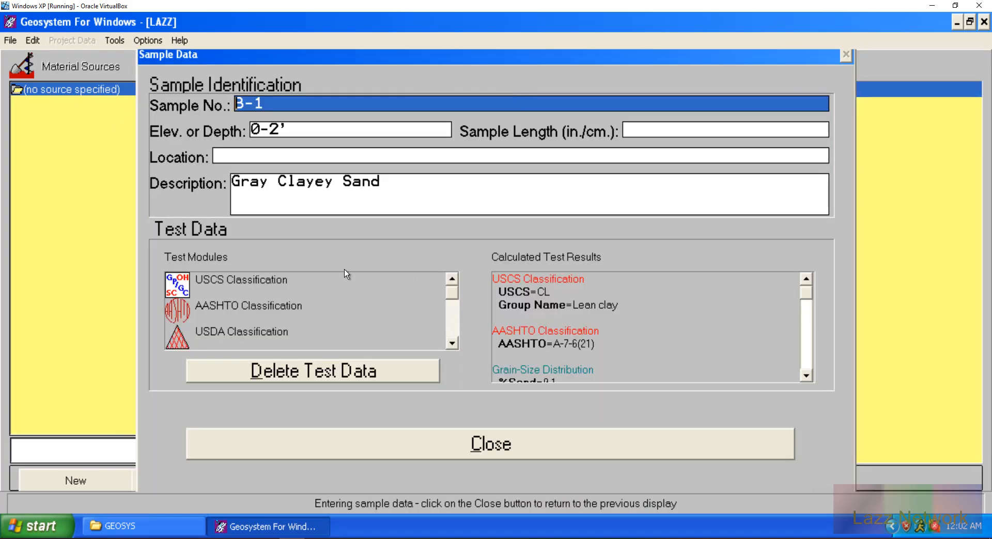
pyautogui.click(278, 300)
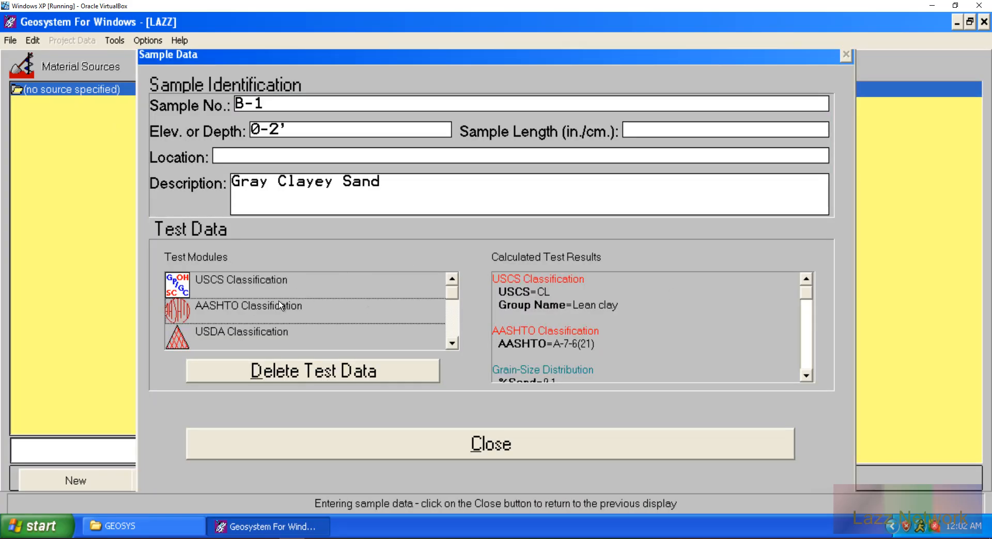
pyautogui.doubleClick(302, 306)
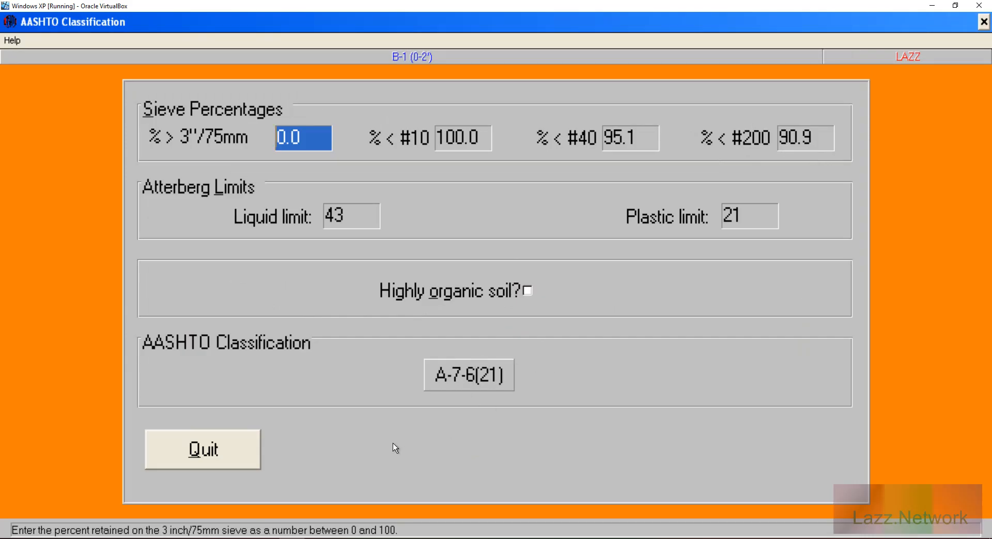
pyautogui.click(221, 449)
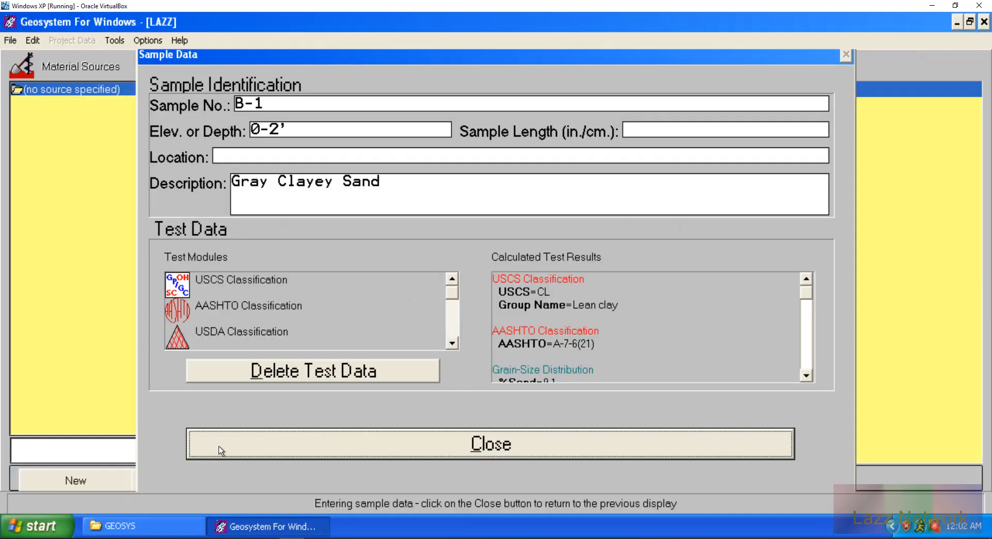
# Step: Review the sample's USCS classification and close the sample data
pyautogui.doubleClick(263, 284)
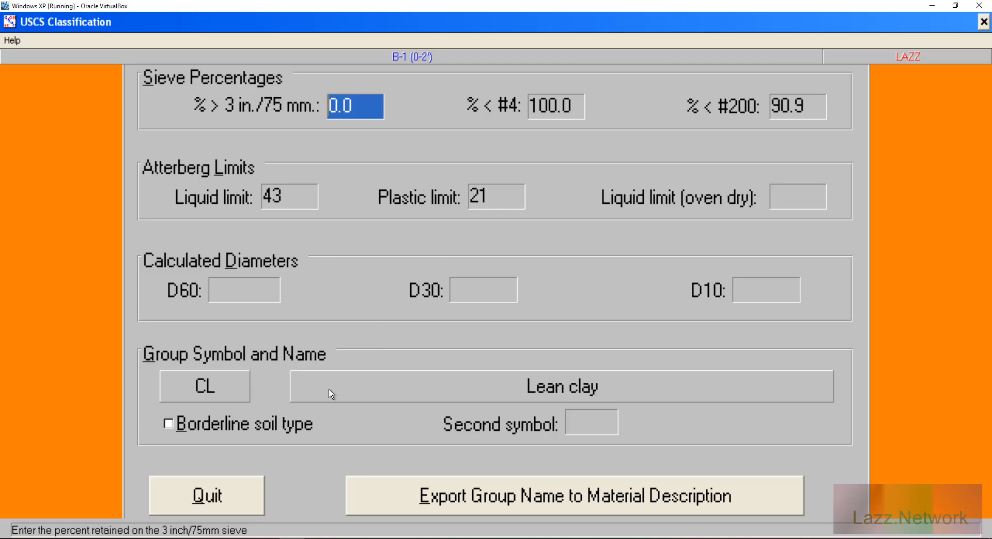
pyautogui.click(217, 487)
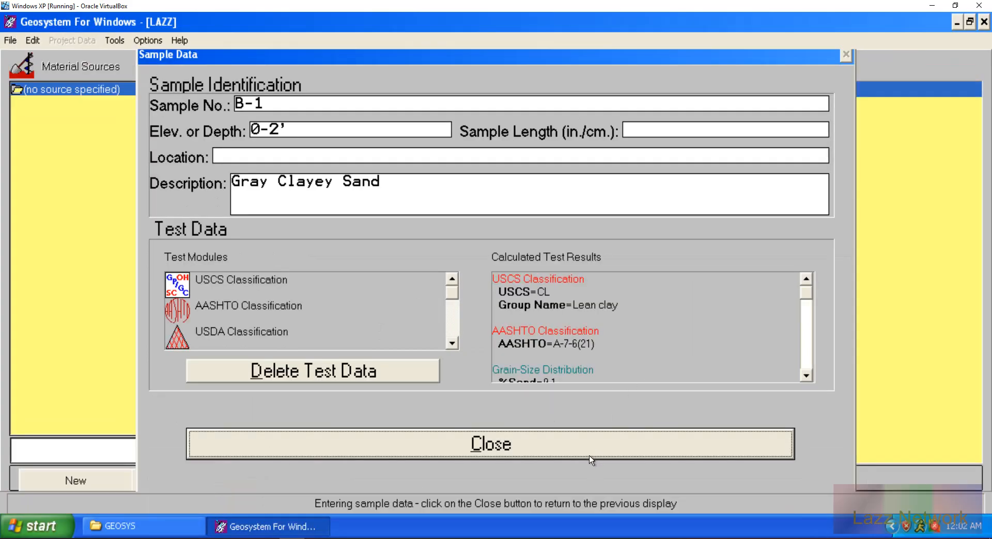
pyautogui.click(507, 448)
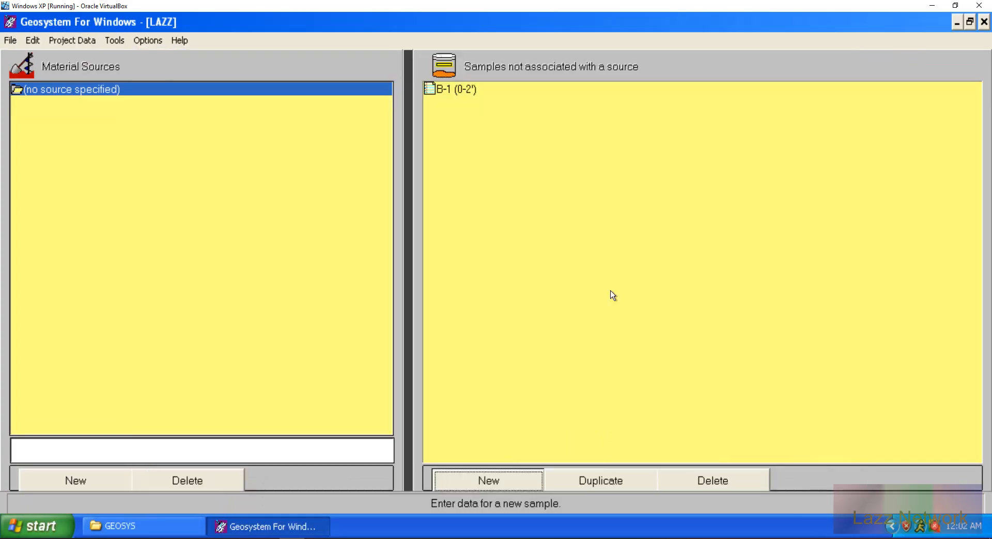
# Step: Save the project, exit Geosystem, and minimize the Windows XP virtual machine to return to the host desktop
pyautogui.click(10, 41)
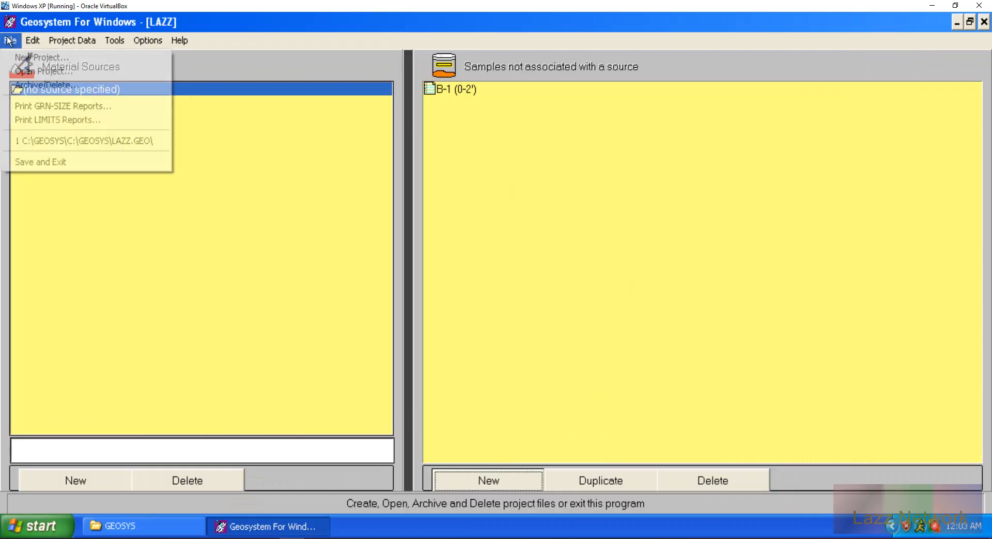
pyautogui.click(67, 164)
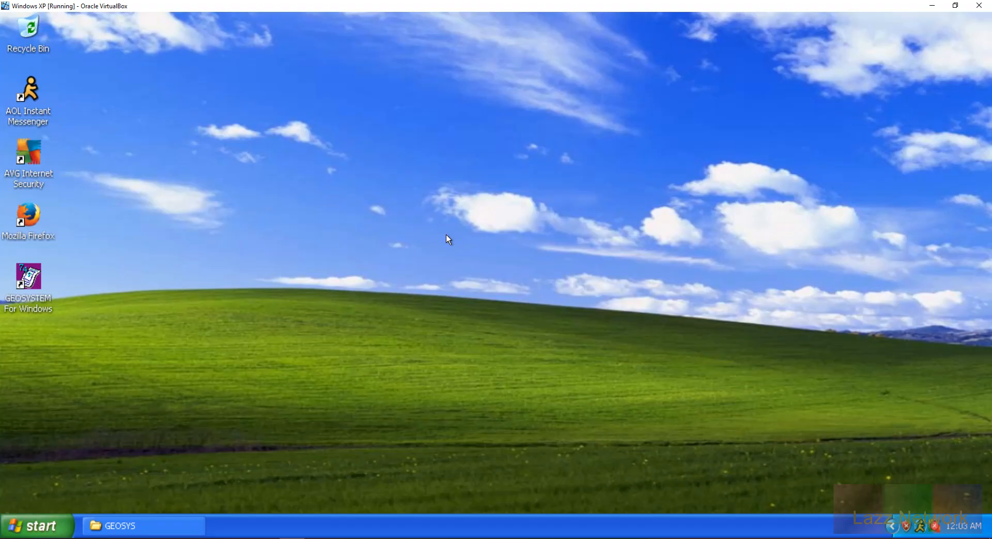
pyautogui.click(928, 7)
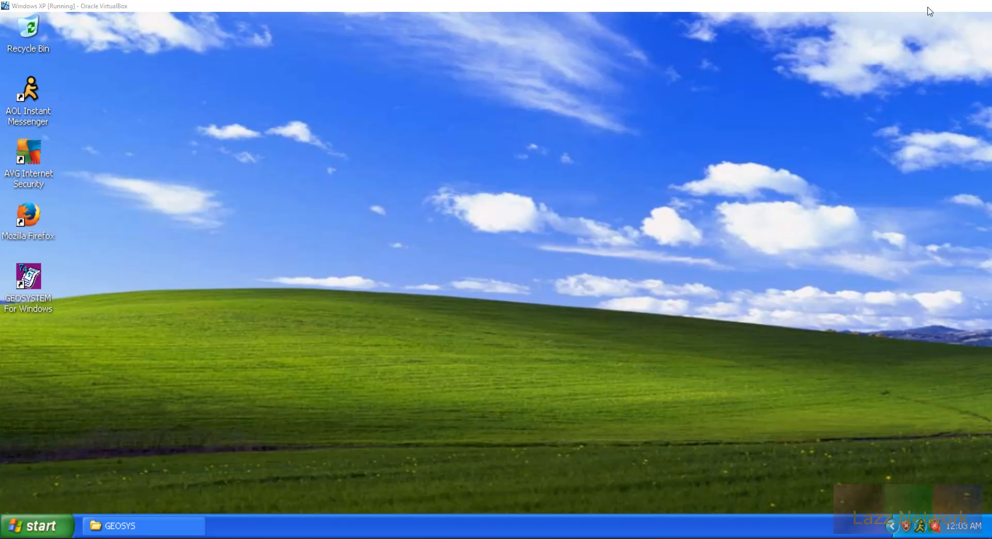
# Step: Check the live stream window and the Lazz.Network channel in Telegram, minimizing each one
pyautogui.moveTo(63, 537)
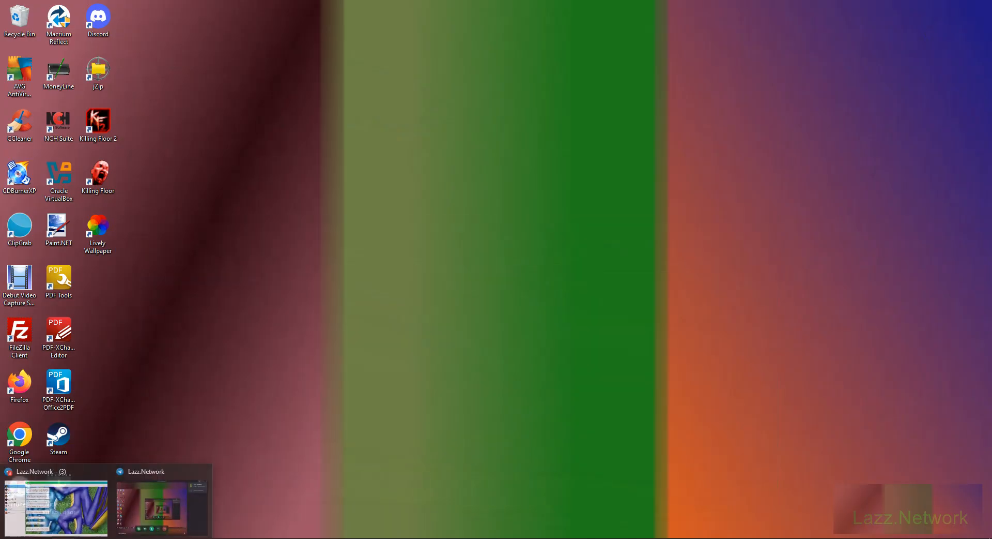
pyautogui.click(156, 495)
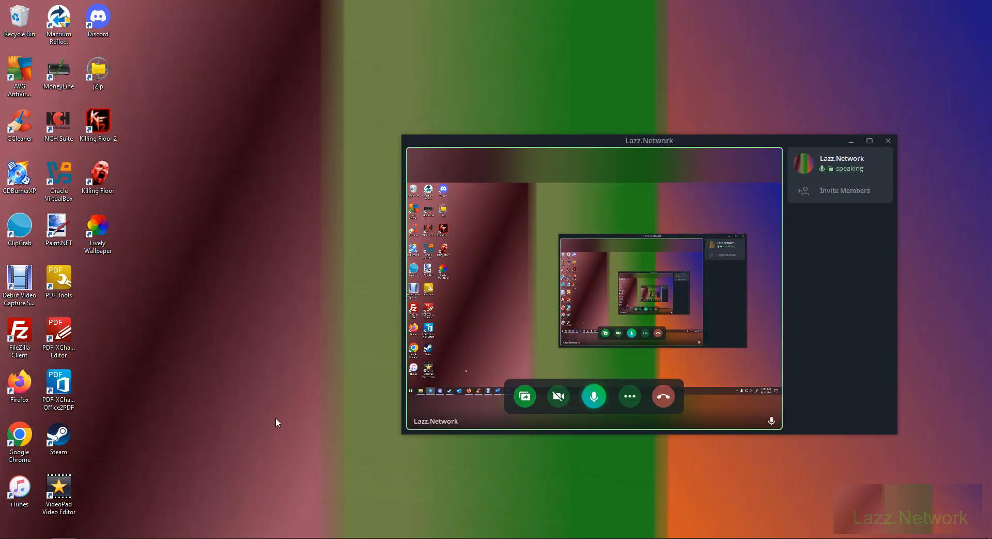
pyautogui.click(850, 141)
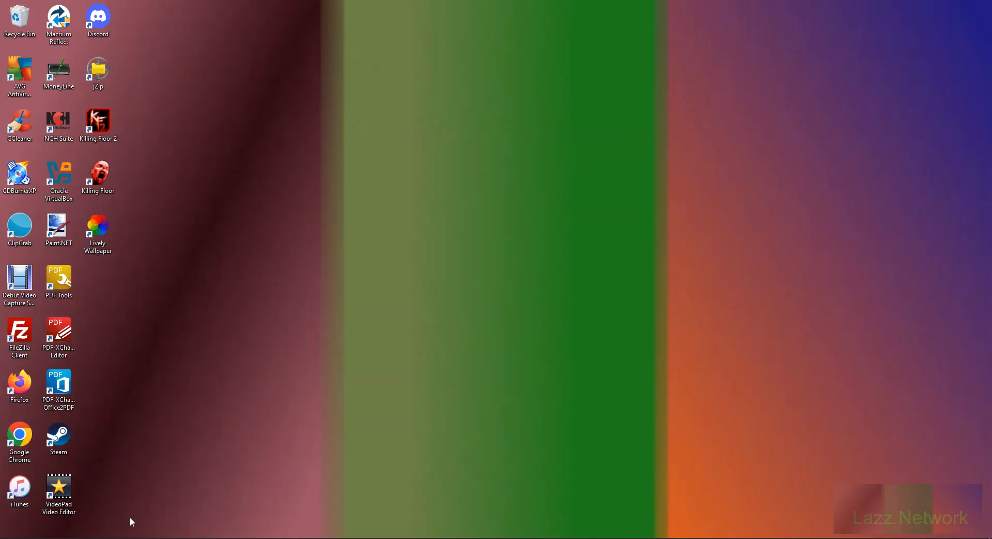
pyautogui.moveTo(64, 537)
pyautogui.click(66, 500)
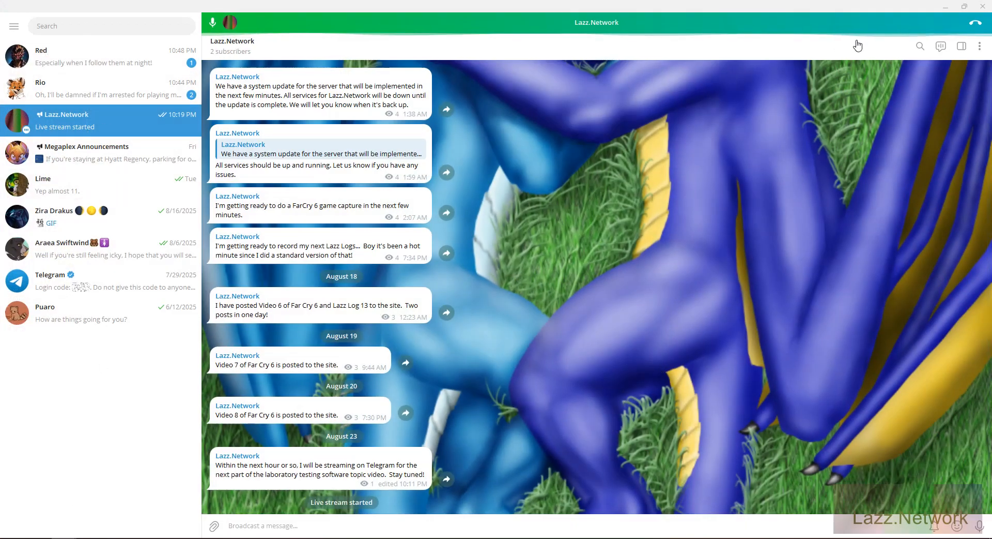
pyautogui.click(945, 7)
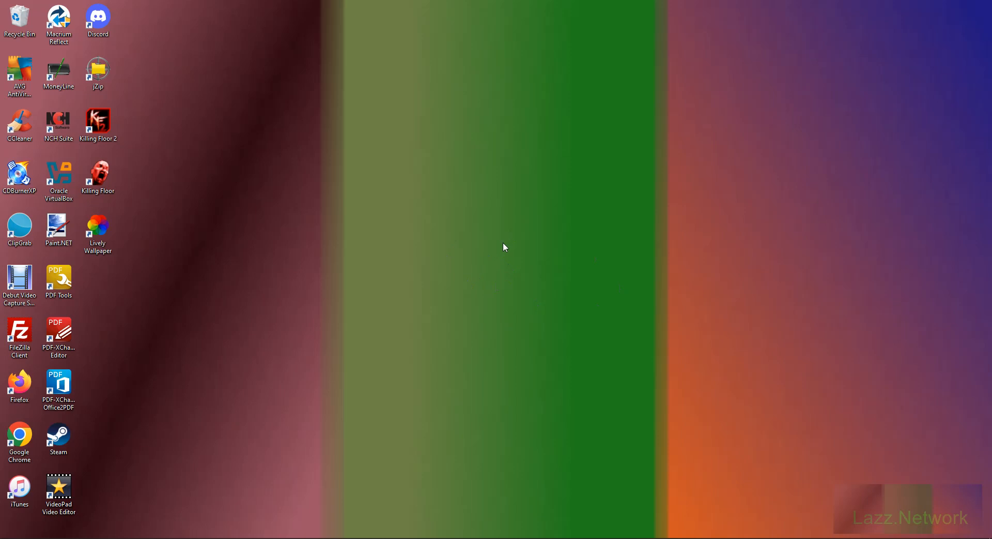
pyautogui.click(215, 538)
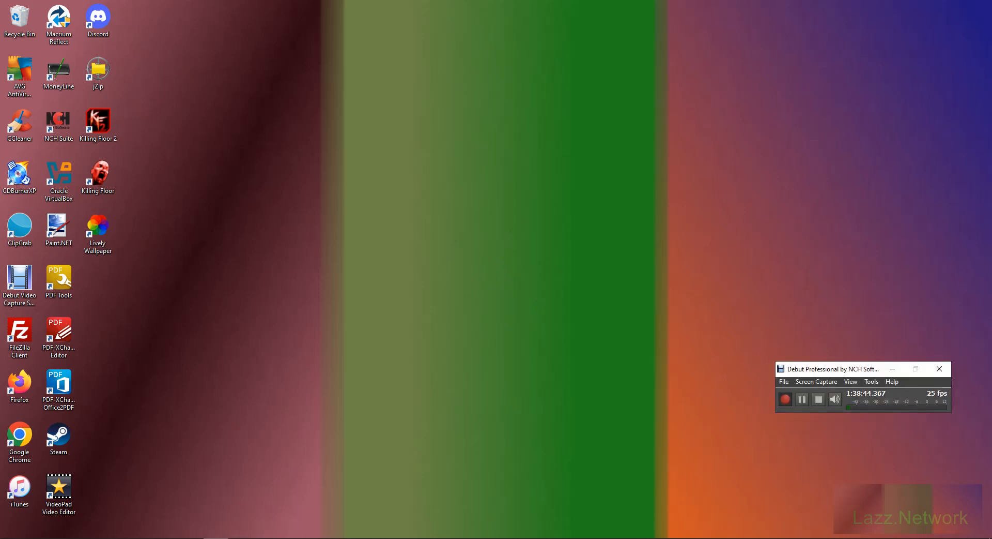